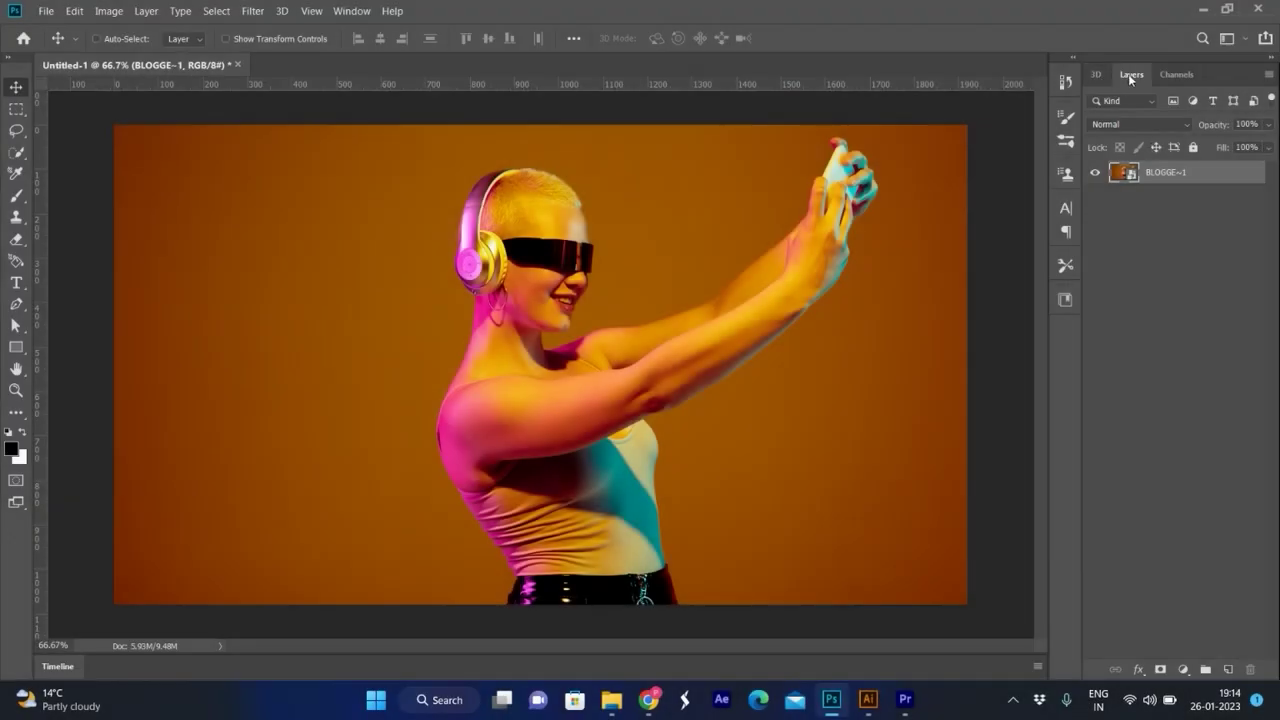
Step: Duplicate BLOGGE~1 and mask the copy to the woman using Select > Subject
{"action": "left_click_drag", "start_coordinate": [1163, 176], "coordinate": [1229, 669]}
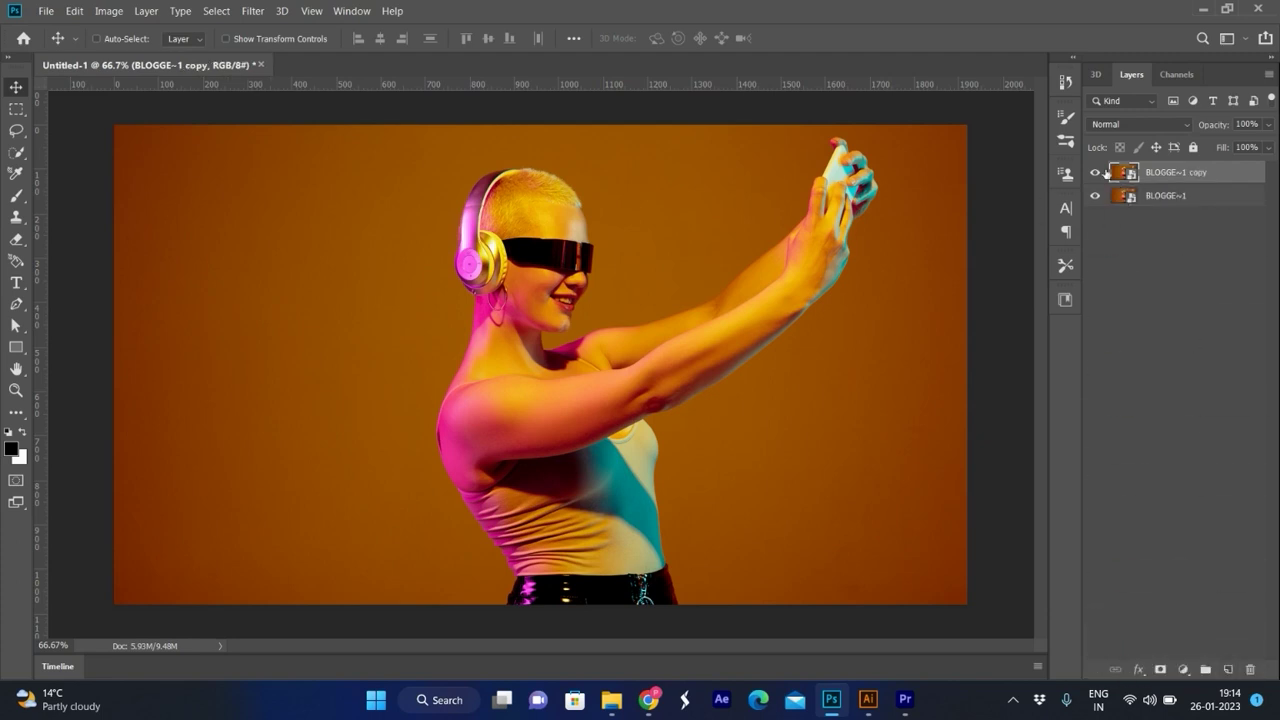
{"action": "left_click", "coordinate": [216, 11]}
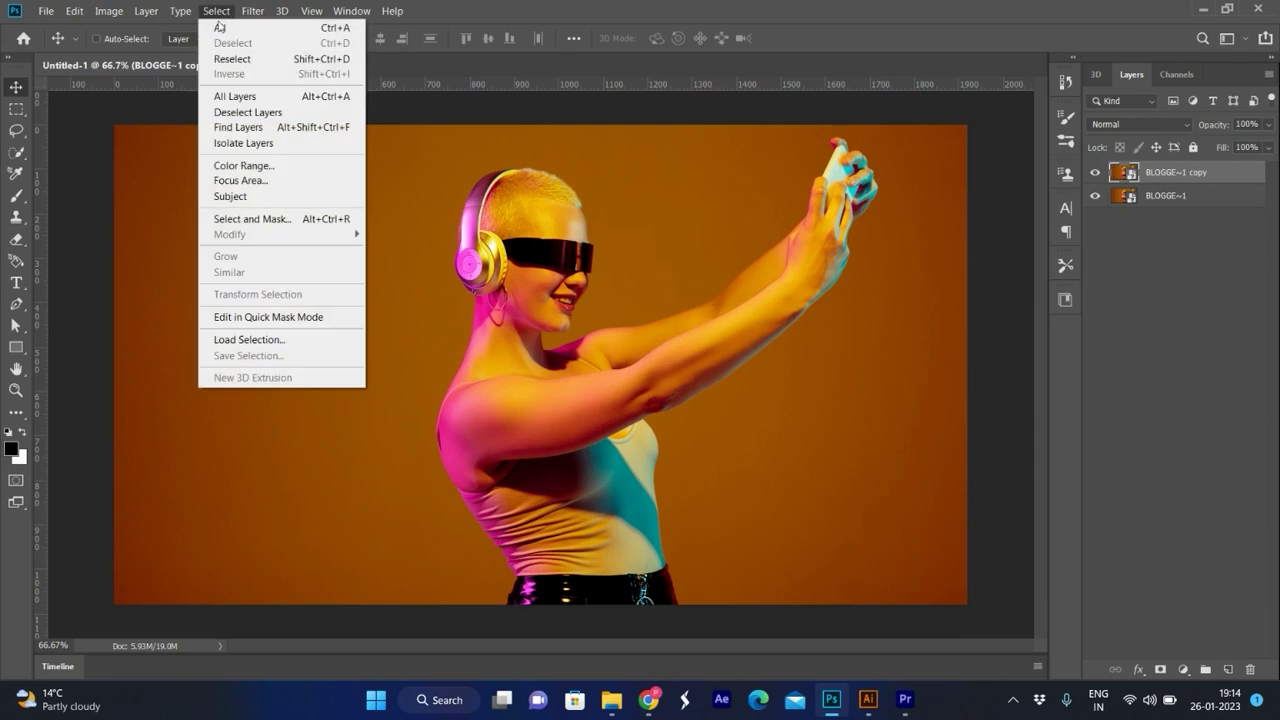
{"action": "left_click", "coordinate": [245, 198]}
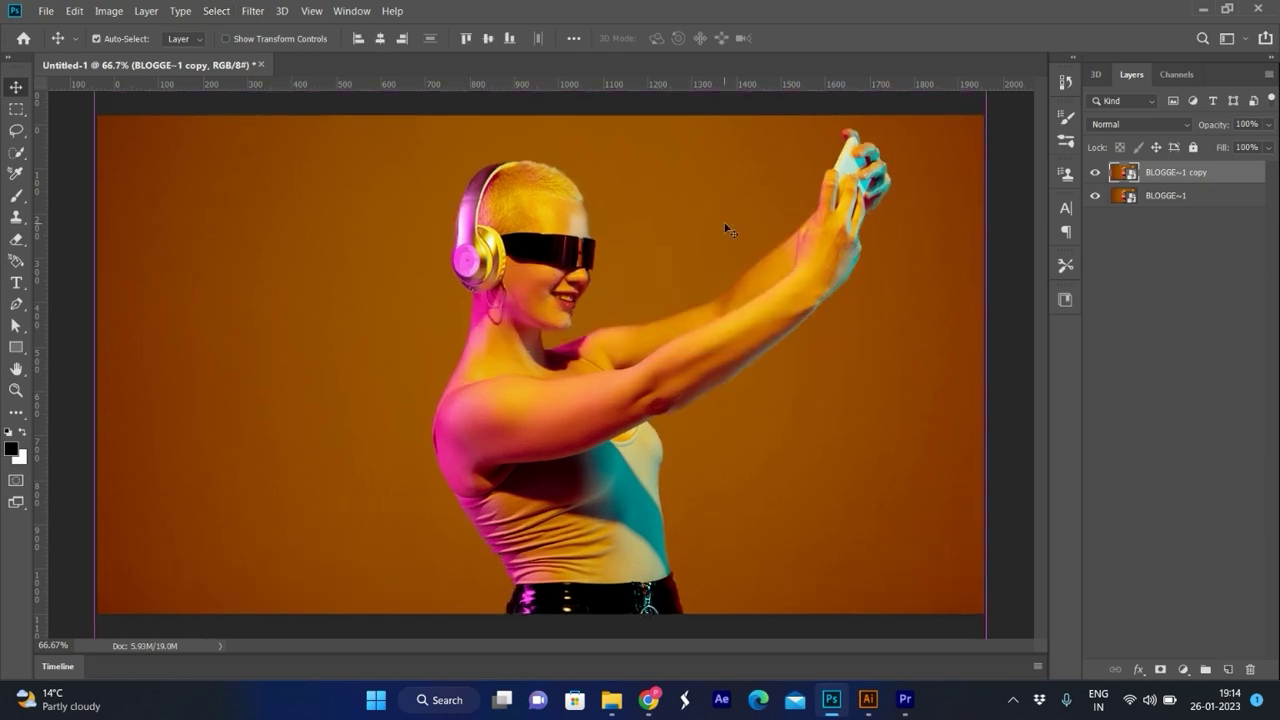
{"action": "scroll", "coordinate": [728, 230], "scroll_direction": "up", "scroll_amount": 3}
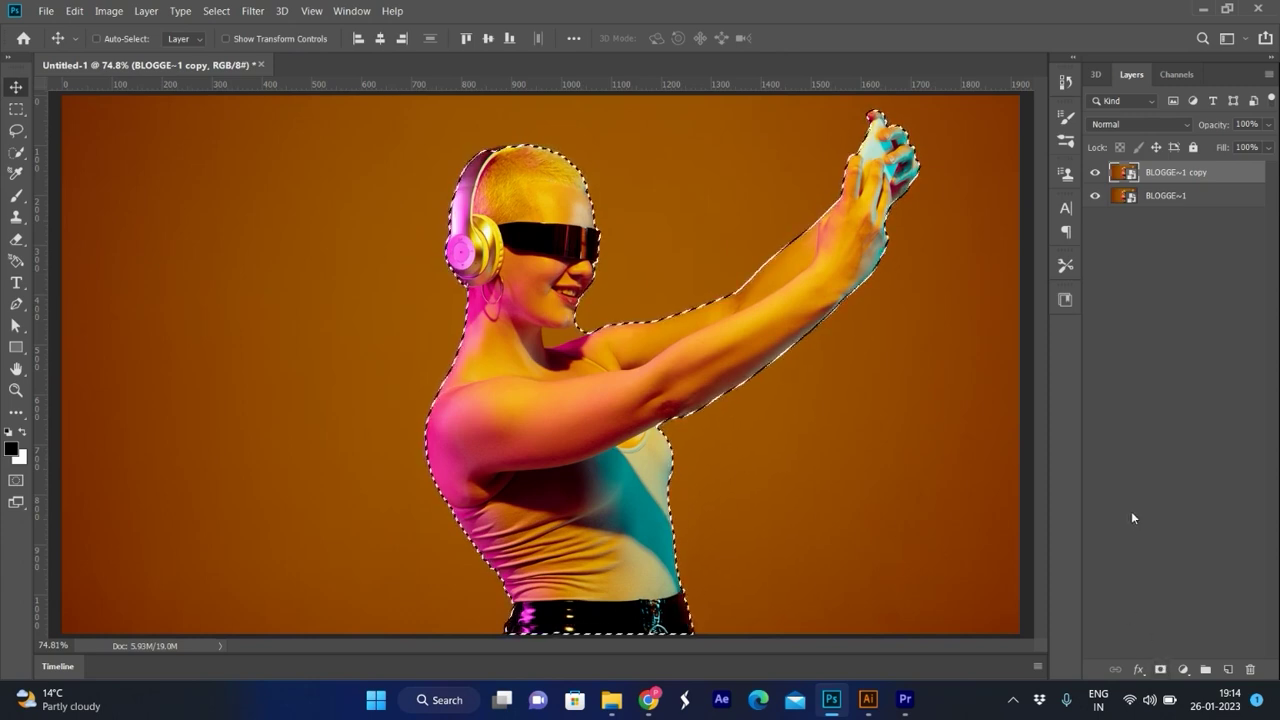
{"action": "left_click", "coordinate": [1160, 669]}
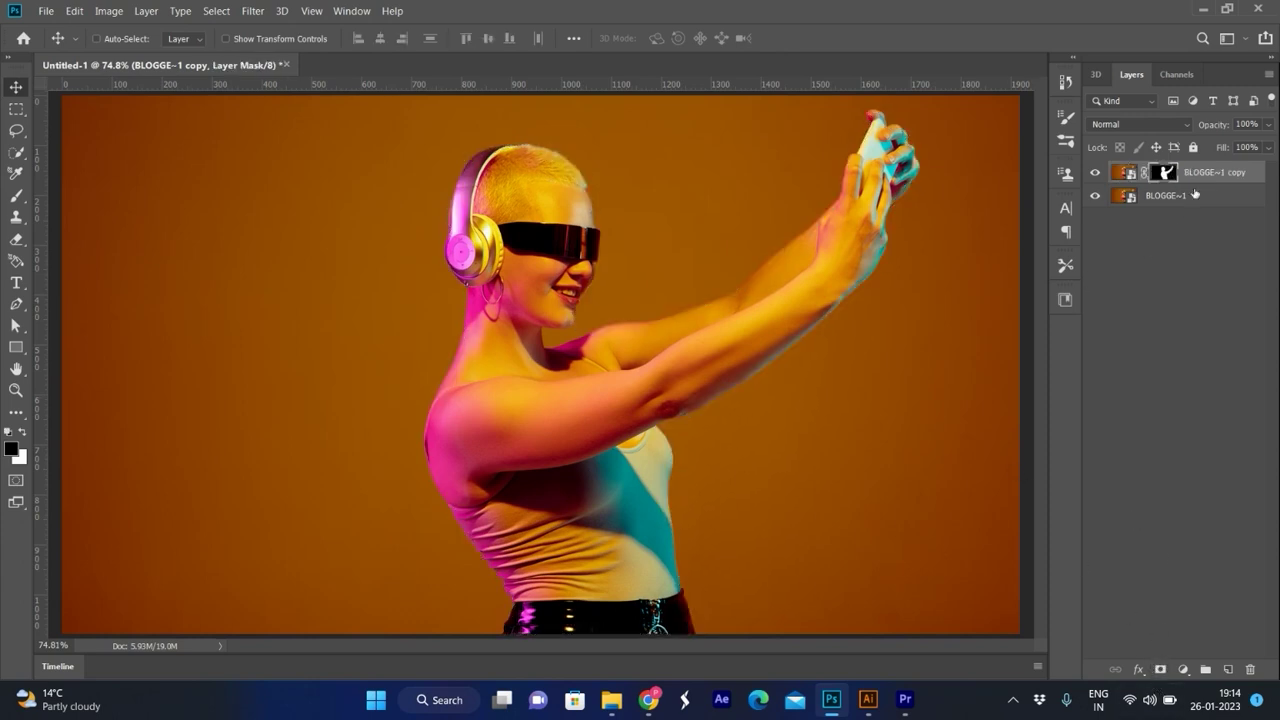
Step: Type the title THE CREATIVE GEEKS on the canvas and commit it
{"action": "key", "text": "t"}
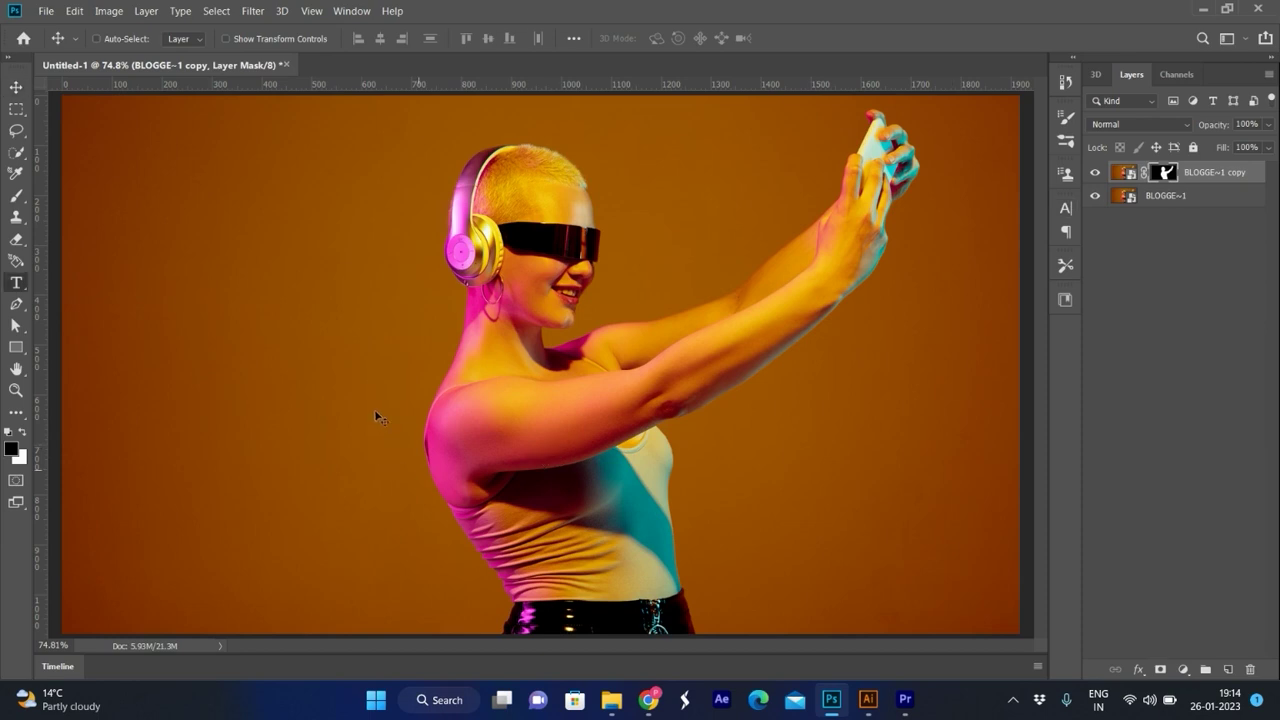
{"action": "left_click", "coordinate": [419, 372]}
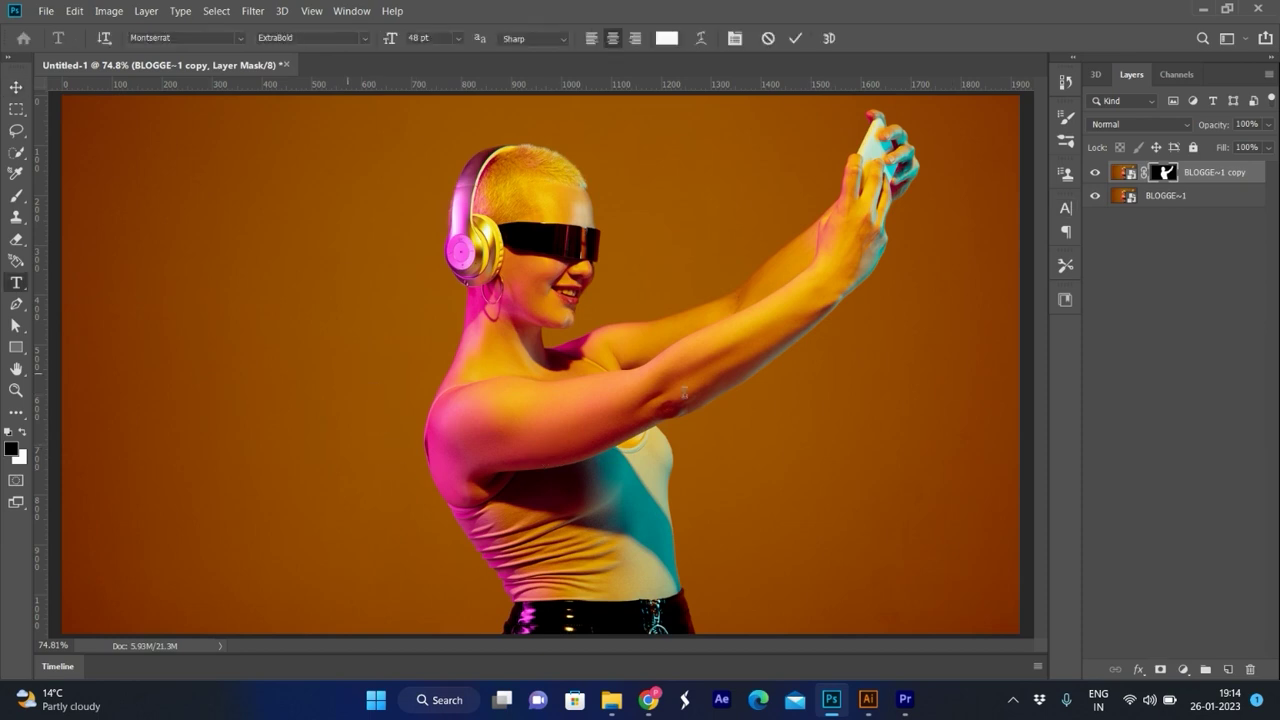
{"action": "type", "text": "THE "}
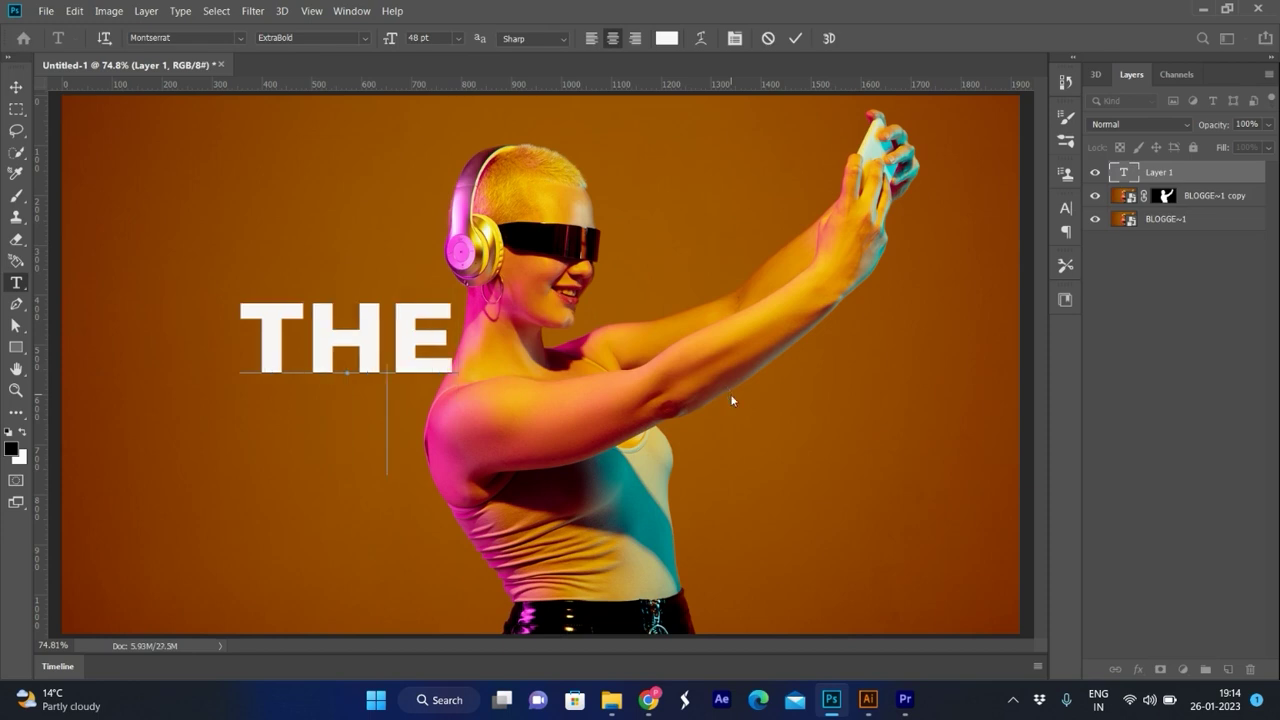
{"action": "type", "text": "CREAT"}
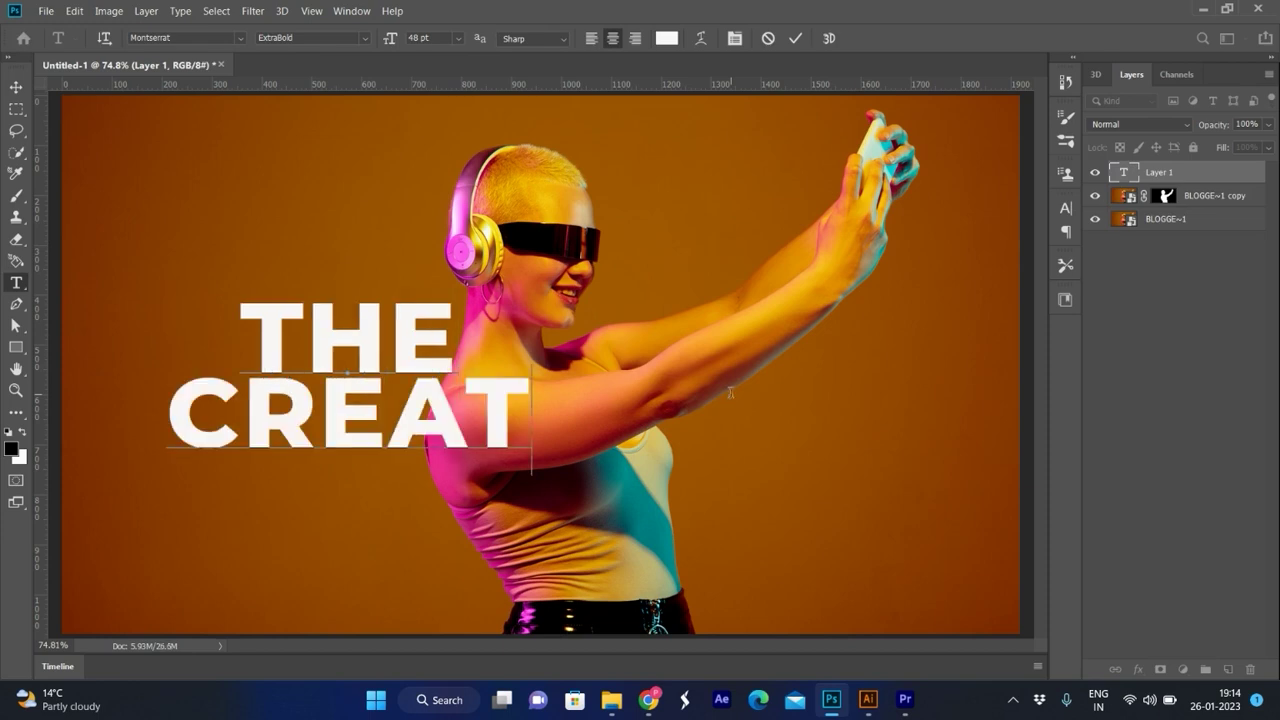
{"action": "type", "text": "IVE "}
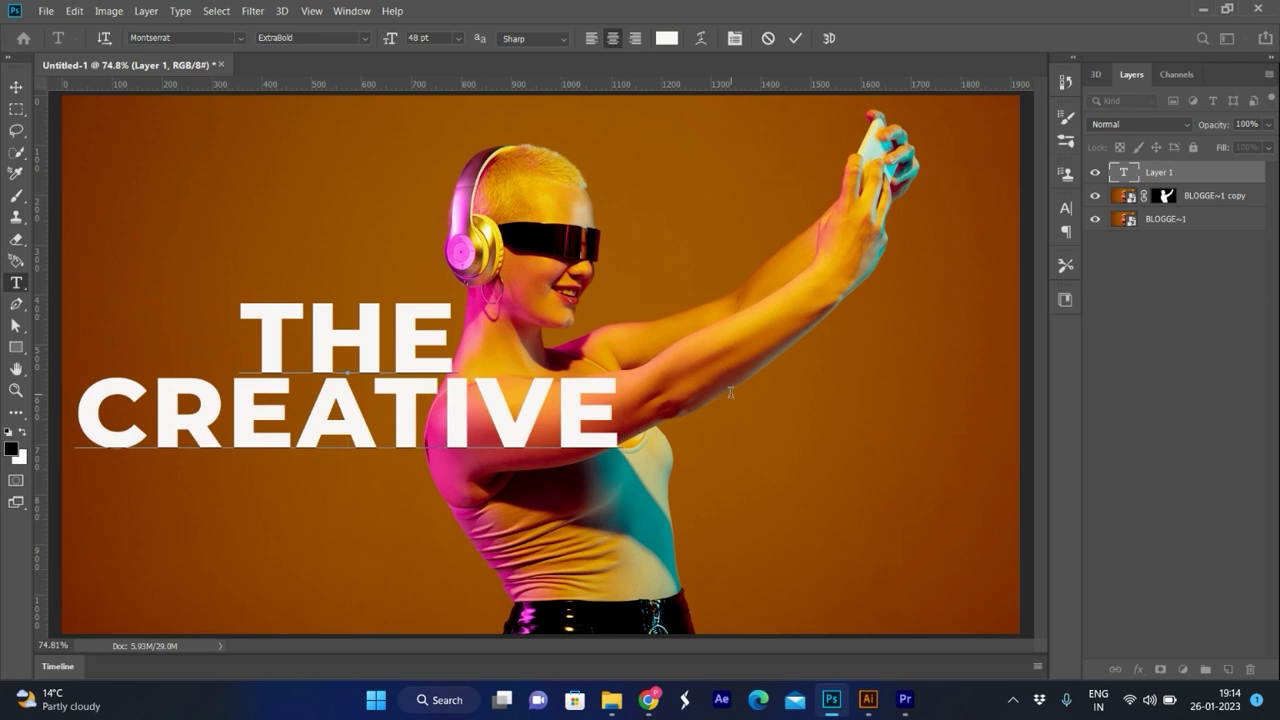
{"action": "type", "text": "GEEKS"}
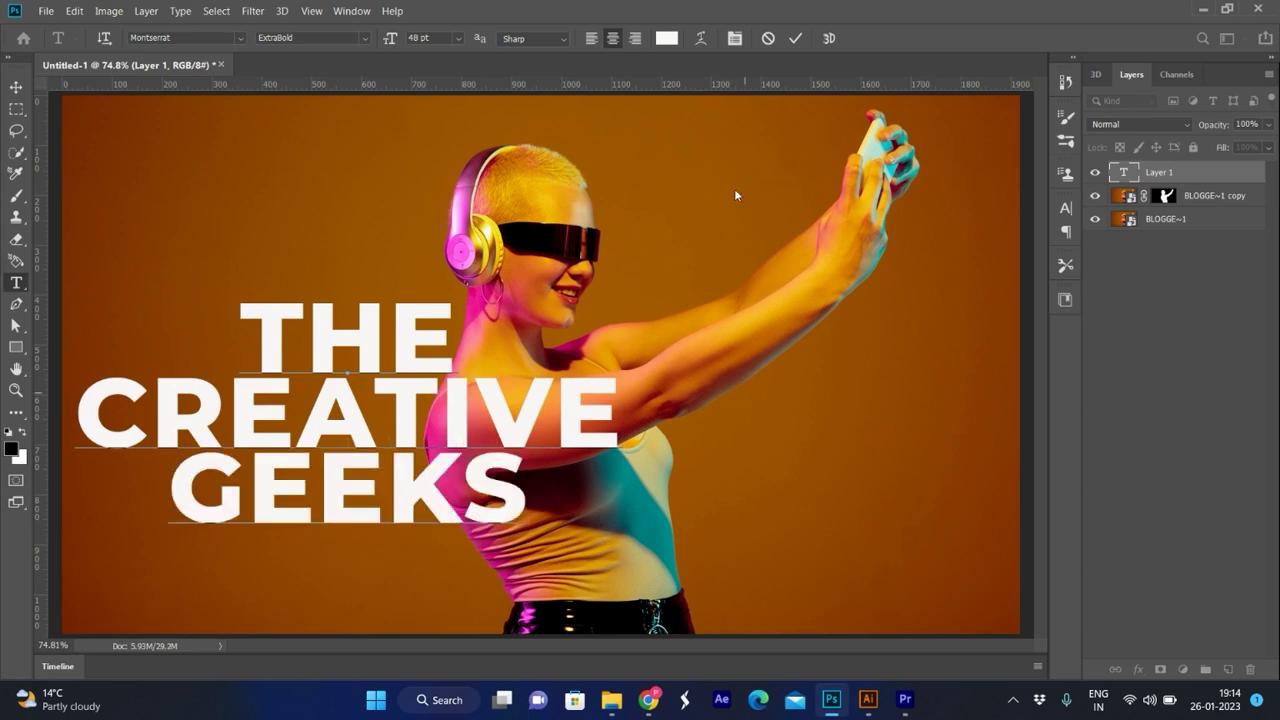
{"action": "left_click", "coordinate": [1213, 180]}
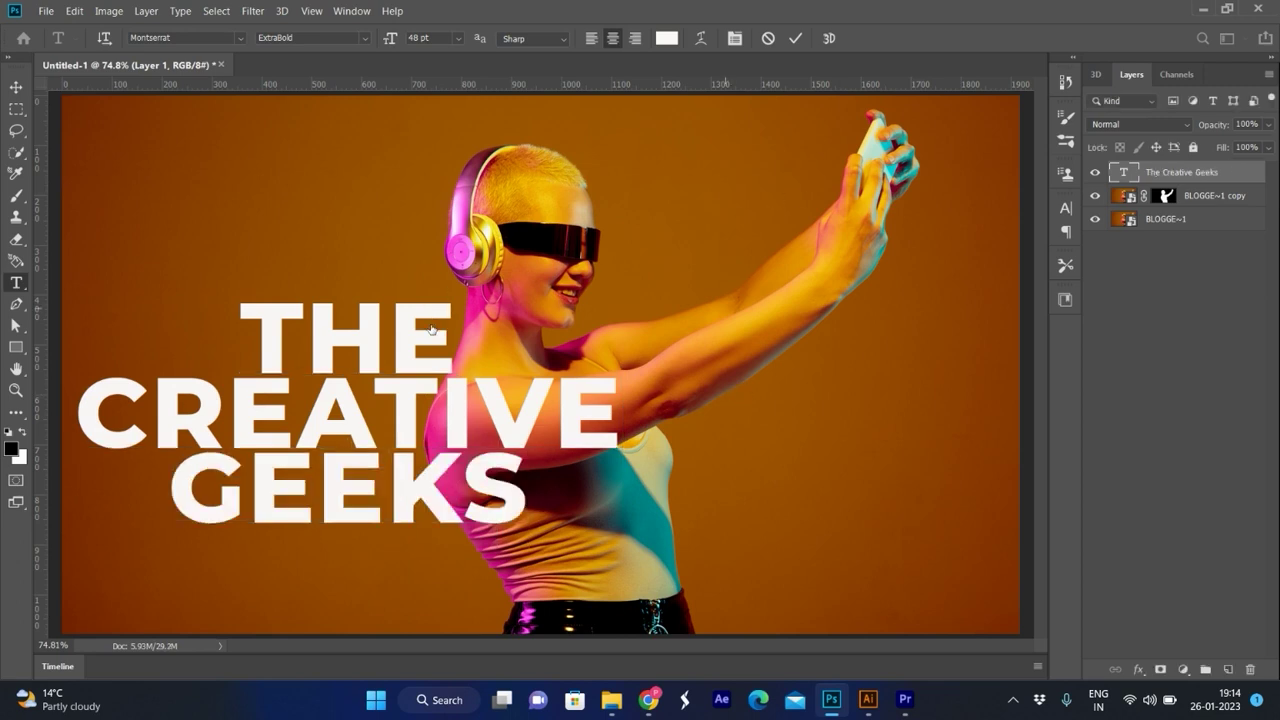
Step: Centre the title horizontally and vertically on the whole canvas, then deselect
{"action": "left_click", "coordinate": [10, 88]}
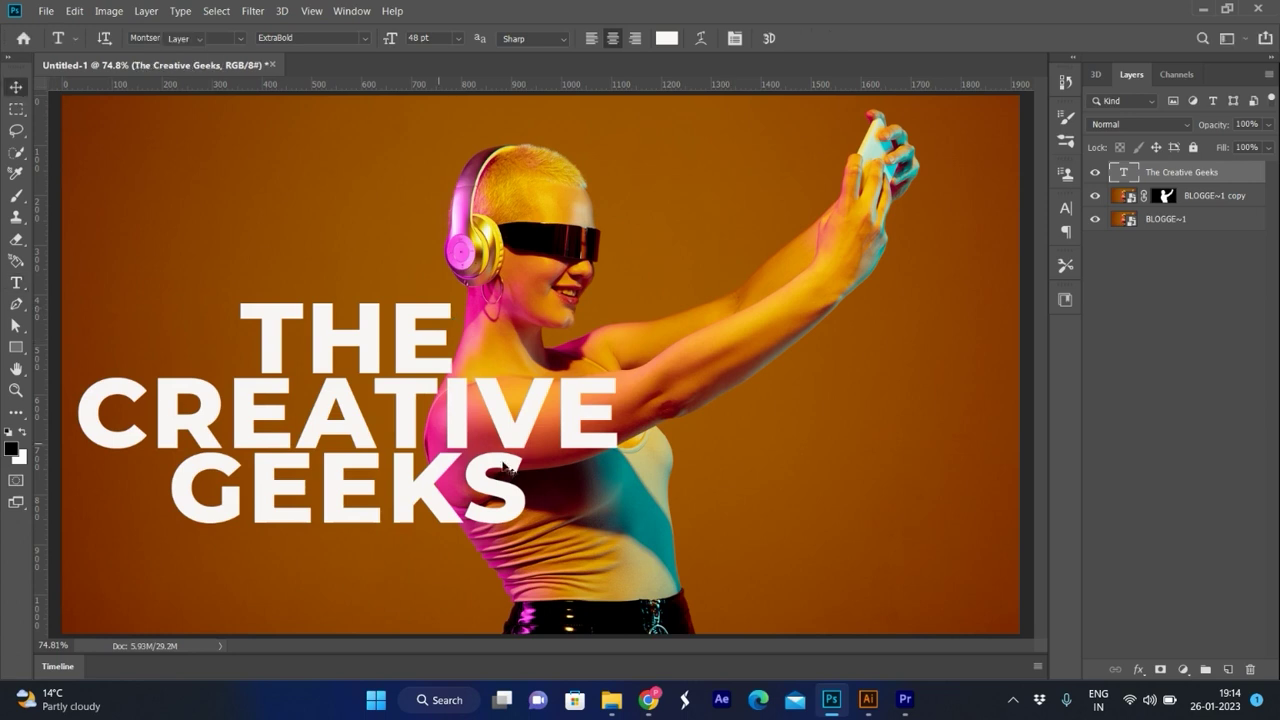
{"action": "key", "text": "v"}
{"action": "key", "text": "ctrl+a"}
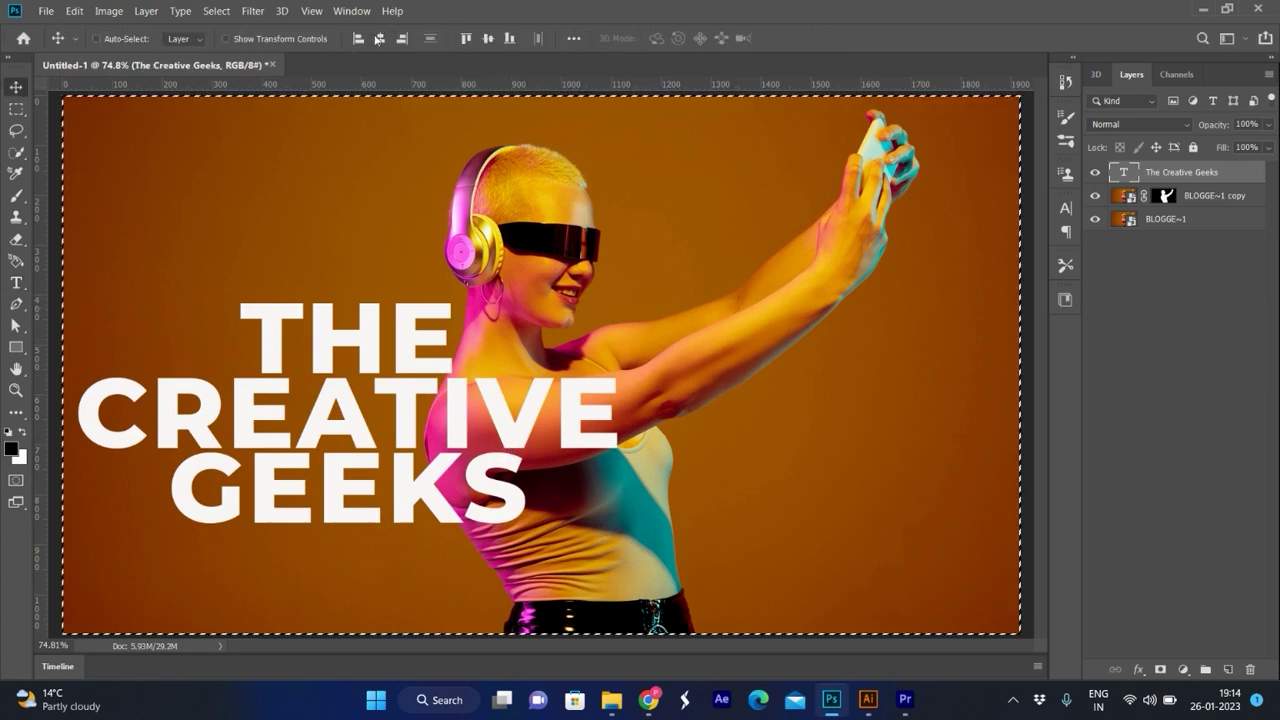
{"action": "left_click", "coordinate": [489, 39]}
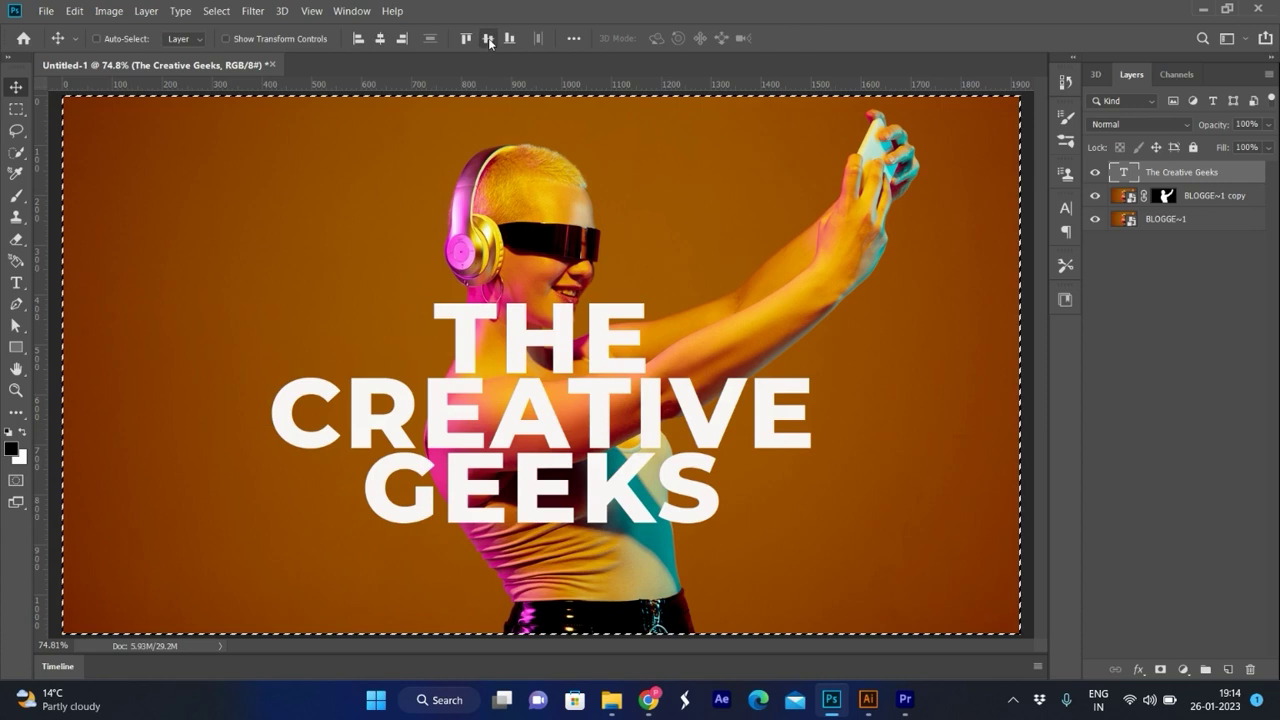
{"action": "left_click", "coordinate": [489, 40]}
{"action": "key", "text": "ctrl+d"}
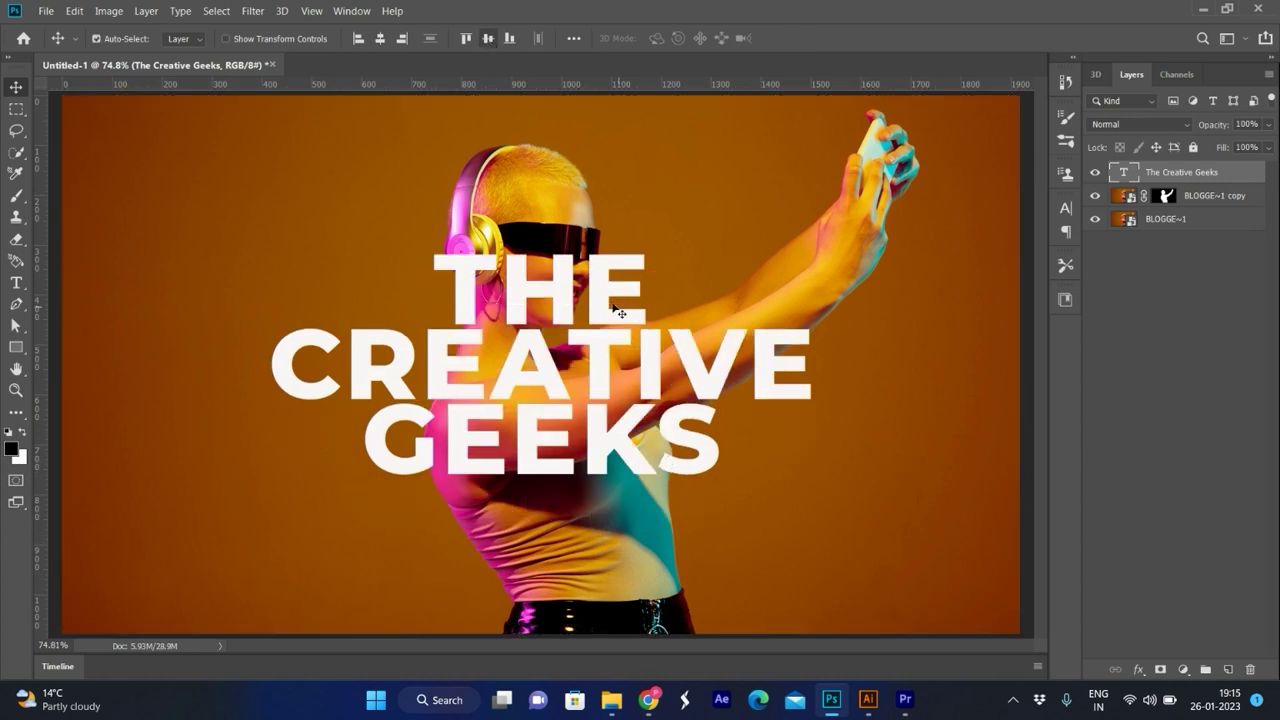
Step: Lower the title, duplicate it, and move the original beneath the masked woman layer
{"action": "left_click_drag", "start_coordinate": [617, 312], "coordinate": [607, 393]}
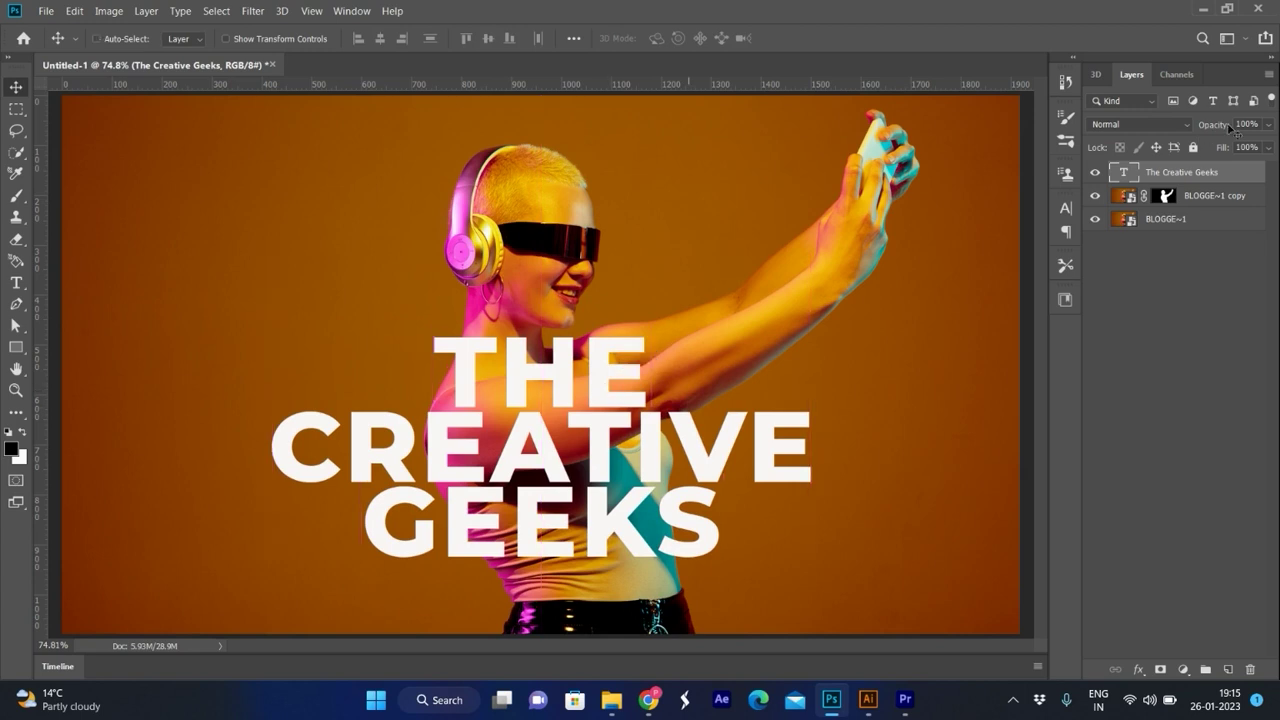
{"action": "left_click_drag", "start_coordinate": [1185, 172], "coordinate": [1228, 669]}
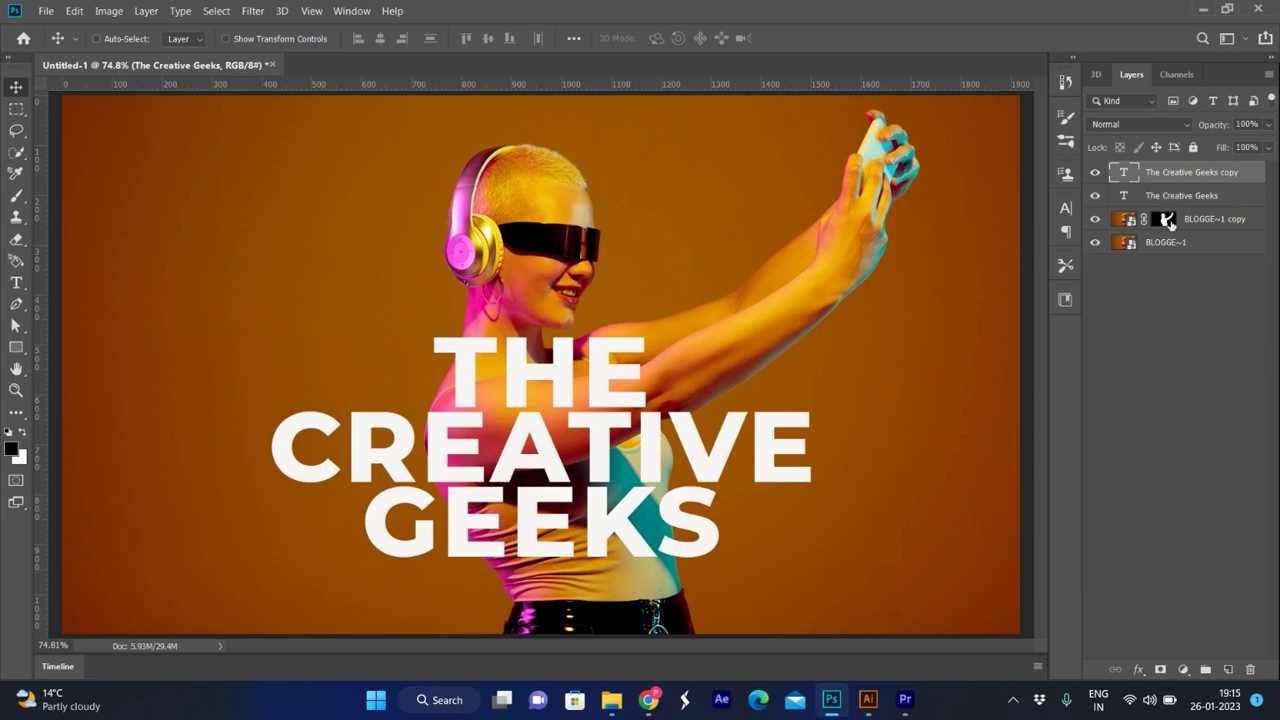
{"action": "left_click", "coordinate": [1172, 195]}
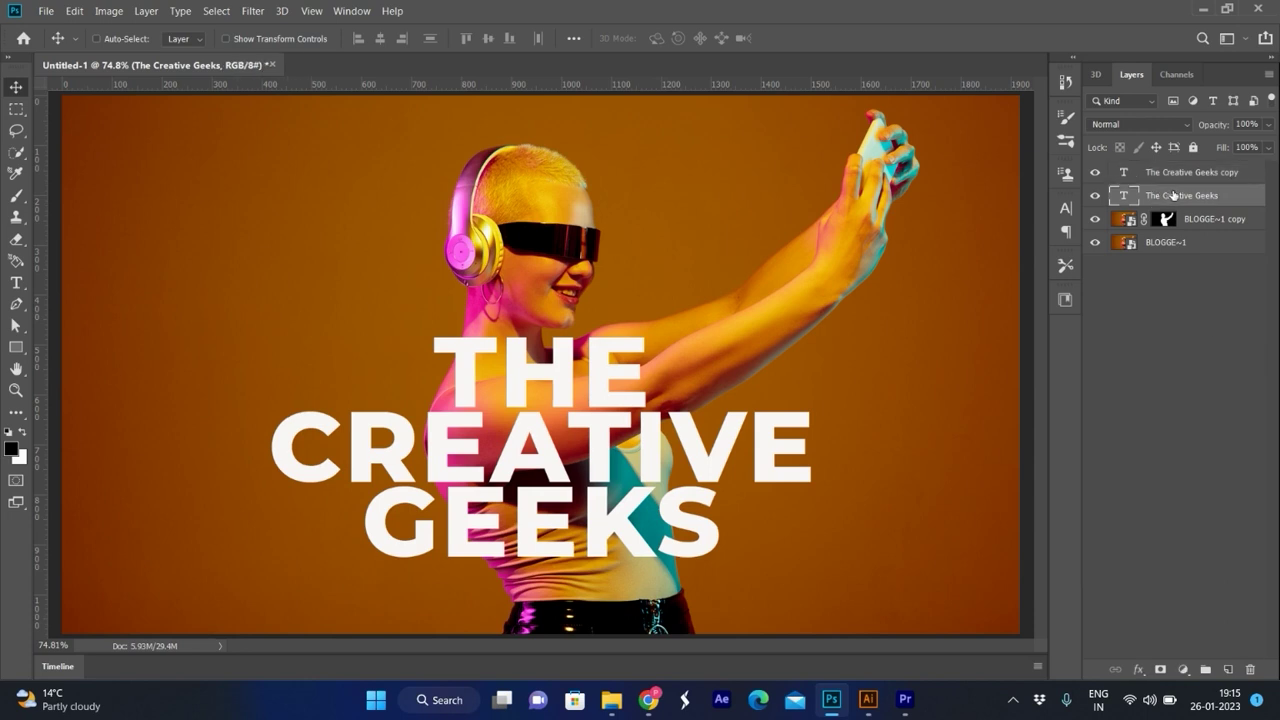
{"action": "key", "text": "ctrl+bracketleft"}
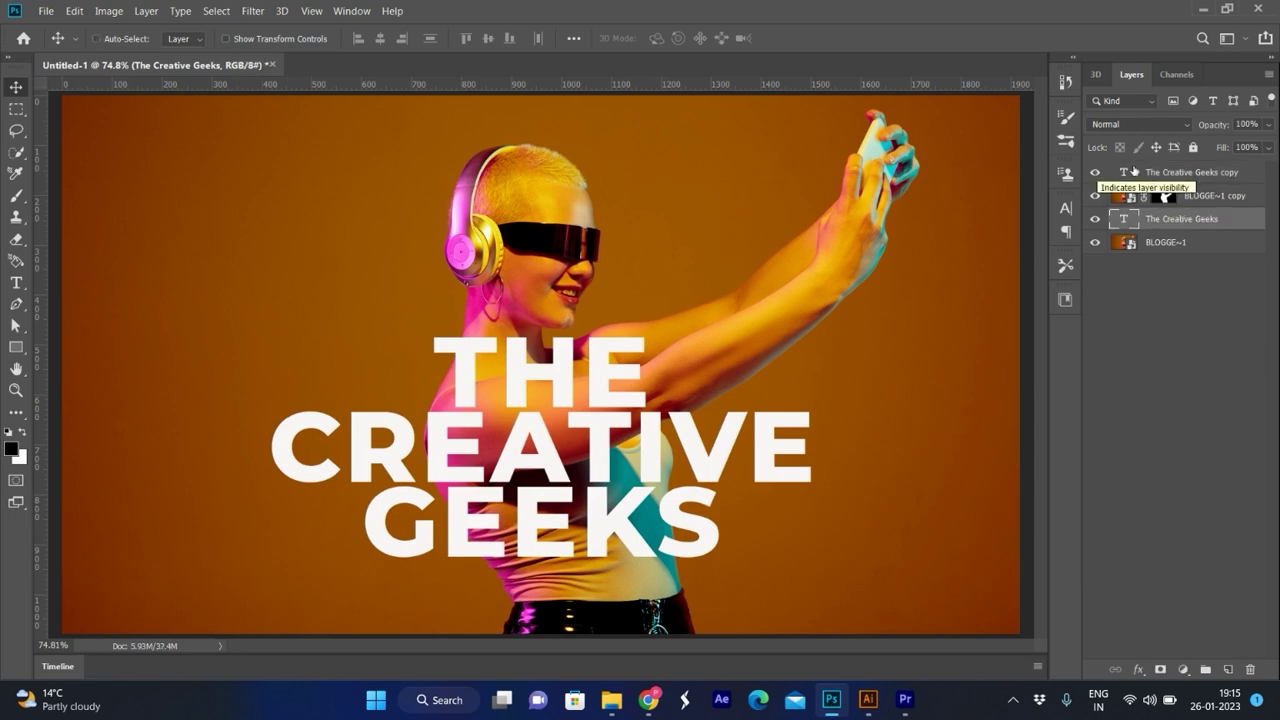
{"action": "left_click", "coordinate": [1136, 172]}
{"action": "right_click", "coordinate": [1185, 172]}
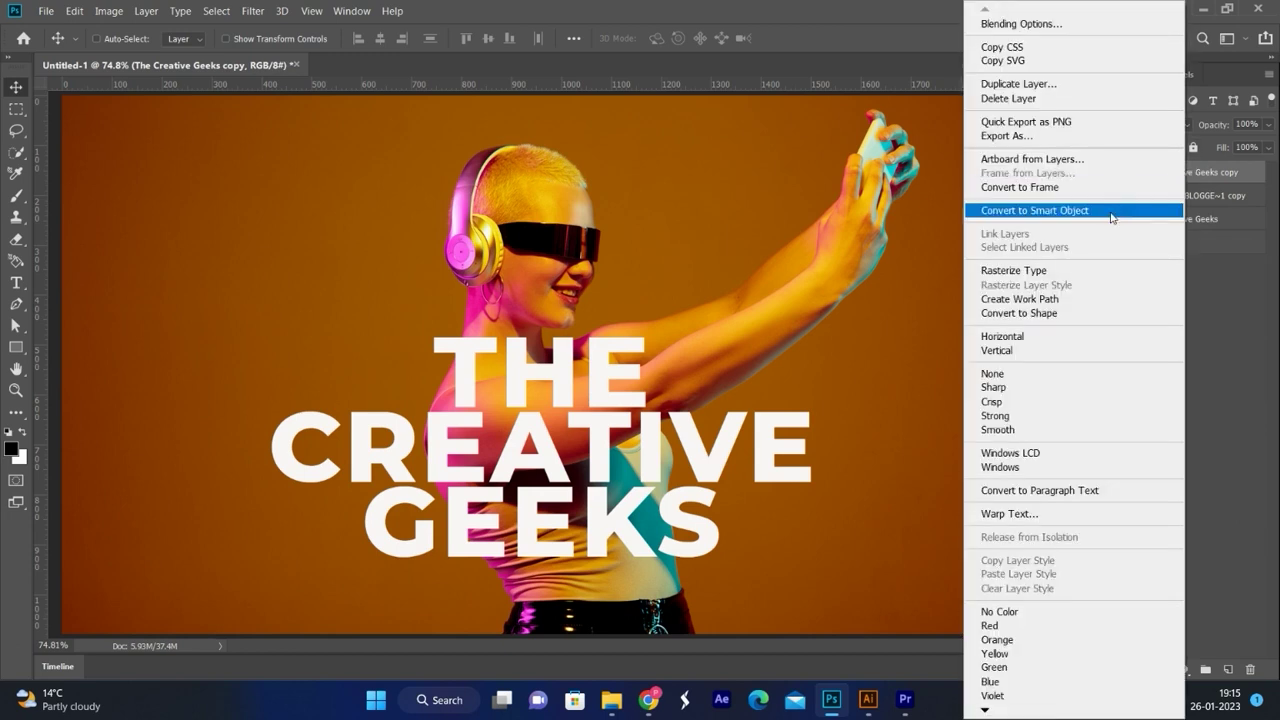
Step: Convert the title copy to a shape with no fill and a 5 px stroke
{"action": "left_click", "coordinate": [1078, 313]}
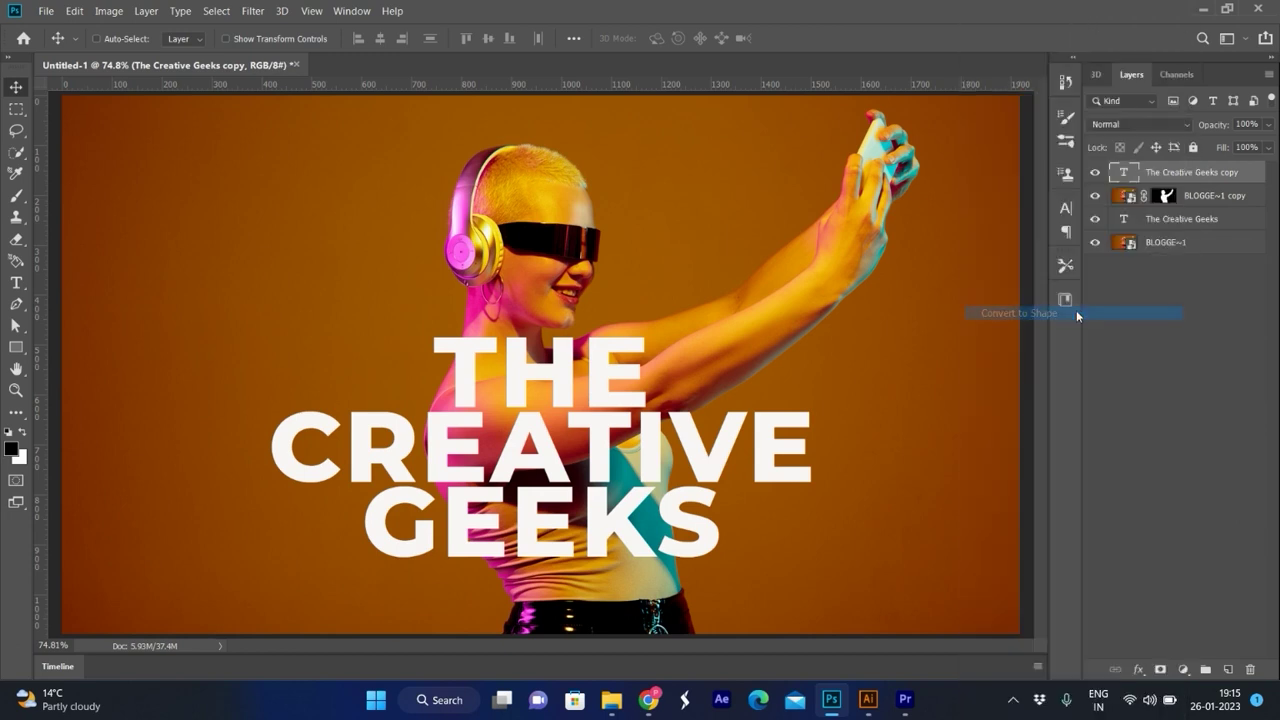
{"action": "left_click", "coordinate": [16, 348]}
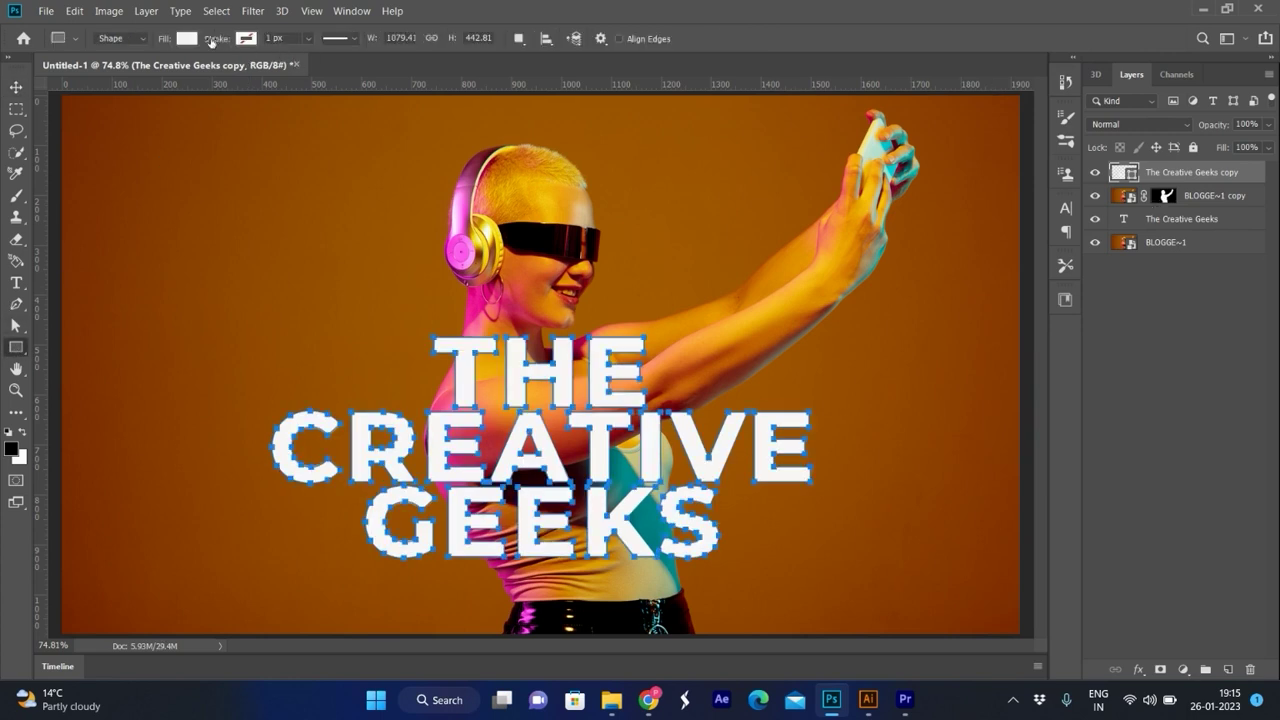
{"action": "left_click", "coordinate": [181, 40]}
{"action": "left_click", "coordinate": [114, 70]}
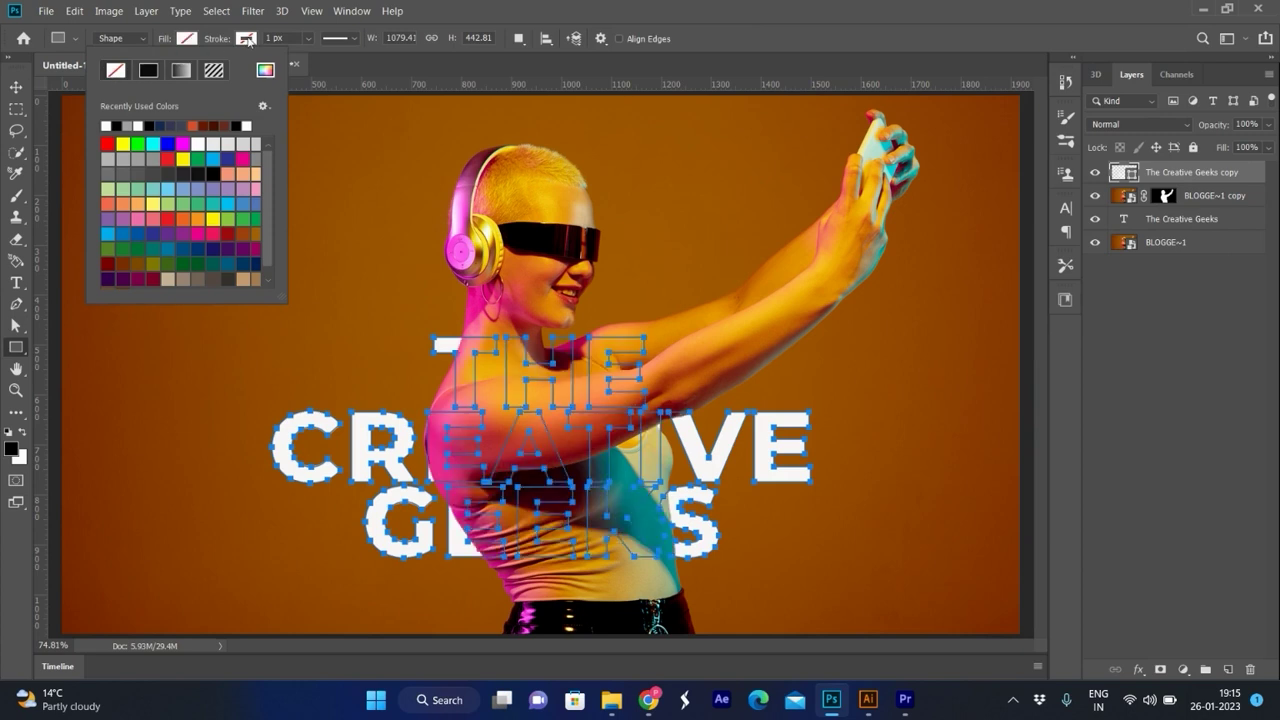
{"action": "left_click", "coordinate": [243, 40]}
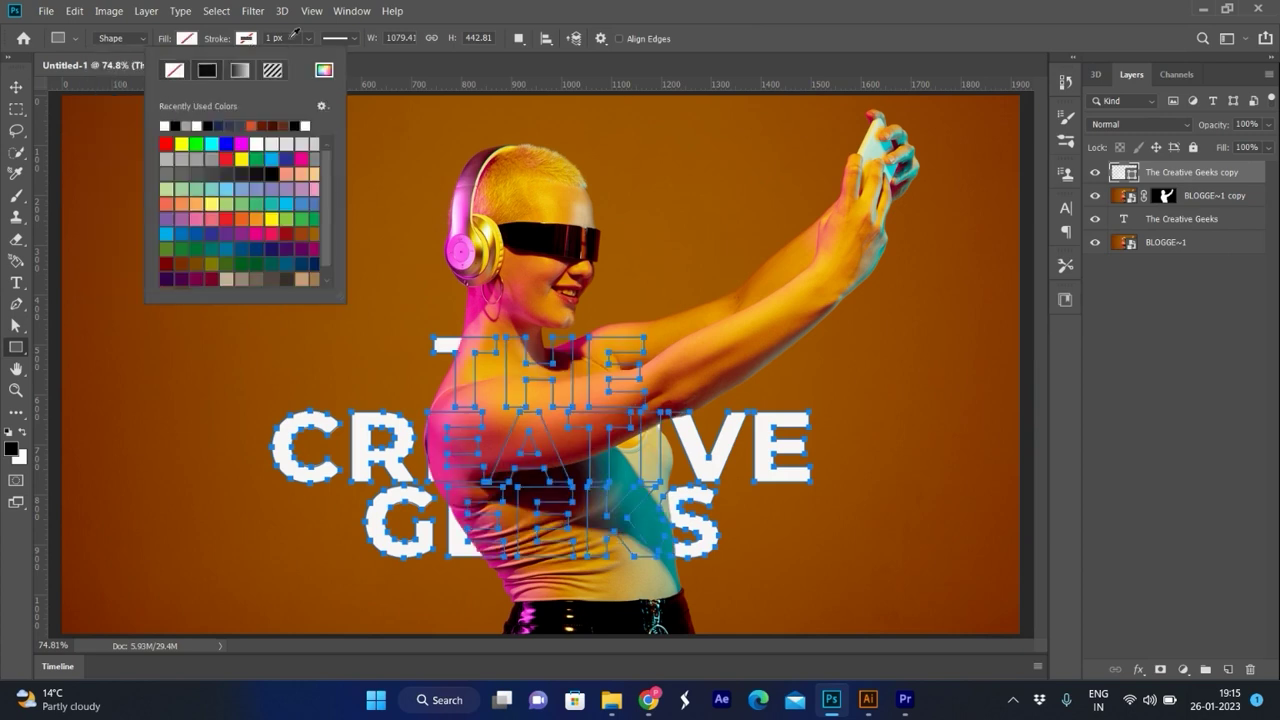
{"action": "left_click", "coordinate": [284, 38]}
{"action": "type", "text": "5"}
{"action": "key", "text": "Return"}
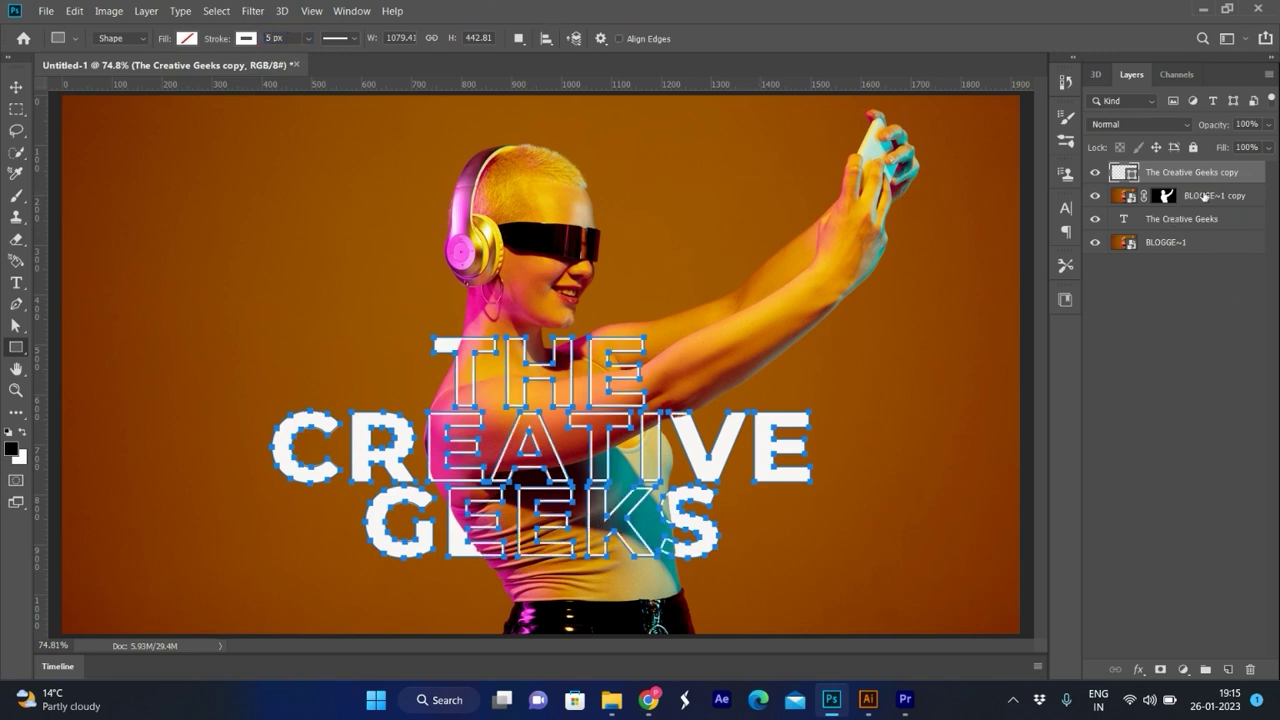
Step: Recheck the stroke width, then select and link the outline and solid title layers
{"action": "left_click", "coordinate": [20, 90]}
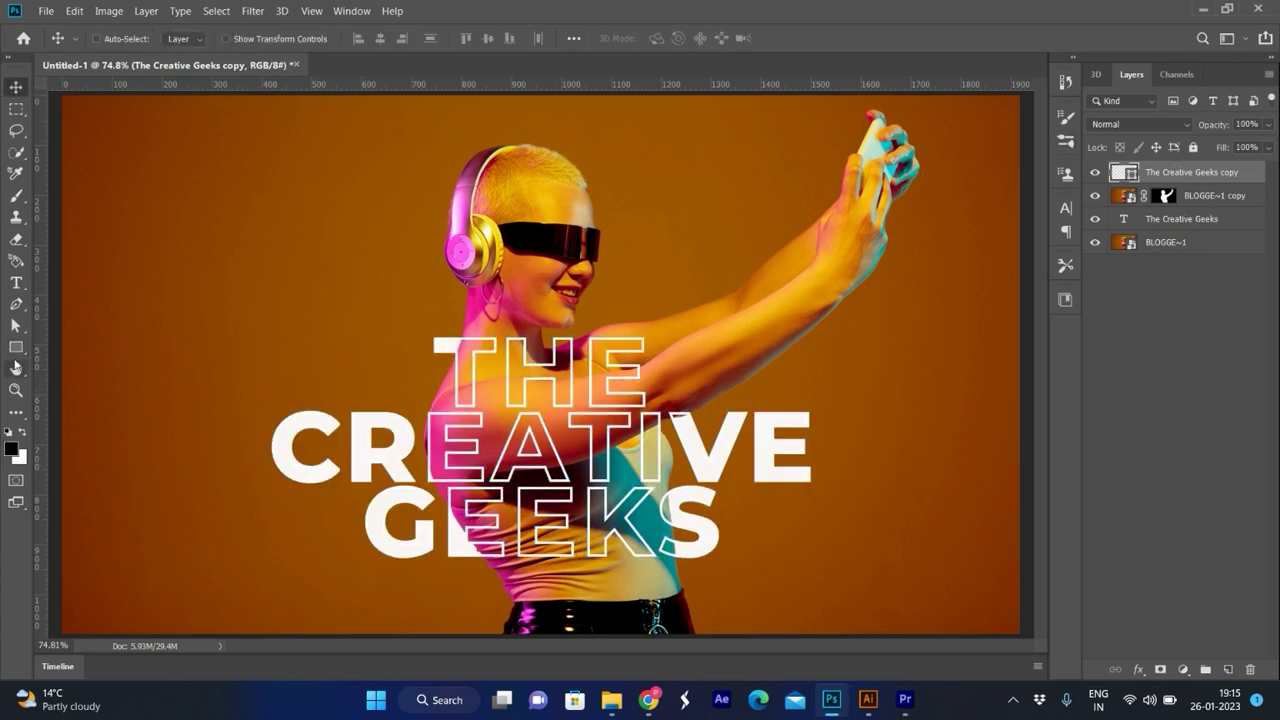
{"action": "left_click", "coordinate": [16, 347]}
{"action": "left_click", "coordinate": [300, 36]}
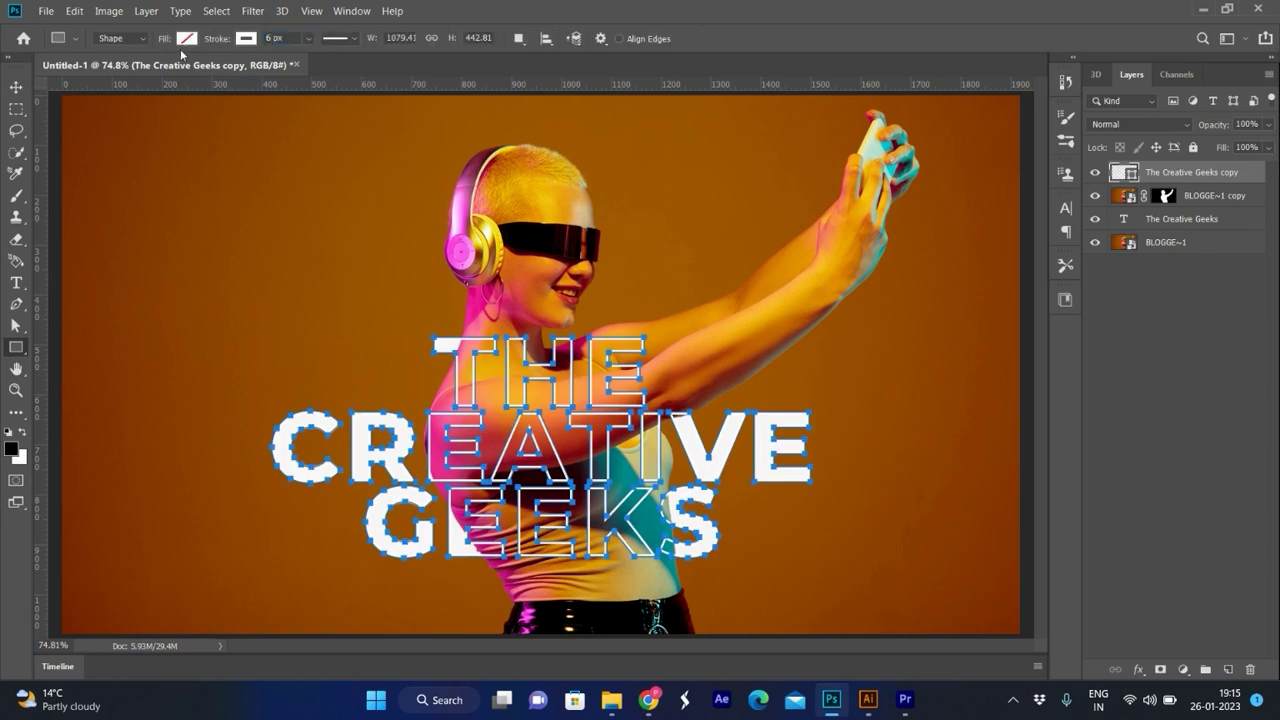
{"action": "left_click", "coordinate": [16, 87]}
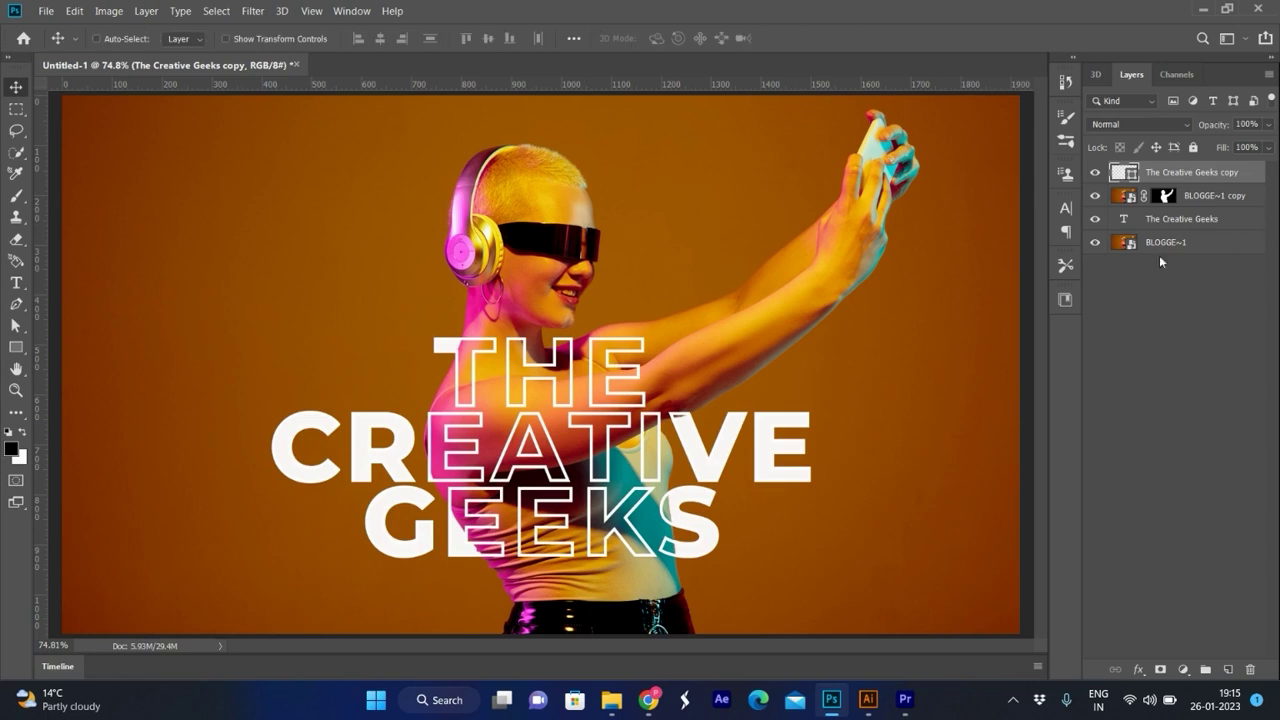
{"action": "left_click", "coordinate": [1210, 220], "text": "ctrl"}
{"action": "left_click", "coordinate": [1115, 669]}
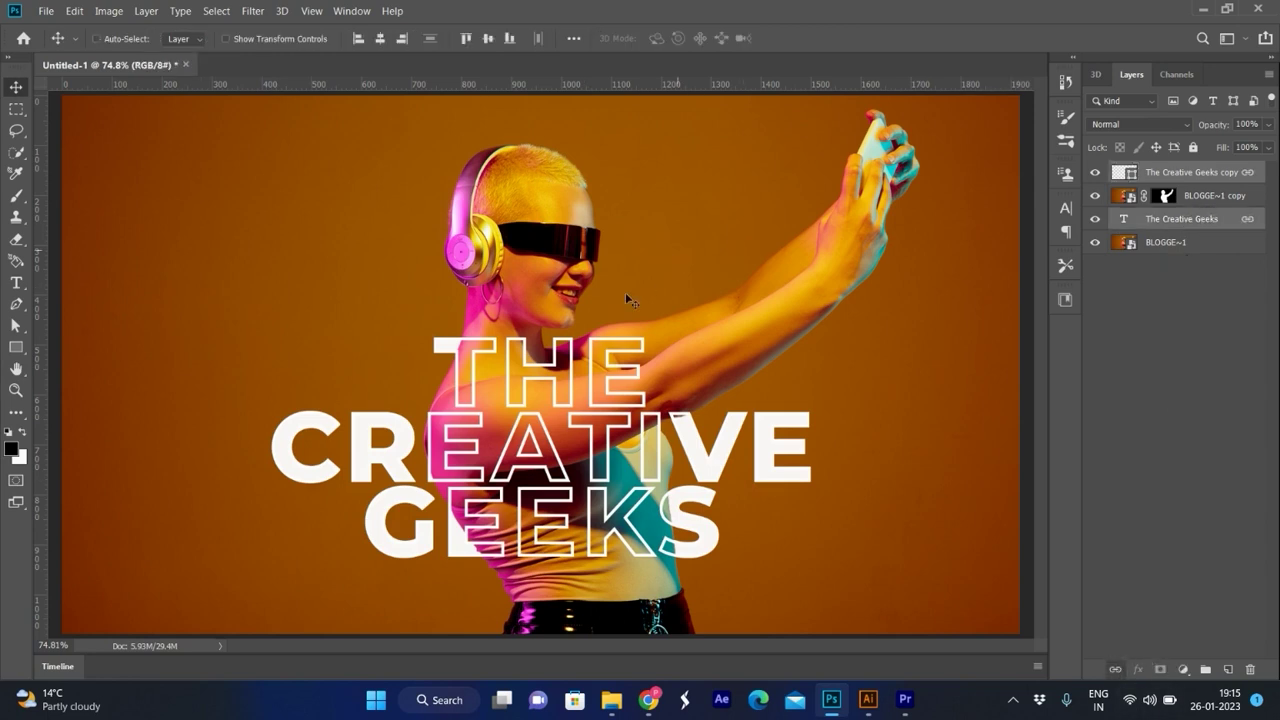
Step: Drag the linked title layers slightly to the left
{"action": "mouse_move", "coordinate": [590, 350]}
{"action": "left_mouse_down"}
{"action": "mouse_move", "coordinate": [429, 340]}
{"action": "mouse_move", "coordinate": [605, 370]}
{"action": "left_mouse_up"}
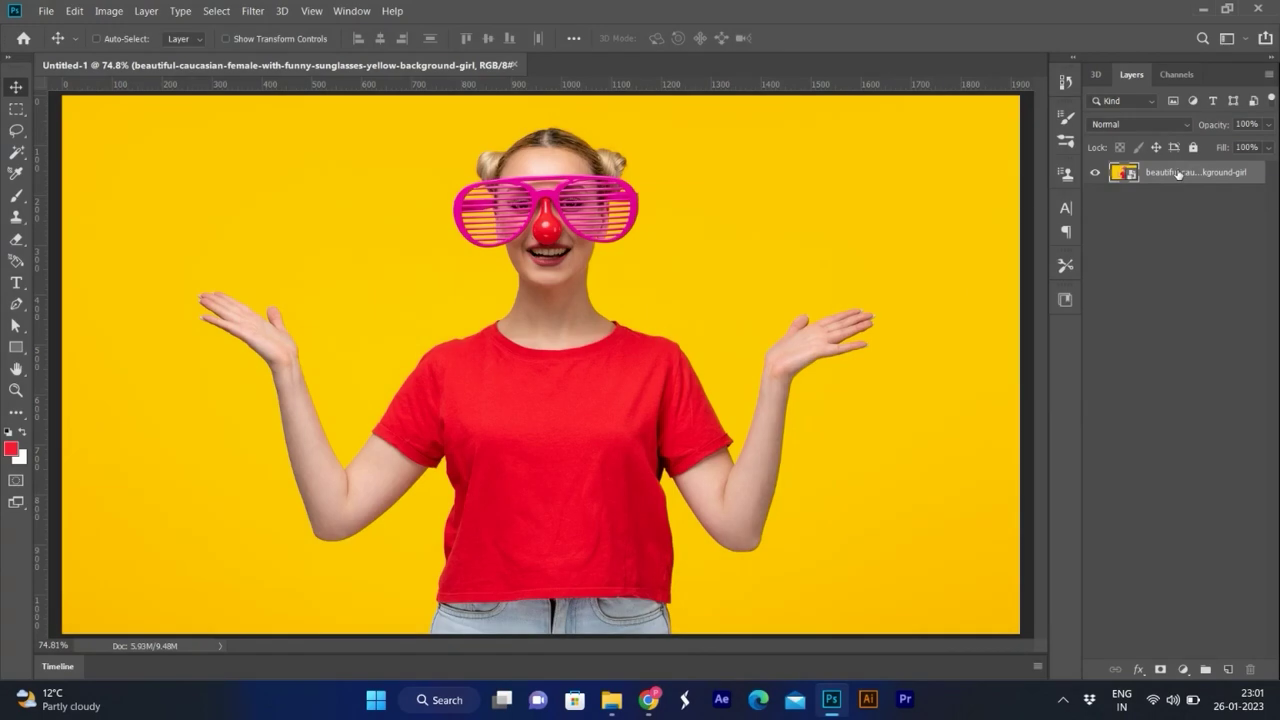
Step: Duplicate the yellow-background girl photo layer and run Select > Subject on it
{"action": "left_click_drag", "start_coordinate": [1179, 174], "coordinate": [1236, 667]}
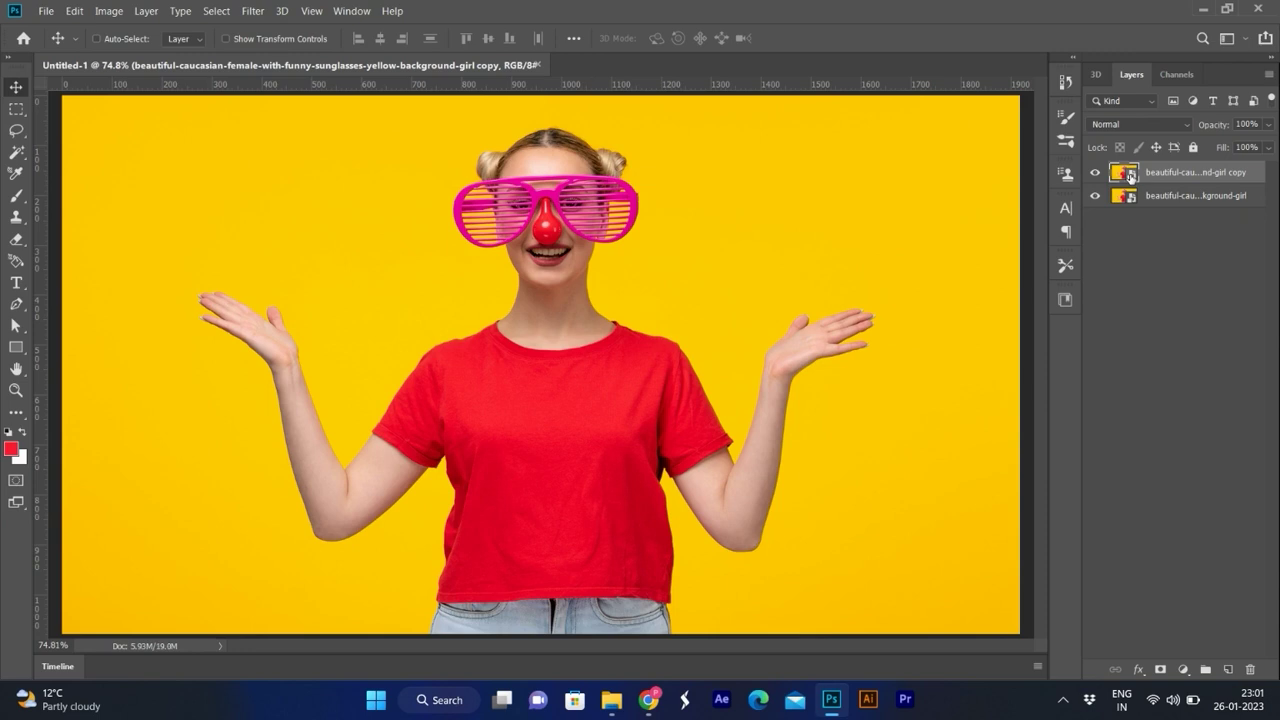
{"action": "left_click", "coordinate": [217, 11]}
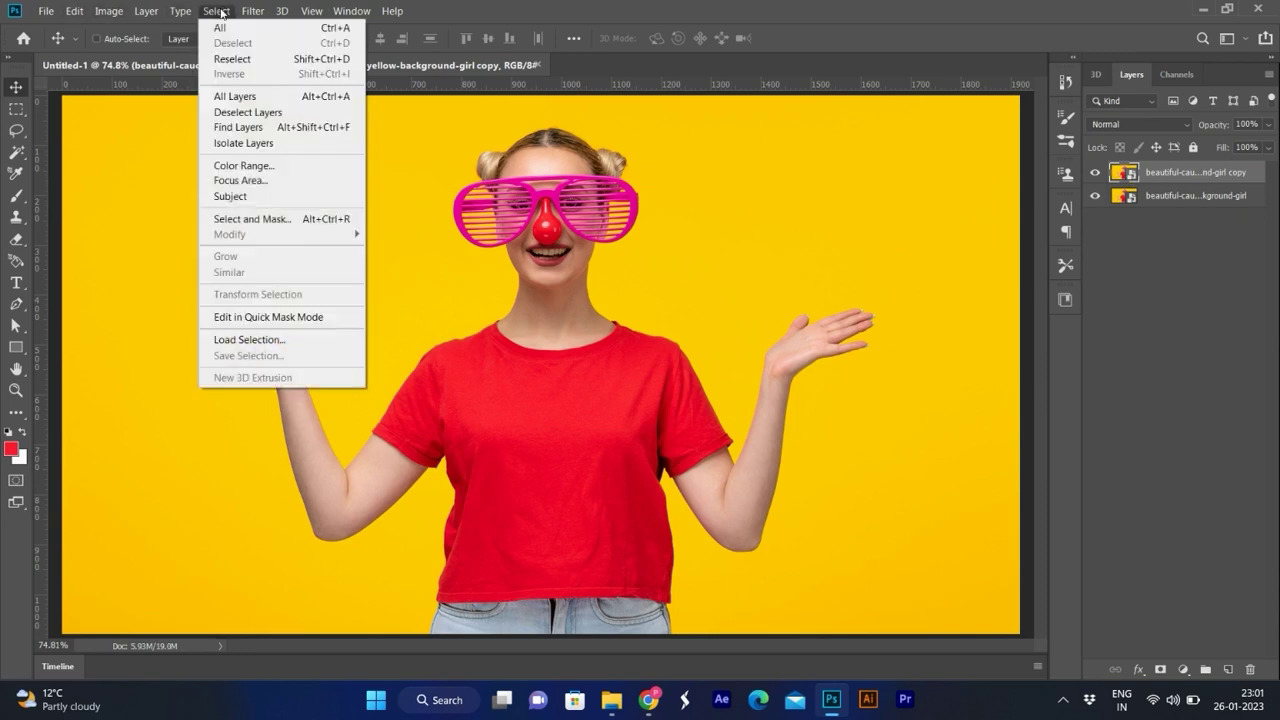
{"action": "left_click", "coordinate": [294, 196]}
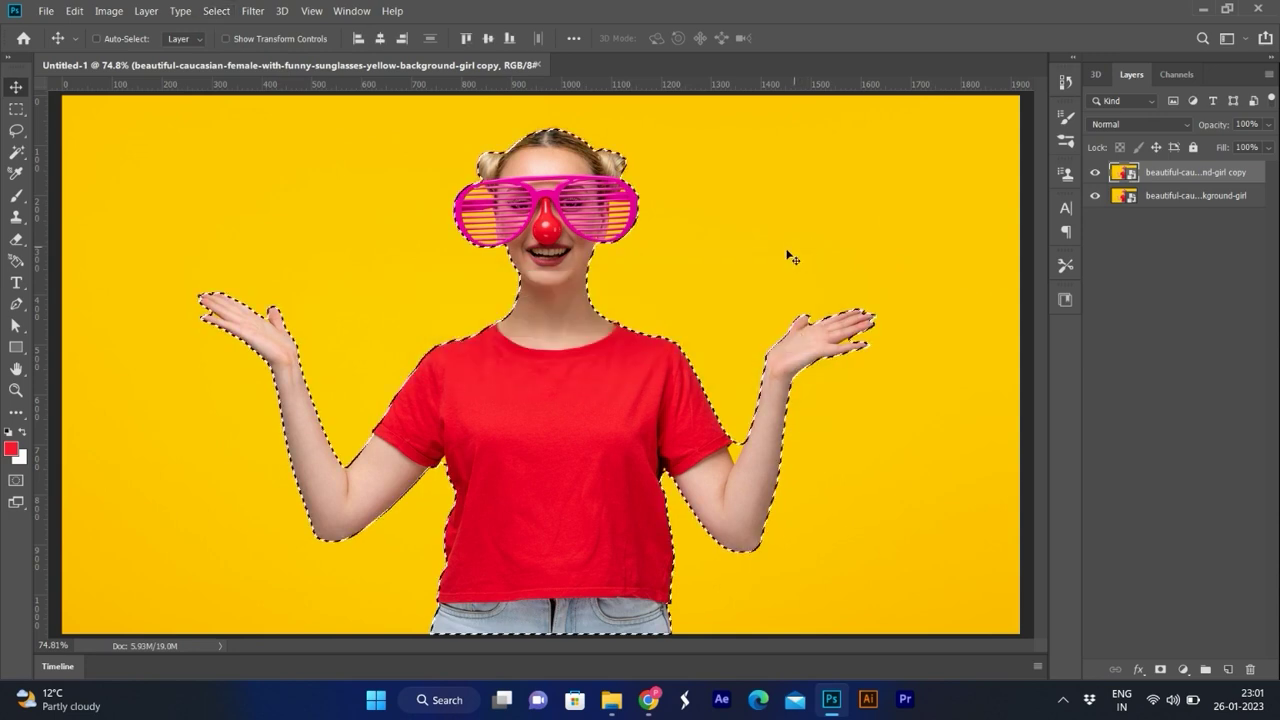
Step: Zoom in and fix the selection edge at the fingertip with a Pen path
{"action": "scroll", "coordinate": [268, 320], "scroll_direction": "up", "scroll_amount": 1}
{"action": "scroll", "coordinate": [268, 320], "scroll_direction": "up", "scroll_amount": 1}
{"action": "scroll", "coordinate": [270, 320], "scroll_direction": "up", "scroll_amount": 1}
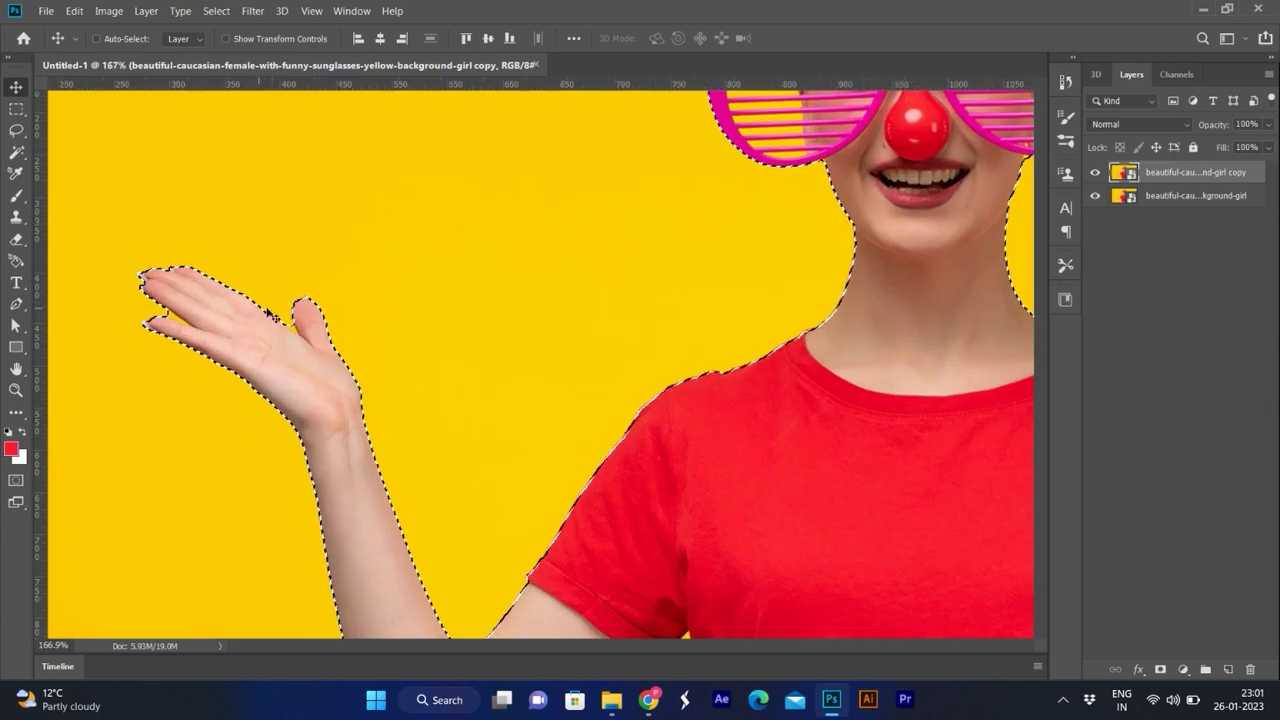
{"action": "key", "text": "p"}
{"action": "scroll", "coordinate": [280, 318], "scroll_direction": "up", "scroll_amount": 1}
{"action": "scroll", "coordinate": [280, 320], "scroll_direction": "up", "scroll_amount": 1}
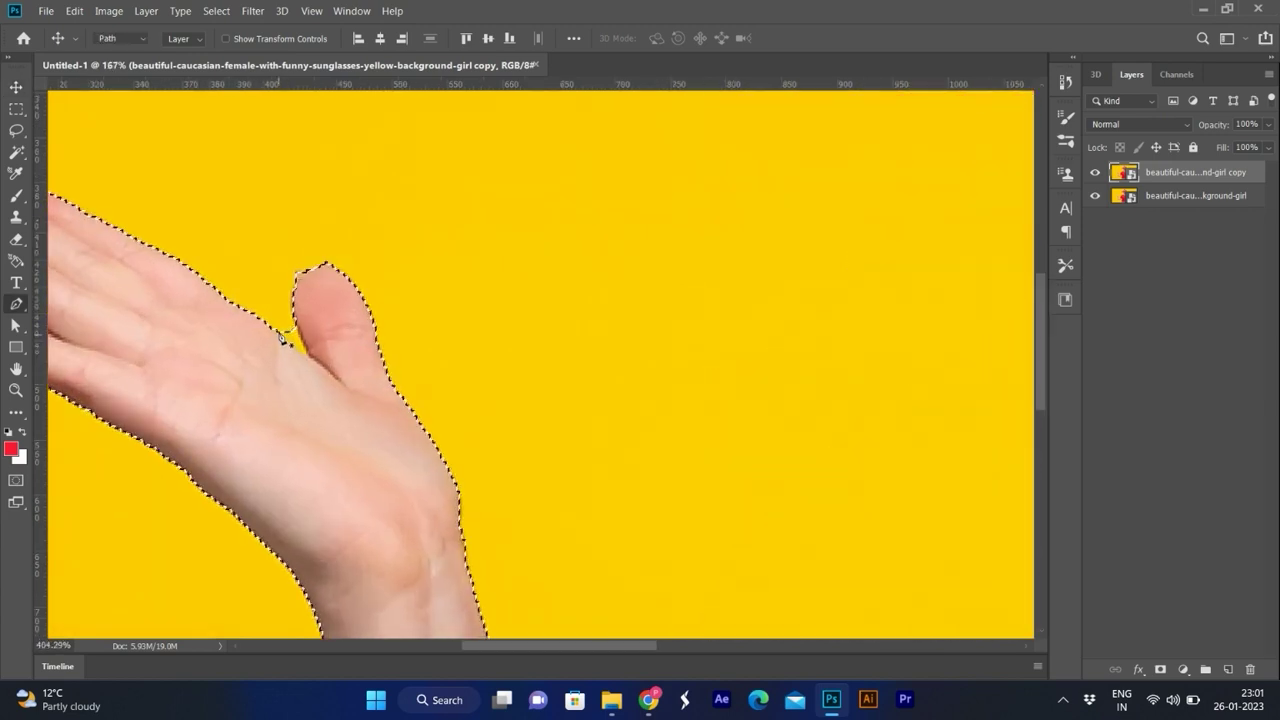
{"action": "scroll", "coordinate": [281, 330], "scroll_direction": "up", "scroll_amount": 1}
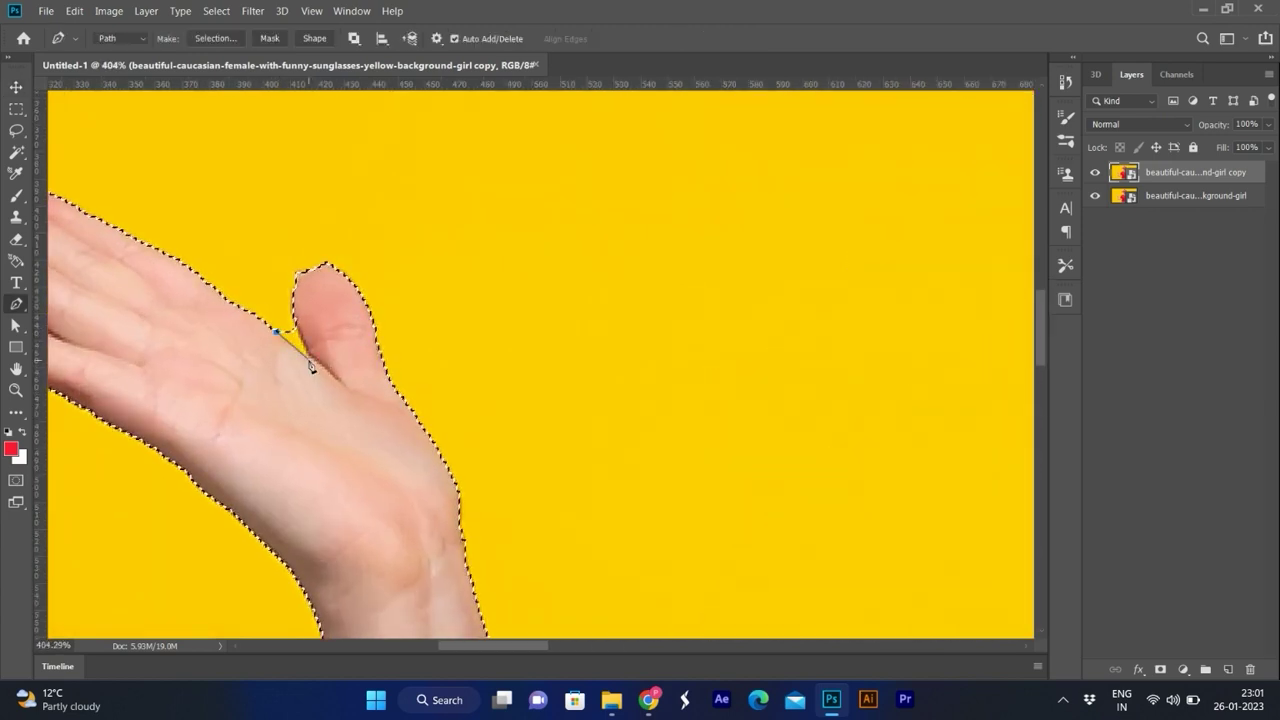
{"action": "left_click", "coordinate": [292, 303]}
{"action": "left_click_drag", "start_coordinate": [322, 265], "coordinate": [358, 275]}
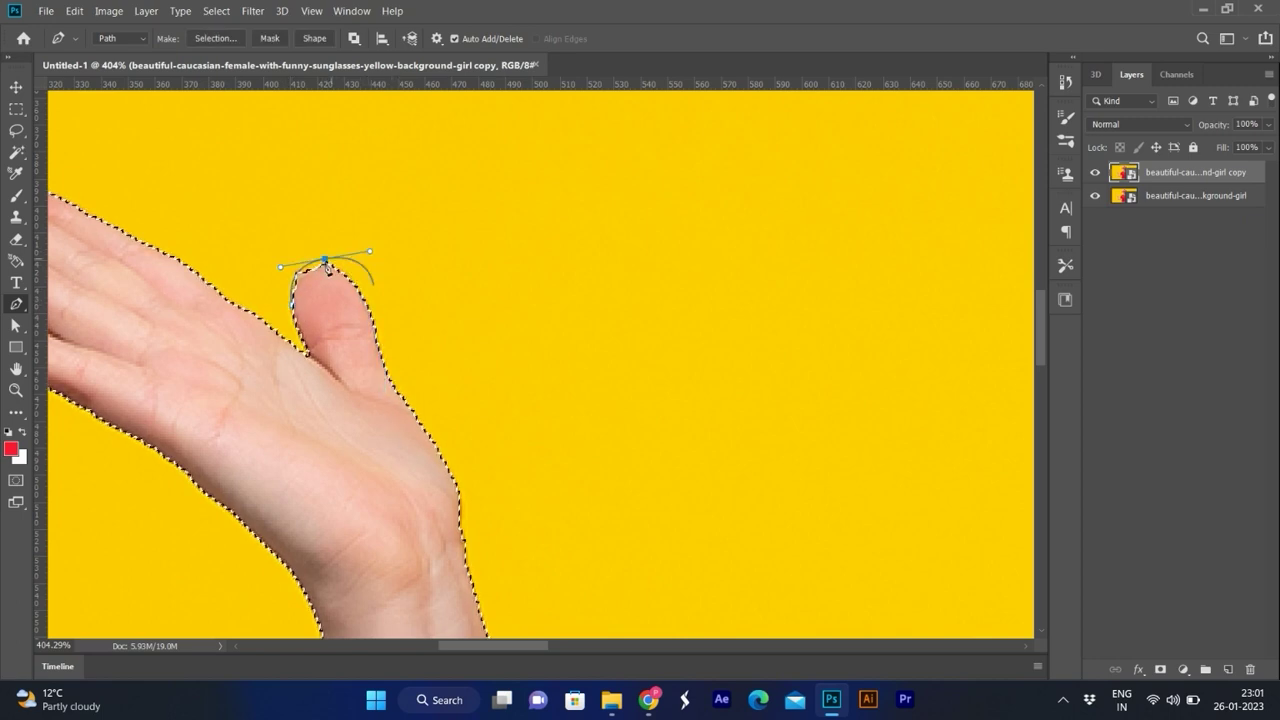
{"action": "key", "text": "ctrl+z"}
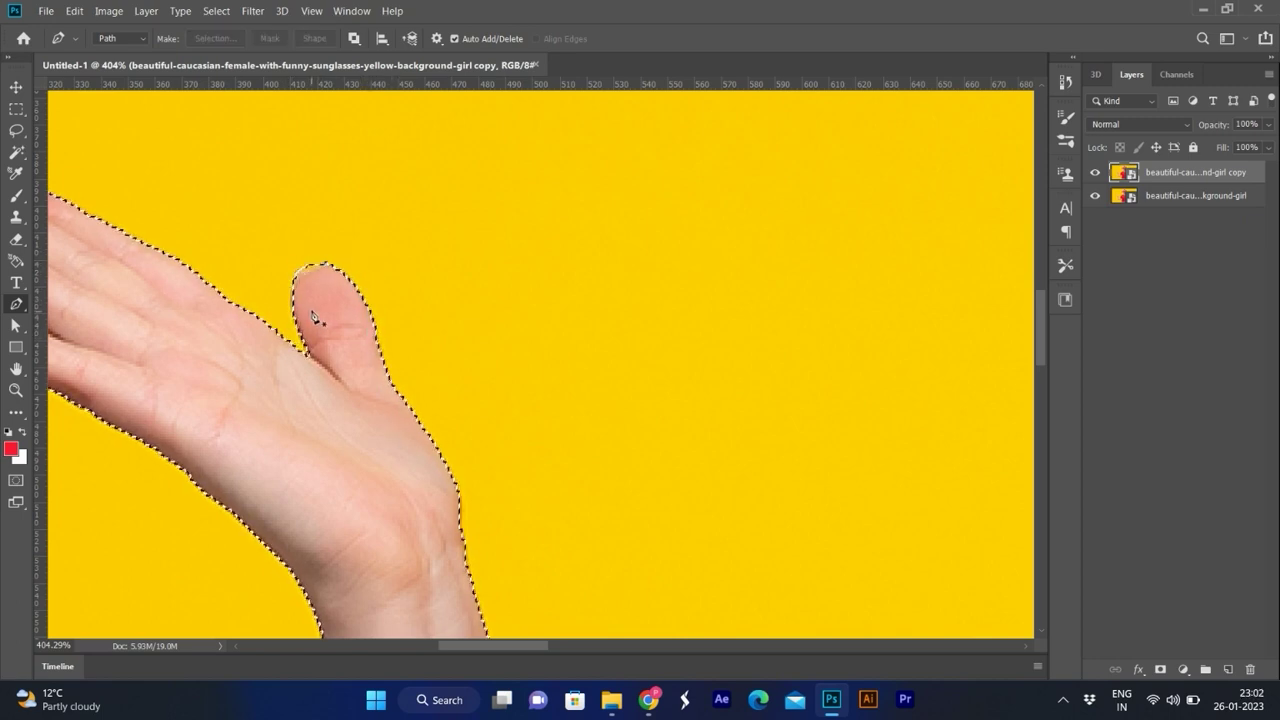
{"action": "left_click_drag", "start_coordinate": [345, 275], "coordinate": [261, 215]}
{"action": "key", "text": "ctrl+z"}
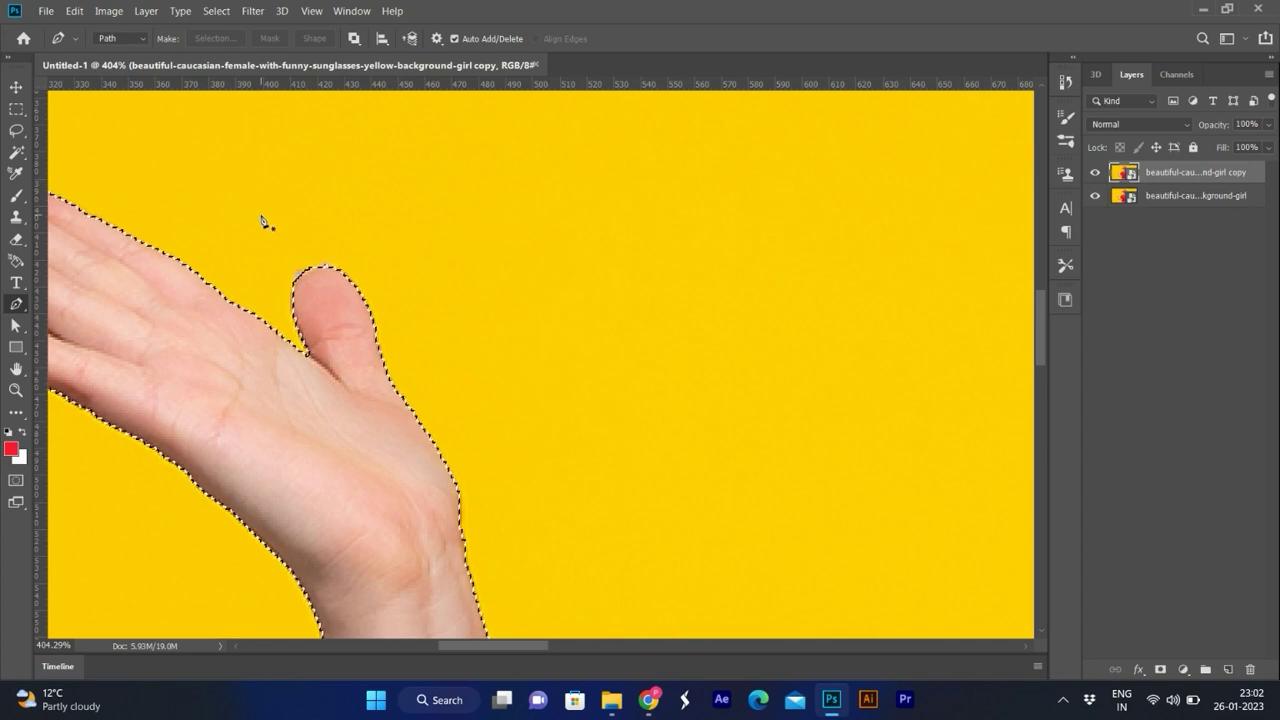
{"action": "scroll", "coordinate": [290, 290], "scroll_direction": "down", "scroll_amount": 5, "text": "alt"}
{"action": "scroll", "coordinate": [315, 289], "scroll_direction": "down", "scroll_amount": 3, "text": "alt"}
{"action": "scroll", "coordinate": [777, 457], "scroll_direction": "up", "scroll_amount": 5, "text": "alt"}
{"action": "scroll", "coordinate": [777, 457], "scroll_direction": "up", "scroll_amount": 2, "text": "alt"}
Step: Trace Pen paths around the armpit gaps to trim the yellow from the selection
{"action": "left_click", "coordinate": [782, 453]}
{"action": "left_click", "coordinate": [786, 520]}
{"action": "left_click", "coordinate": [812, 468]}
{"action": "left_click", "coordinate": [820, 437]}
{"action": "key", "text": "ctrl+z"}
{"action": "scroll", "coordinate": [700, 440], "scroll_direction": "up", "scroll_amount": 2, "text": "alt"}
{"action": "left_click", "coordinate": [656, 453]}
{"action": "scroll", "coordinate": [660, 465], "scroll_direction": "down", "scroll_amount": 5, "text": "alt"}
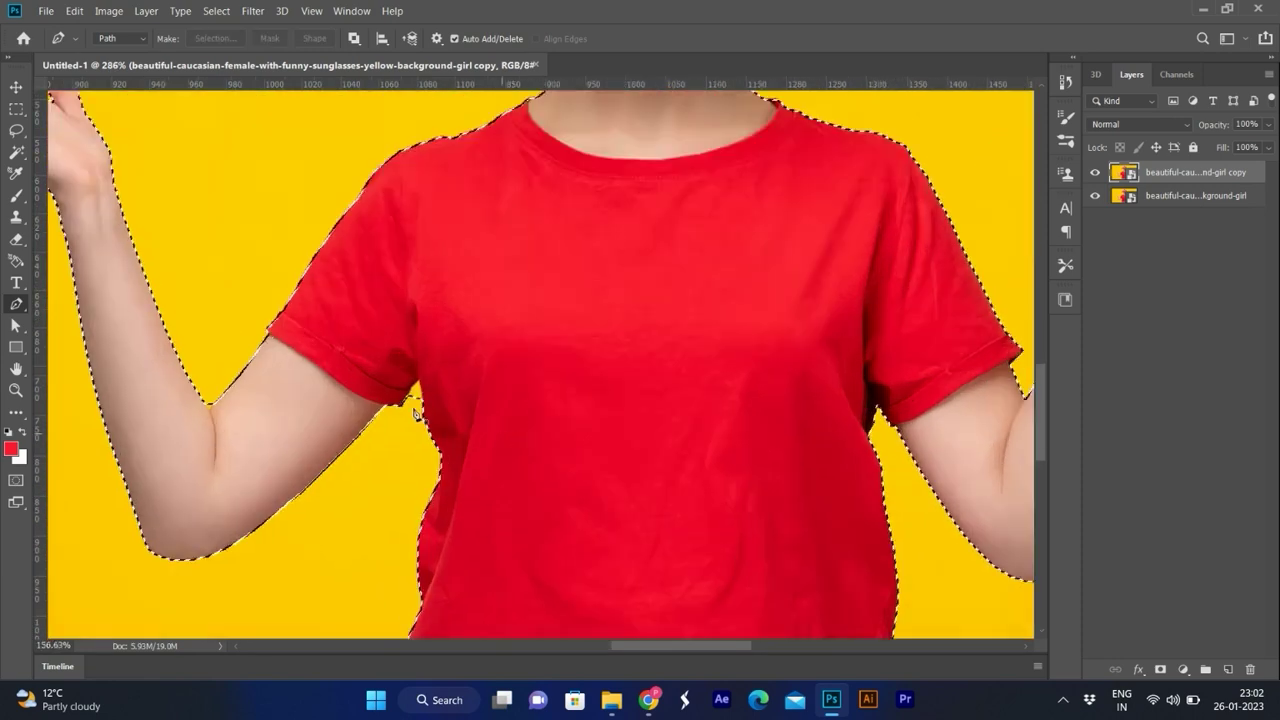
{"action": "scroll", "coordinate": [398, 380], "scroll_direction": "up", "scroll_amount": 4, "text": "alt"}
{"action": "left_click", "coordinate": [381, 404]}
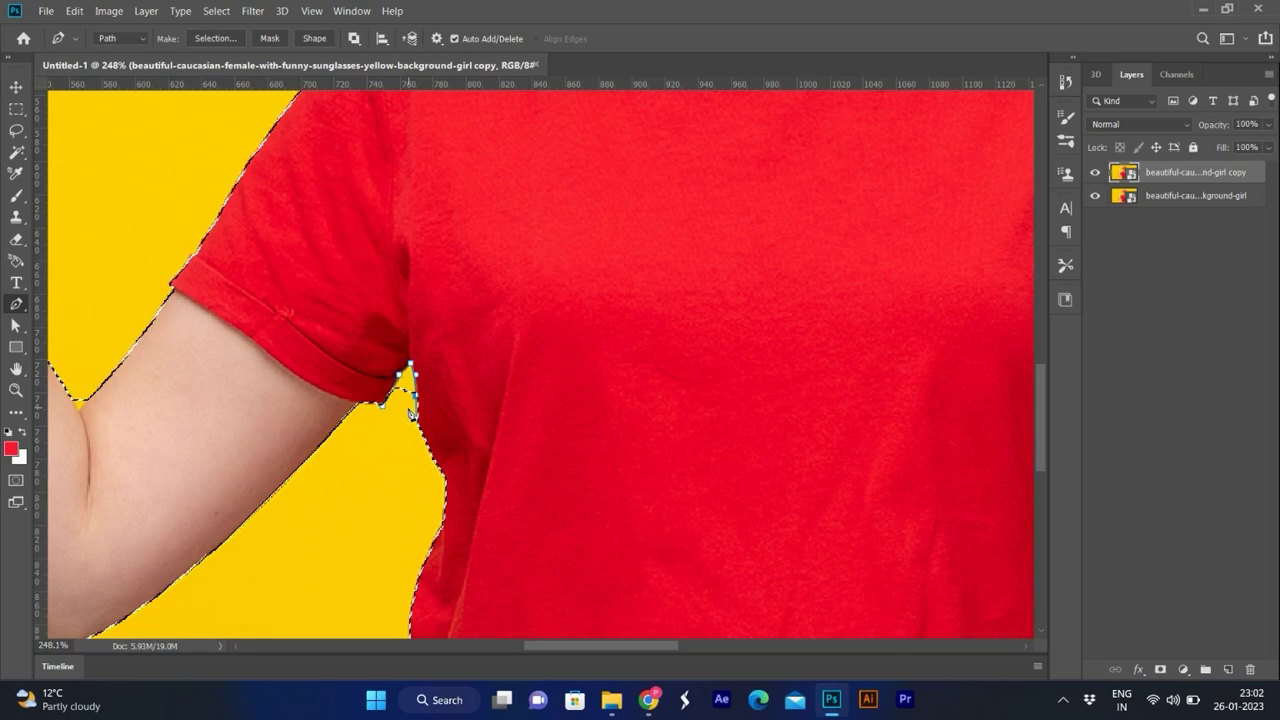
{"action": "scroll", "coordinate": [340, 428], "scroll_direction": "down", "scroll_amount": 3, "text": "alt"}
{"action": "scroll", "coordinate": [340, 428], "scroll_direction": "down", "scroll_amount": 2, "text": "alt"}
{"action": "scroll", "coordinate": [726, 335], "scroll_direction": "down", "scroll_amount": 2, "text": "alt"}
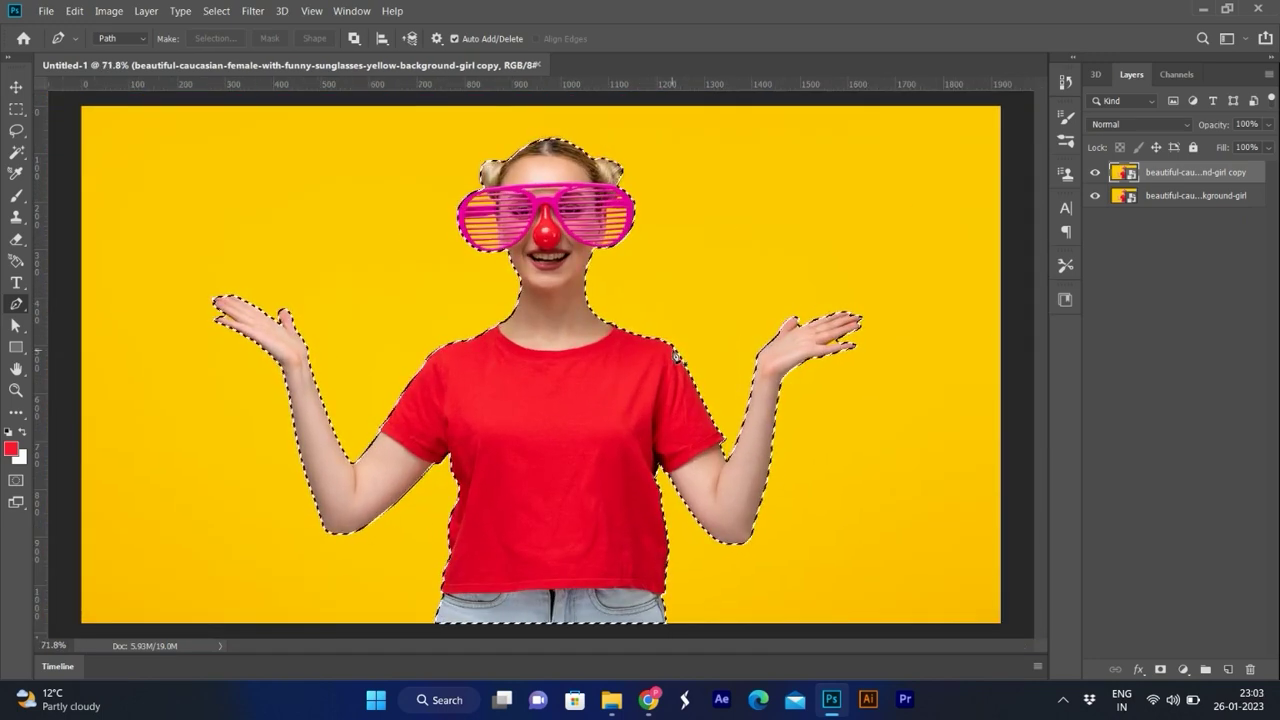
Step: Copy the selected girl onto Layer 1 and delete the duplicate photo layer
{"action": "key", "text": "ctrl+j"}
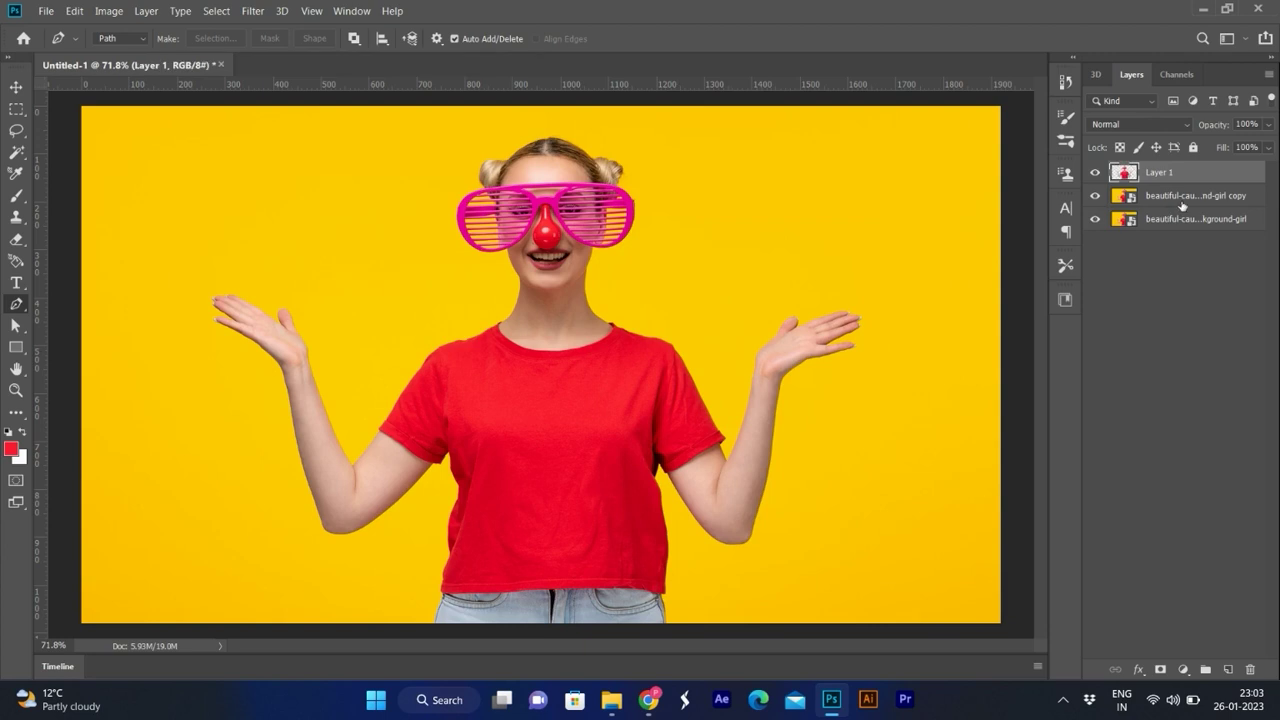
{"action": "left_click", "coordinate": [1183, 205]}
{"action": "key", "text": "Delete"}
Step: Toggle the yellow photo's visibility to check the girl's cut-out
{"action": "key", "text": "v"}
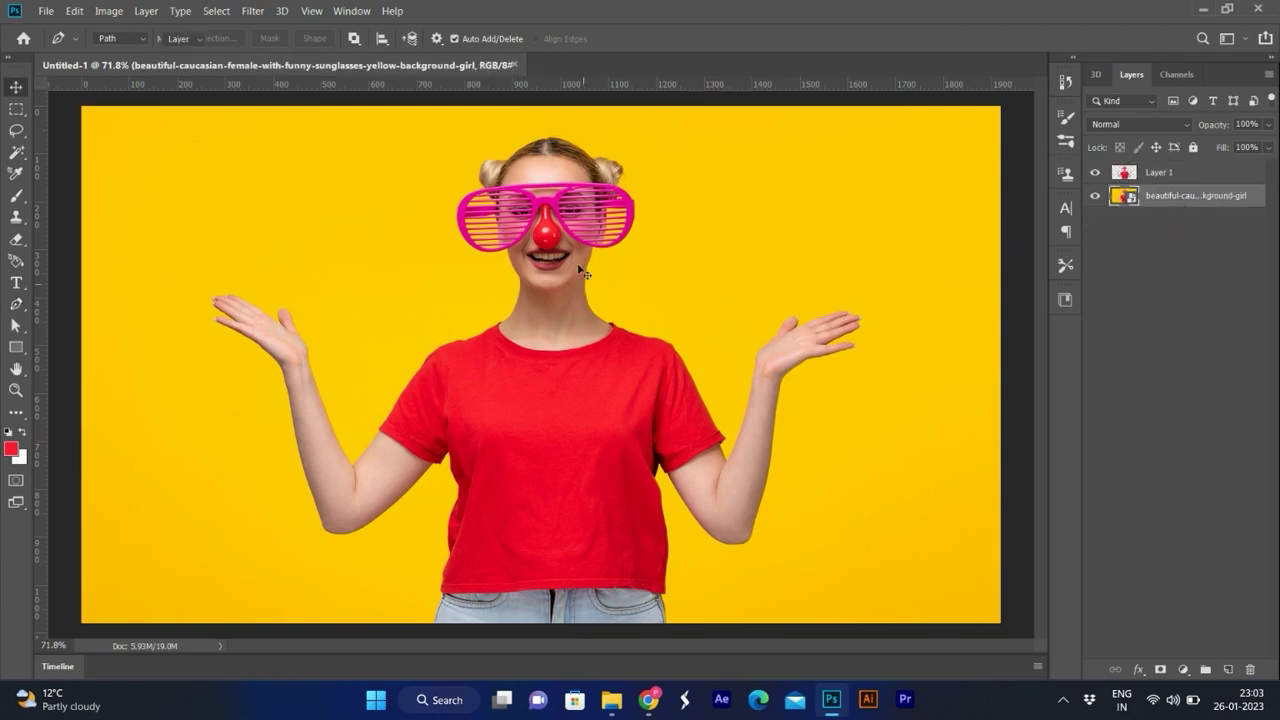
{"action": "scroll", "coordinate": [590, 272], "scroll_direction": "up", "scroll_amount": 1}
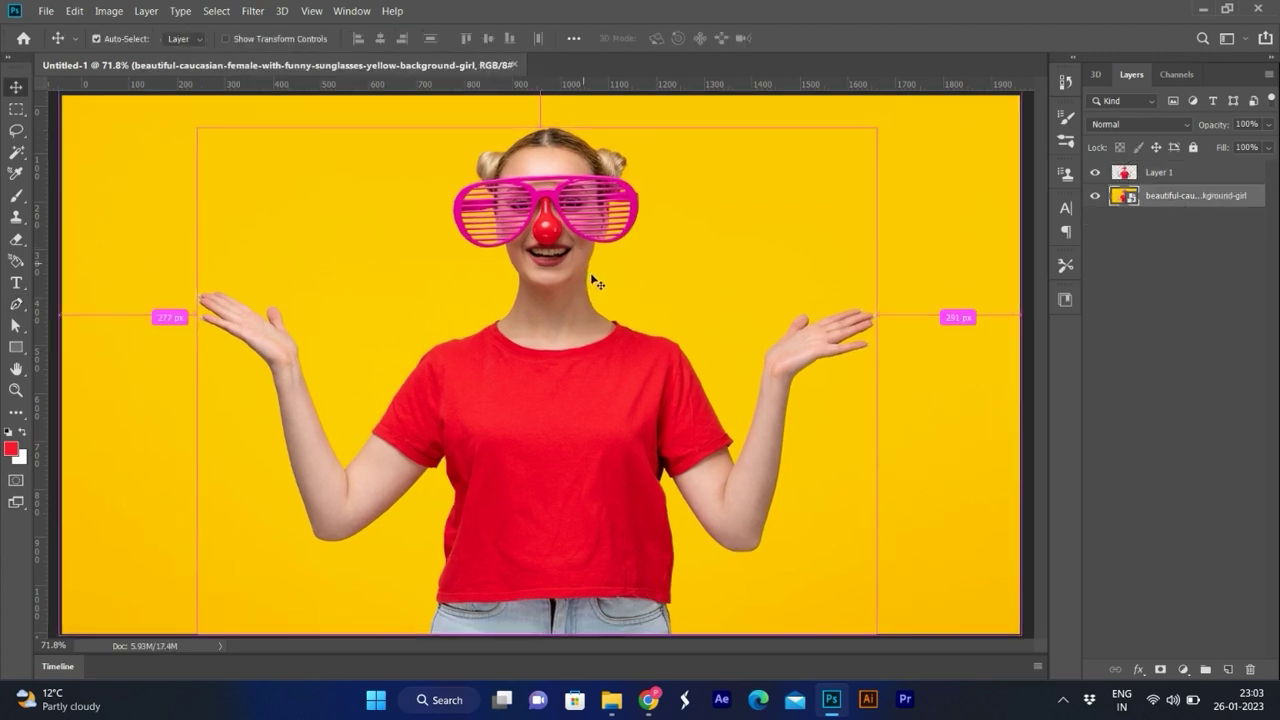
{"action": "left_click", "coordinate": [1099, 197]}
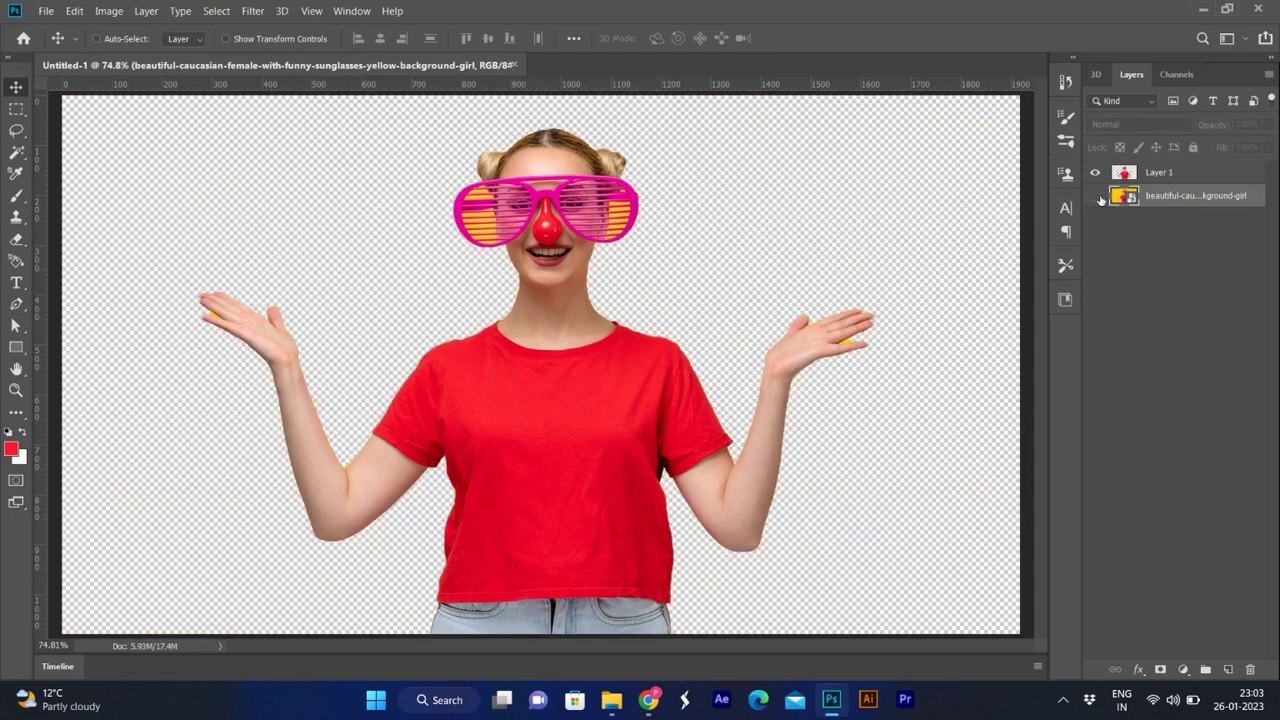
{"action": "left_click", "coordinate": [1099, 197]}
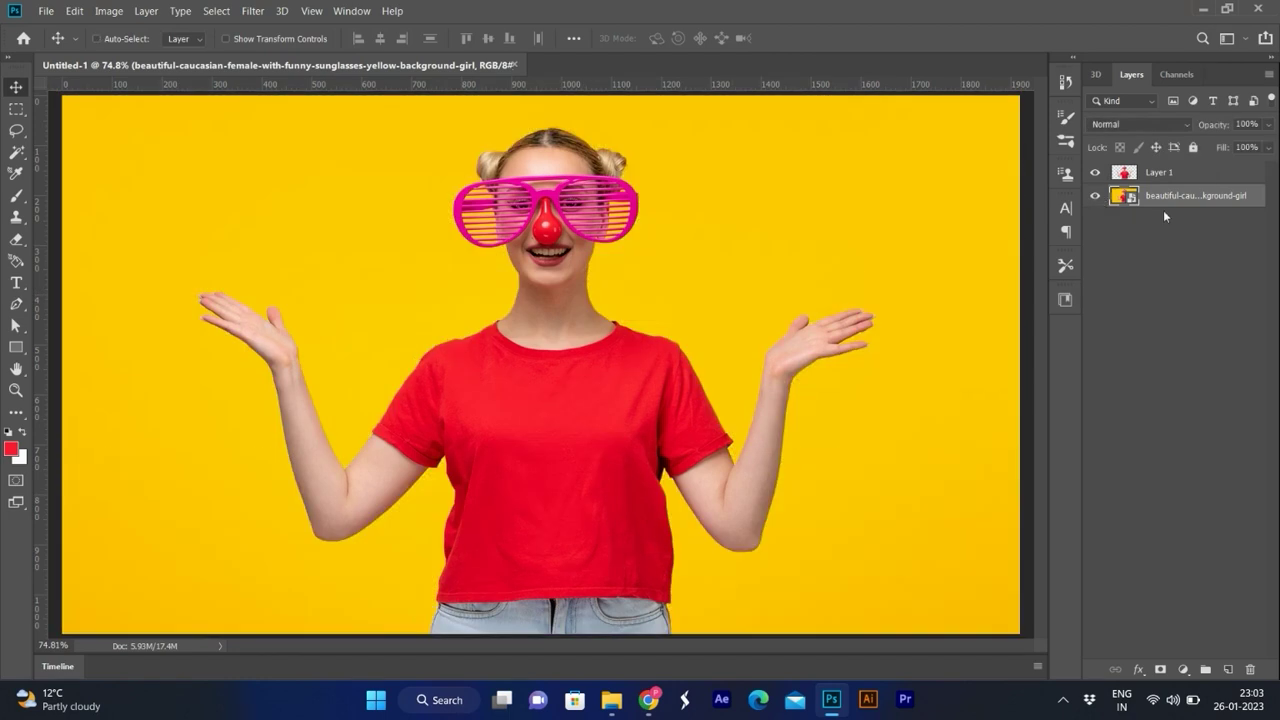
Step: Add a red #fa1a33 Solid Color fill layer beneath Layer 1 and compare it on/off
{"action": "left_click", "coordinate": [1183, 669]}
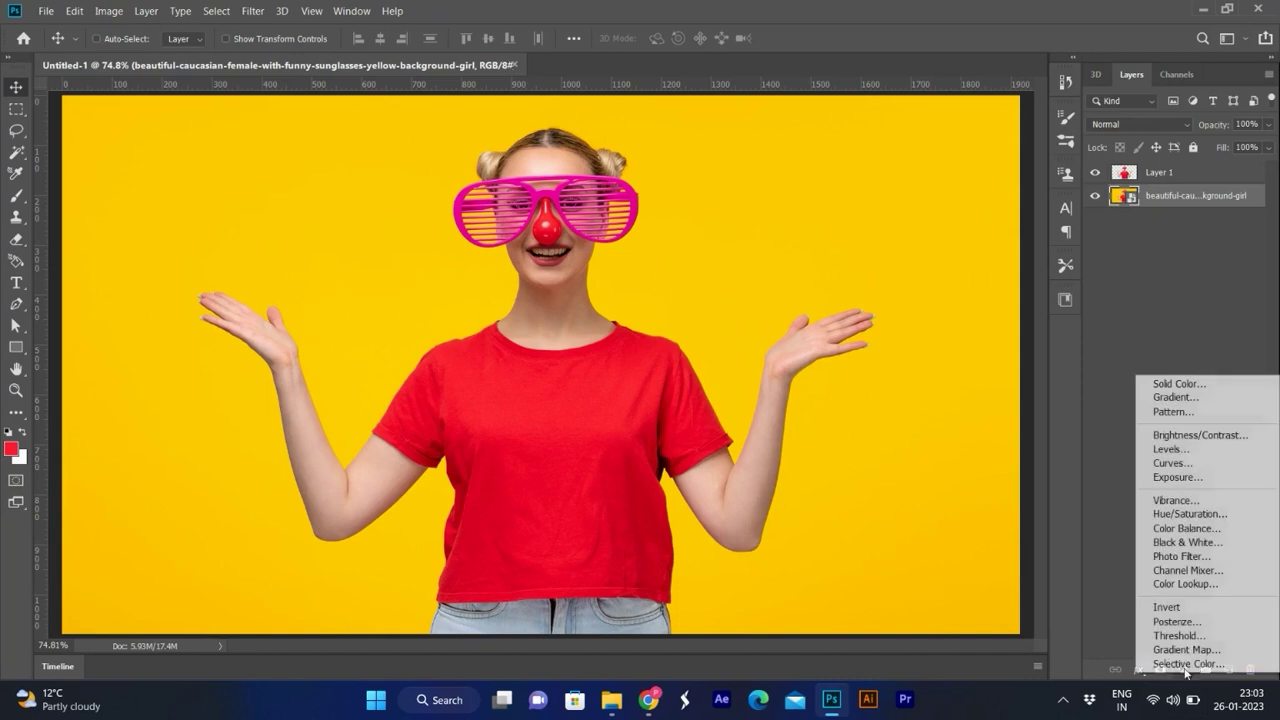
{"action": "left_click", "coordinate": [1180, 384]}
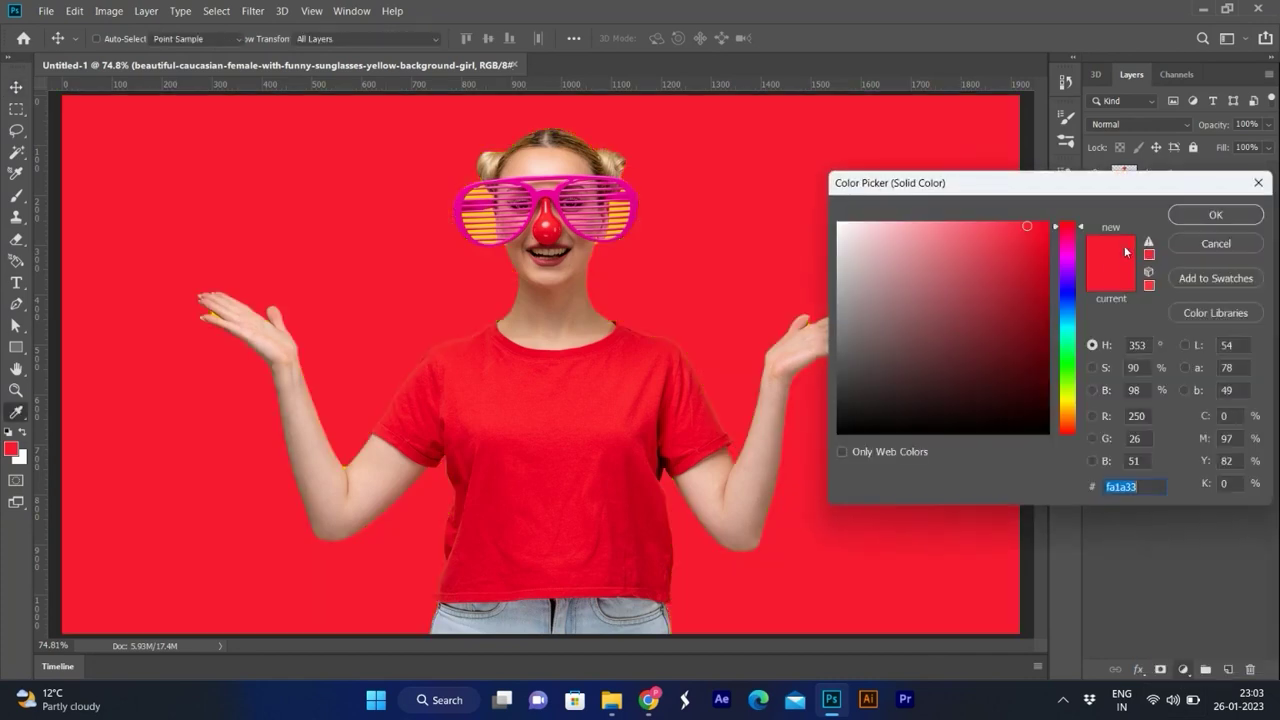
{"action": "left_click", "coordinate": [1216, 216]}
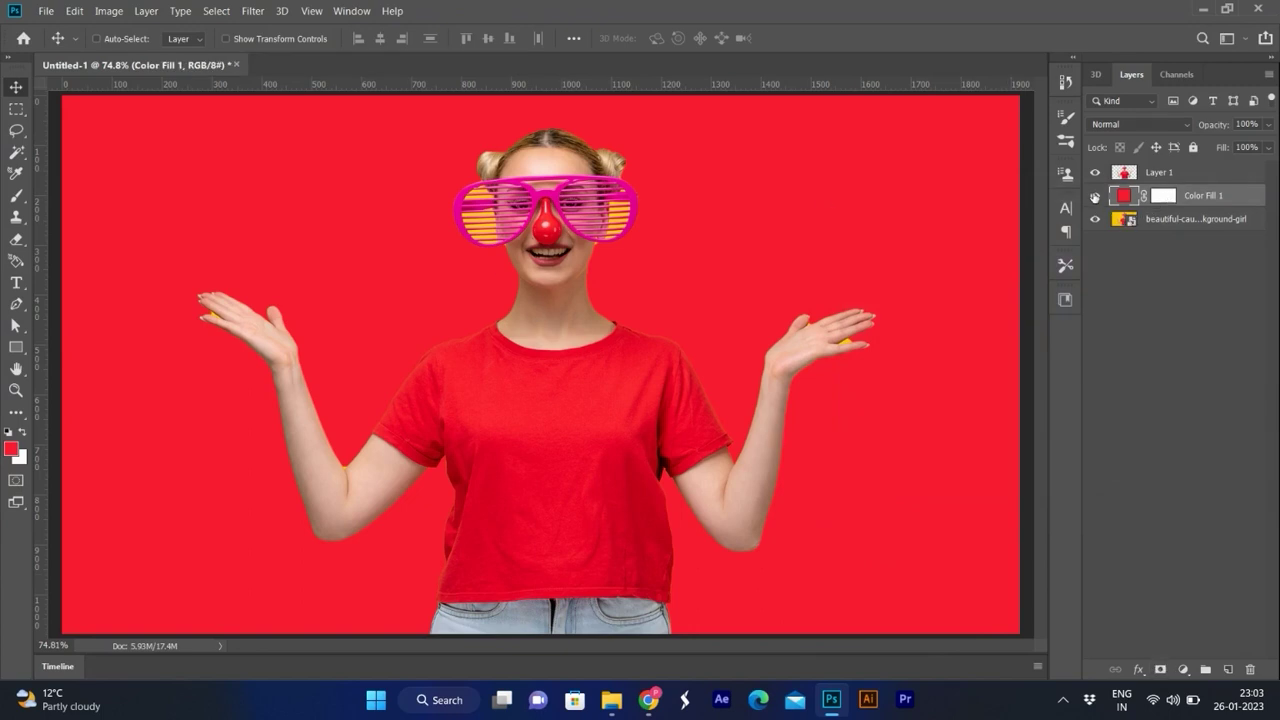
{"action": "left_click", "coordinate": [1095, 196]}
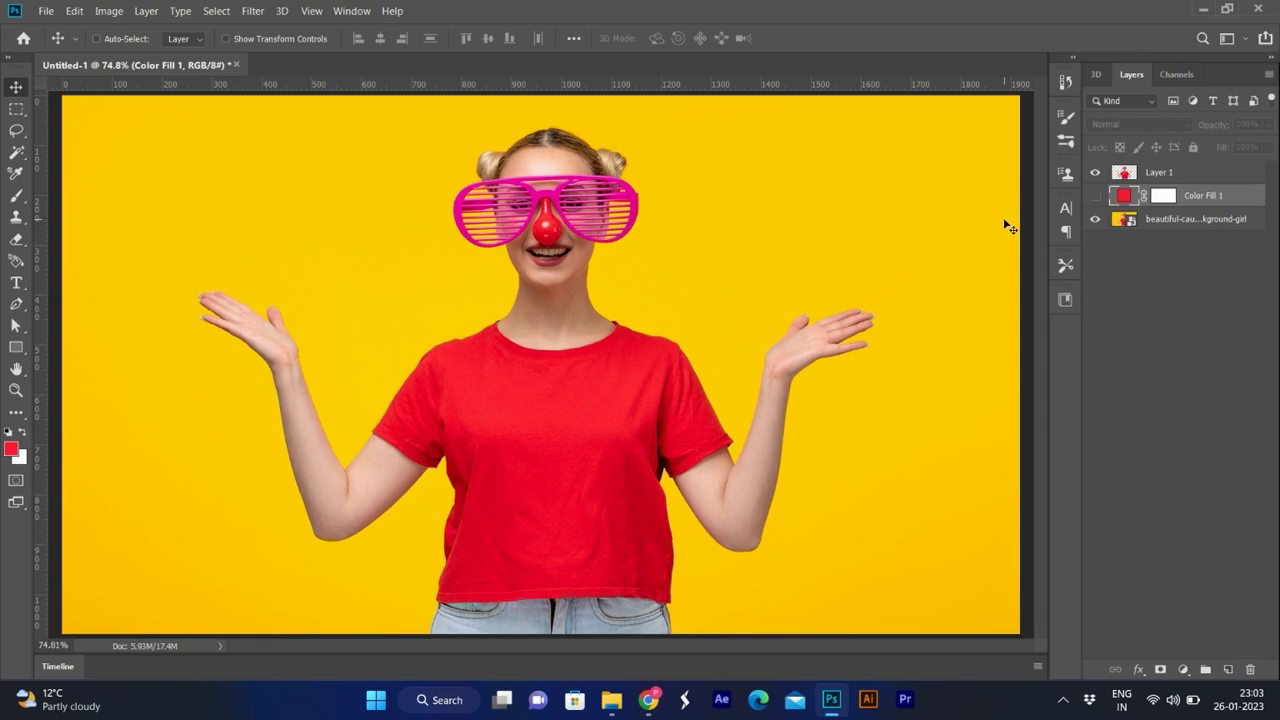
{"action": "key", "text": "i"}
{"action": "left_click", "coordinate": [1095, 196]}
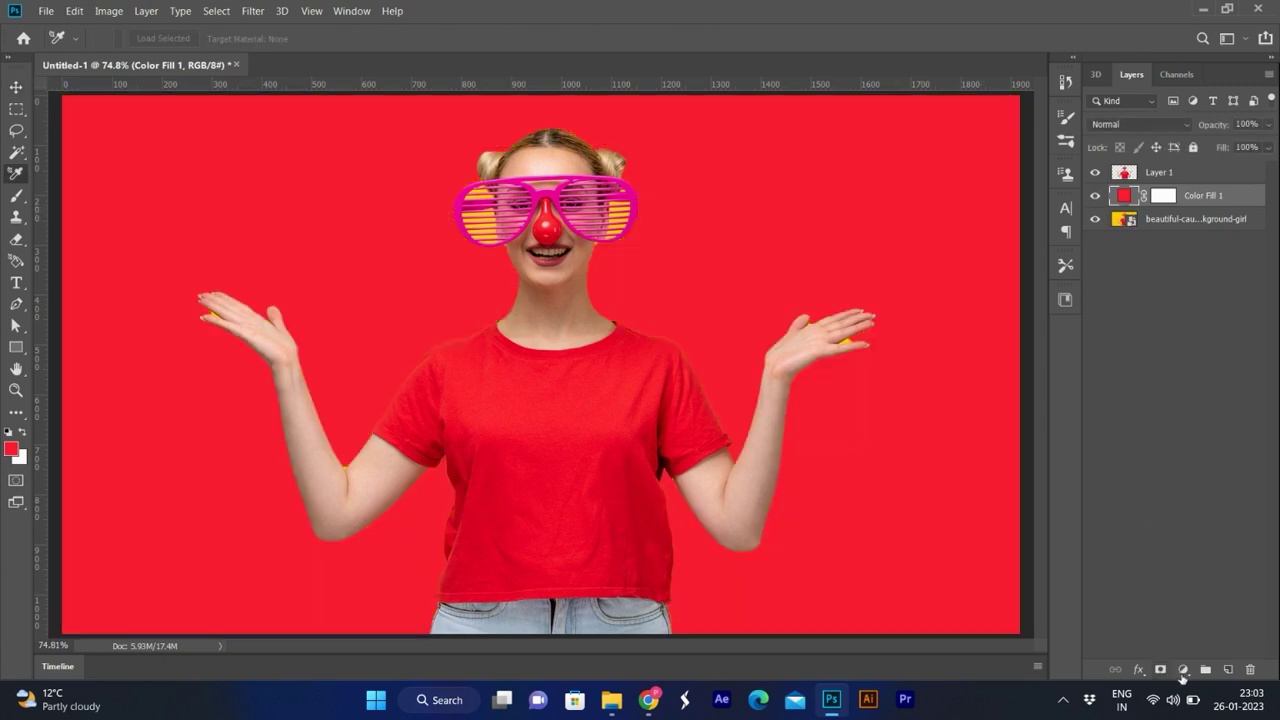
{"action": "left_click", "coordinate": [1184, 670]}
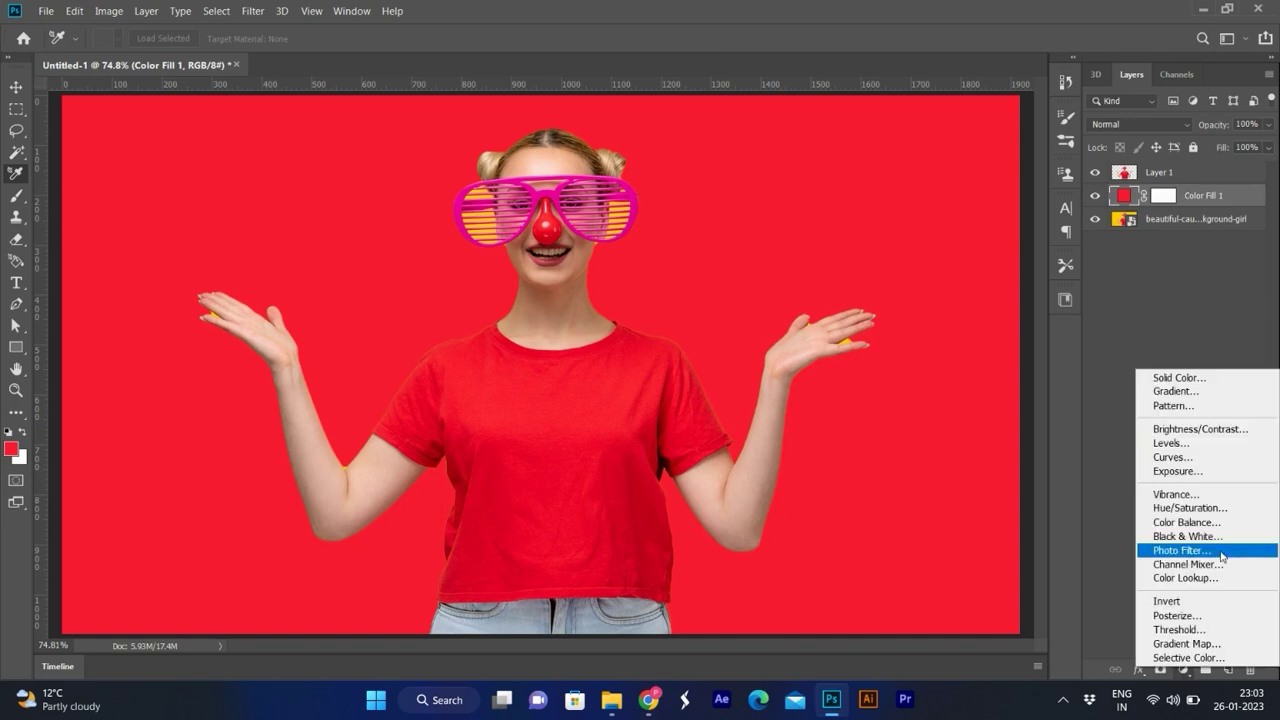
{"action": "left_click", "coordinate": [629, 202]}
{"action": "scroll", "coordinate": [629, 202], "scroll_direction": "up", "scroll_amount": 5}
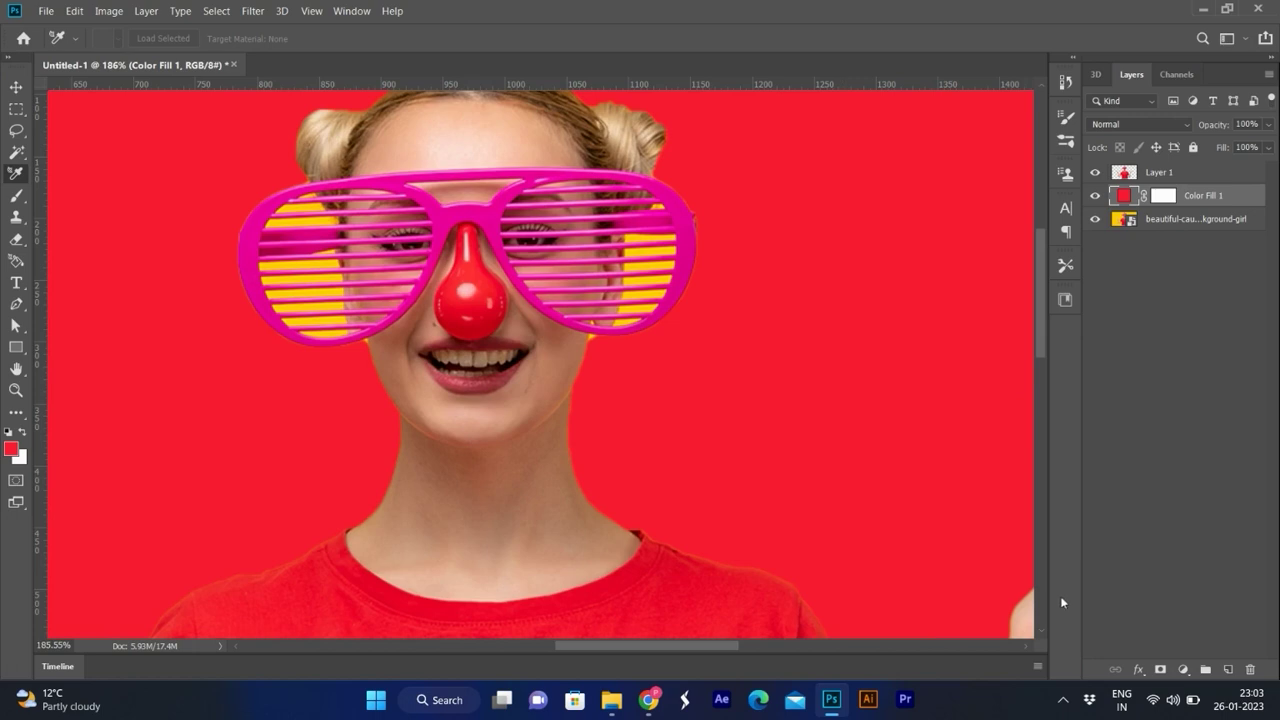
Step: Give Color Fill 1 a reversed radial orange-to-white Gradient Overlay at 150% scale
{"action": "left_click", "coordinate": [1130, 670]}
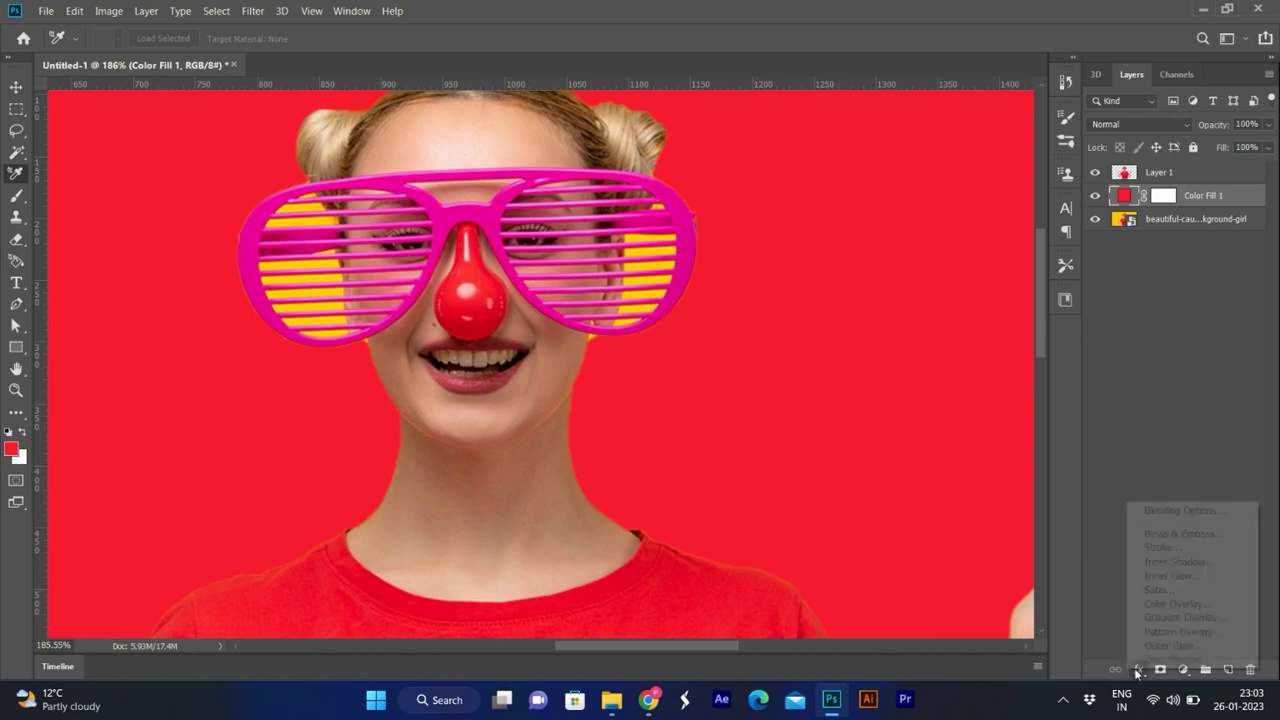
{"action": "left_click", "coordinate": [1176, 605]}
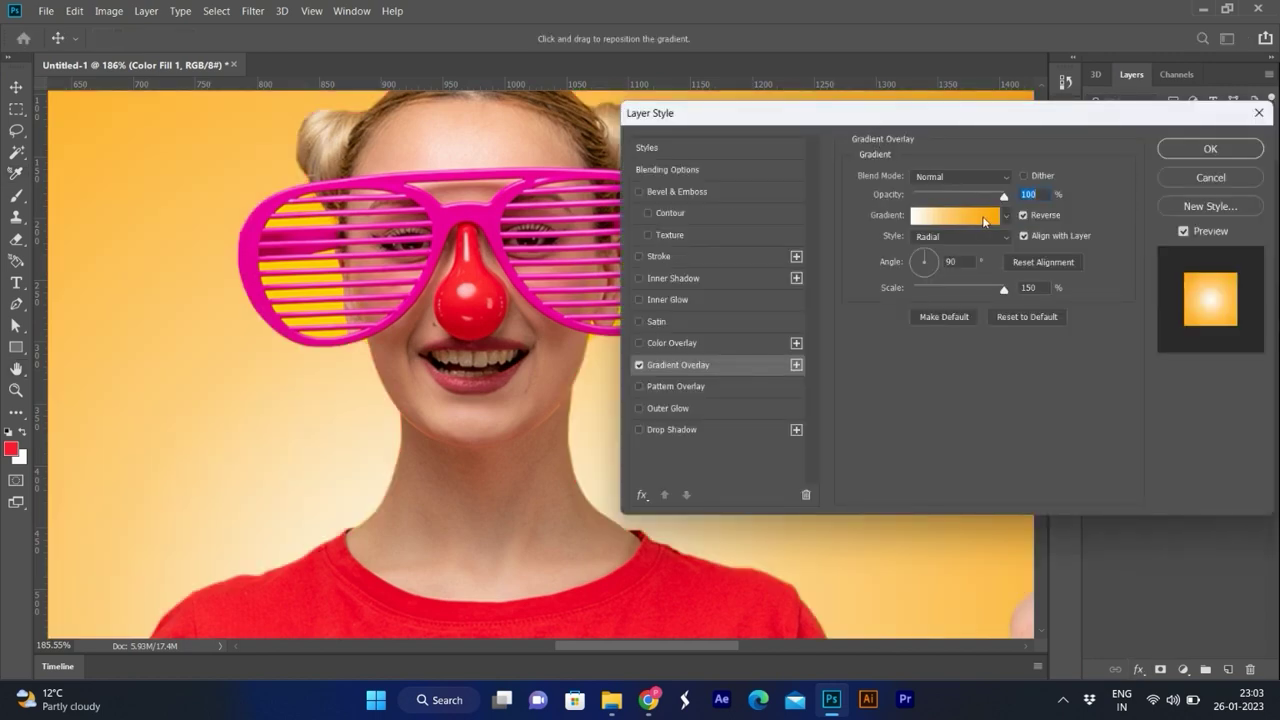
{"action": "left_click", "coordinate": [985, 221]}
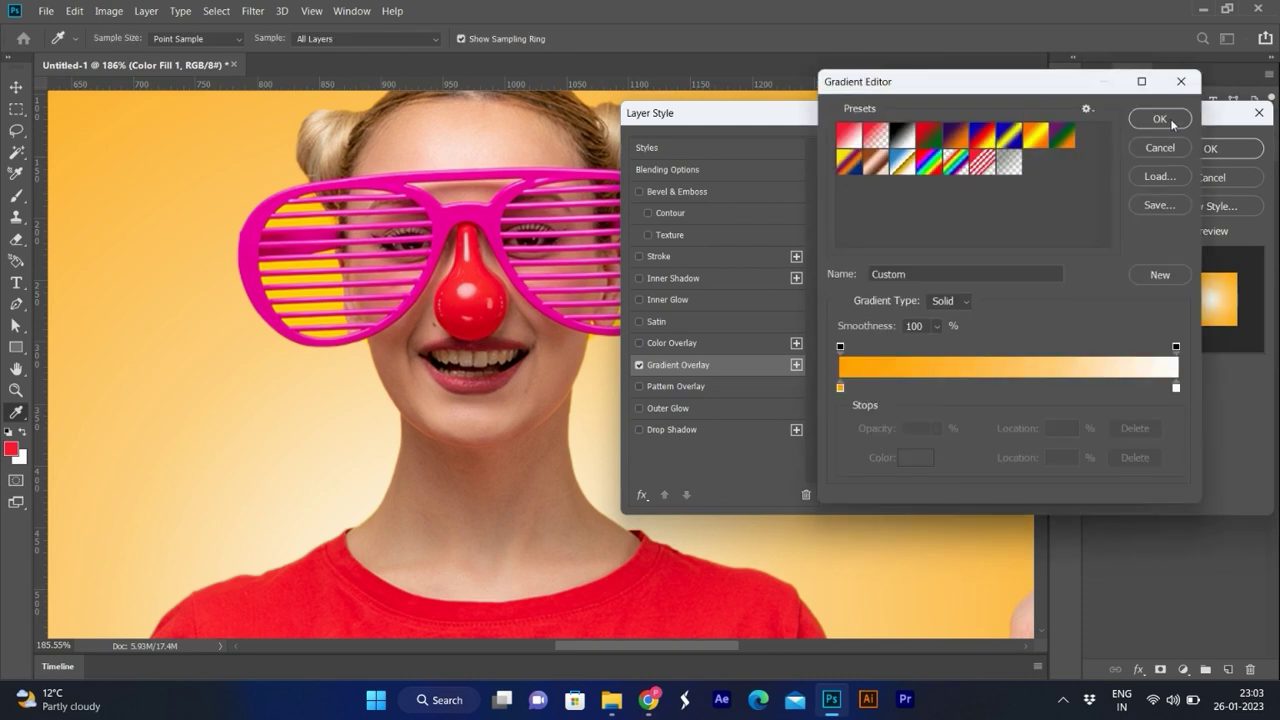
{"action": "left_click", "coordinate": [1160, 119]}
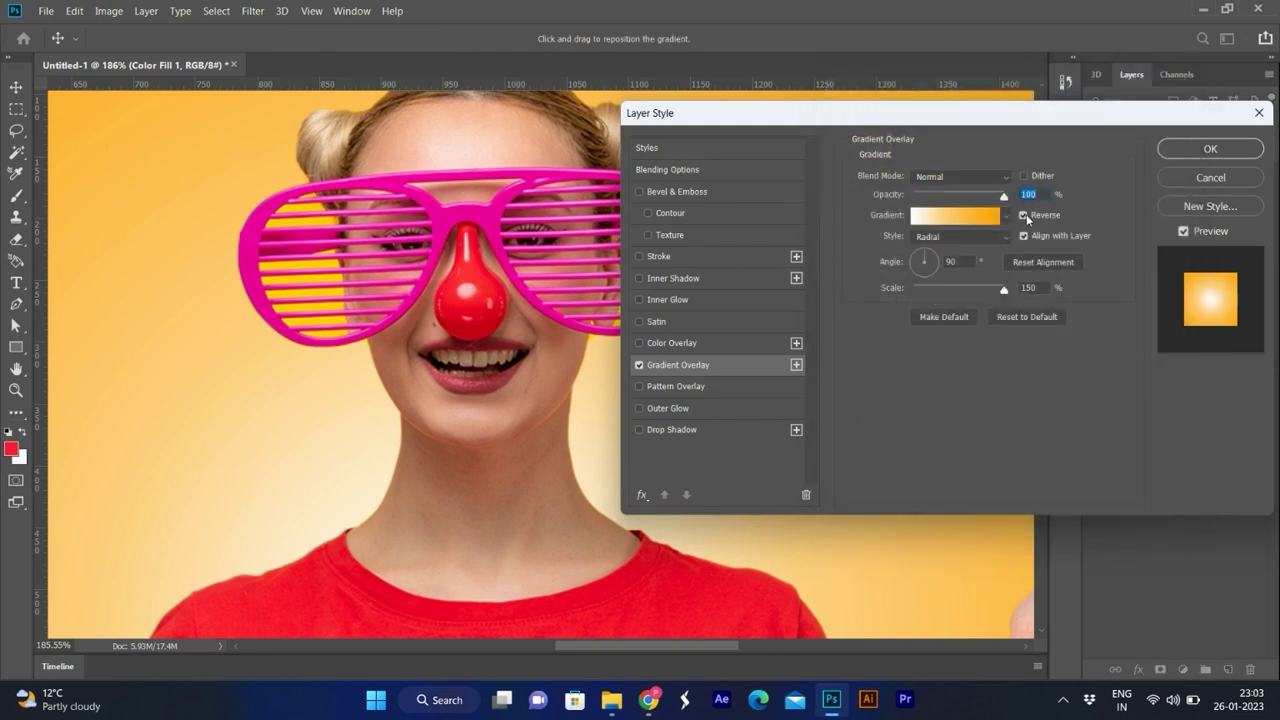
{"action": "left_click", "coordinate": [1024, 215]}
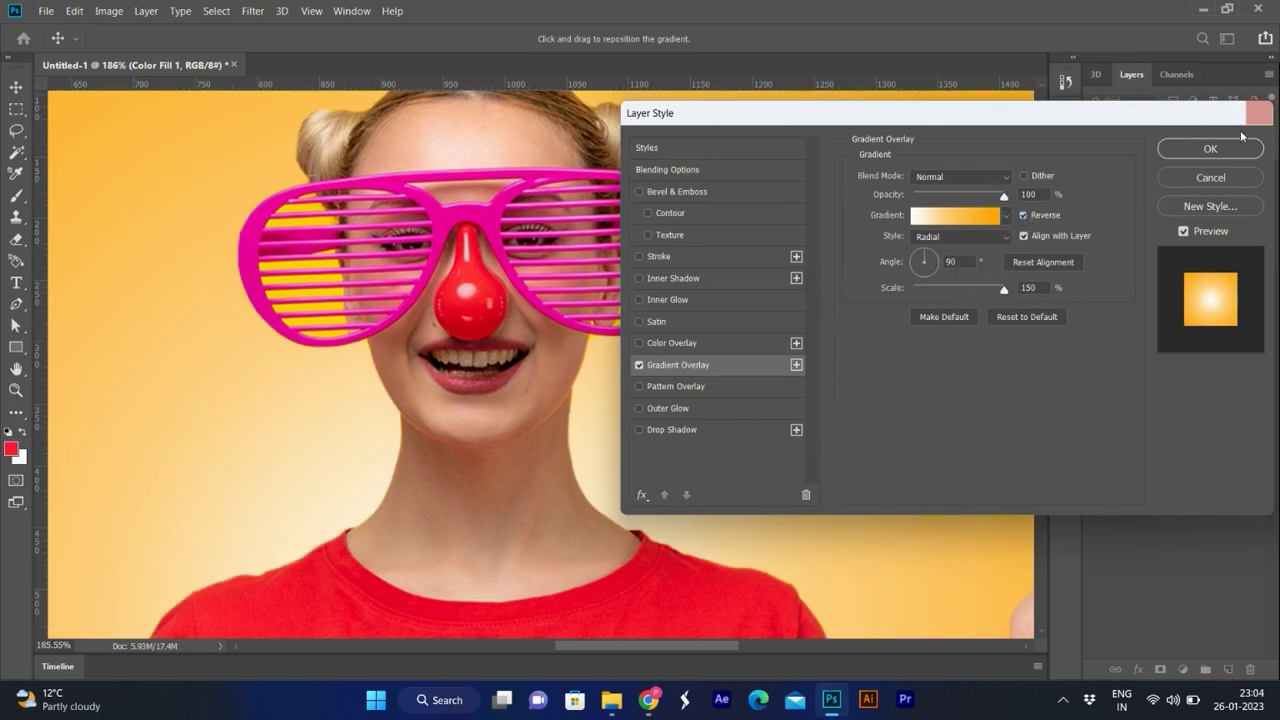
{"action": "left_click", "coordinate": [1210, 148]}
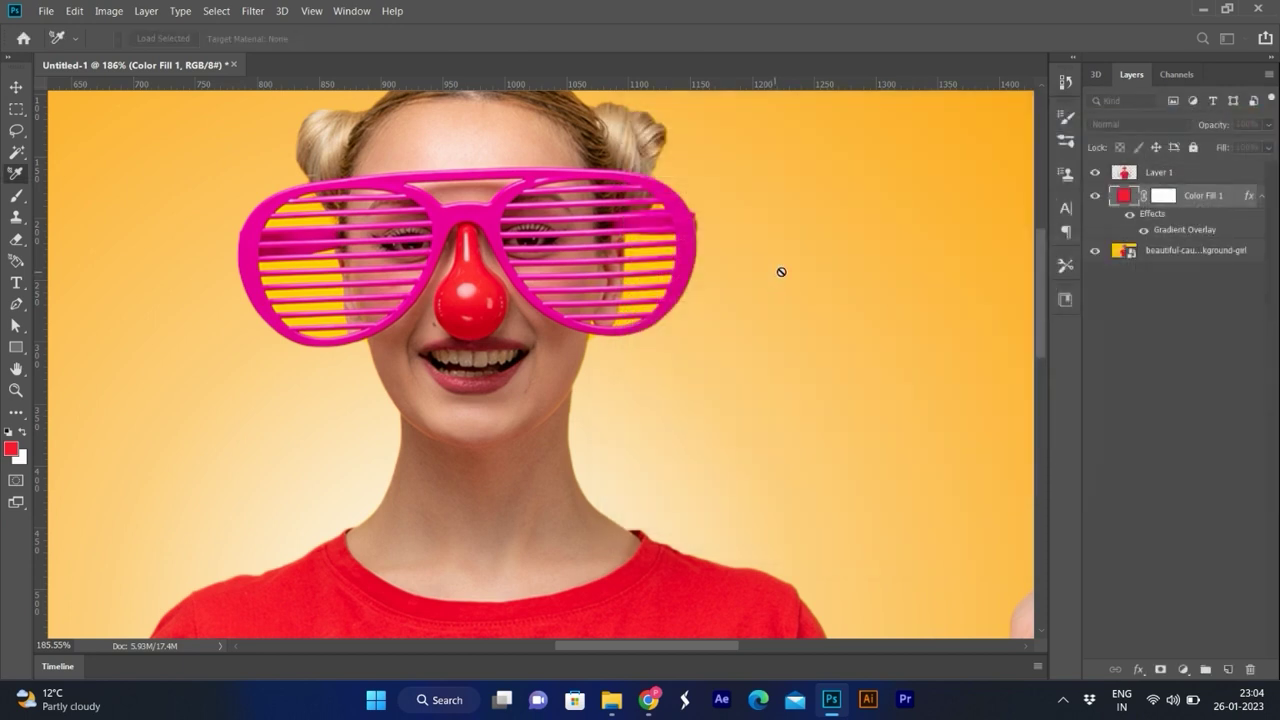
{"action": "key", "text": "ctrl+0"}
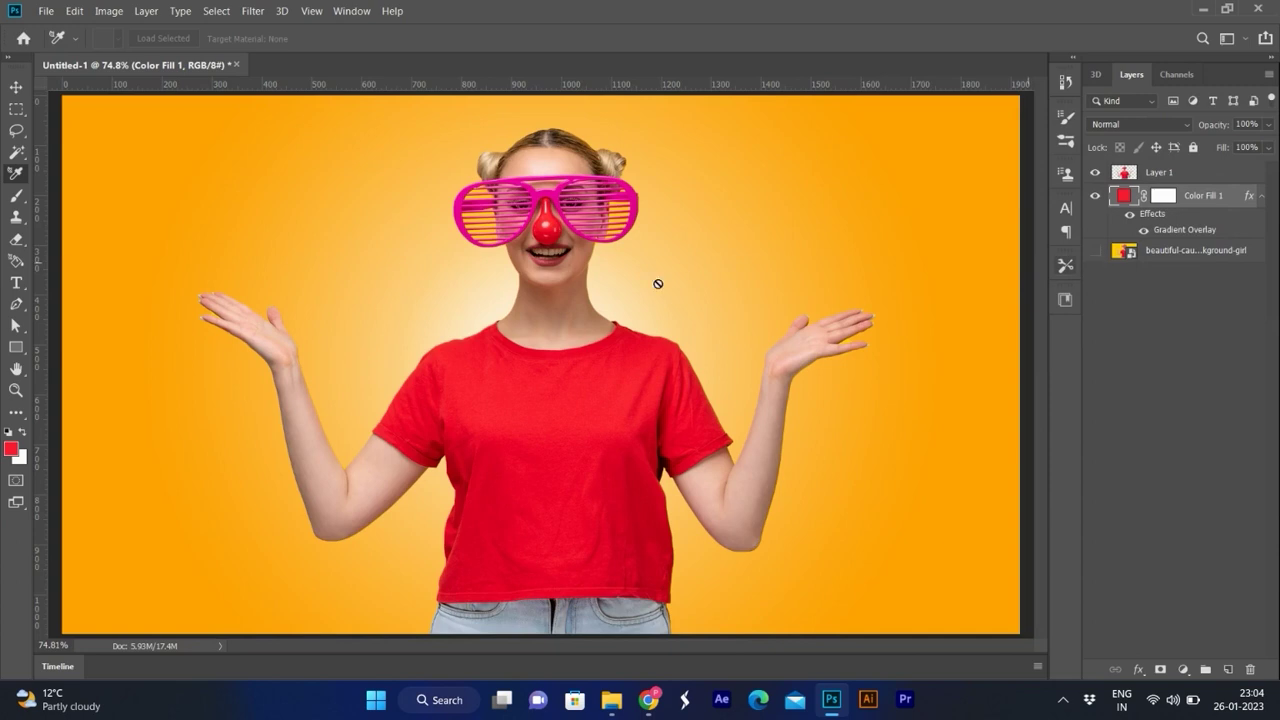
Step: Place the dripping PNG and scale it over the bottom of the girl's T-shirt
{"action": "left_click", "coordinate": [1094, 196]}
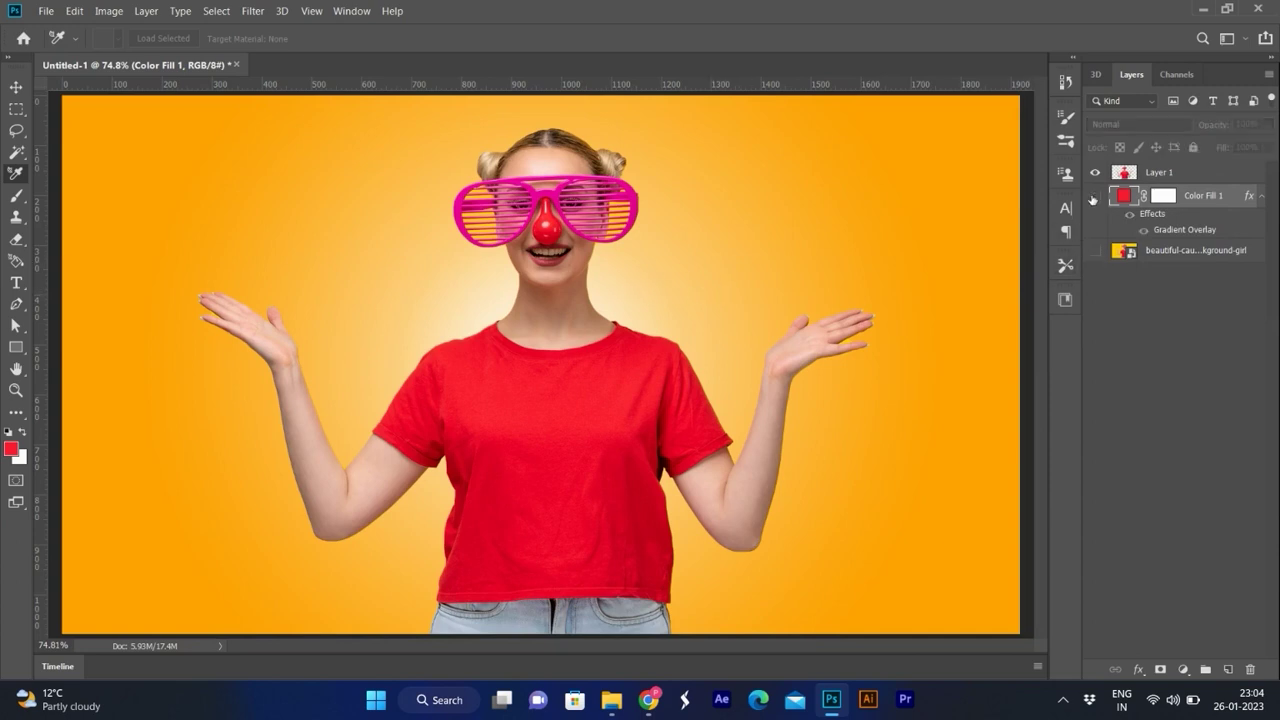
{"action": "left_click", "coordinate": [1159, 172]}
{"action": "key", "text": "v"}
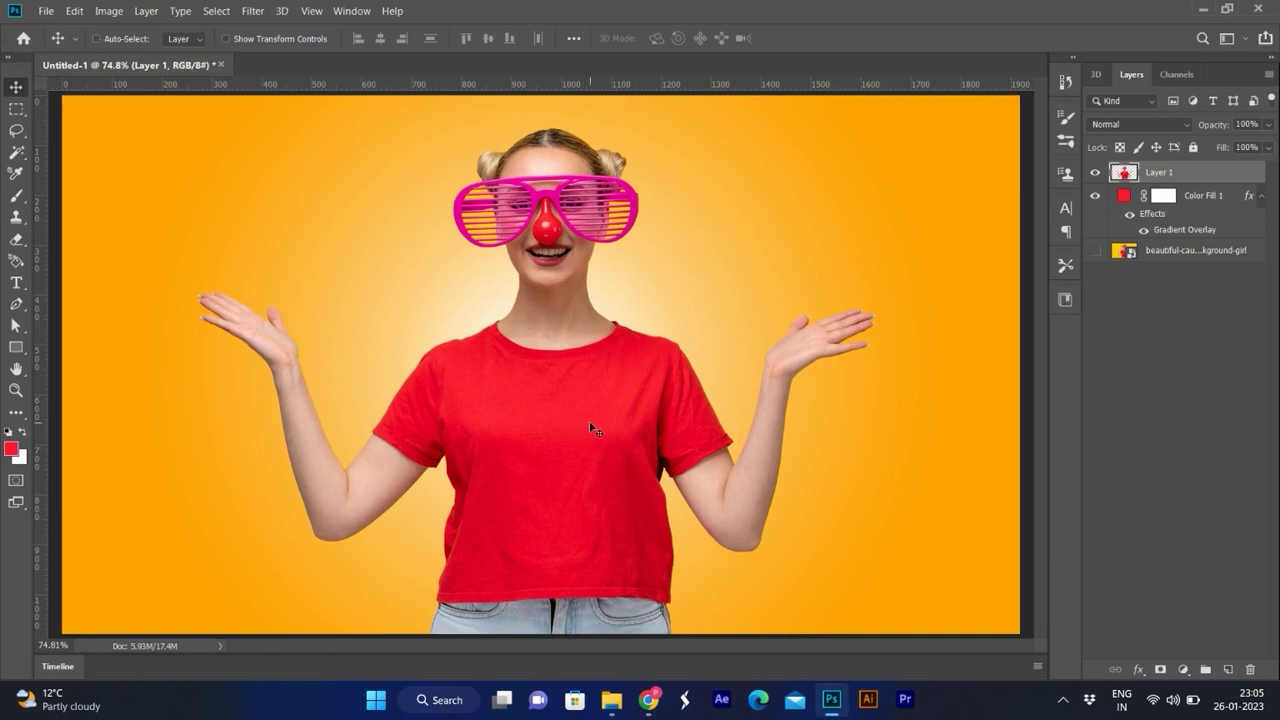
{"action": "left_click", "coordinate": [611, 700]}
{"action": "left_click_drag", "start_coordinate": [386, 169], "coordinate": [573, 397]}
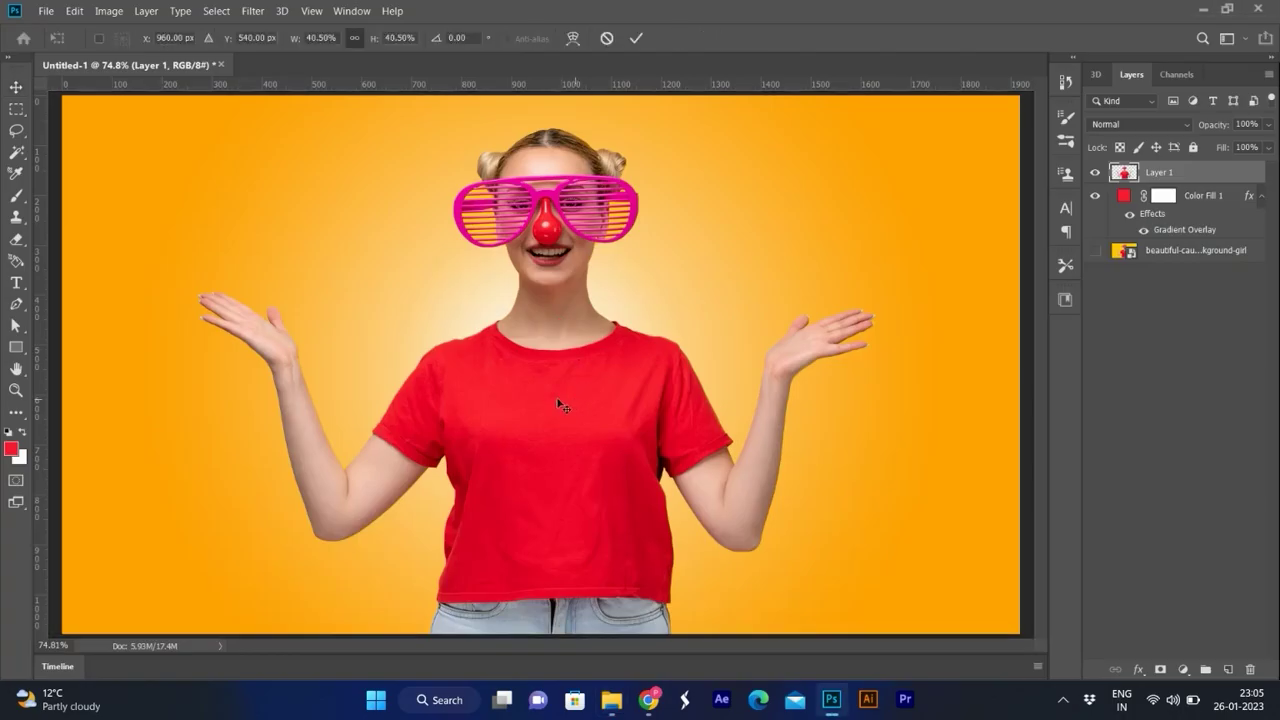
{"action": "mouse_move", "coordinate": [817, 105]}
{"action": "left_mouse_down"}
{"action": "mouse_move", "coordinate": [763, 146]}
{"action": "mouse_move", "coordinate": [660, 299]}
{"action": "mouse_move", "coordinate": [563, 410]}
{"action": "mouse_move", "coordinate": [528, 380]}
{"action": "left_mouse_up"}
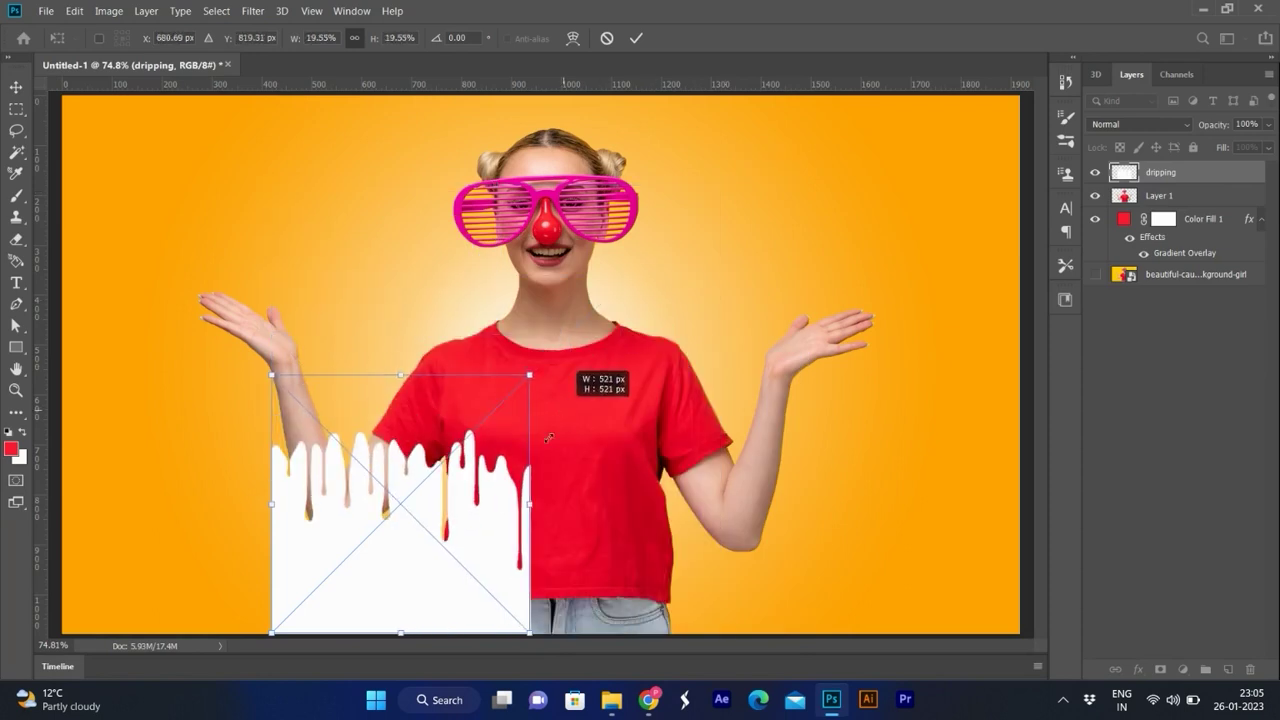
{"action": "left_click_drag", "start_coordinate": [457, 558], "coordinate": [614, 560]}
{"action": "scroll", "coordinate": [652, 424], "scroll_direction": "down", "scroll_amount": 1}
{"action": "key", "text": "Return"}
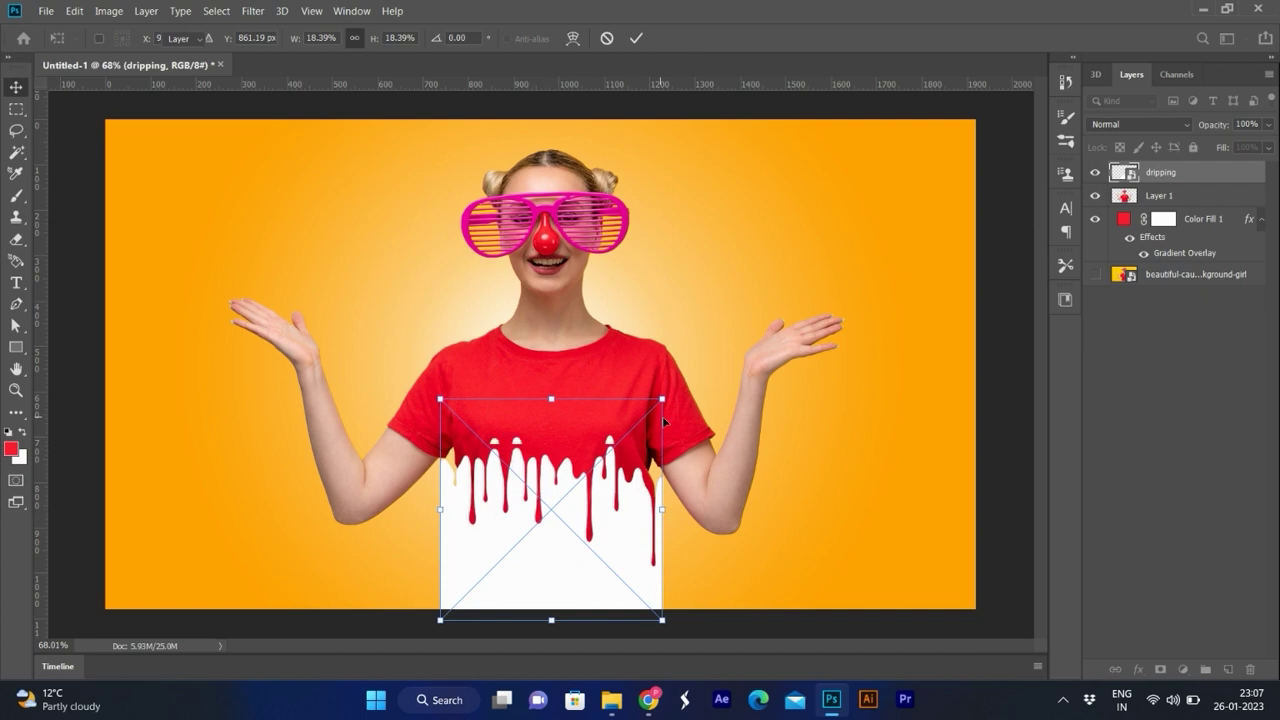
Step: Mask Layer 1 with the inverted drip selection and hide the drip image layer
{"action": "left_click", "coordinate": [1124, 172], "text": "ctrl"}
{"action": "left_click", "coordinate": [1160, 195]}
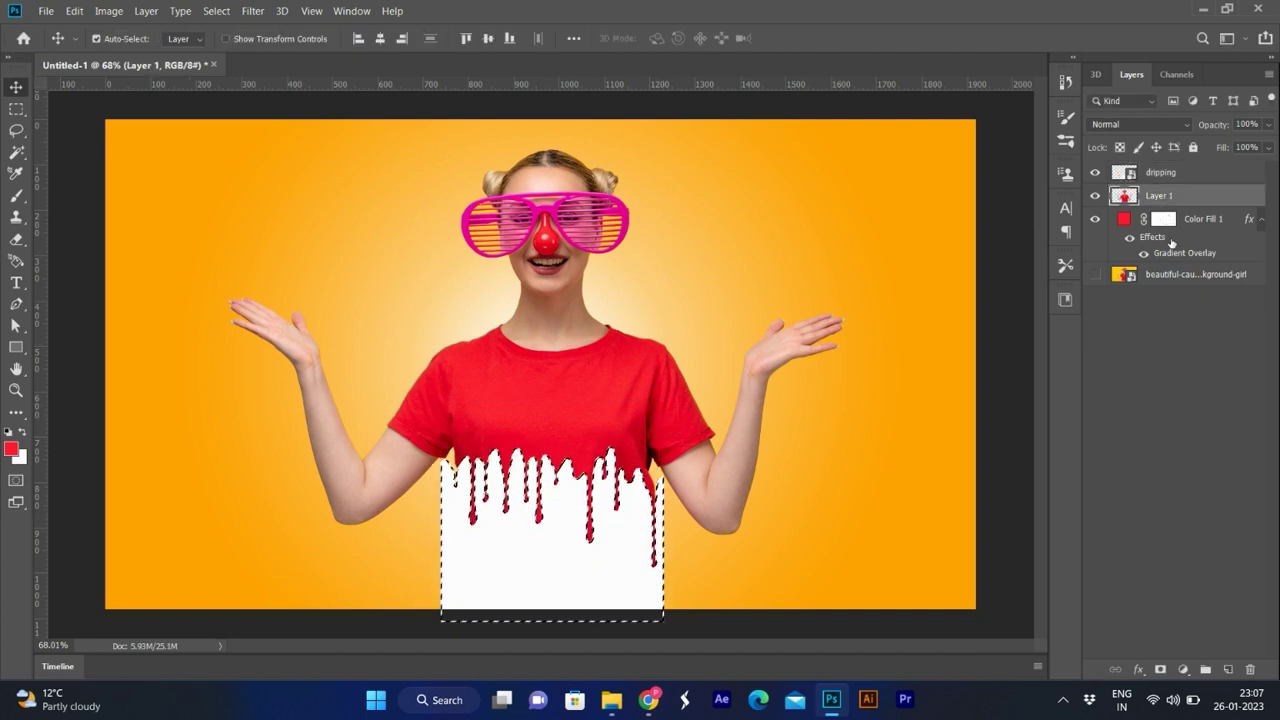
{"action": "key", "text": "ctrl+shift+i"}
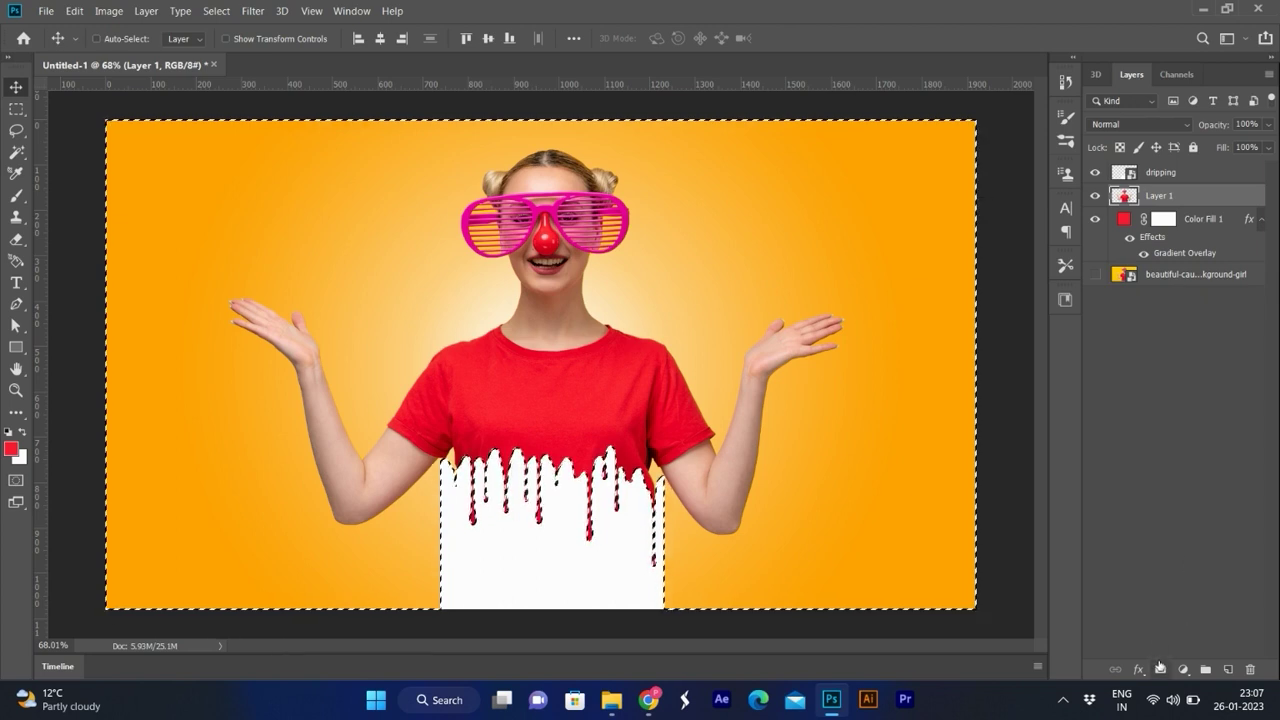
{"action": "left_click", "coordinate": [1160, 669]}
{"action": "left_click", "coordinate": [1096, 173]}
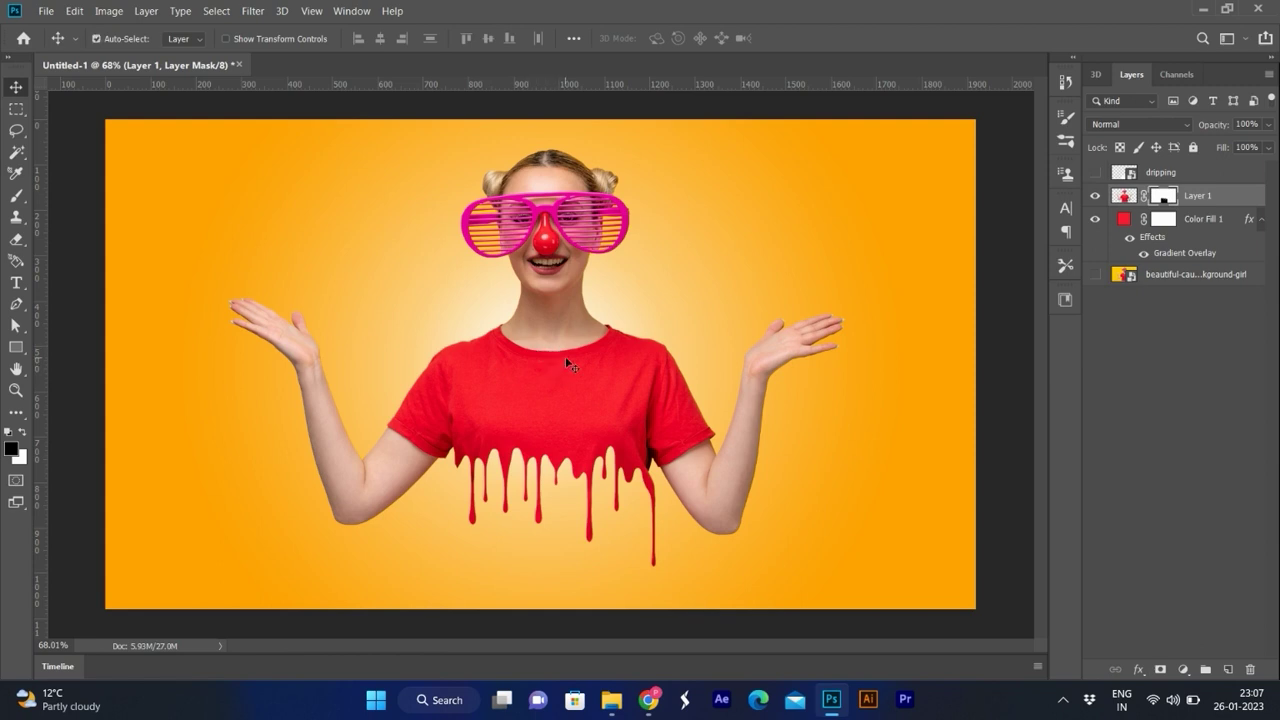
{"action": "scroll", "coordinate": [563, 362], "scroll_direction": "up", "scroll_amount": 1}
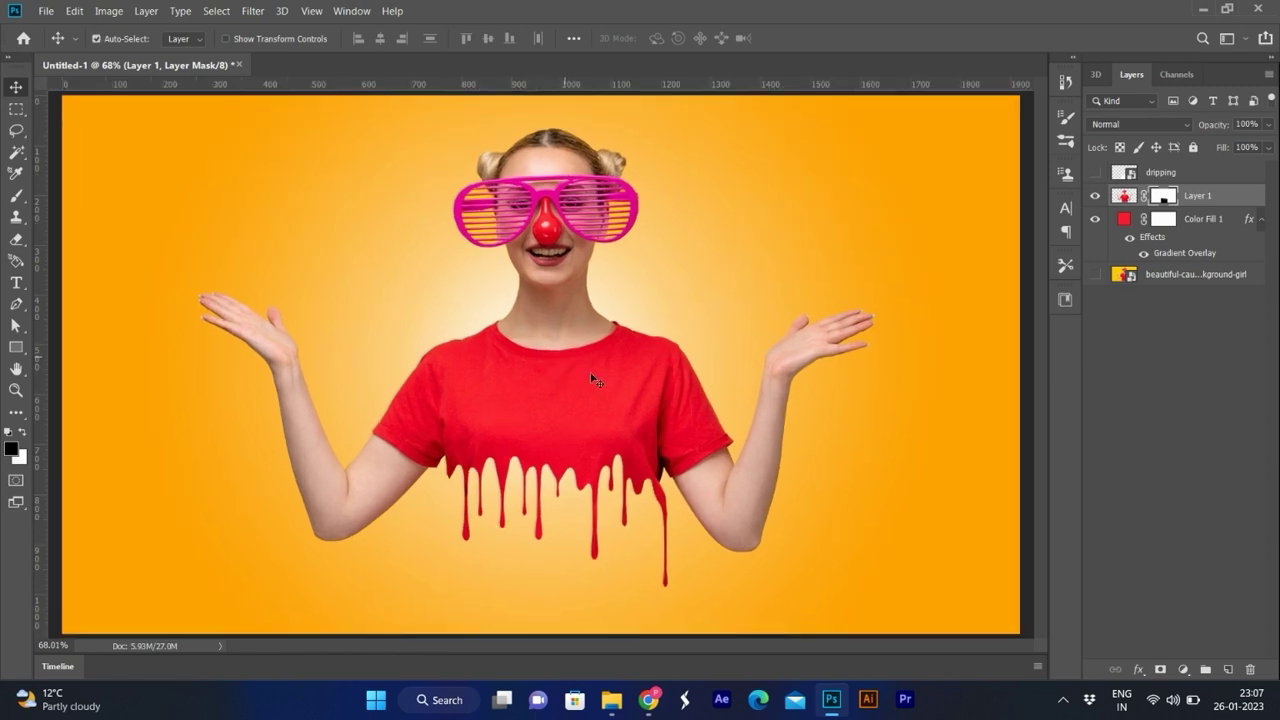
Step: Give Layer 1's girl a dark Multiply drop shadow with 4 px distance, 8 px size and some spread
{"action": "left_click", "coordinate": [1125, 196]}
{"action": "left_click", "coordinate": [1137, 668]}
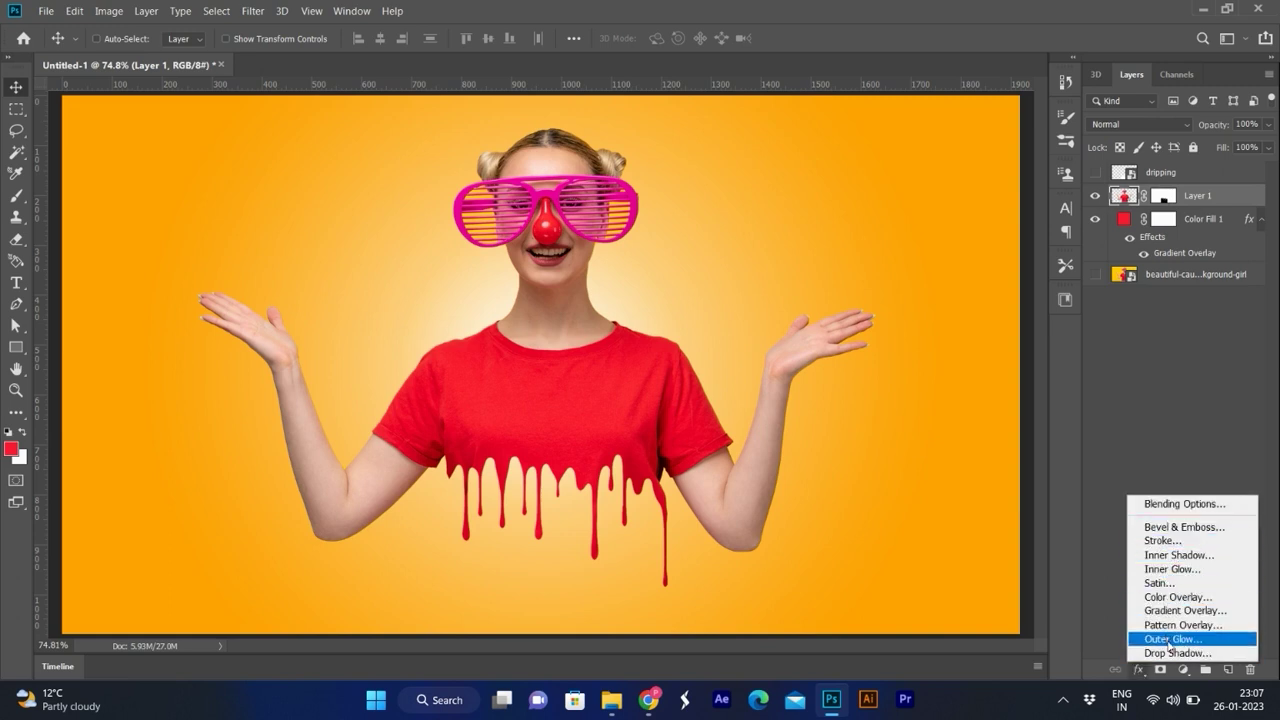
{"action": "left_click", "coordinate": [1172, 652]}
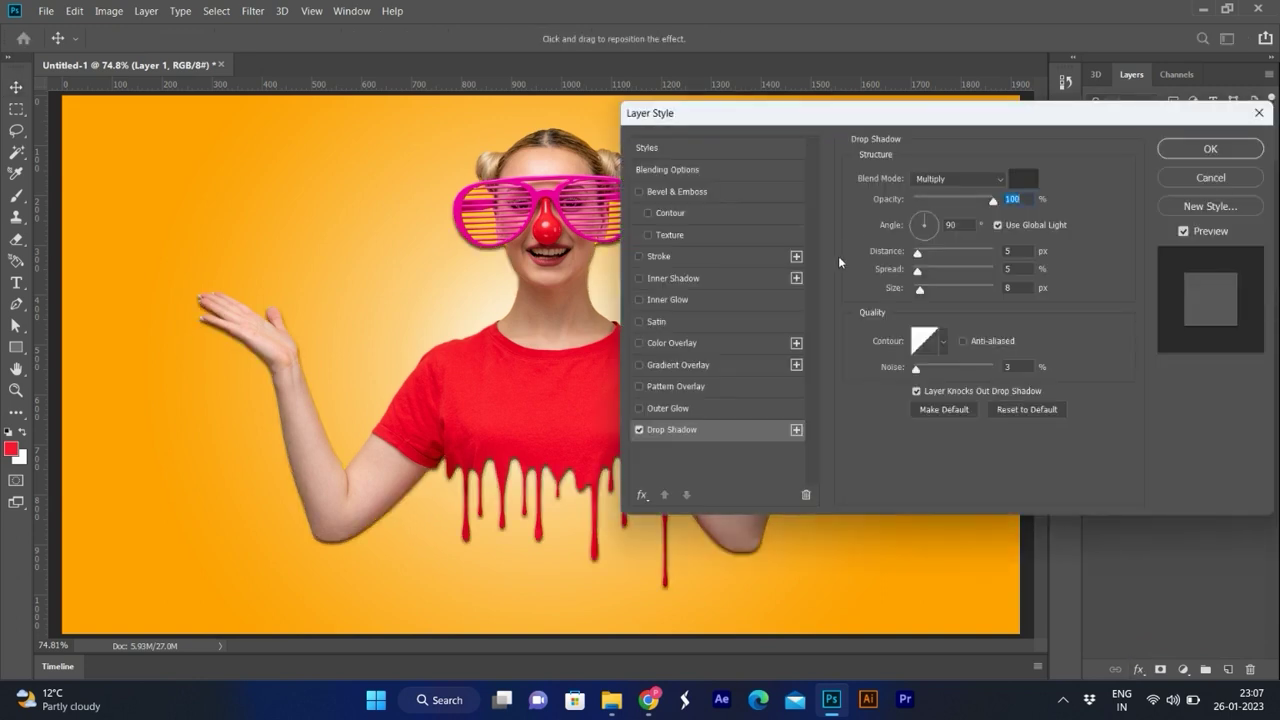
{"action": "left_click", "coordinate": [1024, 181]}
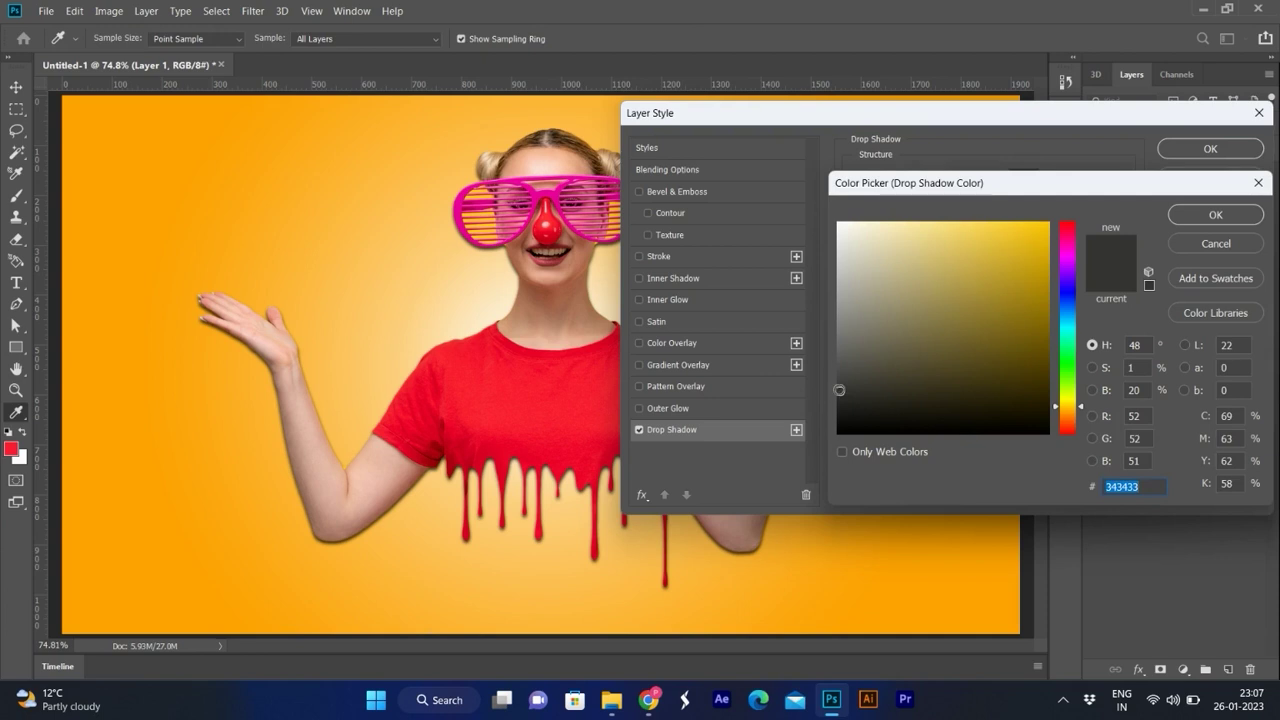
{"action": "left_click", "coordinate": [1215, 214]}
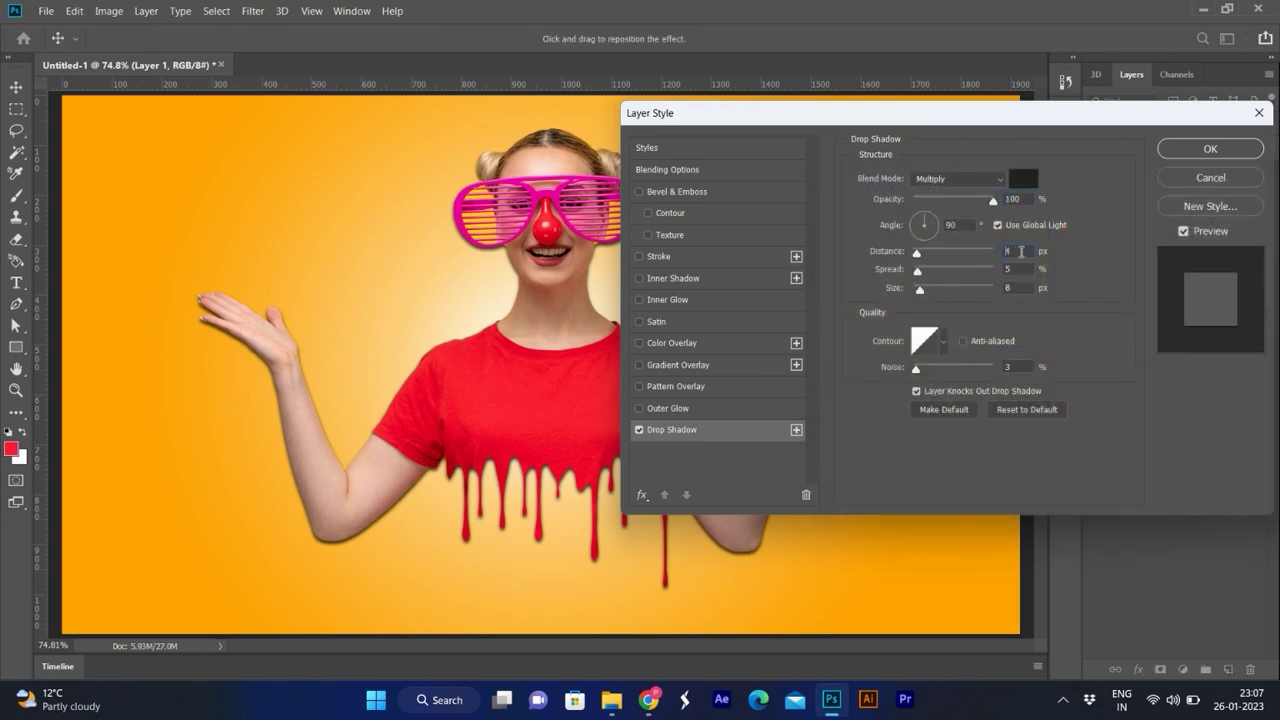
{"action": "left_click", "coordinate": [1025, 266]}
{"action": "left_click", "coordinate": [1205, 149]}
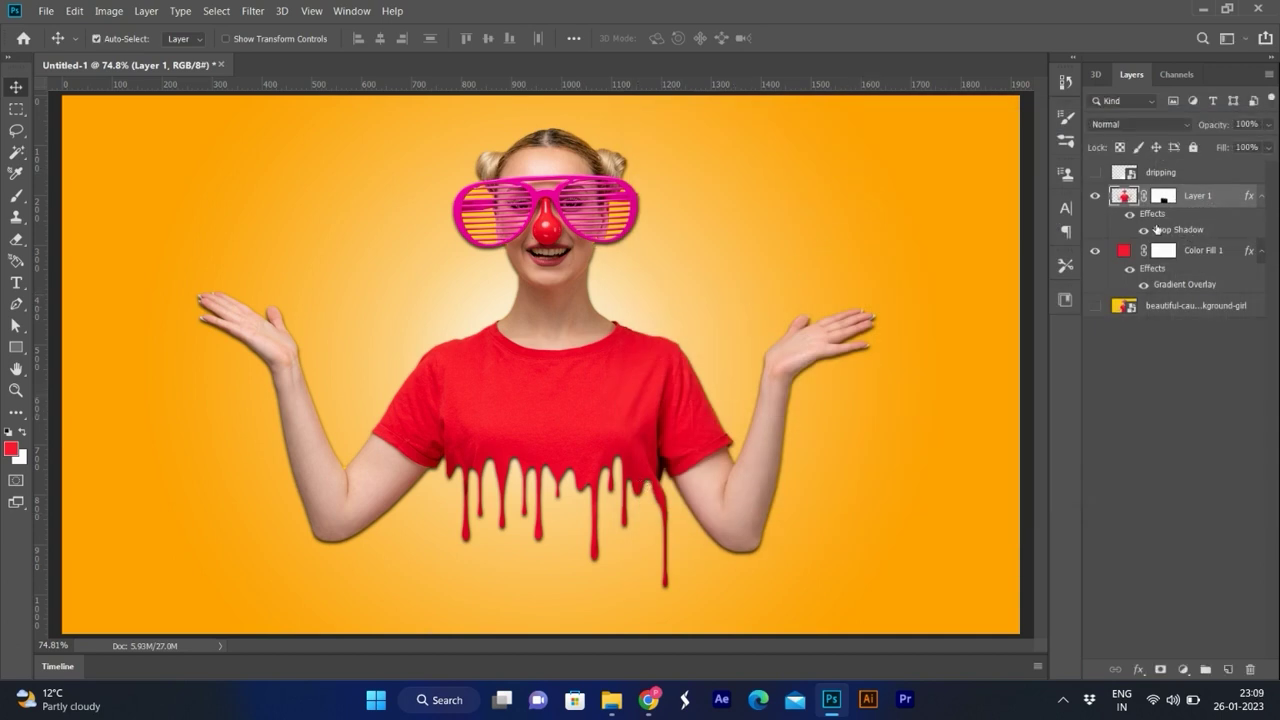
Step: On a new layer, stamp red splatters beside the face and shoulder with a 400 px Spatter brush
{"action": "key", "text": "ctrl+shift+n"}
{"action": "key", "text": "Return"}
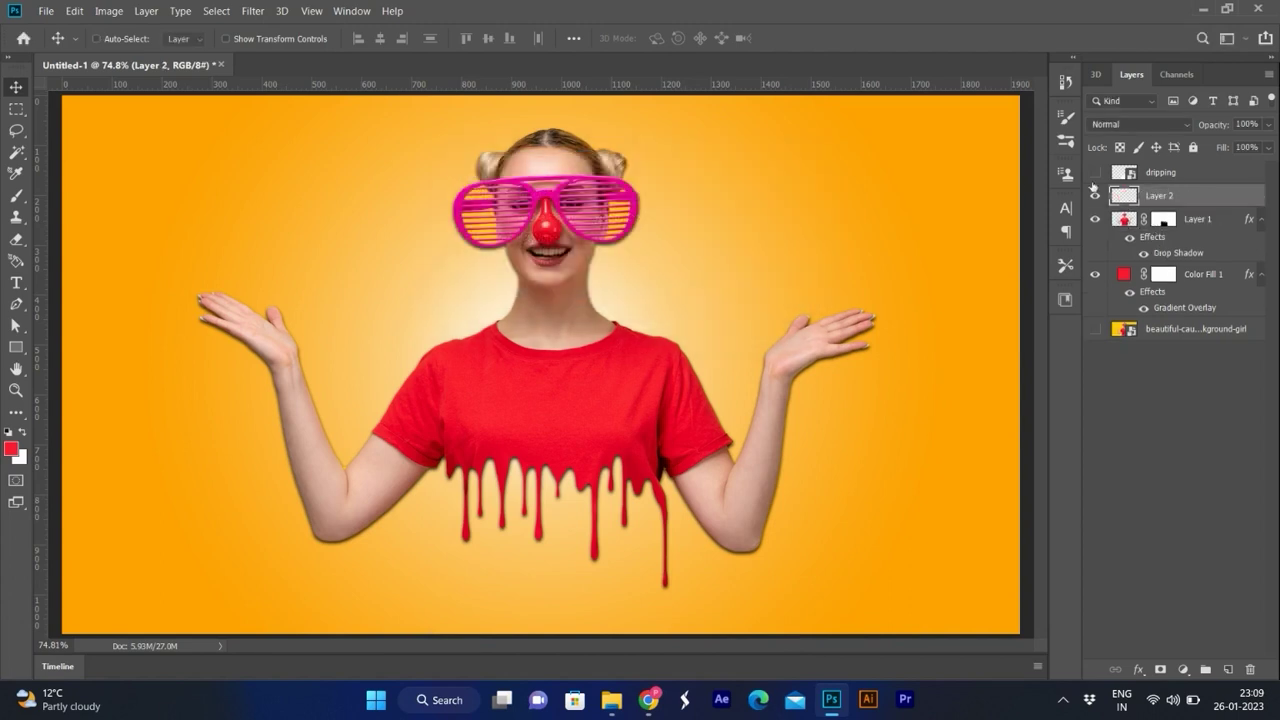
{"action": "left_click", "coordinate": [16, 197]}
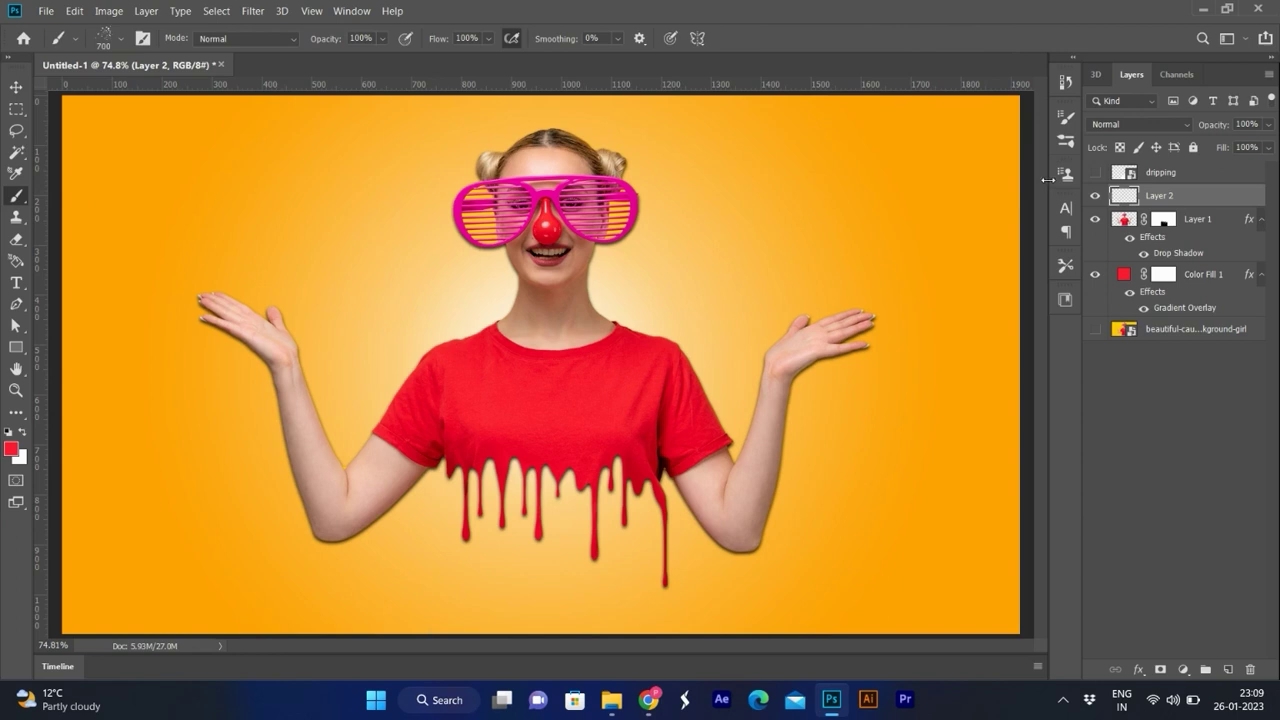
{"action": "left_click", "coordinate": [1068, 140]}
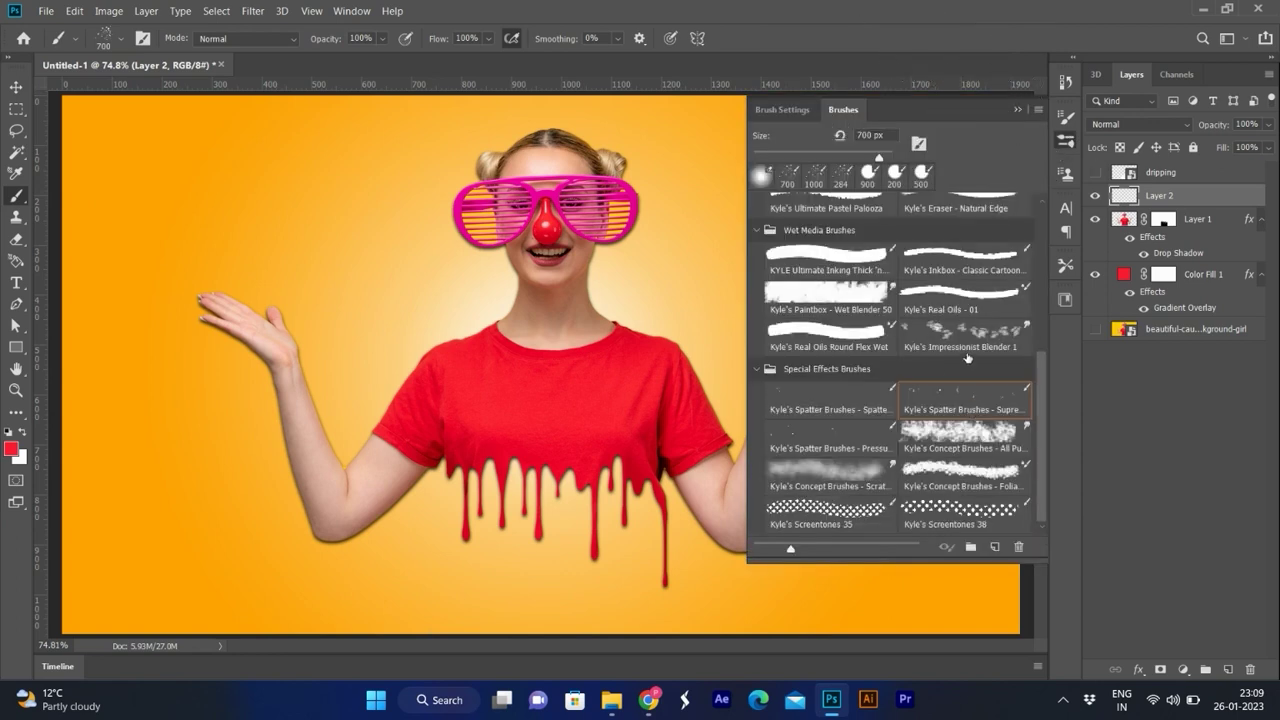
{"action": "left_click", "coordinate": [937, 391]}
{"action": "left_click", "coordinate": [1018, 107]}
{"action": "key", "text": "bracketright"}
{"action": "key", "text": "bracketright"}
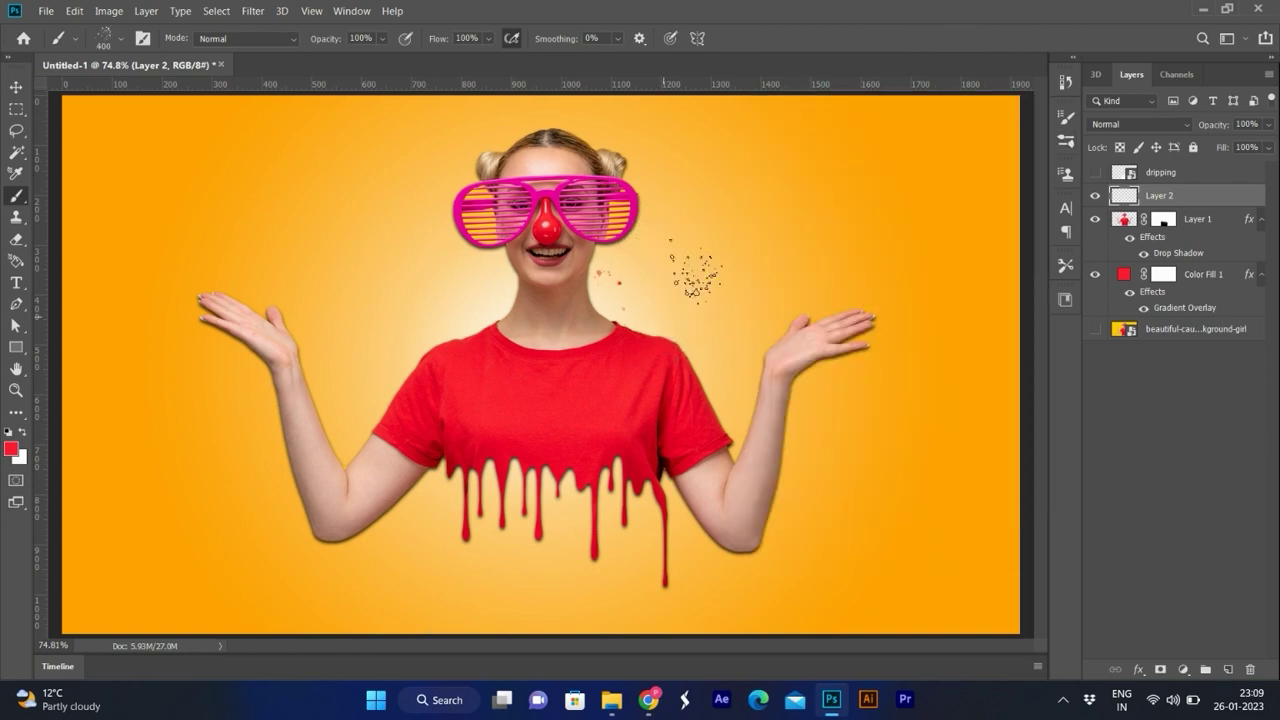
{"action": "left_click", "coordinate": [698, 290]}
{"action": "left_click", "coordinate": [480, 290]}
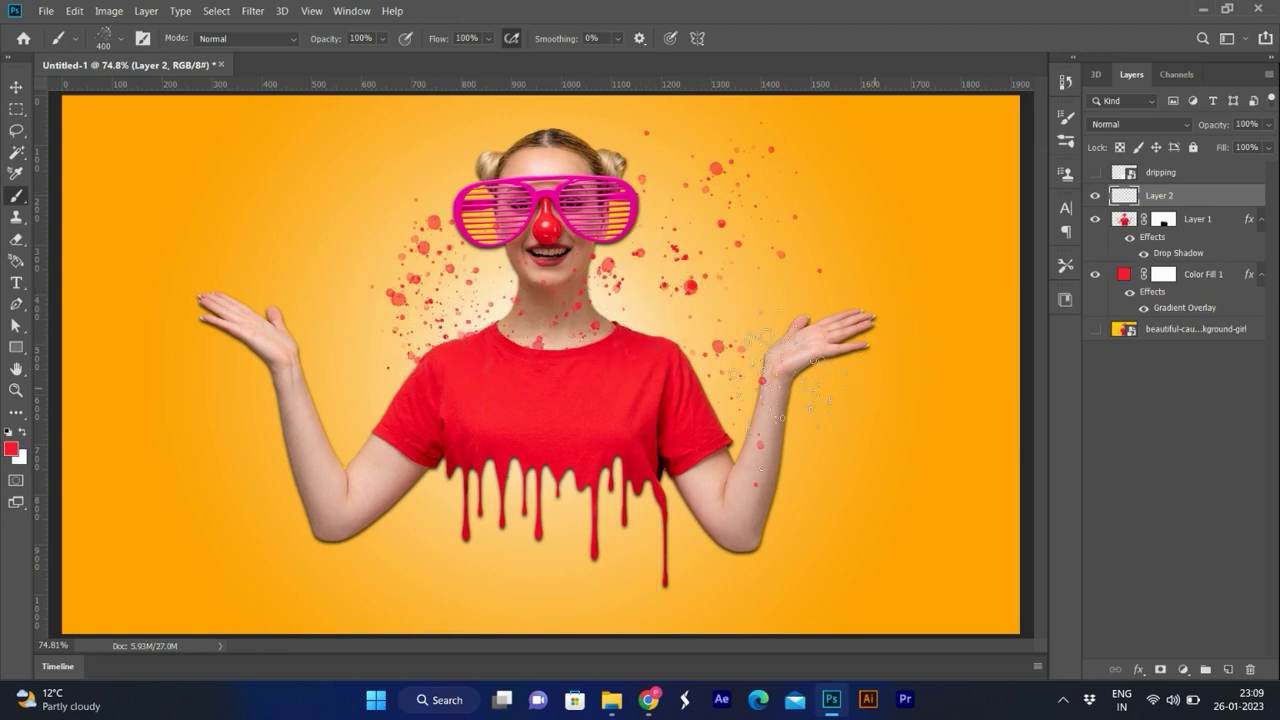
Step: Move the splatter layer below Layer 1 and nudge it slightly left and down
{"action": "key", "text": "v"}
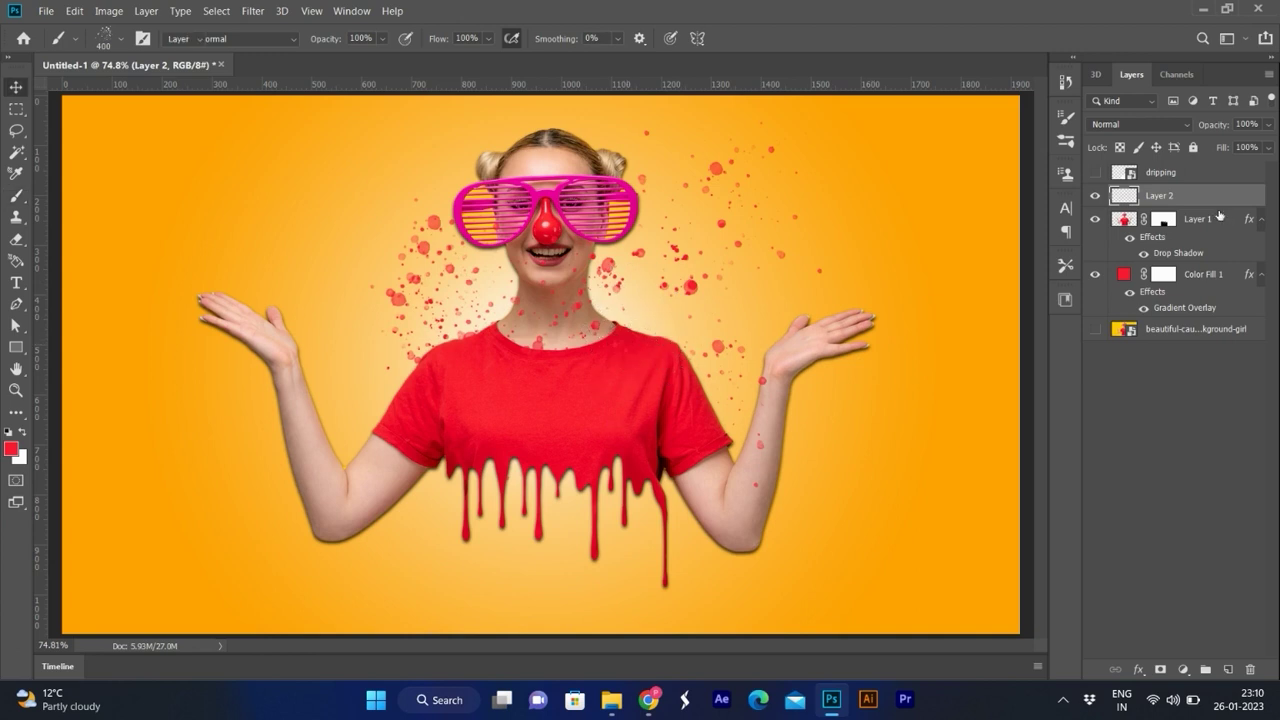
{"action": "key", "text": "ctrl+bracketleft"}
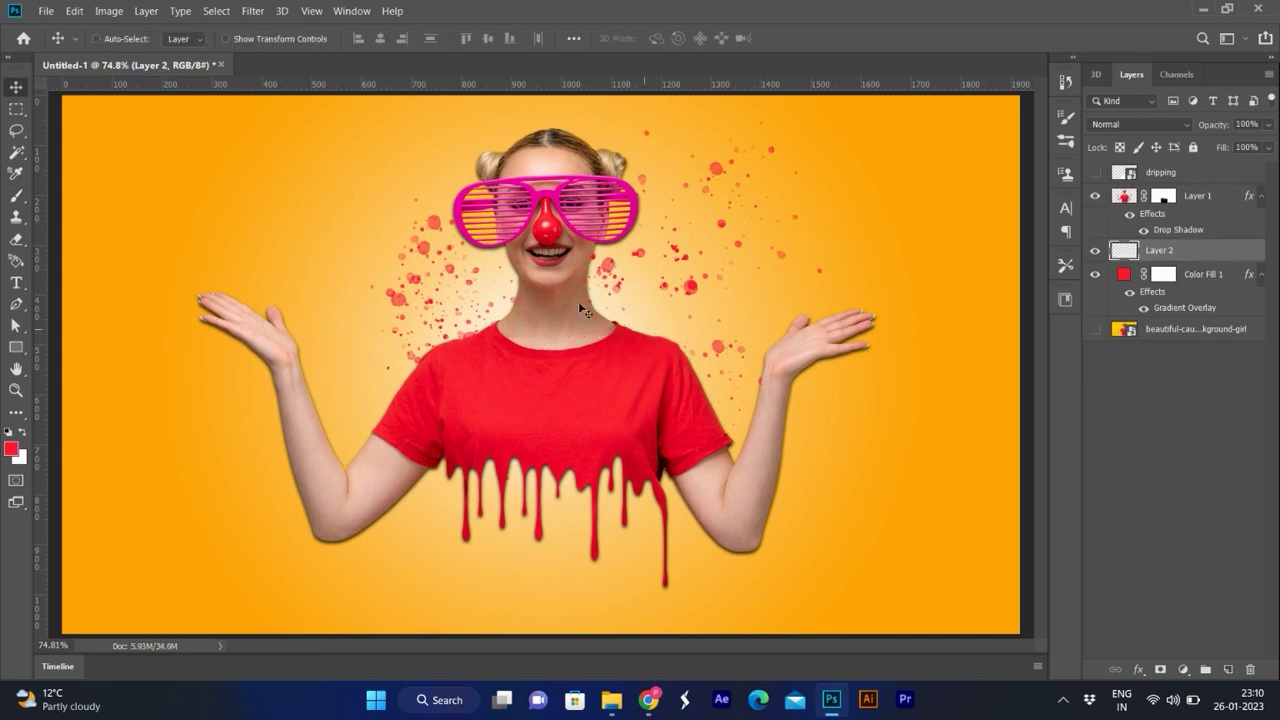
{"action": "left_click_drag", "start_coordinate": [697, 296], "coordinate": [678, 302]}
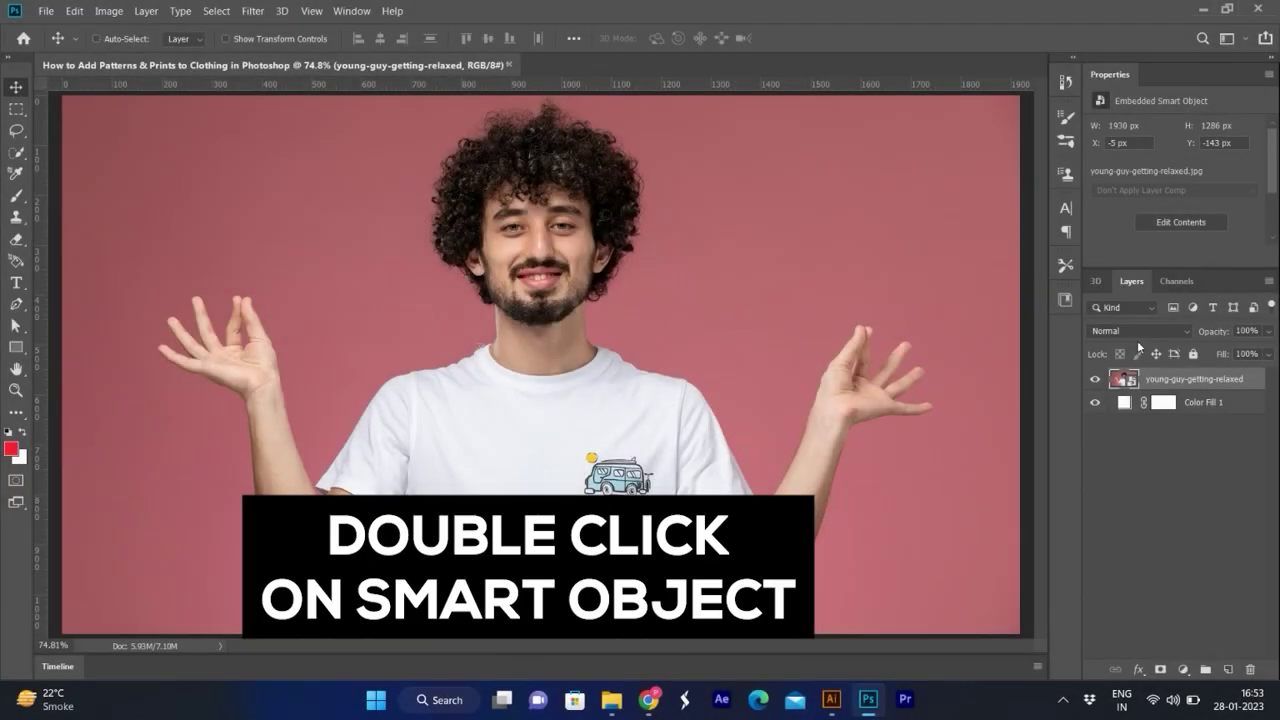
Step: Open the smart object photo and content-aware fill away the van graphic on the shirt
{"action": "double_click", "coordinate": [862, 374]}
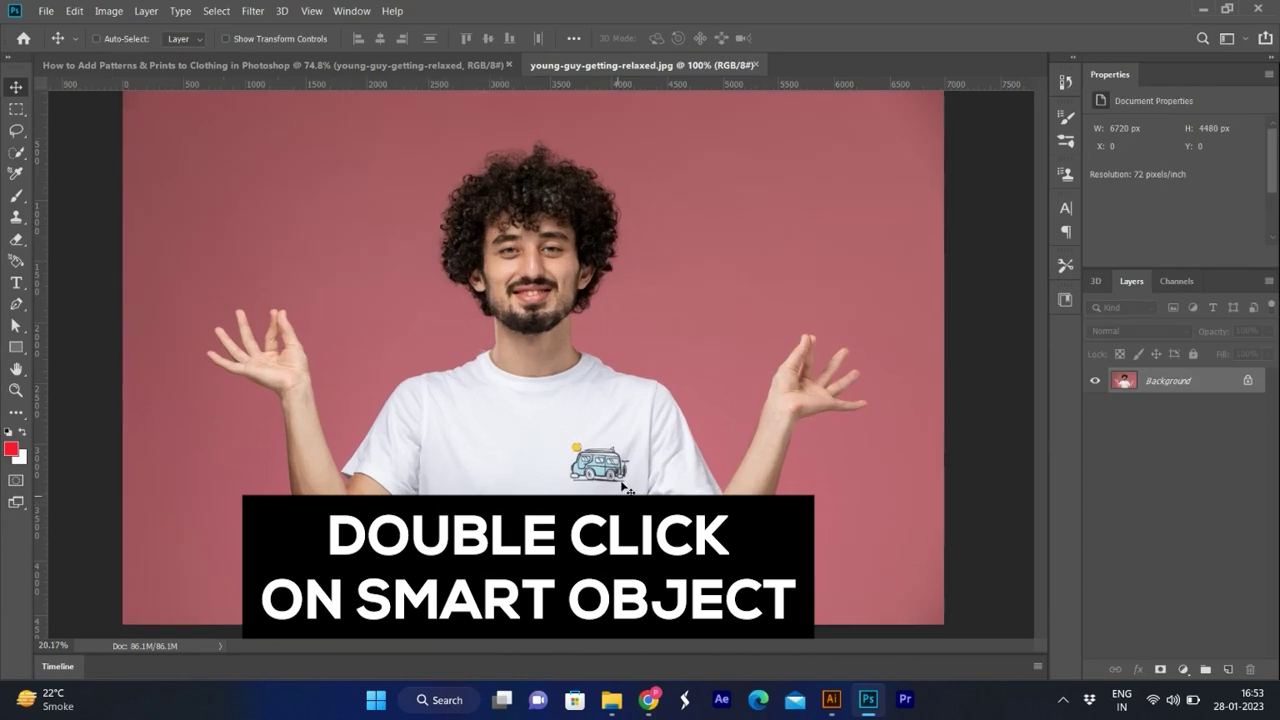
{"action": "key", "text": "m"}
{"action": "left_click_drag", "start_coordinate": [531, 417], "coordinate": [638, 490]}
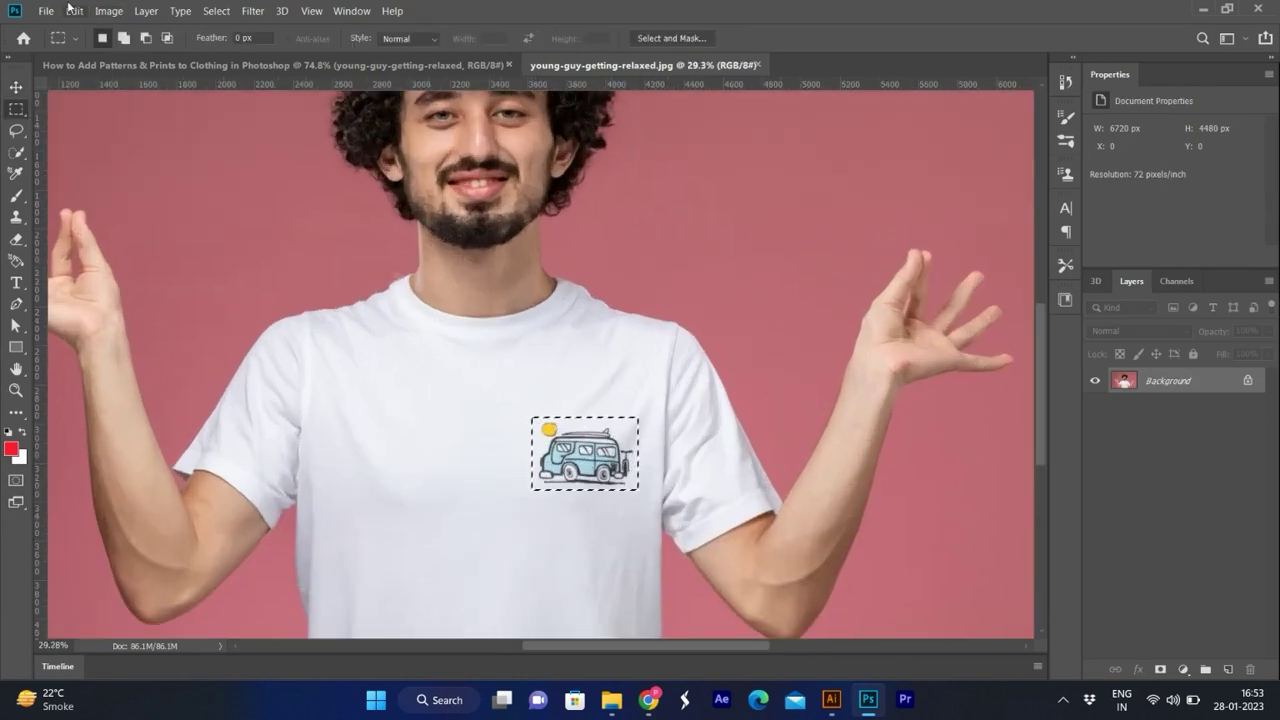
{"action": "left_click", "coordinate": [74, 11]}
{"action": "left_click", "coordinate": [110, 252]}
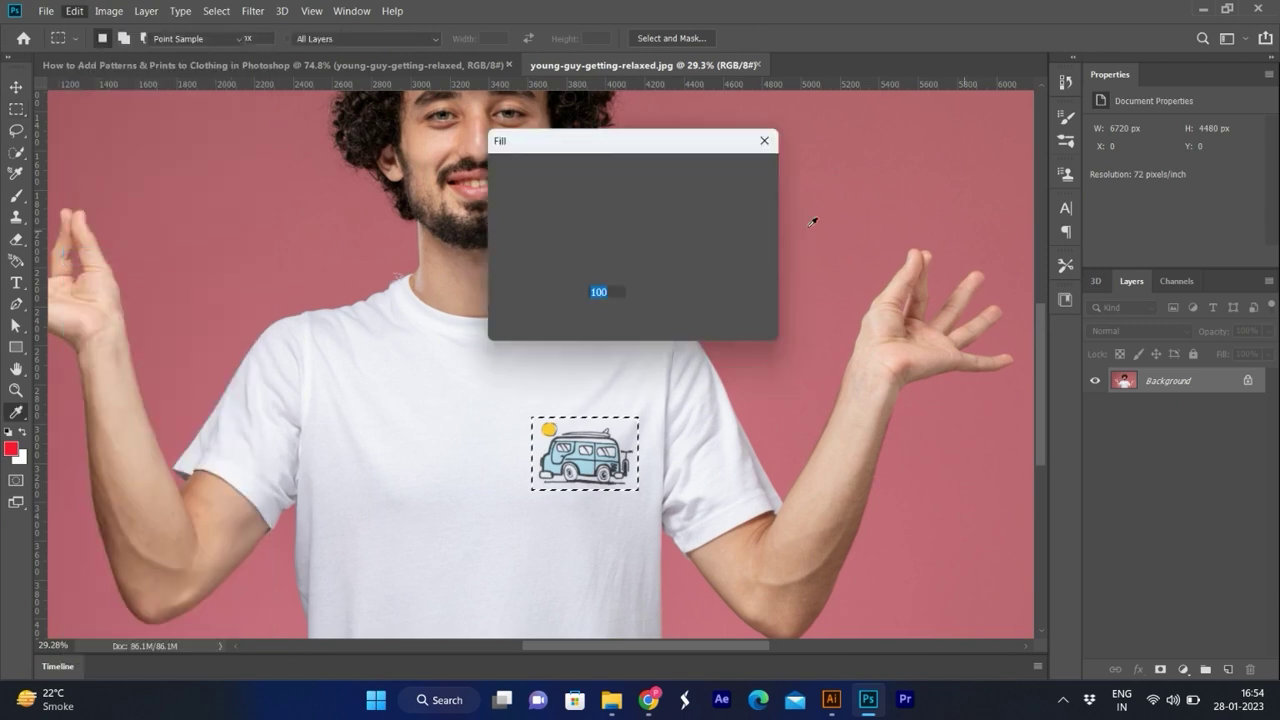
{"action": "left_click", "coordinate": [748, 172]}
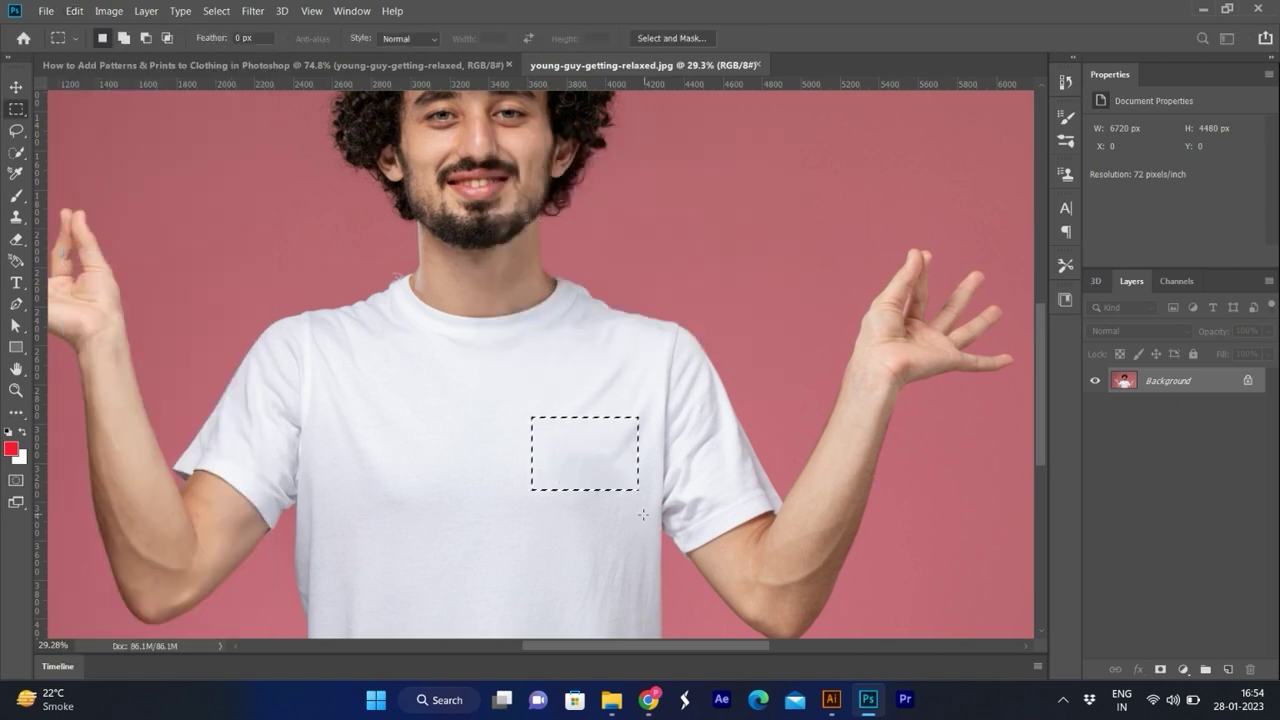
{"action": "right_click", "coordinate": [615, 463]}
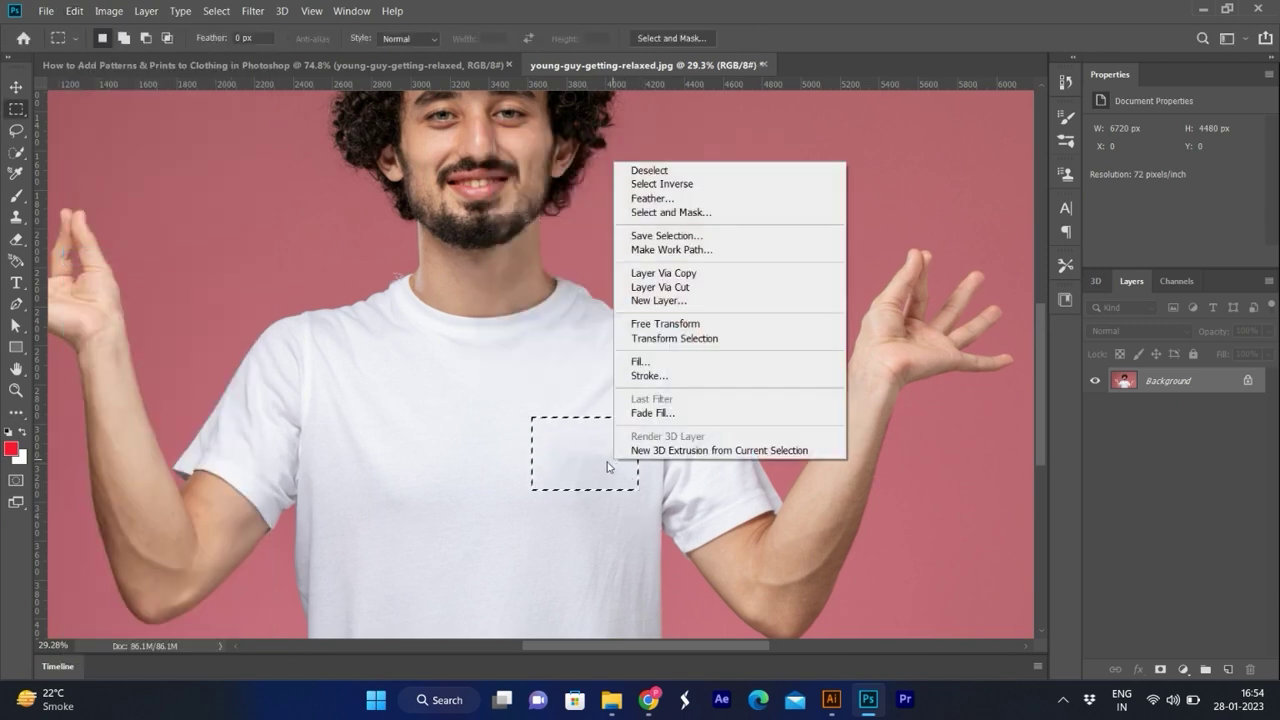
{"action": "left_click", "coordinate": [649, 170]}
Step: Trace the left shoulder threads with a Pen path and clone pink background over them at 45 px
{"action": "scroll", "coordinate": [387, 255], "scroll_direction": "up", "scroll_amount": 2}
{"action": "scroll", "coordinate": [387, 255], "scroll_direction": "up", "scroll_amount": 5}
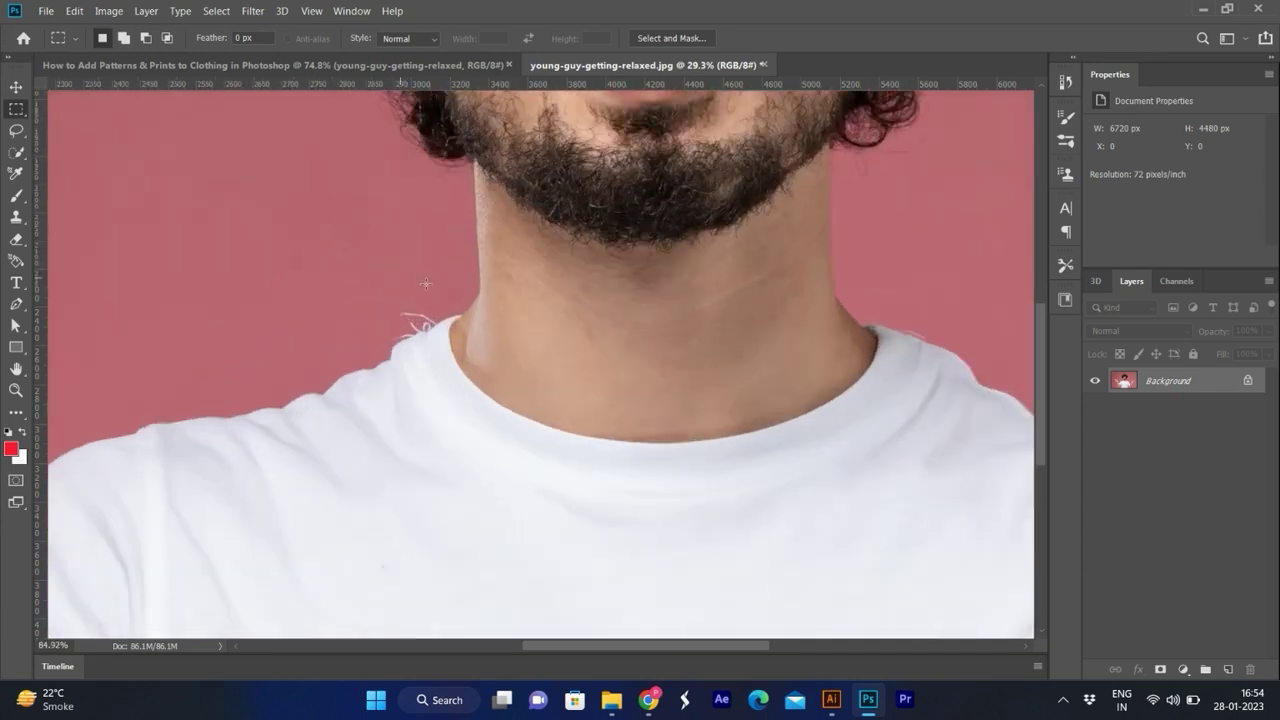
{"action": "key", "text": "p"}
{"action": "left_click", "coordinate": [391, 348]}
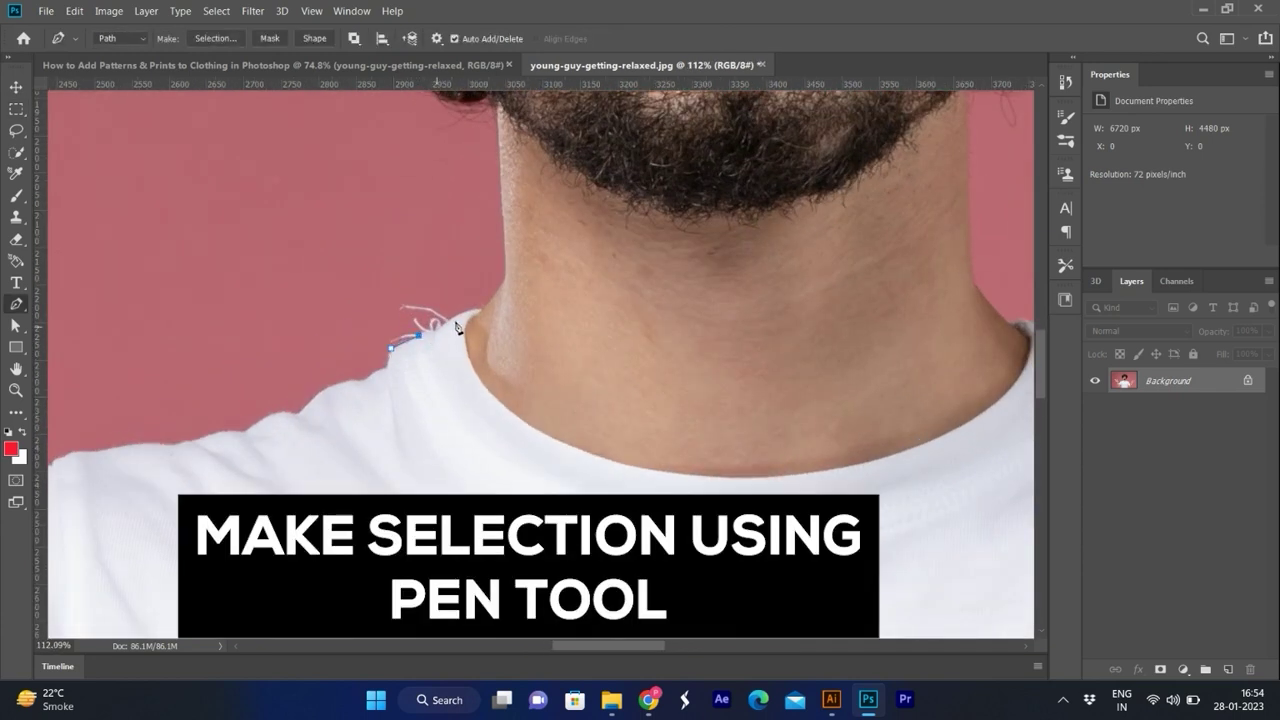
{"action": "left_click", "coordinate": [453, 195]}
{"action": "left_click", "coordinate": [200, 200]}
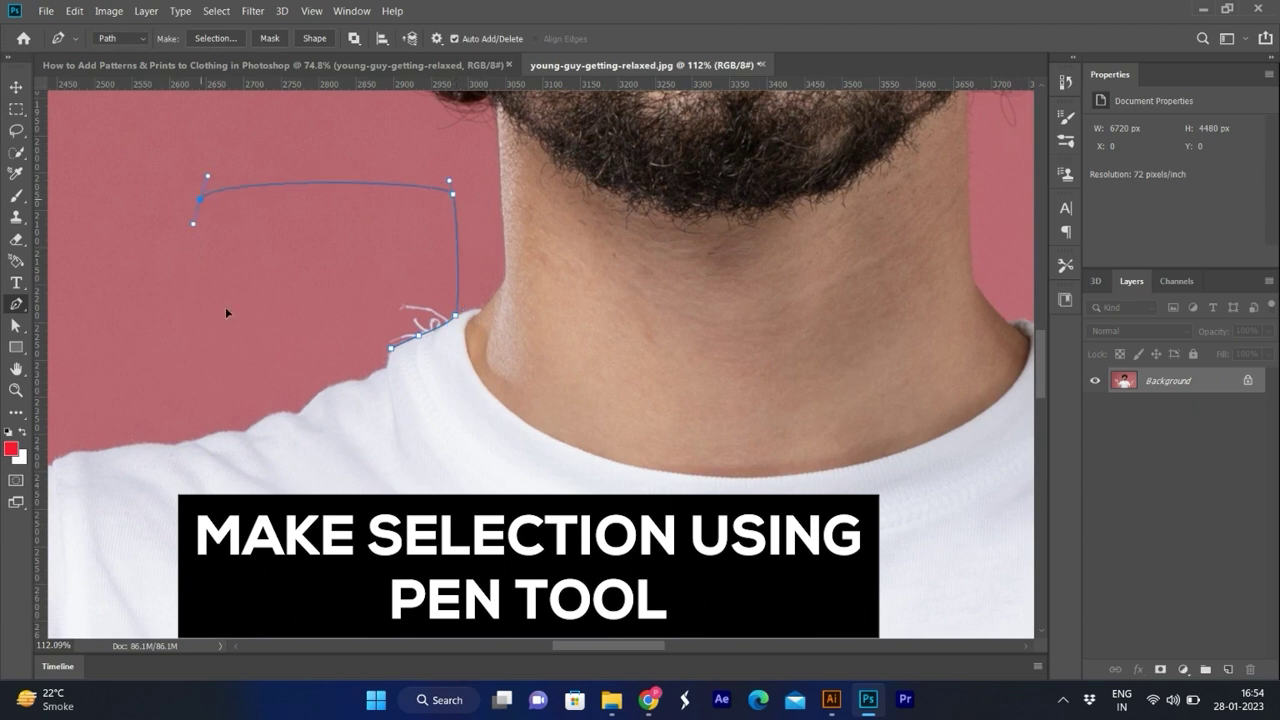
{"action": "left_click", "coordinate": [256, 355]}
{"action": "left_click_drag", "start_coordinate": [391, 348], "coordinate": [434, 322]}
{"action": "key", "text": "ctrl+Return"}
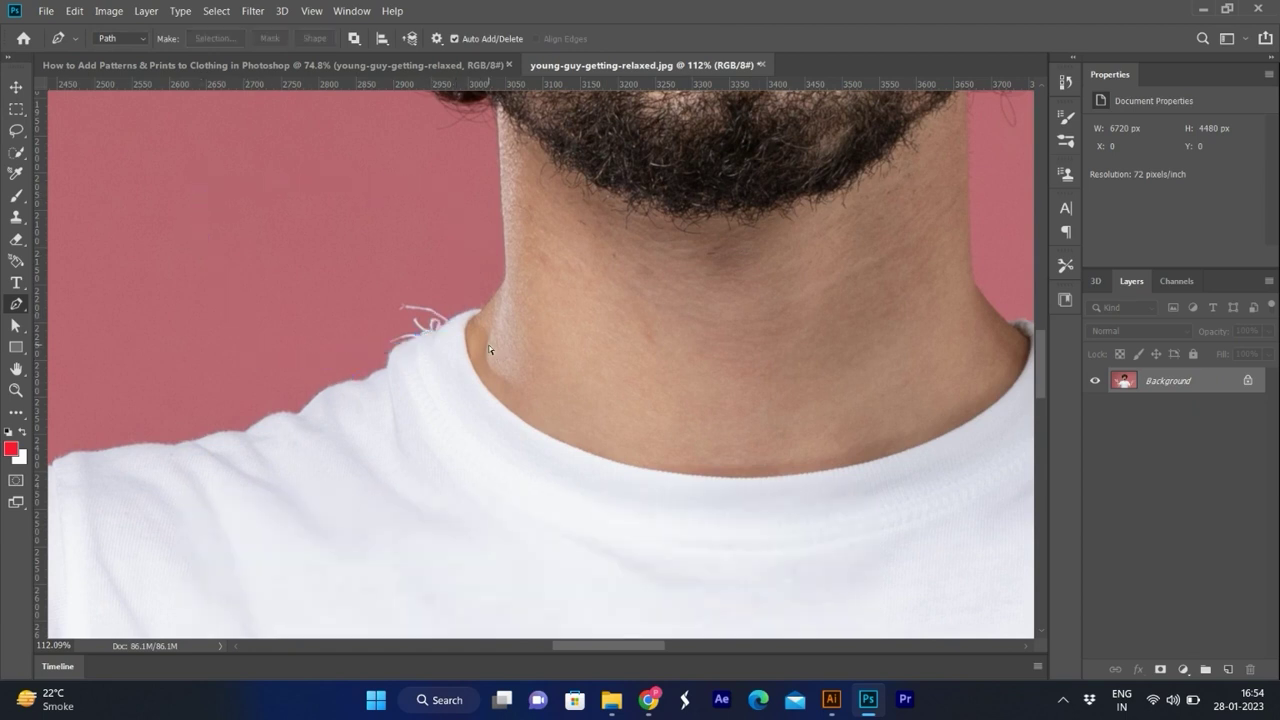
{"action": "key", "text": "s"}
{"action": "key", "text": "bracketright"}
{"action": "key", "text": "bracketright"}
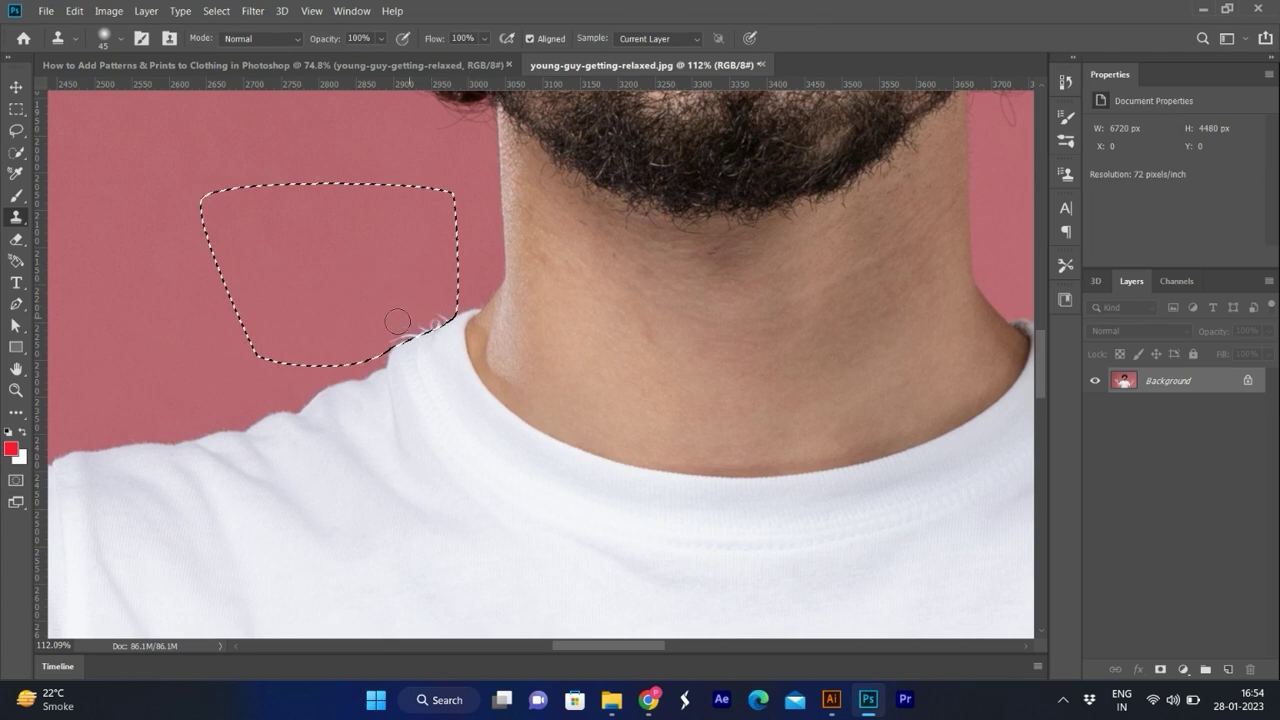
{"action": "left_click_drag", "start_coordinate": [438, 320], "coordinate": [424, 326]}
{"action": "key", "text": "ctrl+d"}
Step: Trace the right shoulder threads with a Pen path and clone them out the same way
{"action": "scroll", "coordinate": [689, 397], "scroll_direction": "down", "scroll_amount": 3}
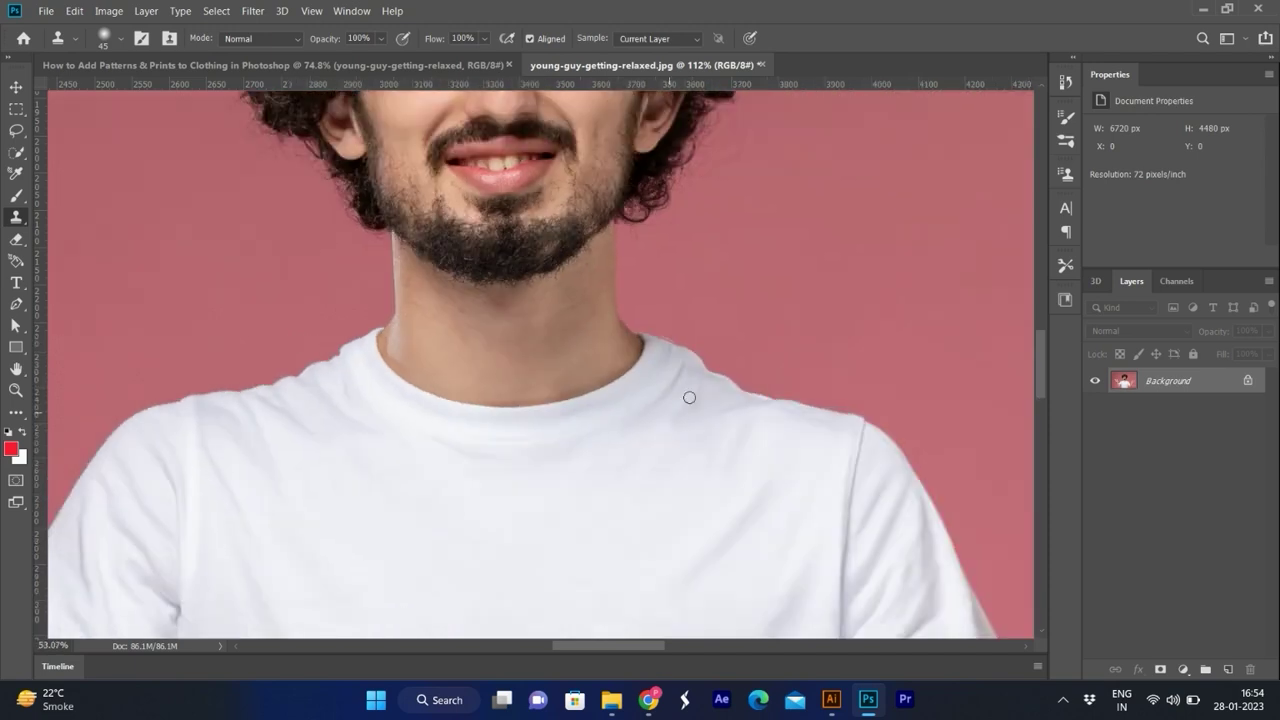
{"action": "scroll", "coordinate": [686, 331], "scroll_direction": "up", "scroll_amount": 3}
{"action": "key", "text": "p"}
{"action": "scroll", "coordinate": [658, 334], "scroll_direction": "up", "scroll_amount": 3}
{"action": "left_click", "coordinate": [585, 334]}
{"action": "left_click", "coordinate": [670, 370]}
{"action": "left_click", "coordinate": [932, 156]}
{"action": "left_click", "coordinate": [554, 118]}
{"action": "left_click", "coordinate": [533, 206]}
{"action": "left_click", "coordinate": [544, 297]}
{"action": "key", "text": "ctrl+Return"}
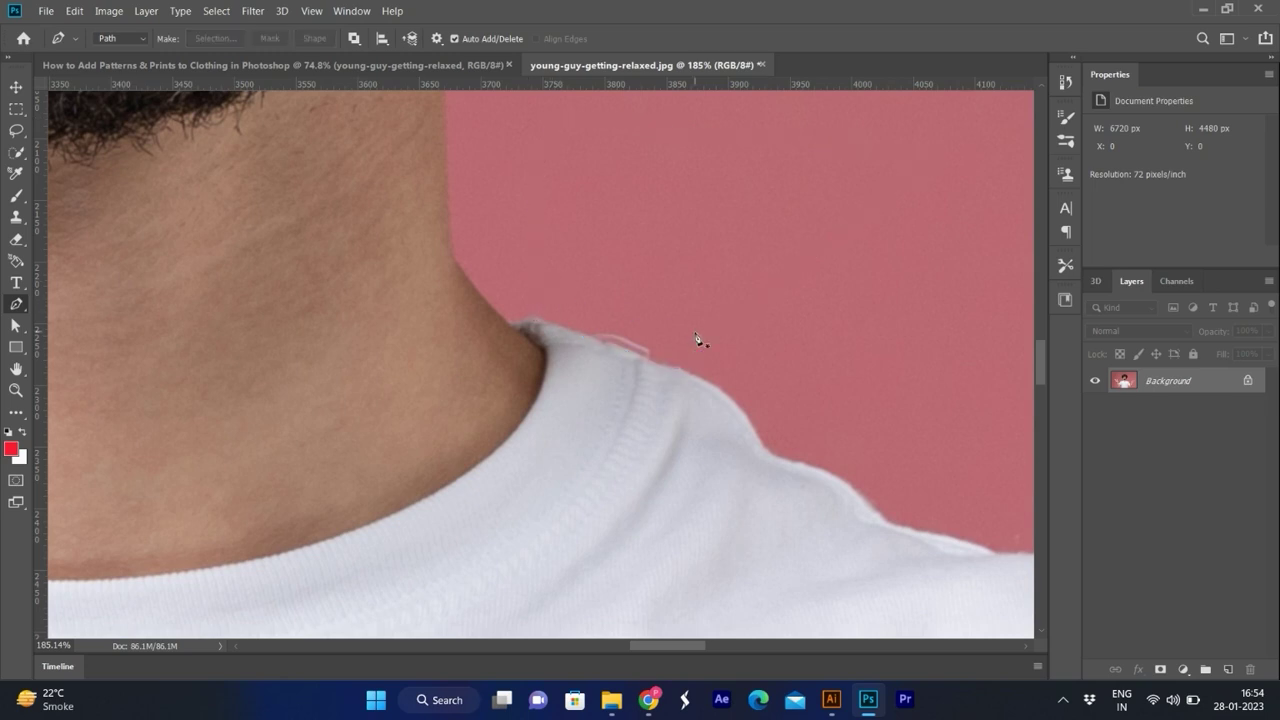
{"action": "key", "text": "s"}
{"action": "key", "text": "ctrl+d"}
Step: Fit the photo in view and save it as JPEG, accepting the JPEG options
{"action": "scroll", "coordinate": [652, 280], "scroll_direction": "down", "scroll_amount": 3}
{"action": "scroll", "coordinate": [672, 246], "scroll_direction": "down", "scroll_amount": 2}
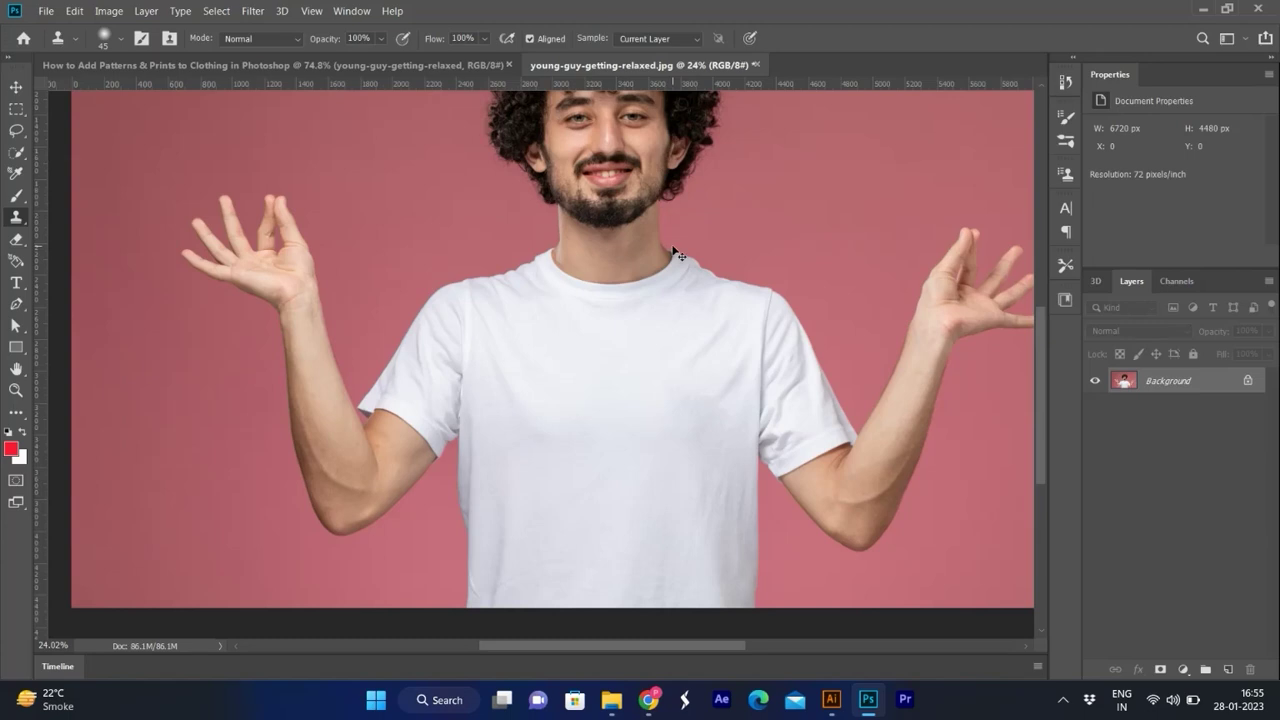
{"action": "key", "text": "ctrl+0"}
{"action": "key", "text": "v"}
{"action": "left_click", "coordinate": [45, 11]}
{"action": "left_click", "coordinate": [60, 173]}
{"action": "left_click", "coordinate": [870, 253]}
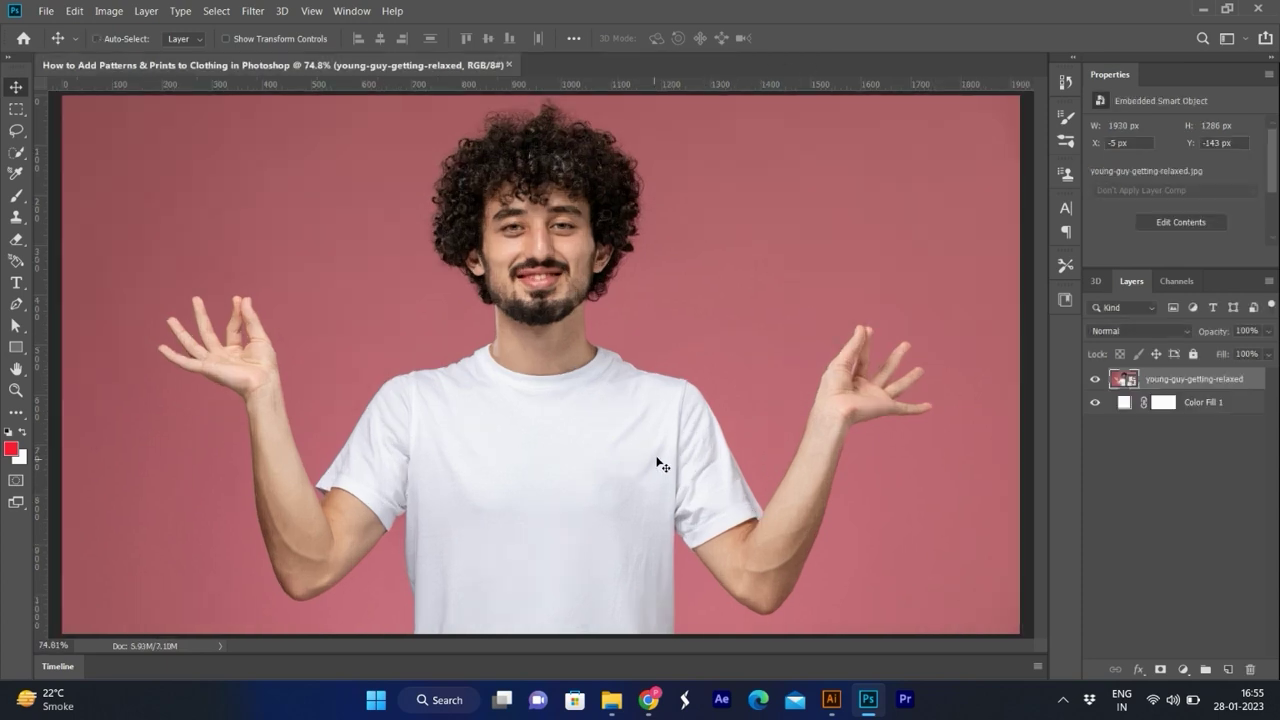
Step: Duplicate the man's photo layer and rasterize the copy
{"action": "key", "text": "ctrl+0"}
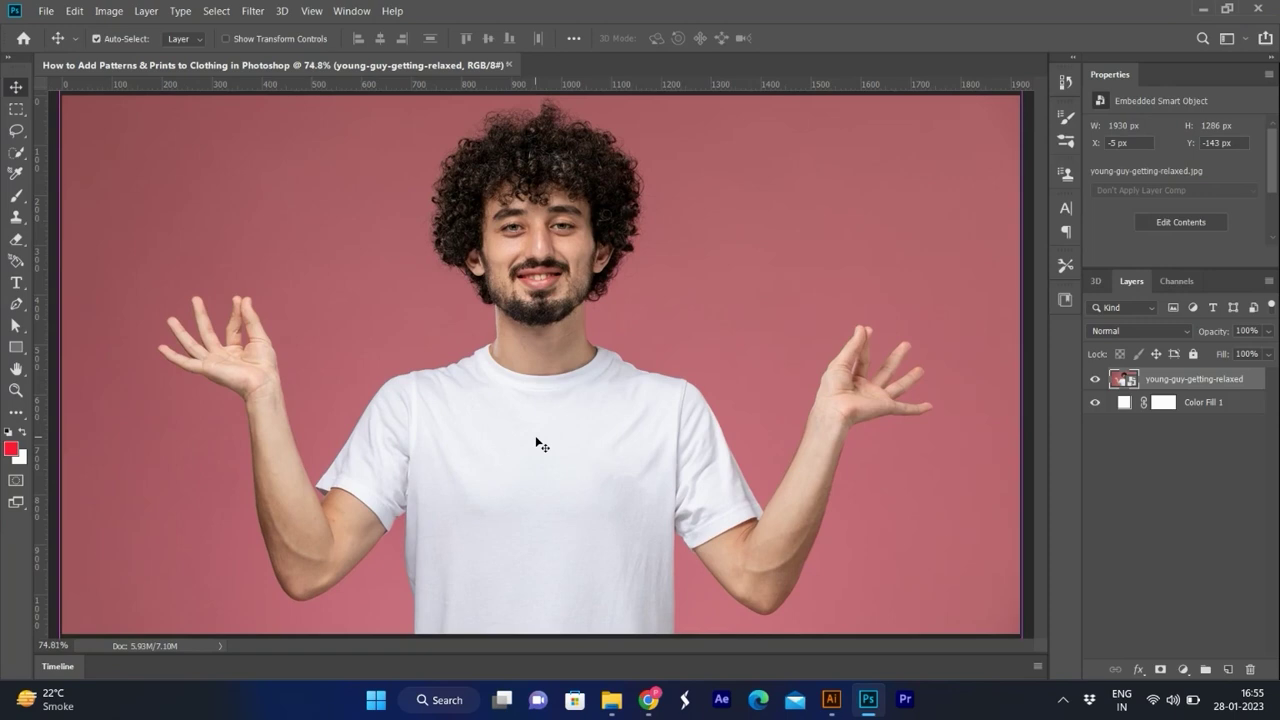
{"action": "key", "text": "w"}
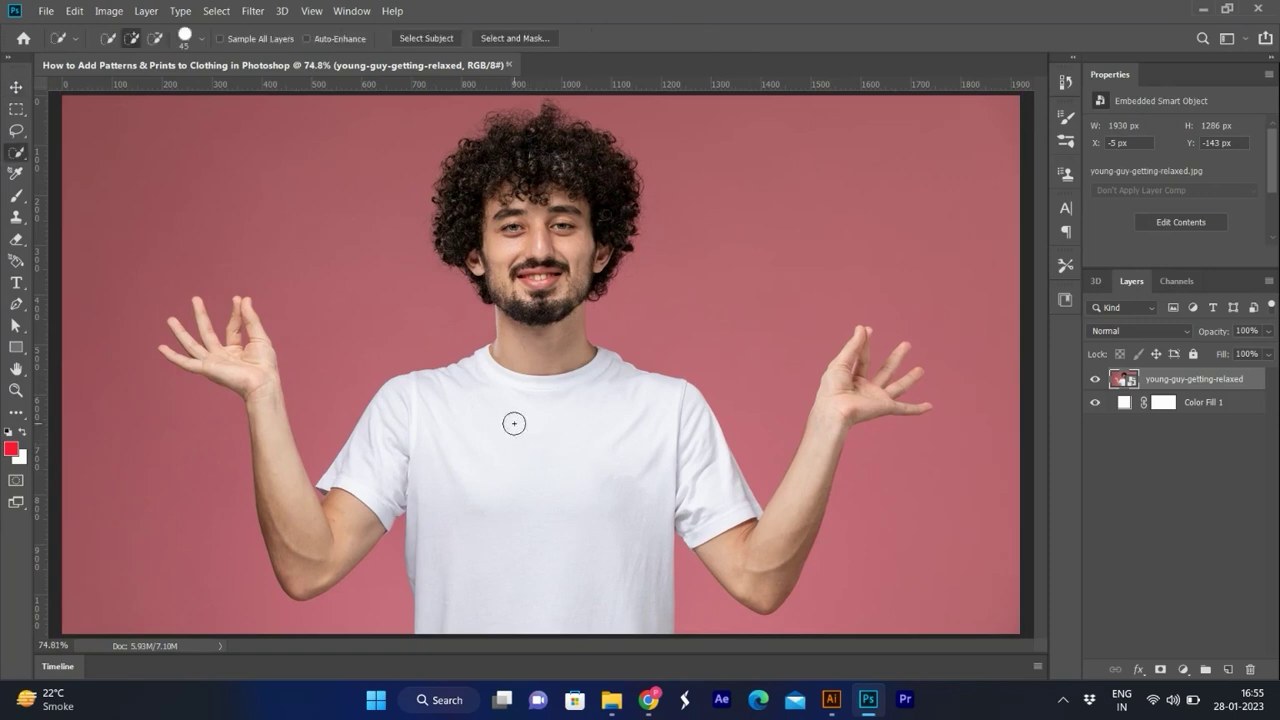
{"action": "key", "text": "v"}
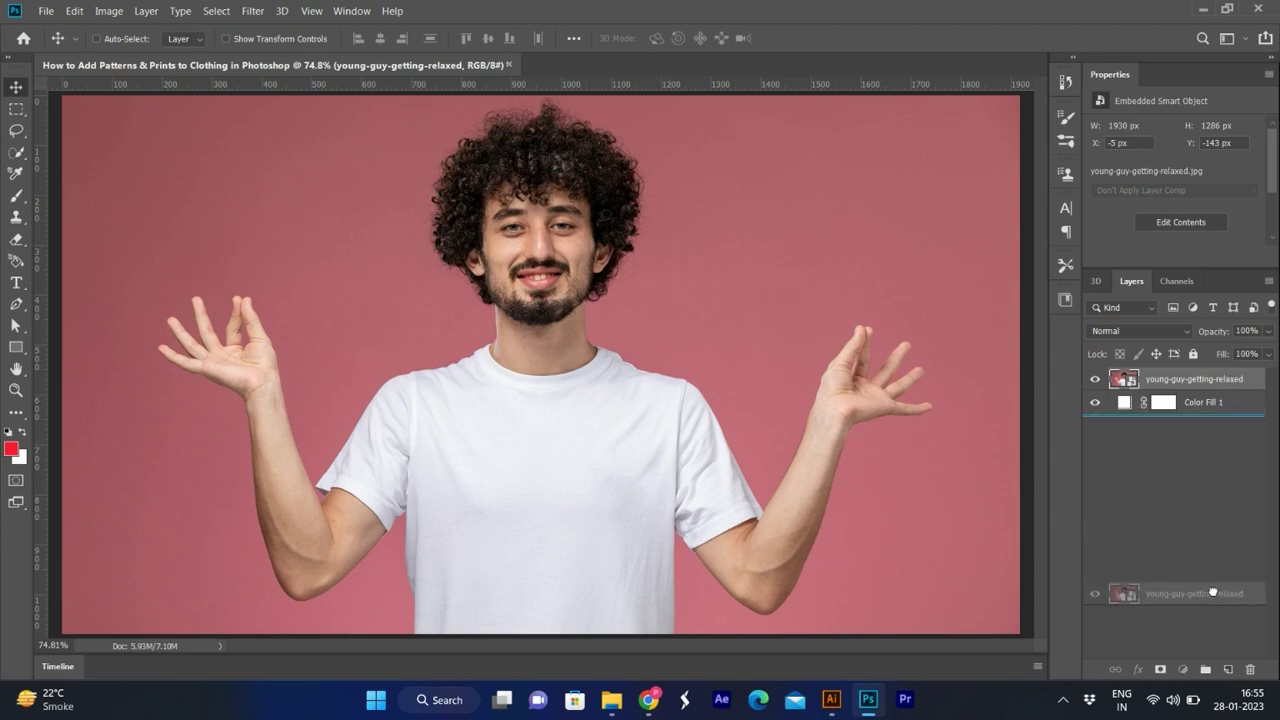
{"action": "left_click_drag", "start_coordinate": [1232, 383], "coordinate": [1228, 669]}
{"action": "right_click", "coordinate": [1171, 381]}
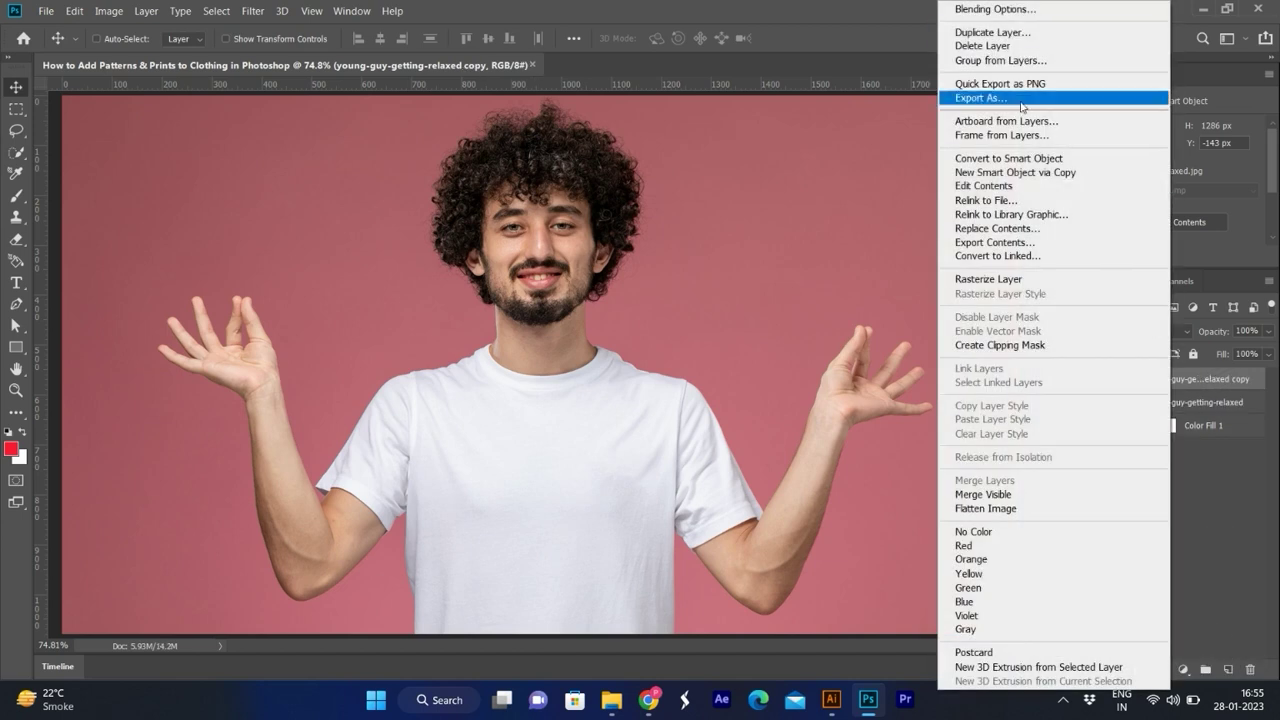
{"action": "left_click", "coordinate": [985, 280]}
Step: Quick-select the white T-shirt and add a Pen-traced collar area to the selection
{"action": "key", "text": "w"}
{"action": "left_click_drag", "start_coordinate": [486, 420], "coordinate": [500, 457]}
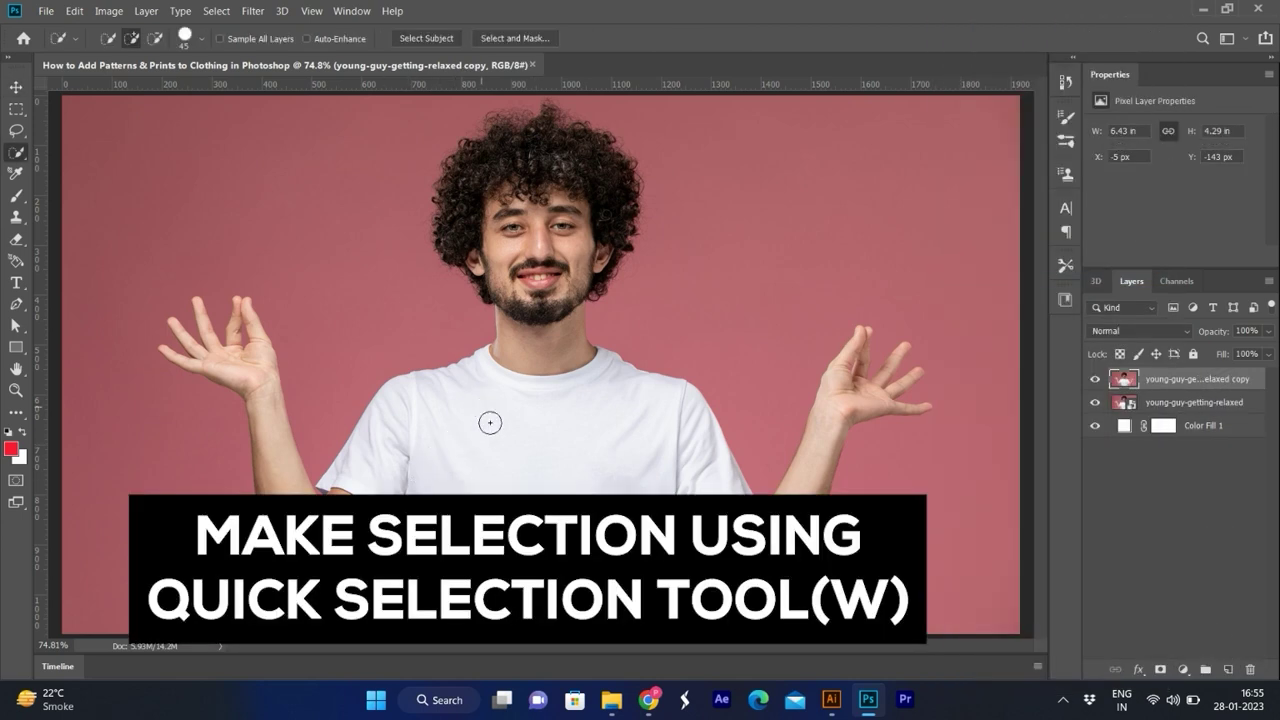
{"action": "key", "text": "p"}
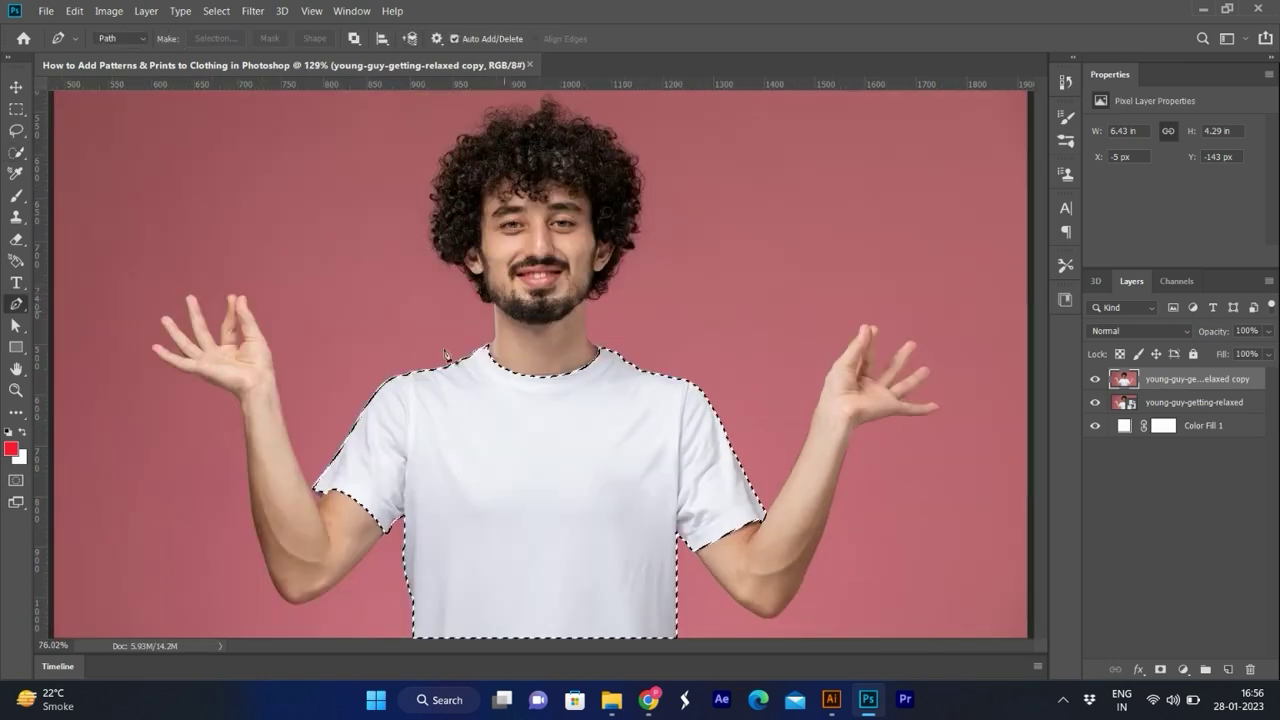
{"action": "scroll", "coordinate": [565, 318], "scroll_direction": "up", "scroll_amount": 5}
{"action": "scroll", "coordinate": [640, 318], "scroll_direction": "up", "scroll_amount": 5}
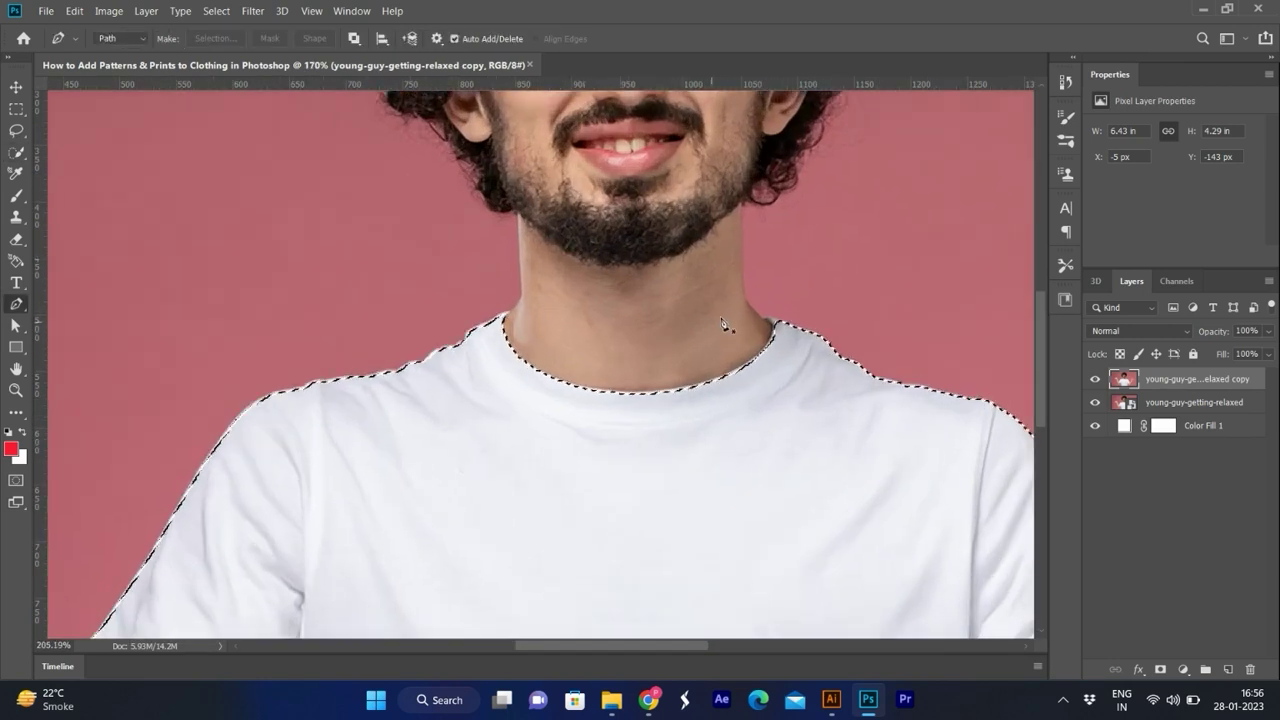
{"action": "left_click", "coordinate": [325, 320]}
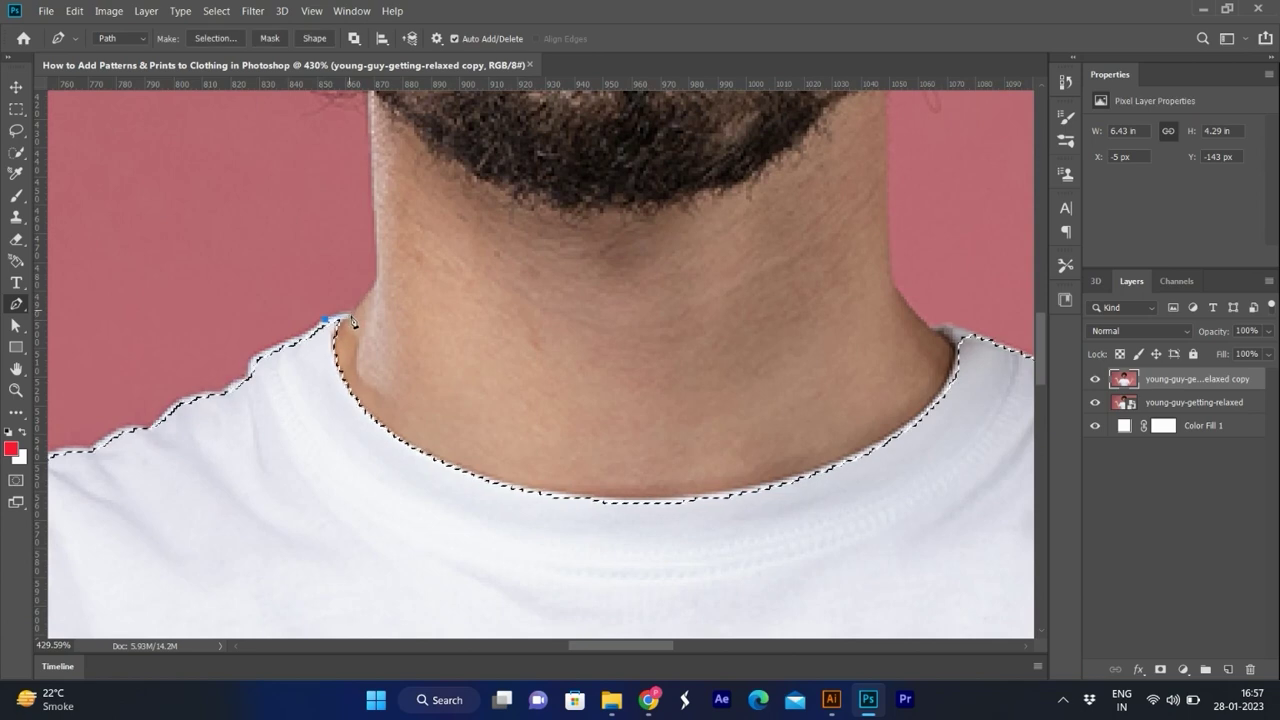
{"action": "key", "text": "ctrl+z"}
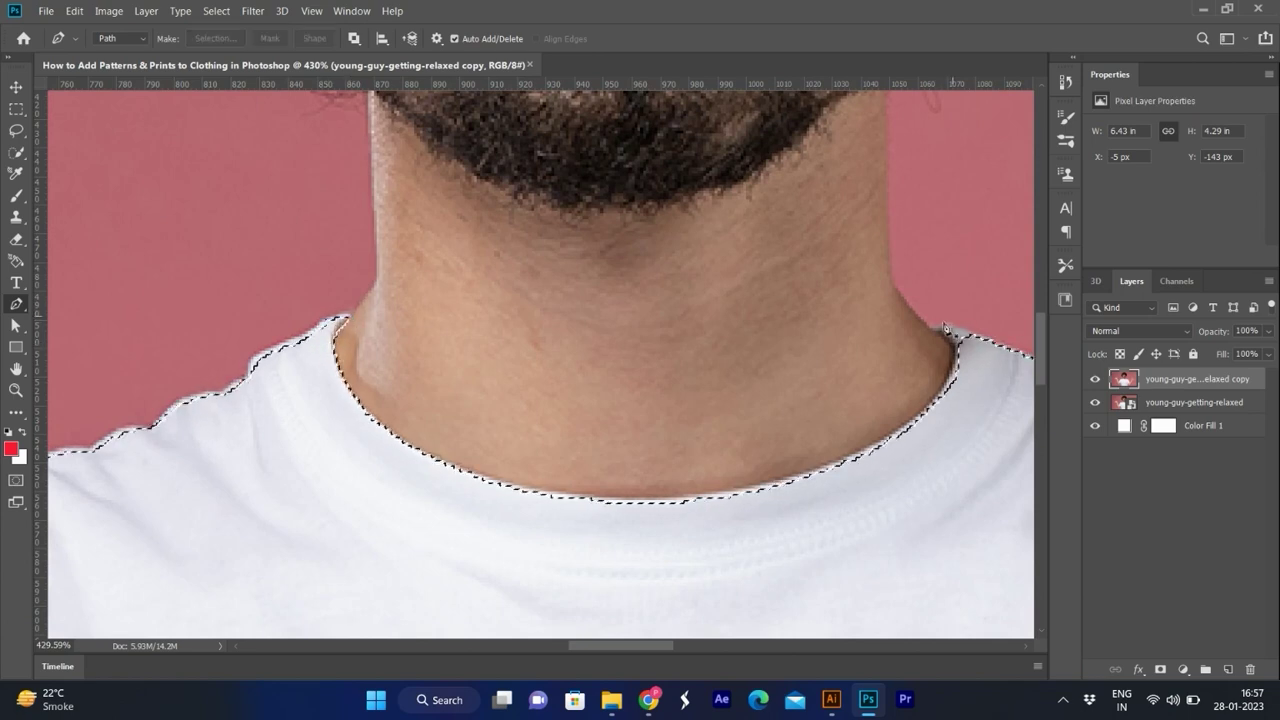
{"action": "left_click", "coordinate": [929, 325]}
{"action": "left_click_drag", "start_coordinate": [972, 330], "coordinate": [1012, 364]}
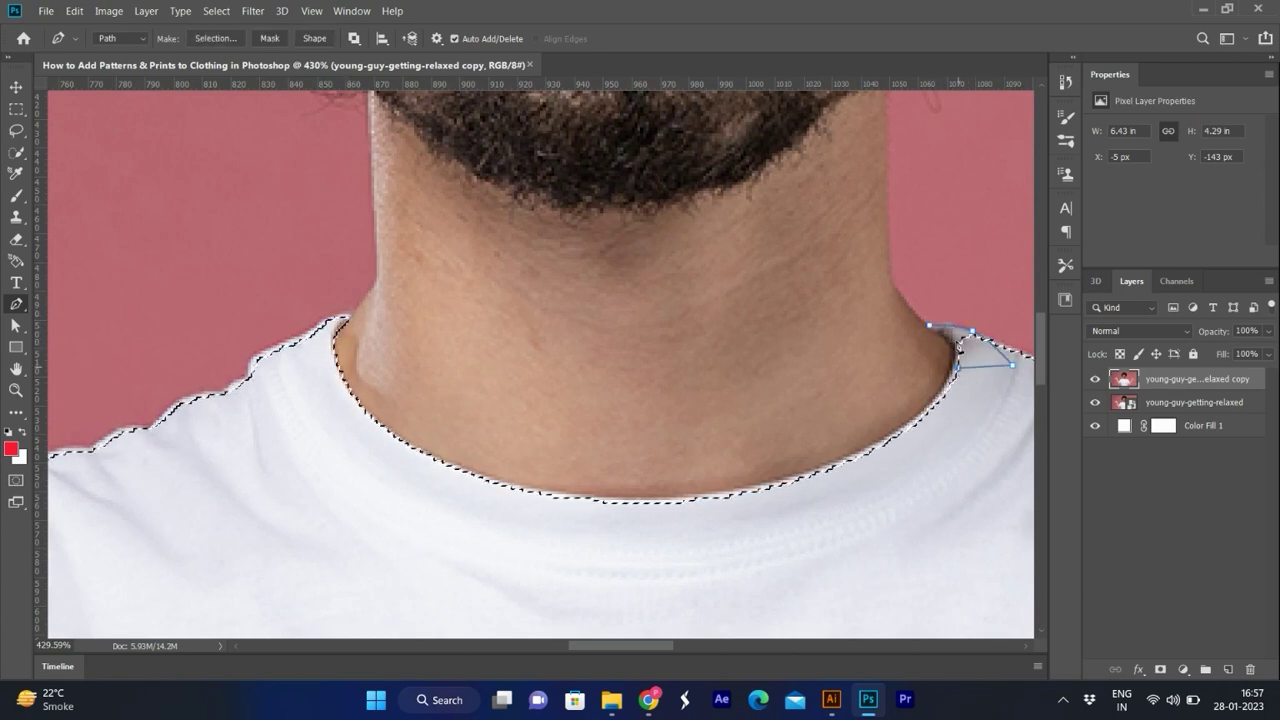
{"action": "left_click", "coordinate": [929, 326]}
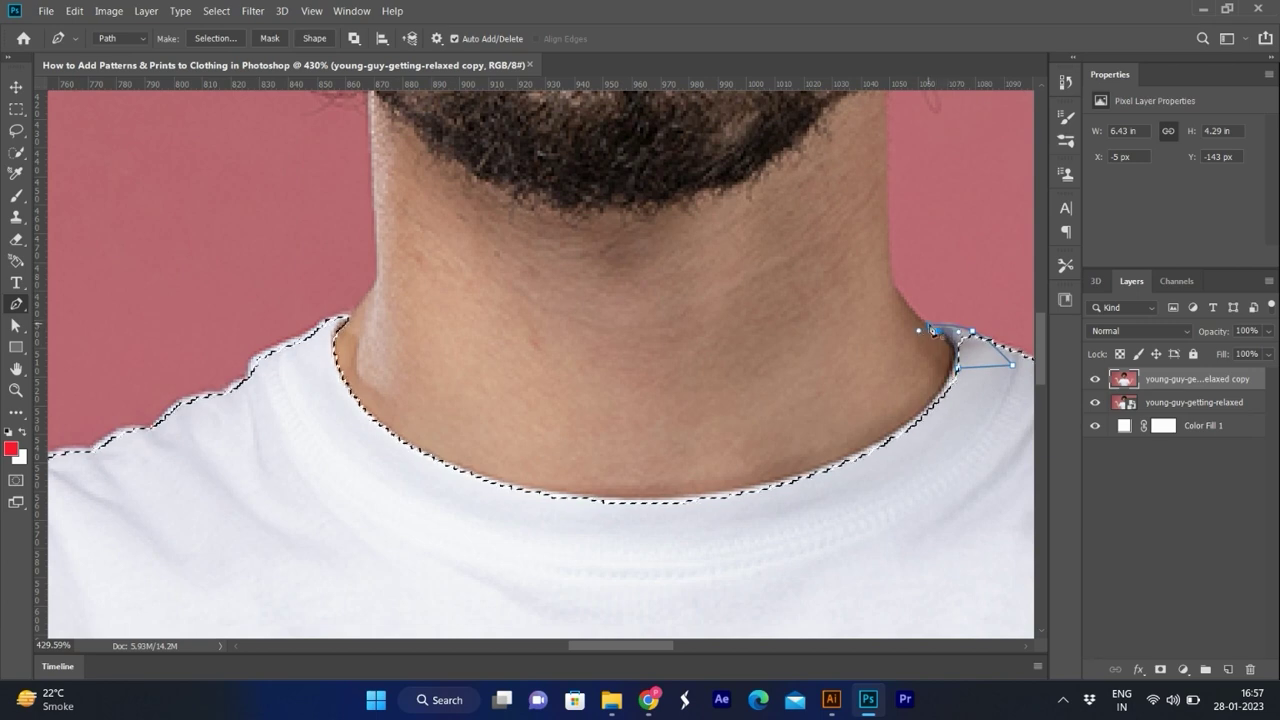
{"action": "key", "text": "ctrl+Return"}
Step: Add a layer mask to the copied layer from the T-shirt selection
{"action": "scroll", "coordinate": [866, 211], "scroll_direction": "down", "scroll_amount": 2}
{"action": "scroll", "coordinate": [866, 211], "scroll_direction": "down", "scroll_amount": 6}
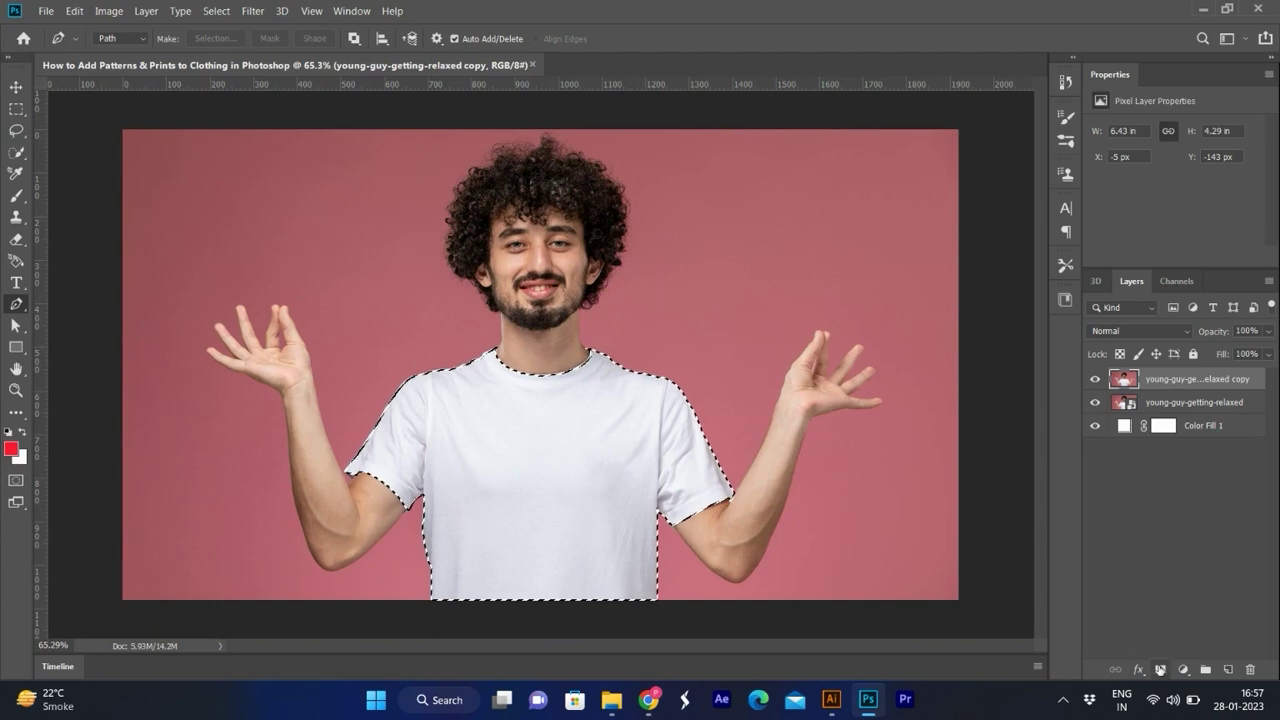
{"action": "left_click", "coordinate": [1158, 669]}
{"action": "key", "text": "v"}
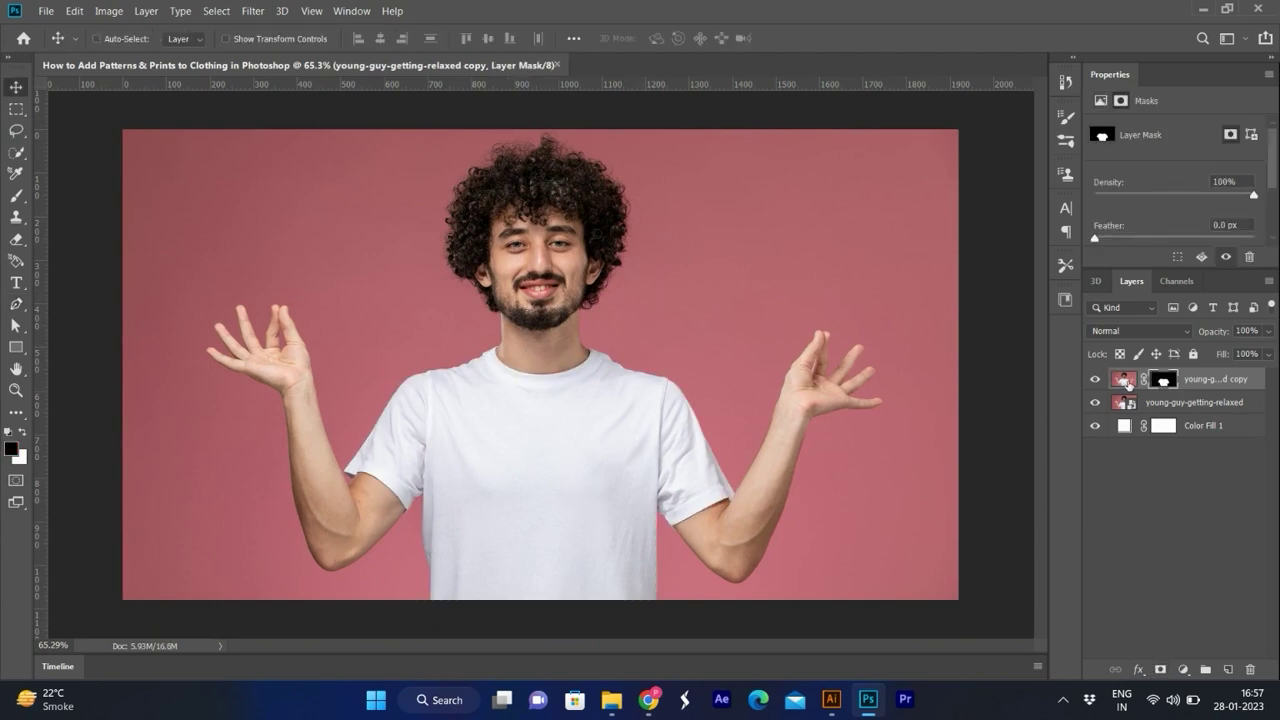
Step: Drop the 1852 floral pattern onto the canvas, then scale and move it over the man's torso
{"action": "scroll", "coordinate": [600, 357], "scroll_direction": "up", "scroll_amount": 2}
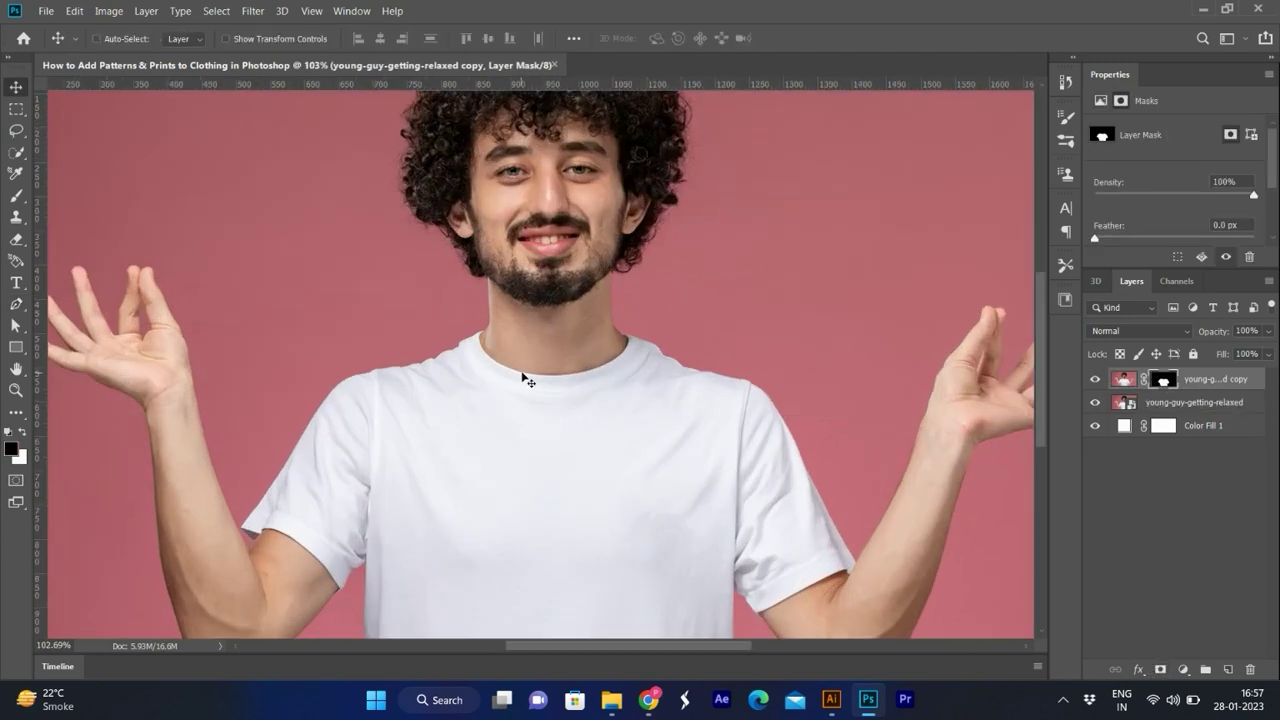
{"action": "scroll", "coordinate": [520, 370], "scroll_direction": "up", "scroll_amount": 2}
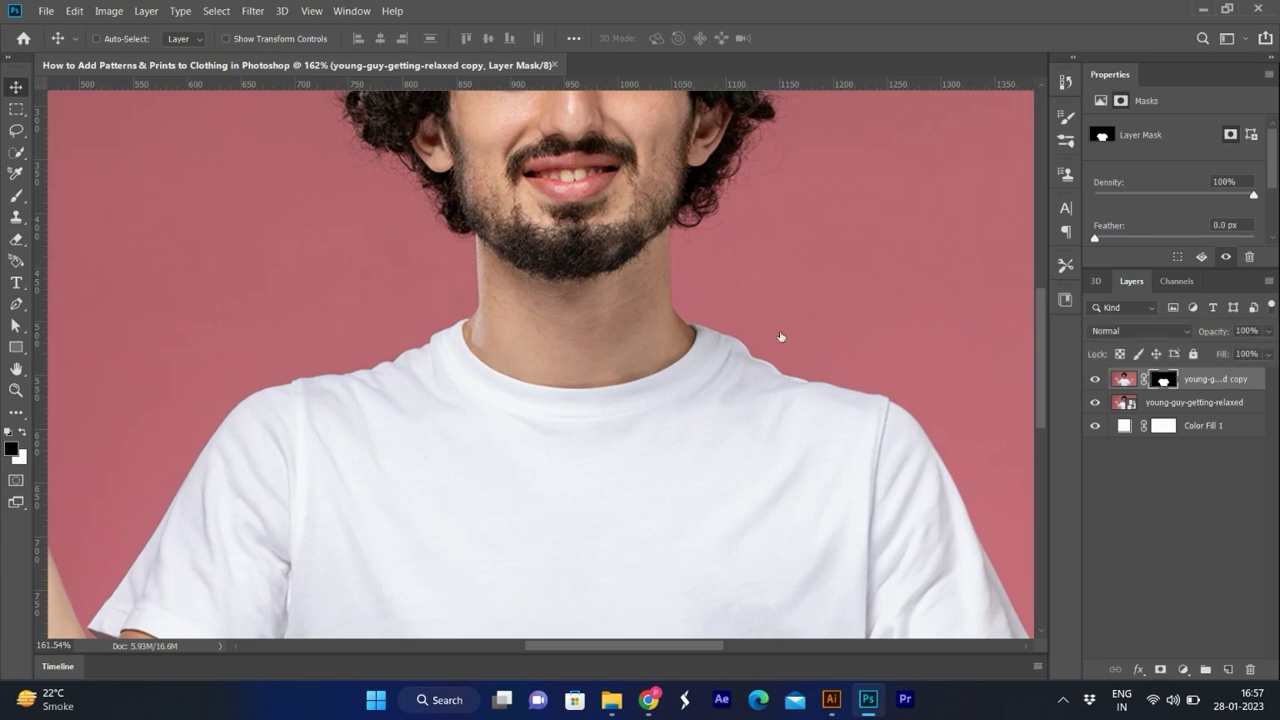
{"action": "scroll", "coordinate": [760, 335], "scroll_direction": "down", "scroll_amount": 2}
{"action": "scroll", "coordinate": [640, 340], "scroll_direction": "down", "scroll_amount": 2}
{"action": "scroll", "coordinate": [614, 364], "scroll_direction": "up", "scroll_amount": 1}
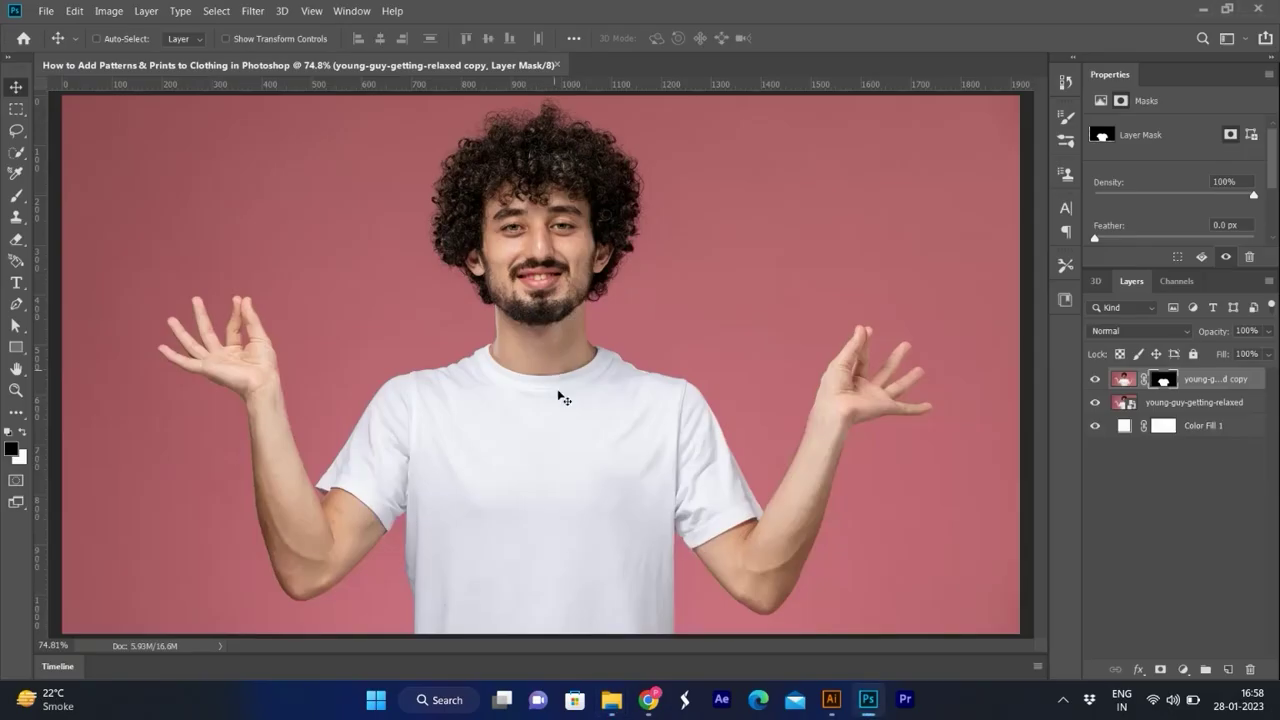
{"action": "left_click_drag", "start_coordinate": [868, 706], "coordinate": [592, 378]}
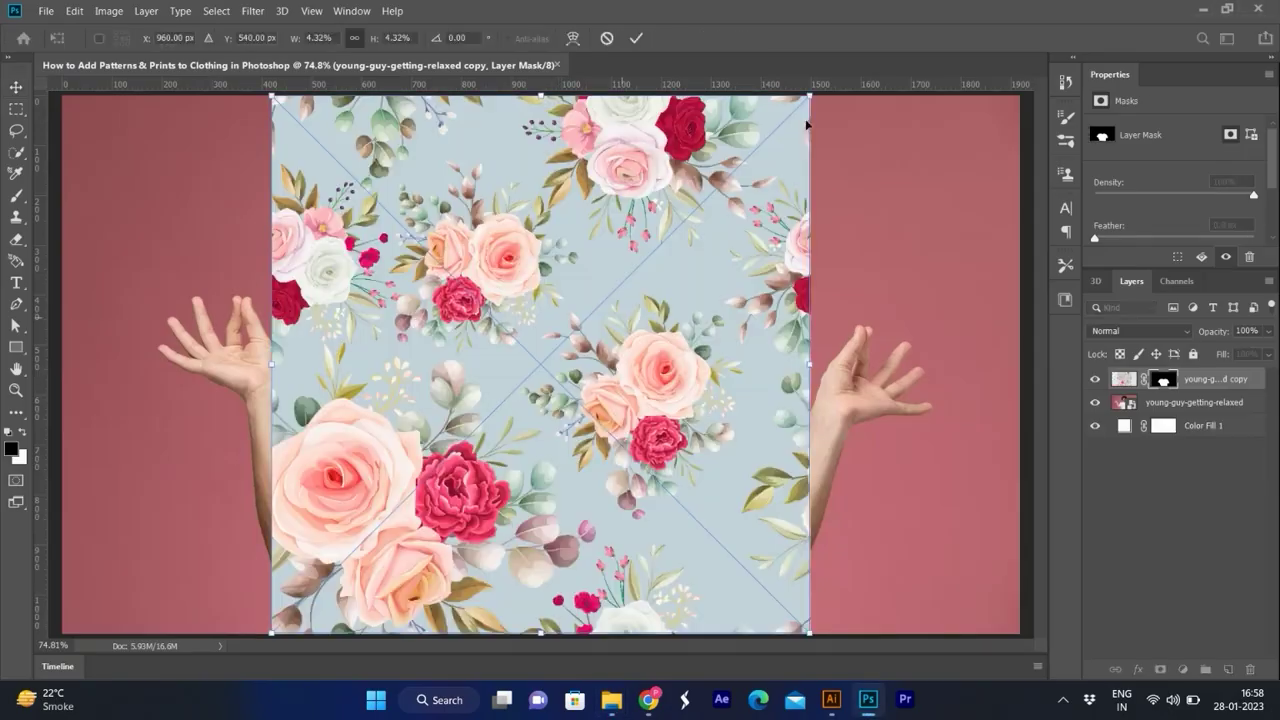
{"action": "mouse_move", "coordinate": [810, 96]}
{"action": "left_mouse_down"}
{"action": "mouse_move", "coordinate": [741, 226]}
{"action": "mouse_move", "coordinate": [750, 175]}
{"action": "left_mouse_up"}
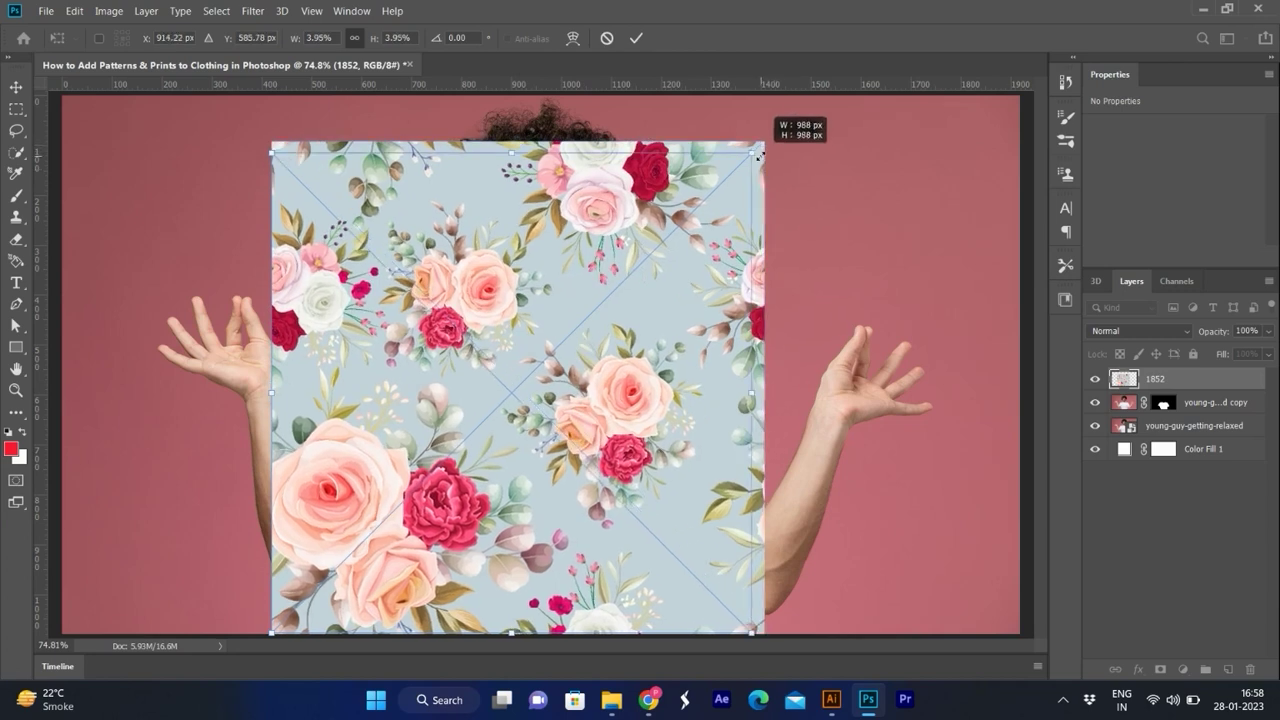
{"action": "mouse_move", "coordinate": [268, 150]}
{"action": "left_mouse_down"}
{"action": "mouse_move", "coordinate": [331, 241]}
{"action": "mouse_move", "coordinate": [284, 210]}
{"action": "left_mouse_up"}
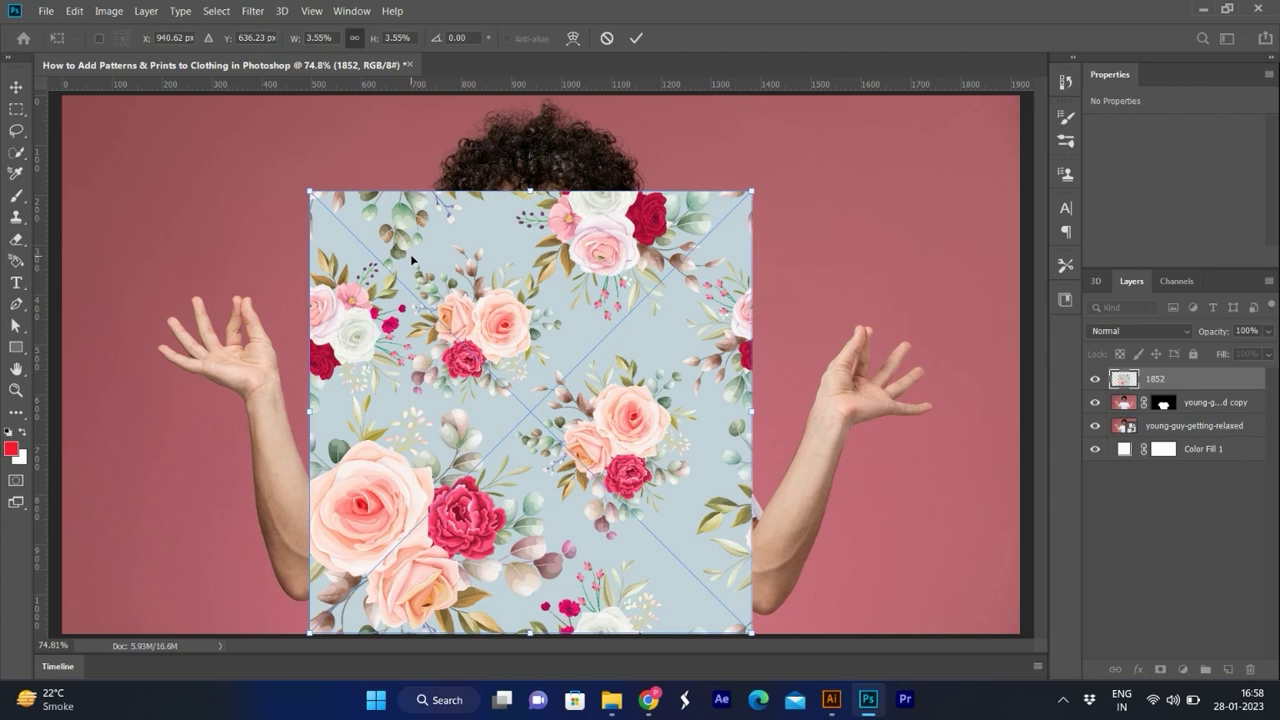
{"action": "mouse_move", "coordinate": [583, 302]}
{"action": "left_mouse_down"}
{"action": "mouse_move", "coordinate": [593, 363]}
{"action": "mouse_move", "coordinate": [582, 355]}
{"action": "left_mouse_up"}
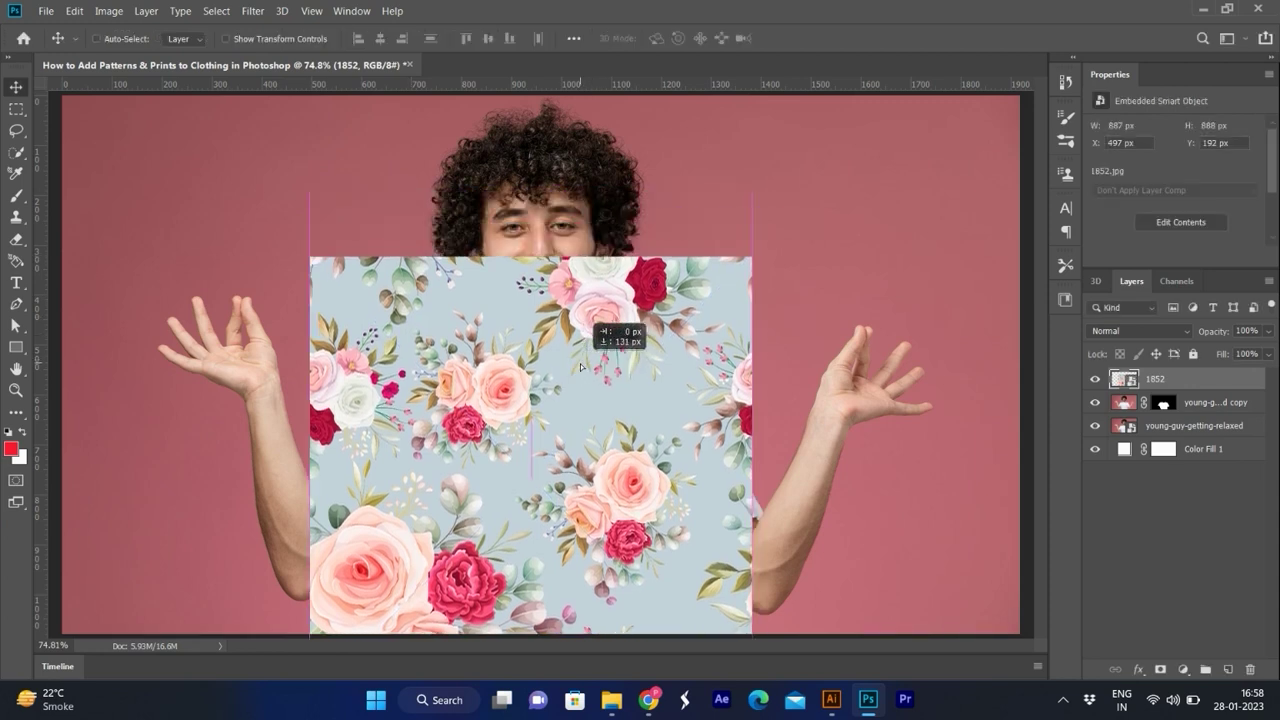
{"action": "left_click_drag", "start_coordinate": [762, 249], "coordinate": [764, 242]}
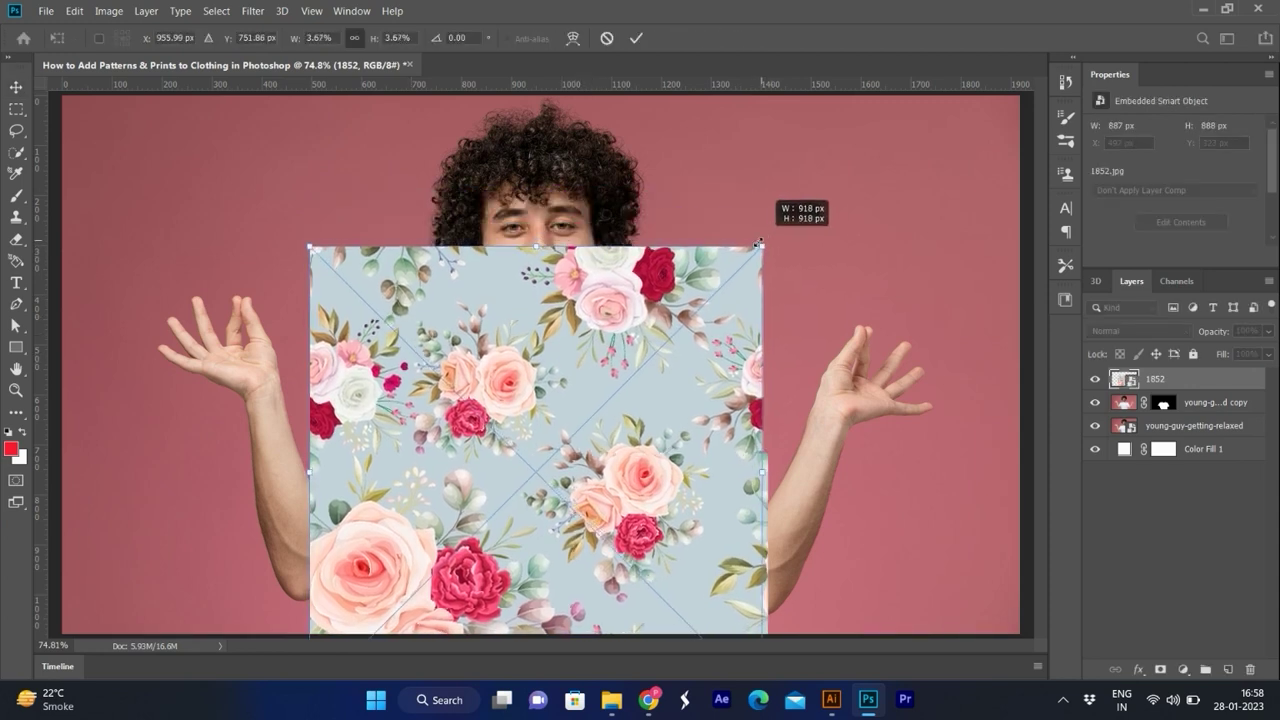
Step: Commit the pattern, mask it to the shirt selection, and delete the masked shirt copy layer
{"action": "key", "text": "Return"}
{"action": "left_click", "coordinate": [1162, 410], "text": "ctrl"}
{"action": "left_click", "coordinate": [1159, 669]}
{"action": "left_click", "coordinate": [1094, 402]}
{"action": "left_click", "coordinate": [1205, 405]}
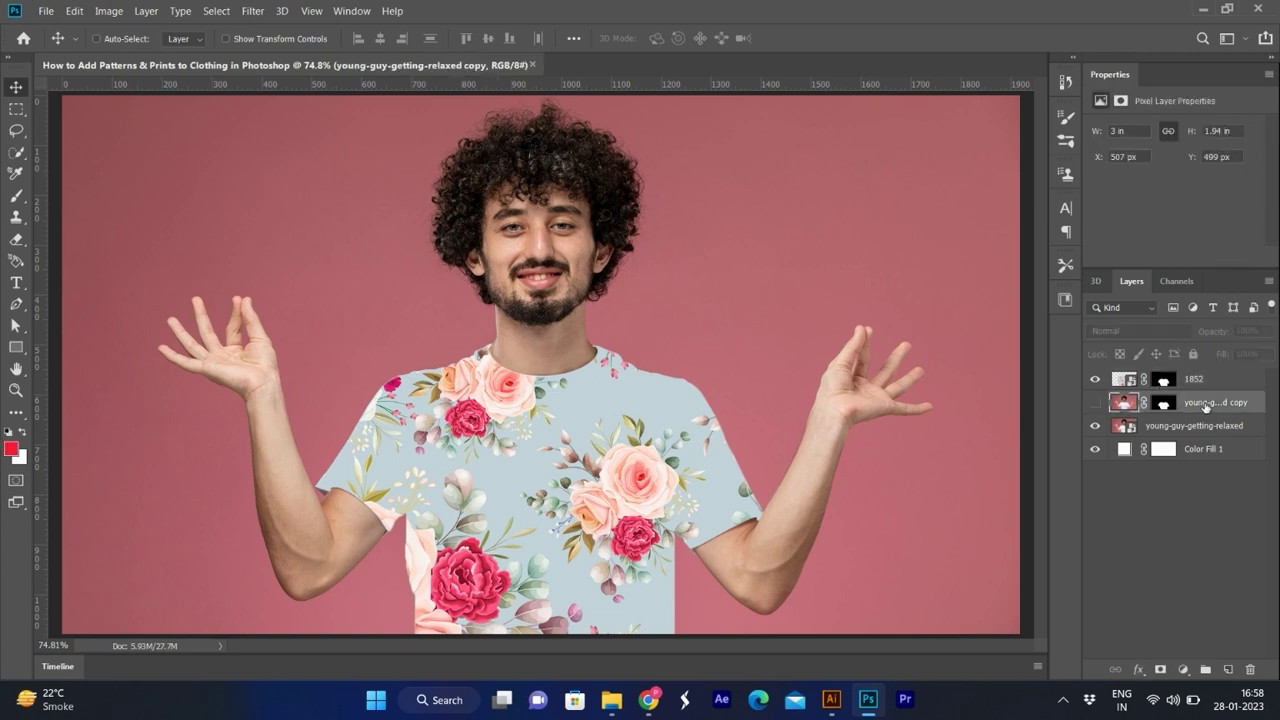
{"action": "key", "text": "Delete"}
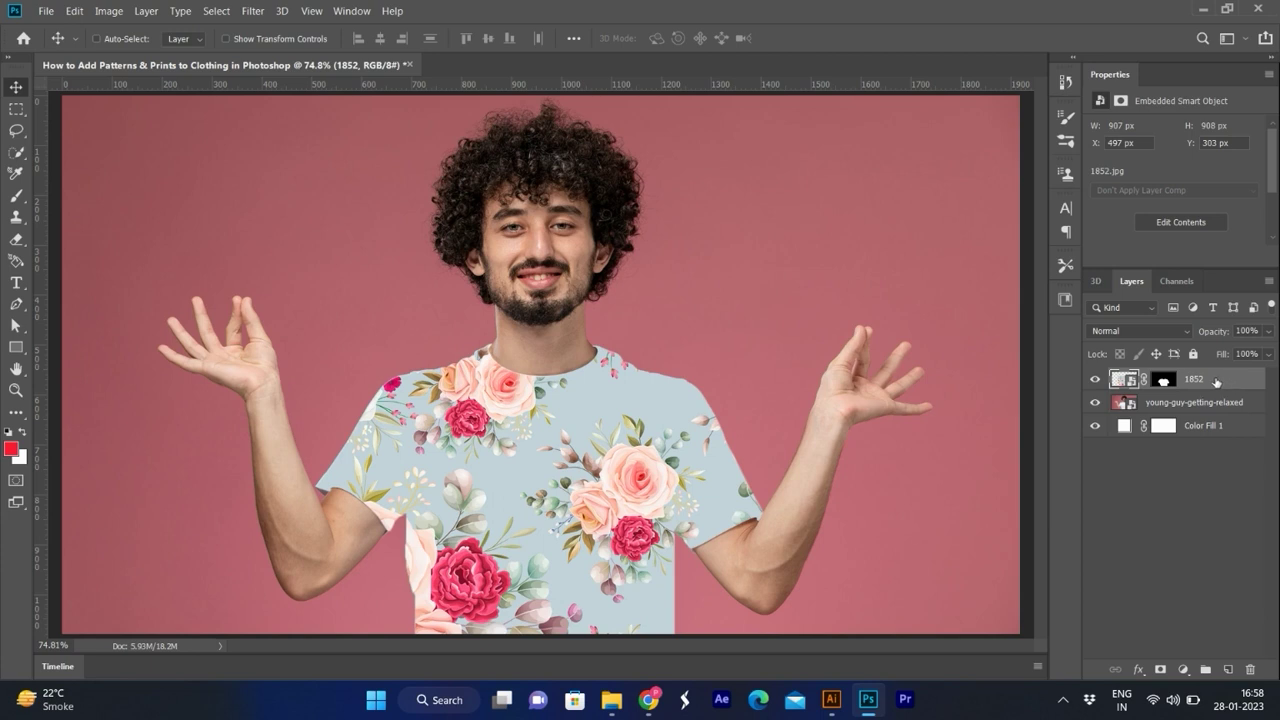
Step: Blend the 1852 layer in Linear Burn at 90% opacity with split Blend If sliders
{"action": "double_click", "coordinate": [1216, 382]}
{"action": "left_click", "coordinate": [971, 78]}
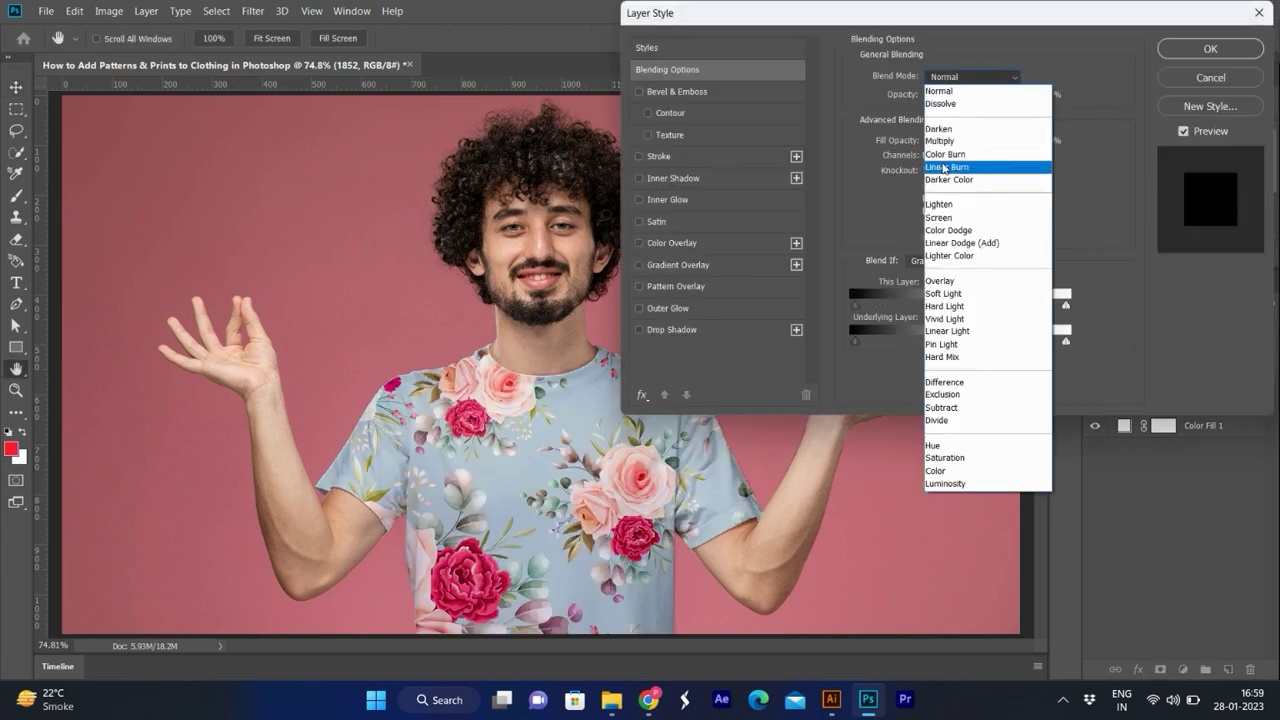
{"action": "left_click", "coordinate": [943, 167]}
{"action": "left_click_drag", "start_coordinate": [883, 305], "coordinate": [885, 307]}
{"action": "left_click_drag", "start_coordinate": [948, 334], "coordinate": [949, 338]}
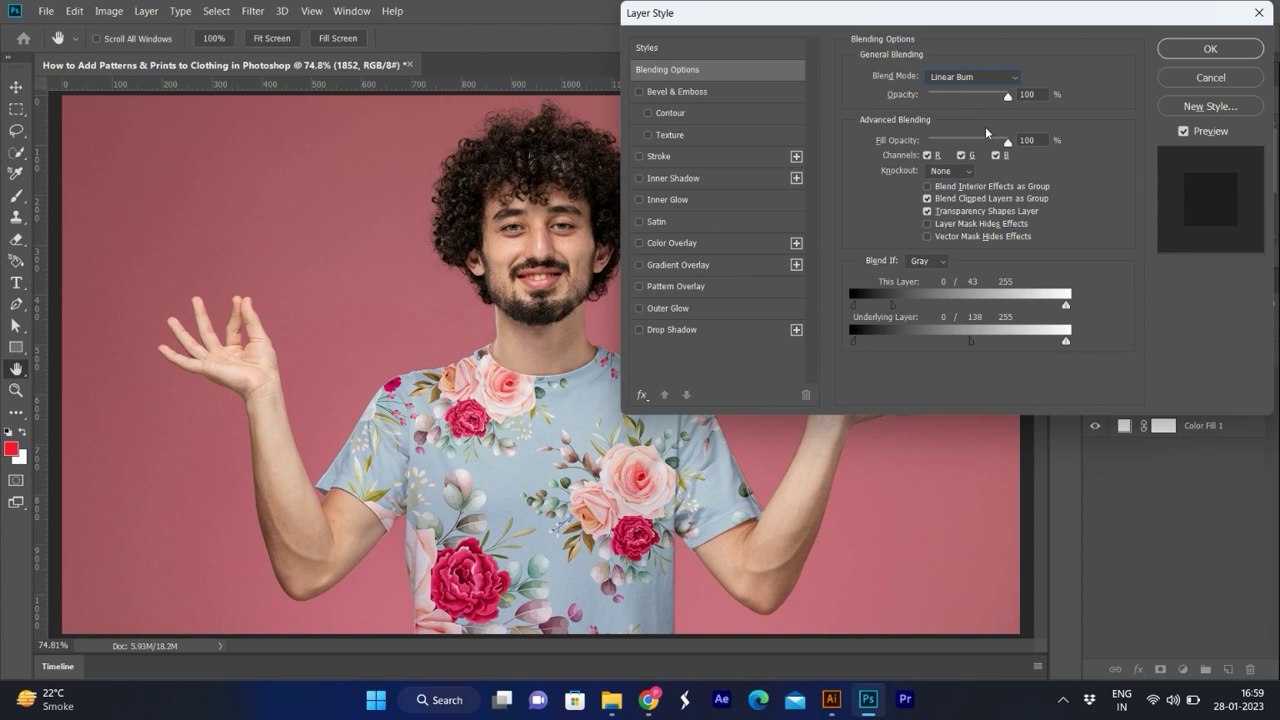
{"action": "left_click", "coordinate": [950, 73]}
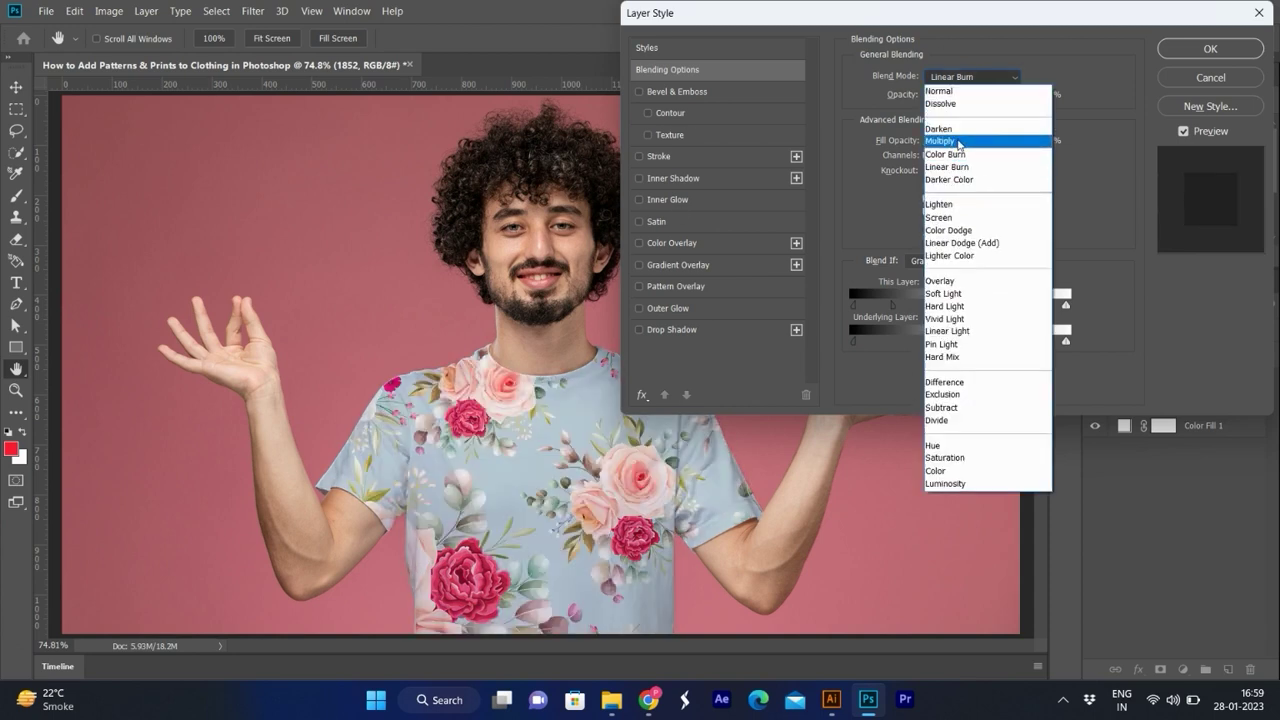
{"action": "left_click", "coordinate": [955, 166]}
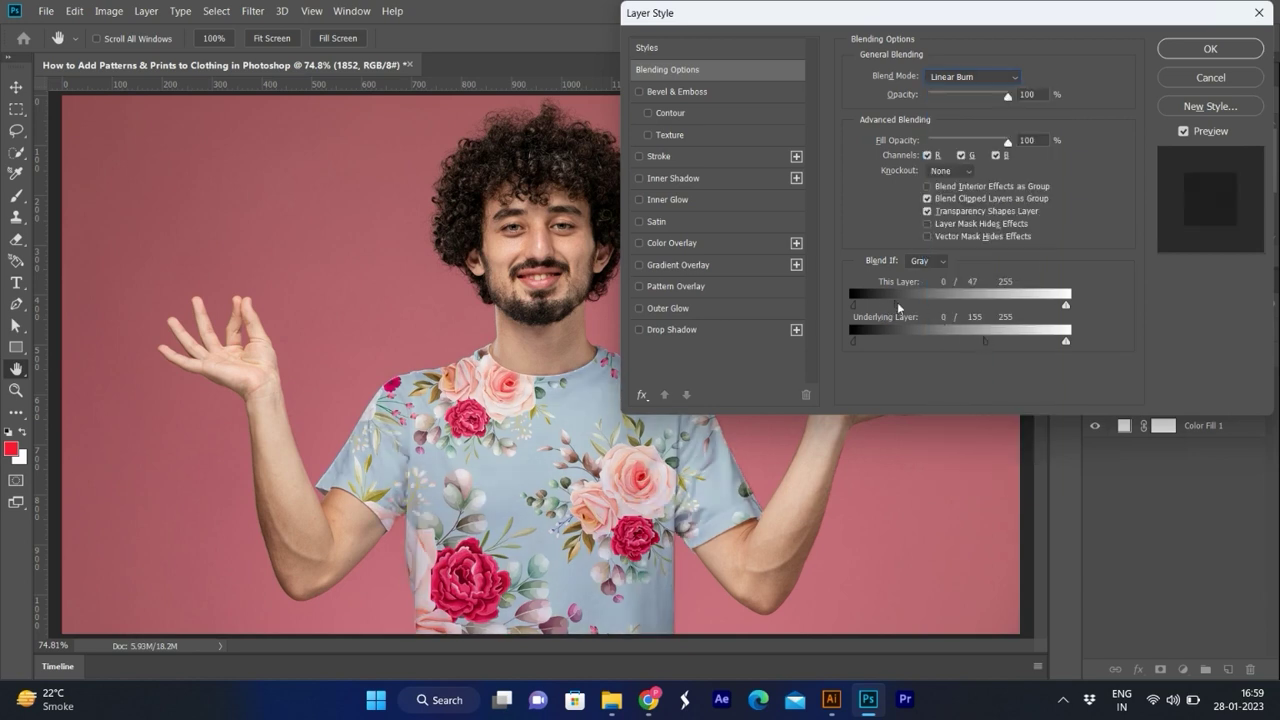
{"action": "left_click_drag", "start_coordinate": [893, 305], "coordinate": [882, 307]}
{"action": "left_click_drag", "start_coordinate": [1008, 94], "coordinate": [991, 96]}
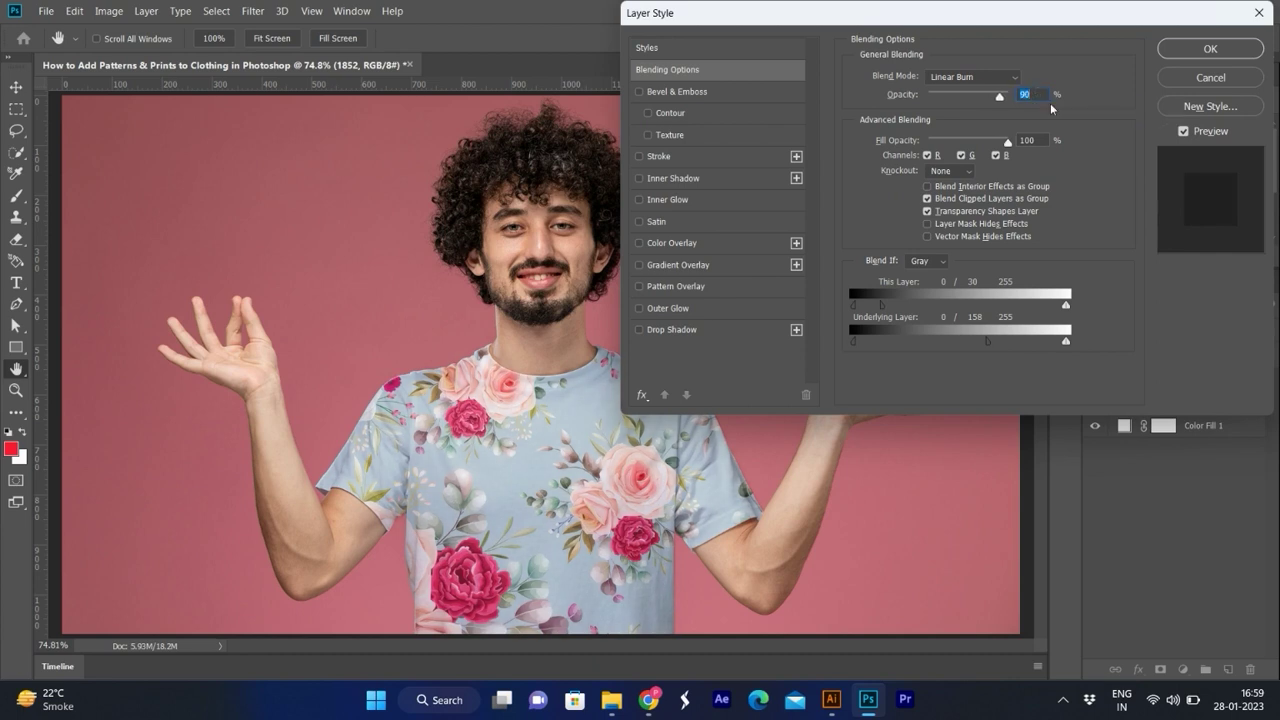
{"action": "key", "text": "Return"}
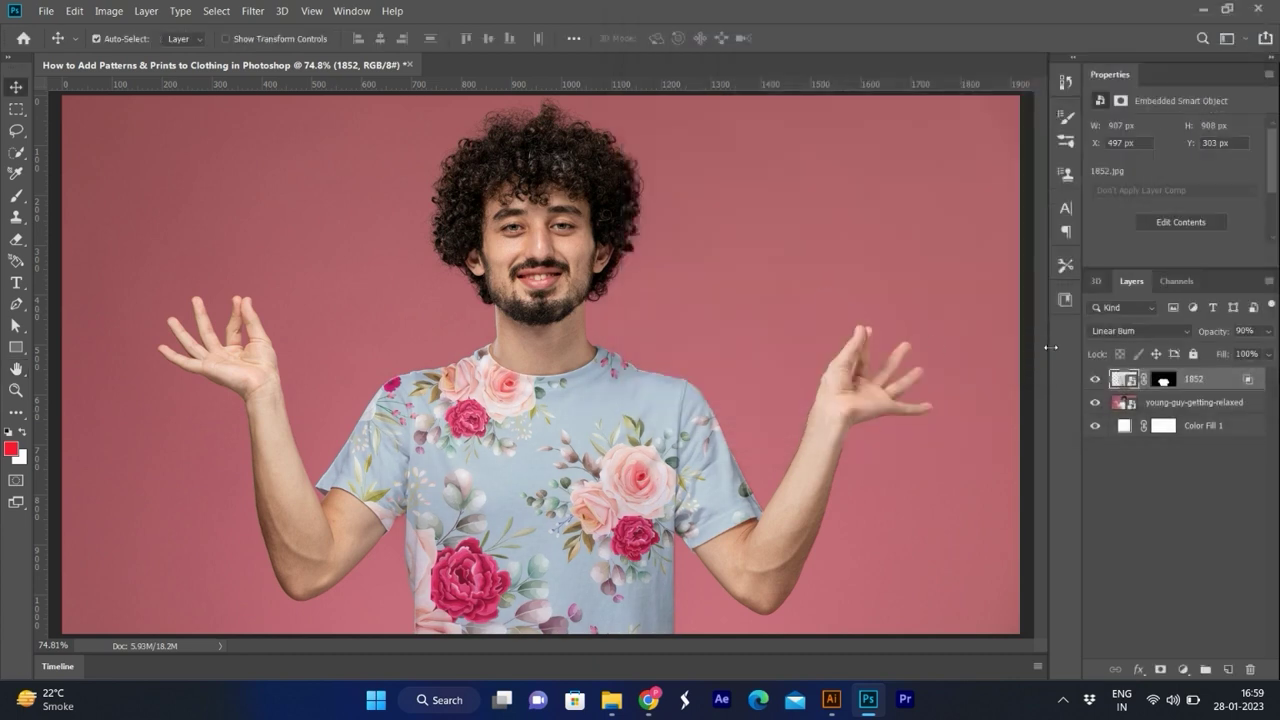
Step: Shape an S-curve in Curves with a lowered shadow point and raised highlight point, checking Preview
{"action": "key", "text": "ctrl+m"}
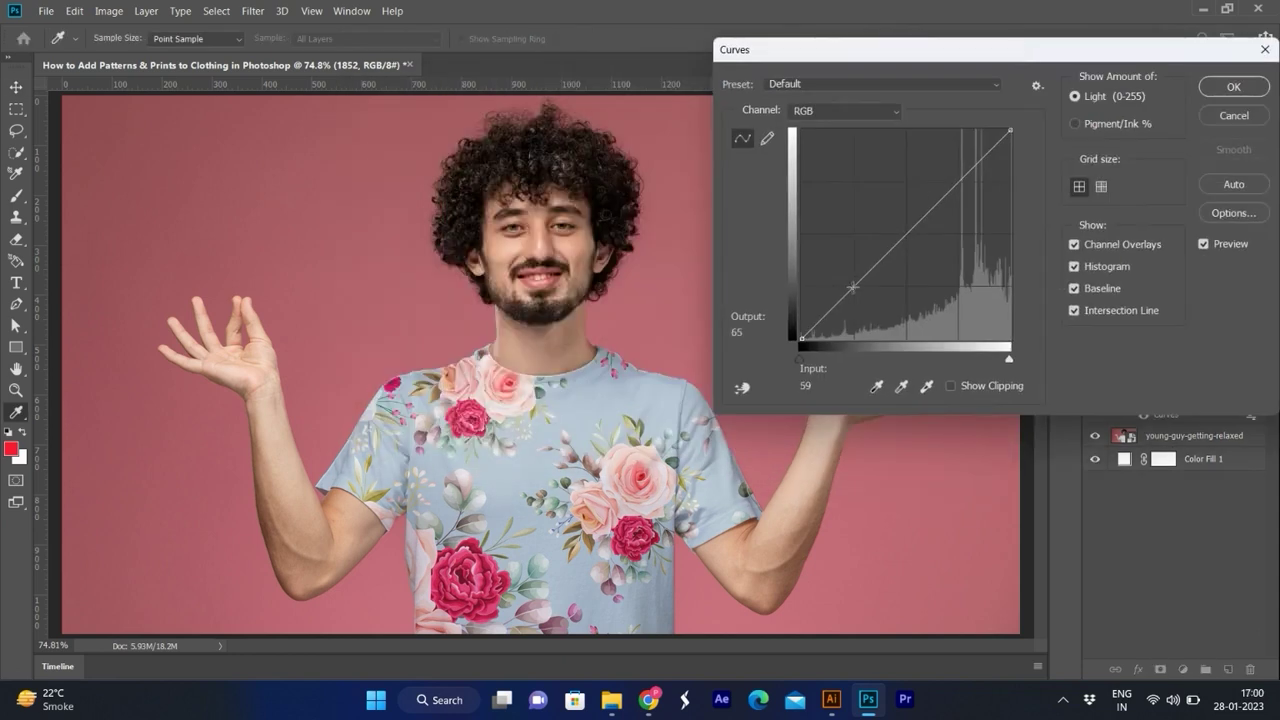
{"action": "left_click_drag", "start_coordinate": [852, 287], "coordinate": [863, 296]}
{"action": "left_click_drag", "start_coordinate": [977, 172], "coordinate": [966, 157]}
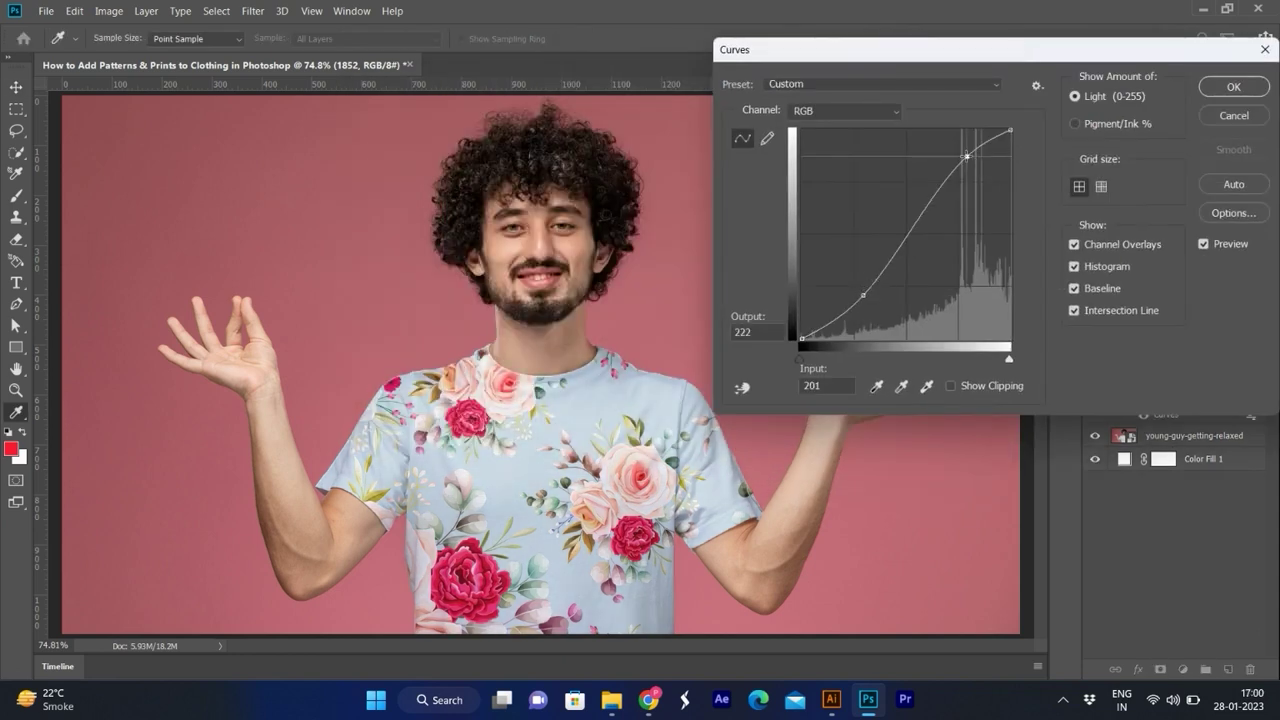
{"action": "left_click_drag", "start_coordinate": [863, 296], "coordinate": [854, 297]}
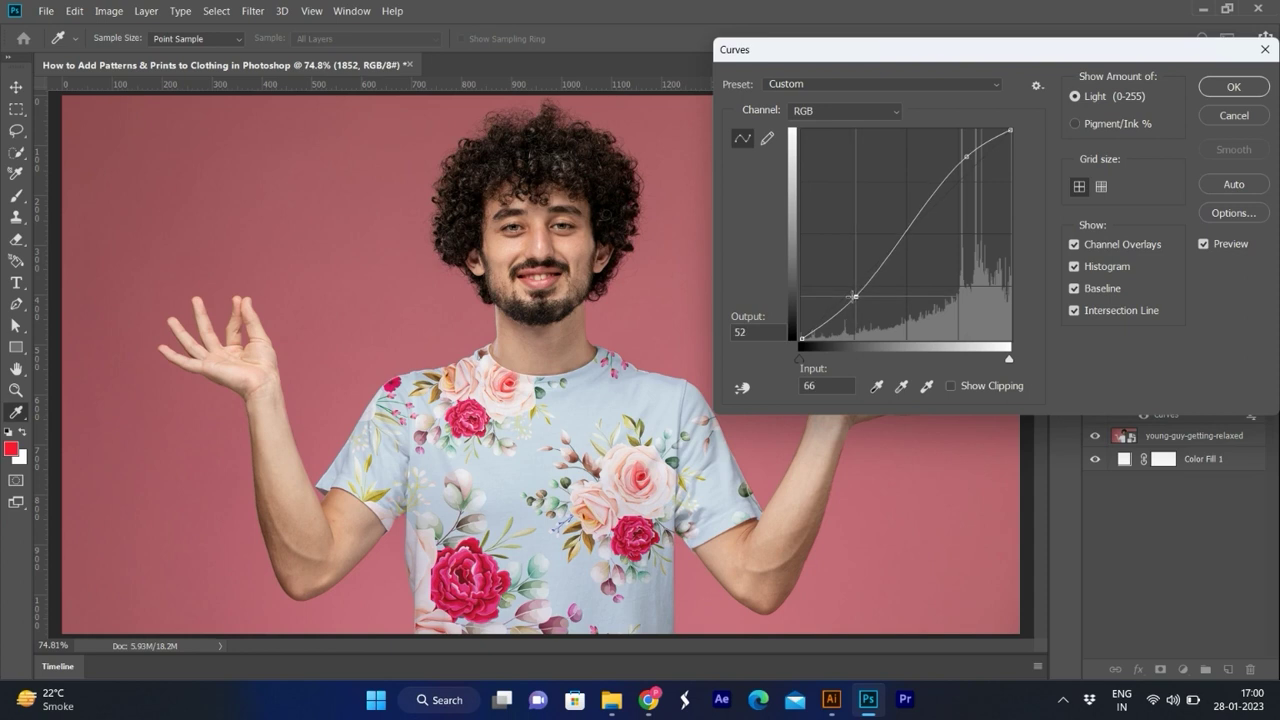
{"action": "left_click_drag", "start_coordinate": [964, 153], "coordinate": [967, 160]}
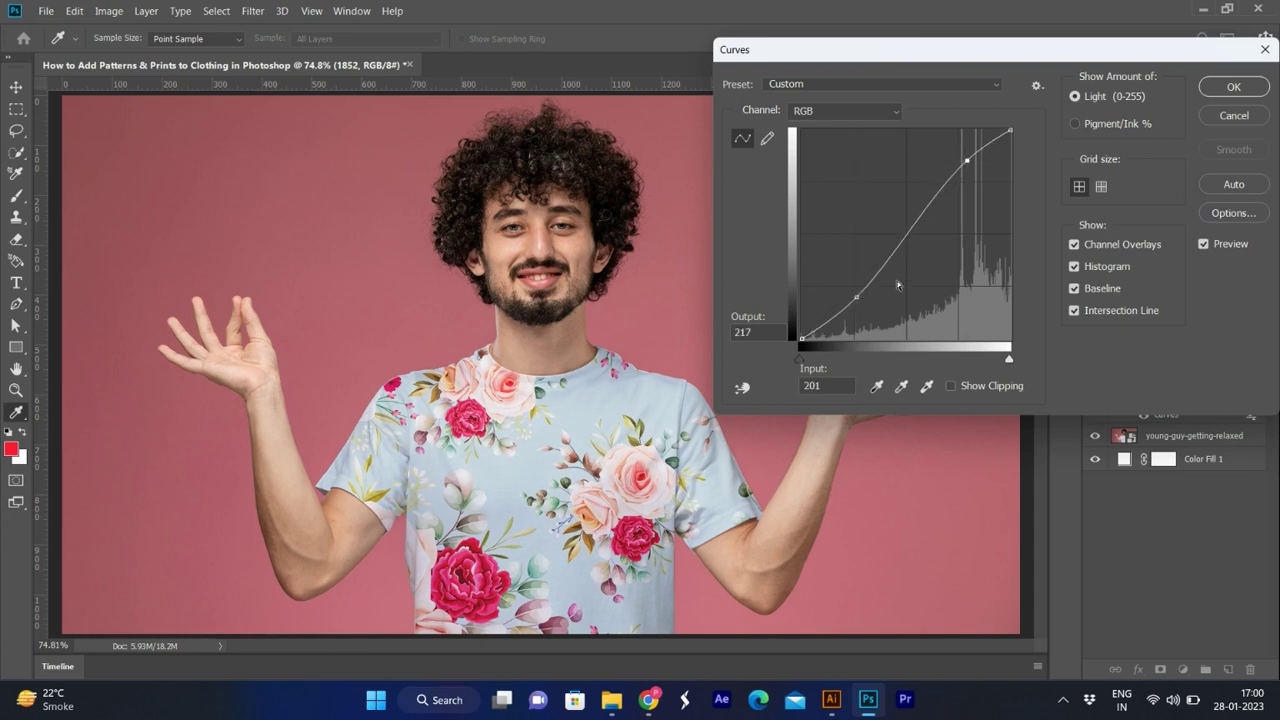
{"action": "left_click_drag", "start_coordinate": [857, 297], "coordinate": [856, 304]}
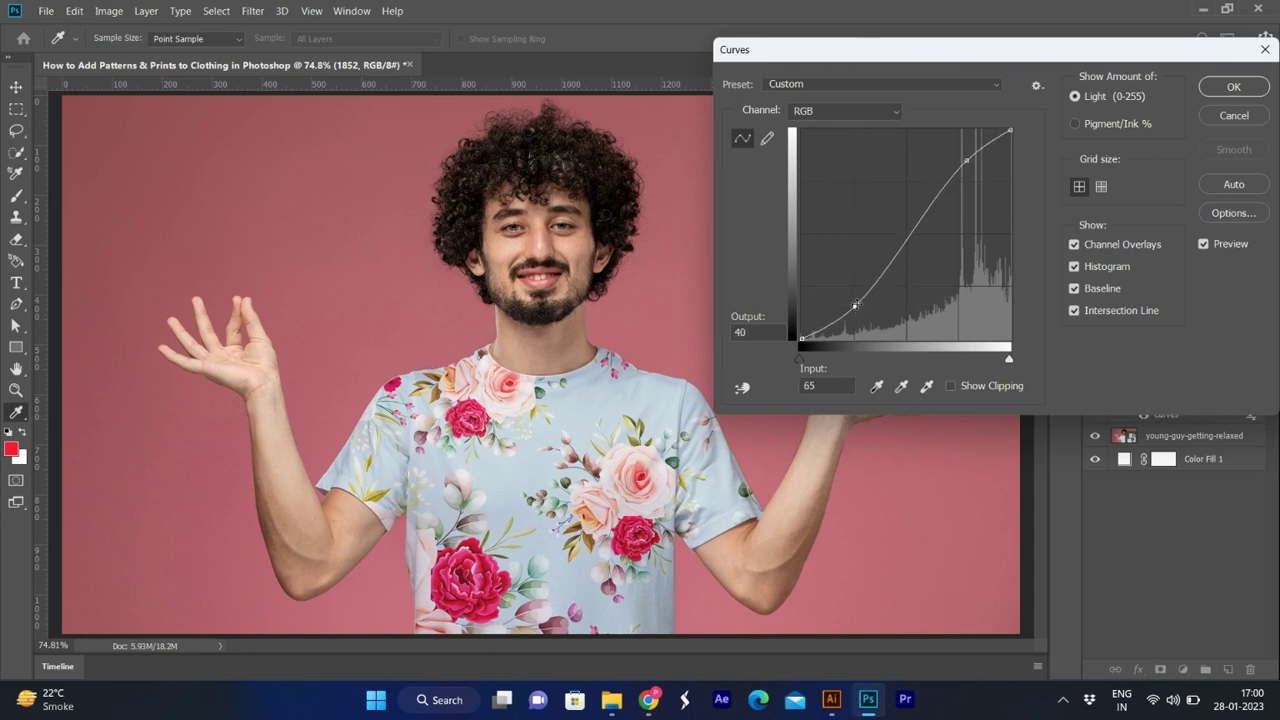
{"action": "left_click", "coordinate": [1204, 245]}
Step: Apply the Curves filter and add a black Linear Dodge (Add) Inner Glow sized 54 from the Edge
{"action": "left_click", "coordinate": [1234, 87]}
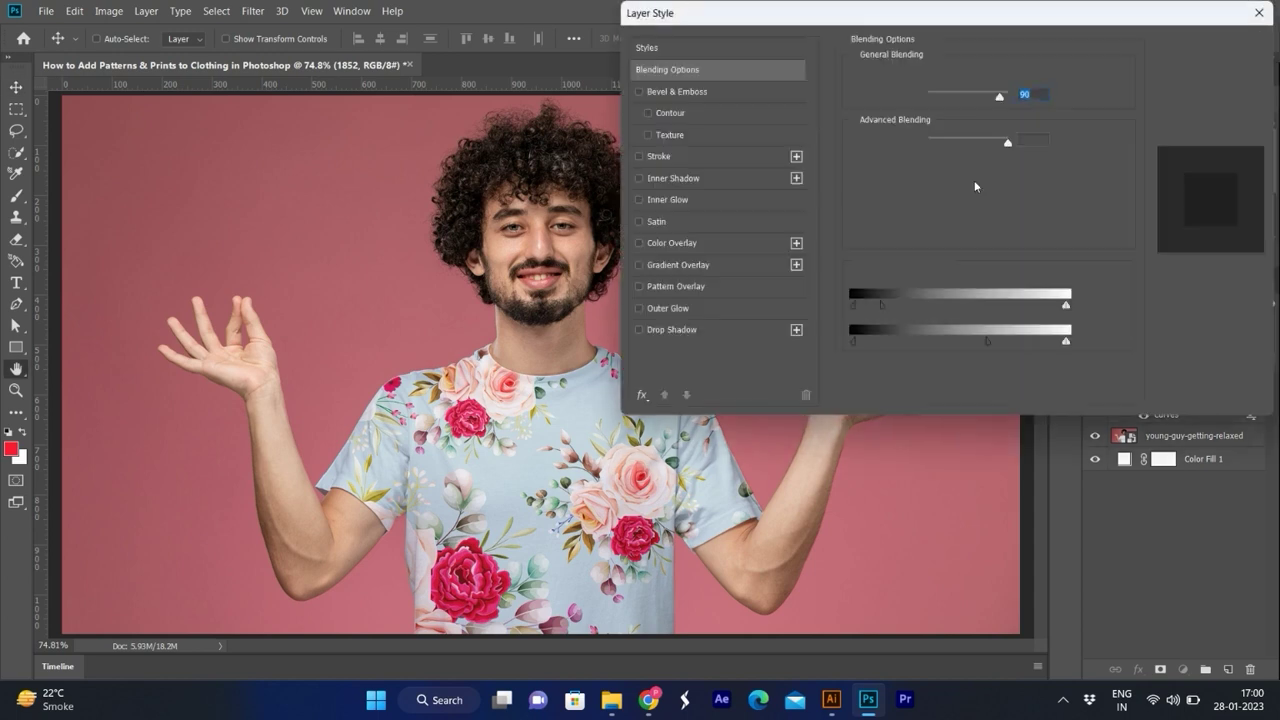
{"action": "left_click", "coordinate": [675, 200]}
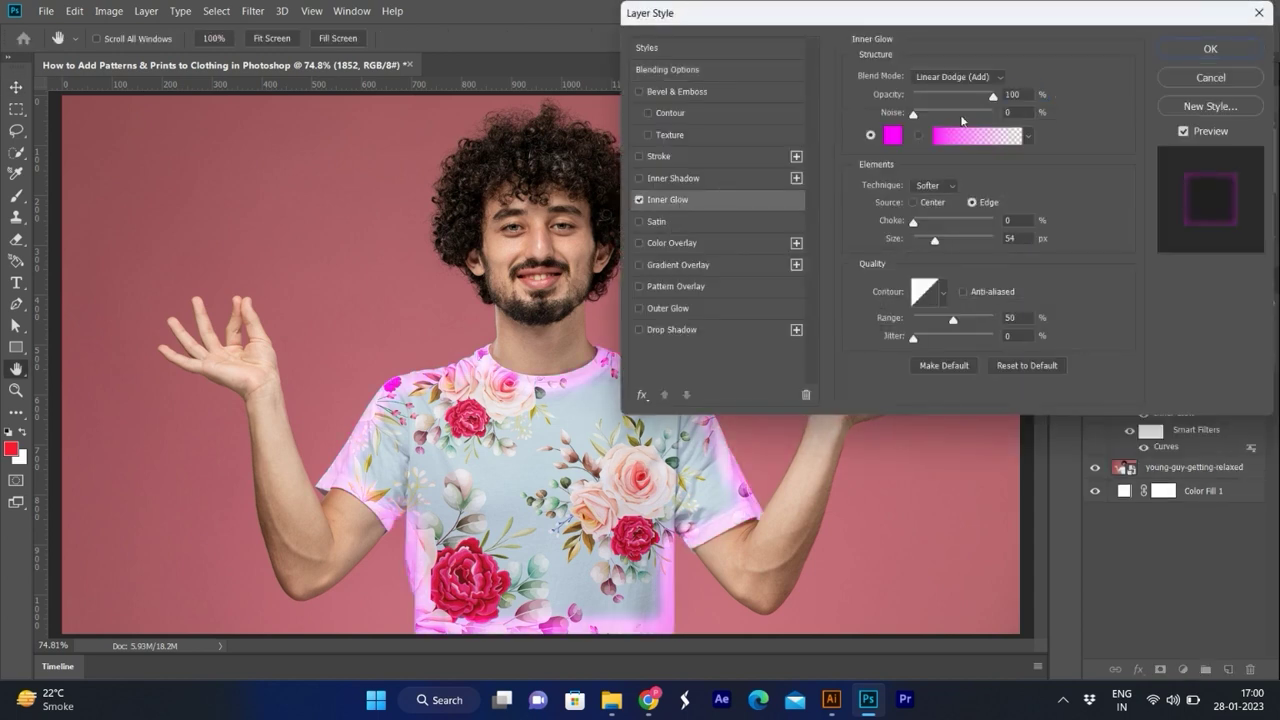
{"action": "left_click", "coordinate": [892, 135]}
{"action": "left_click", "coordinate": [839, 432]}
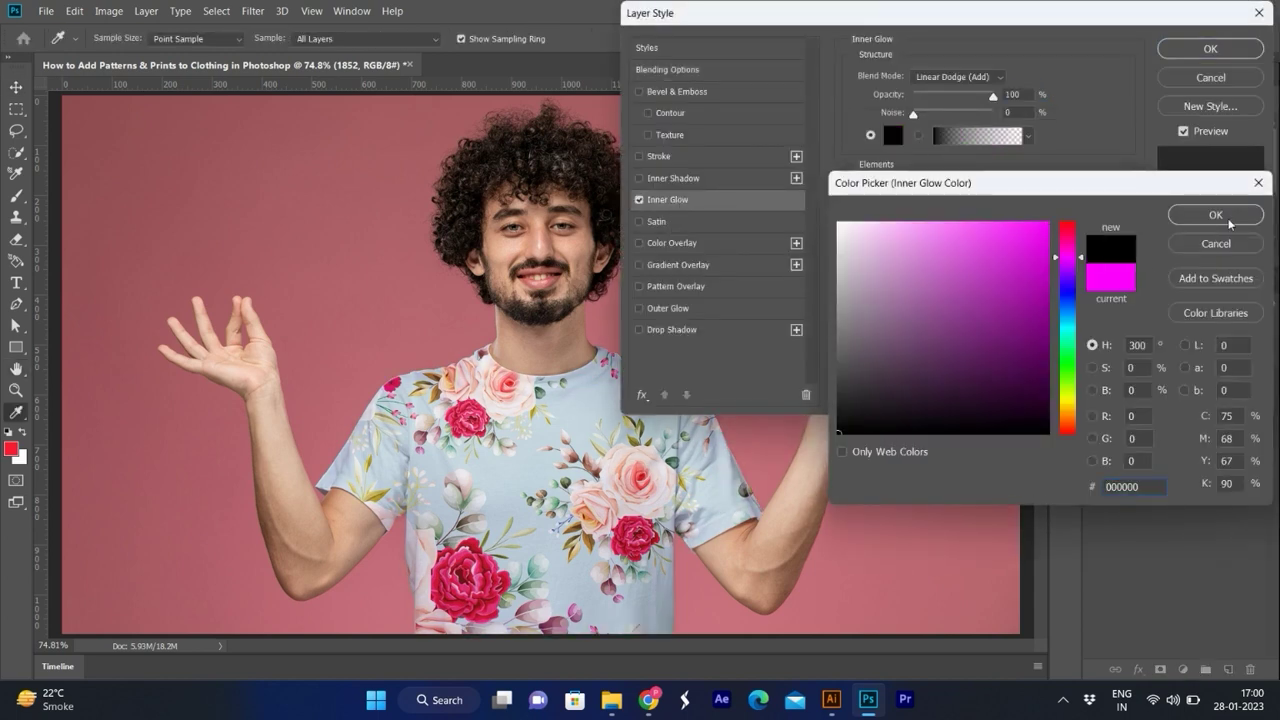
{"action": "left_click", "coordinate": [1216, 216]}
{"action": "left_click", "coordinate": [958, 77]}
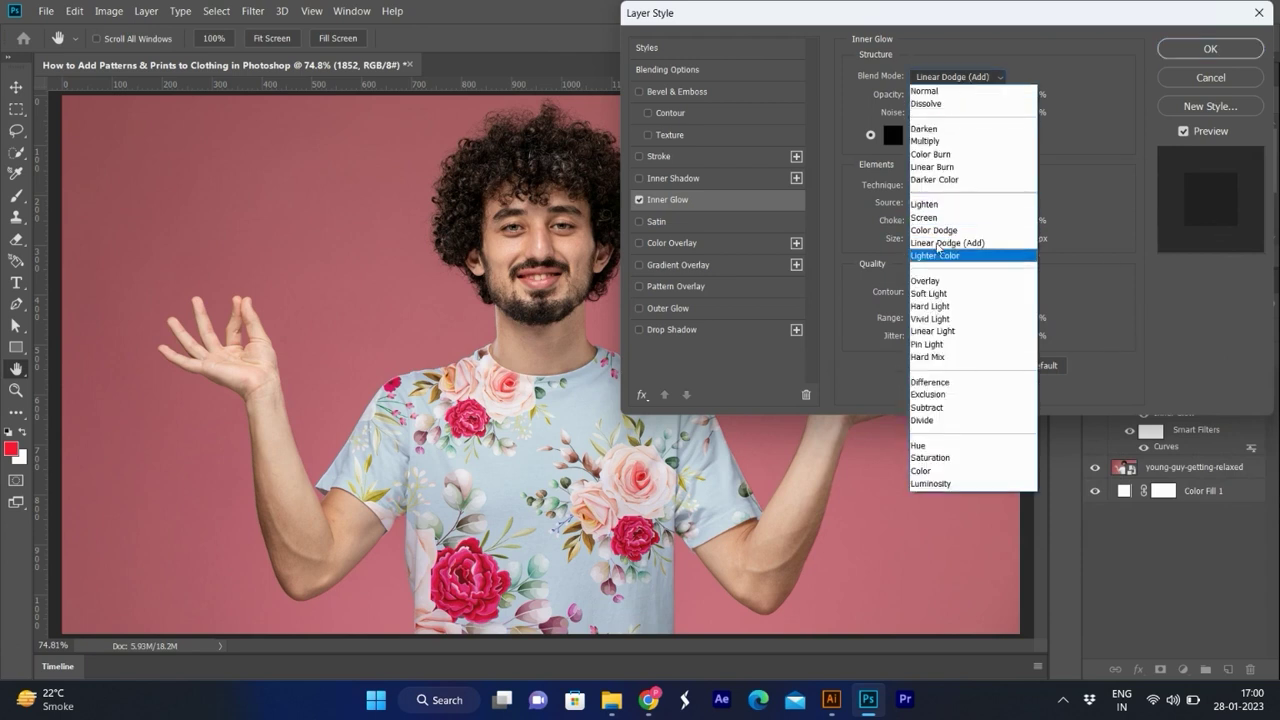
{"action": "left_click", "coordinate": [868, 289]}
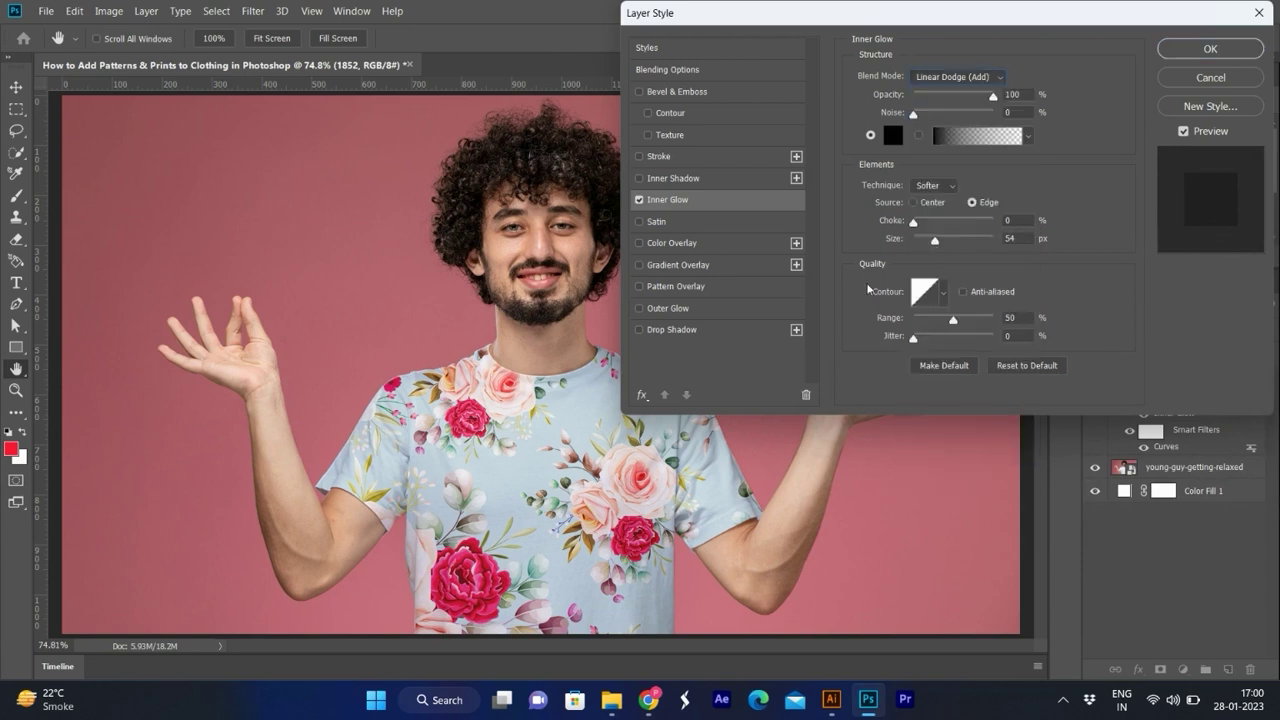
{"action": "left_click", "coordinate": [1183, 132]}
{"action": "mouse_move", "coordinate": [935, 241]}
{"action": "left_mouse_down"}
{"action": "mouse_move", "coordinate": [965, 241]}
{"action": "mouse_move", "coordinate": [932, 241]}
{"action": "left_mouse_up"}
{"action": "left_click", "coordinate": [932, 203]}
{"action": "left_click", "coordinate": [973, 203]}
Step: Try Multiply for the glow, then return it to Linear Dodge (Add) at 100% opacity and apply
{"action": "left_click", "coordinate": [990, 77]}
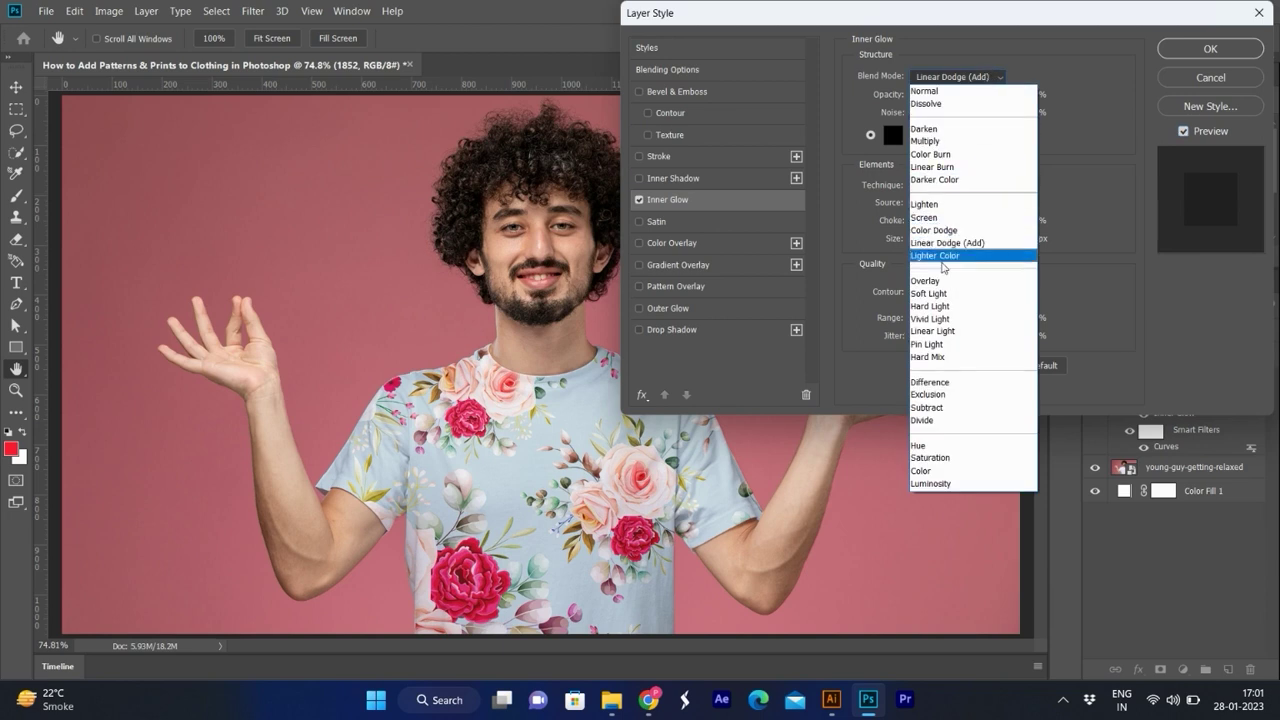
{"action": "left_click", "coordinate": [958, 142]}
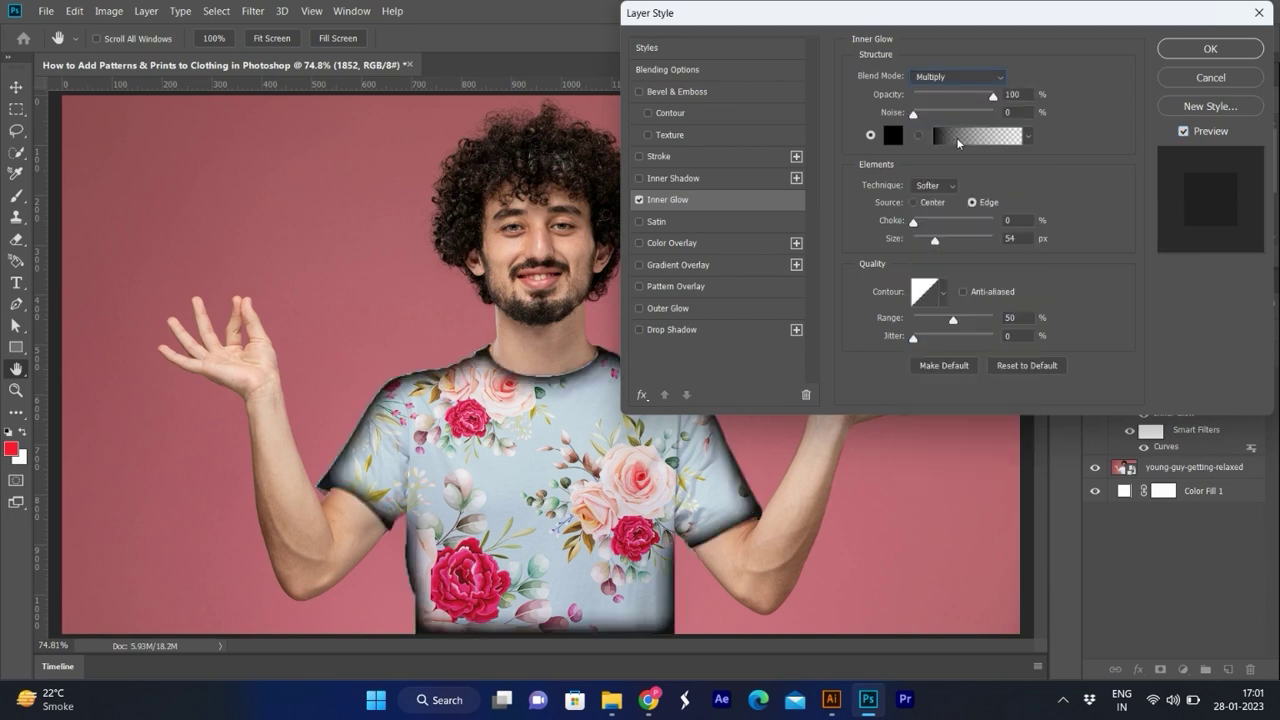
{"action": "left_click_drag", "start_coordinate": [955, 96], "coordinate": [930, 95]}
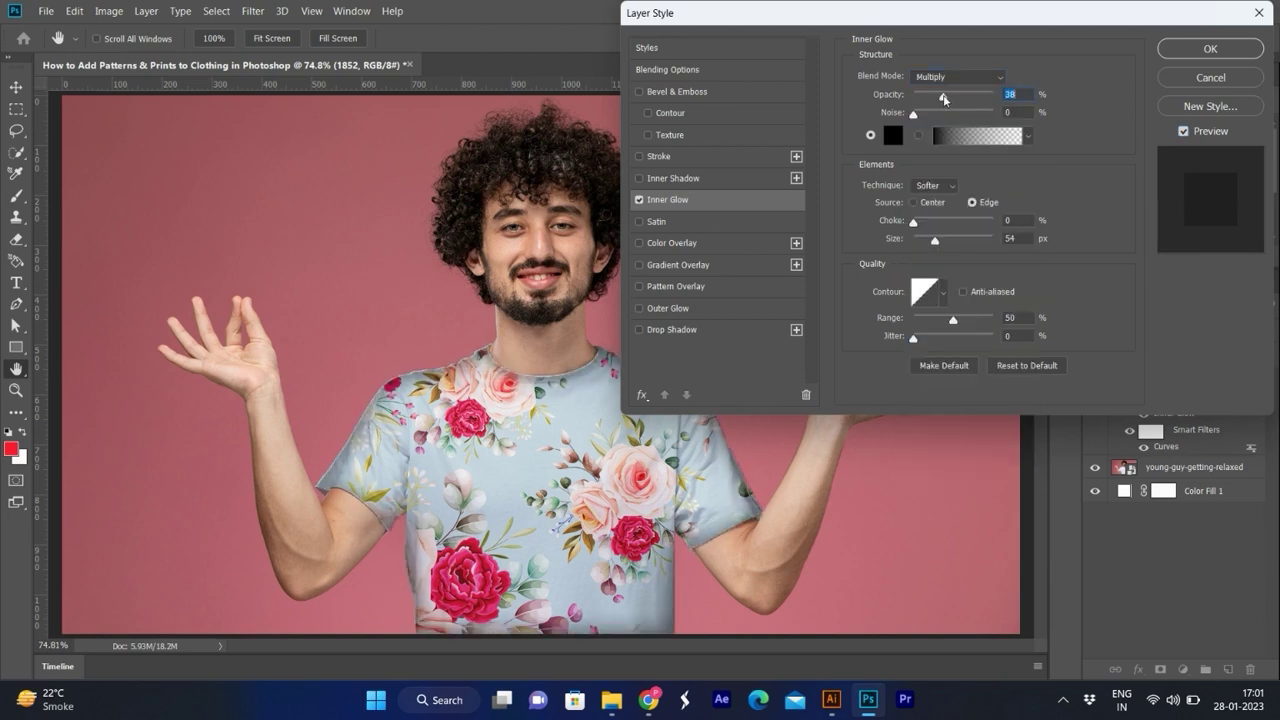
{"action": "left_click", "coordinate": [947, 78]}
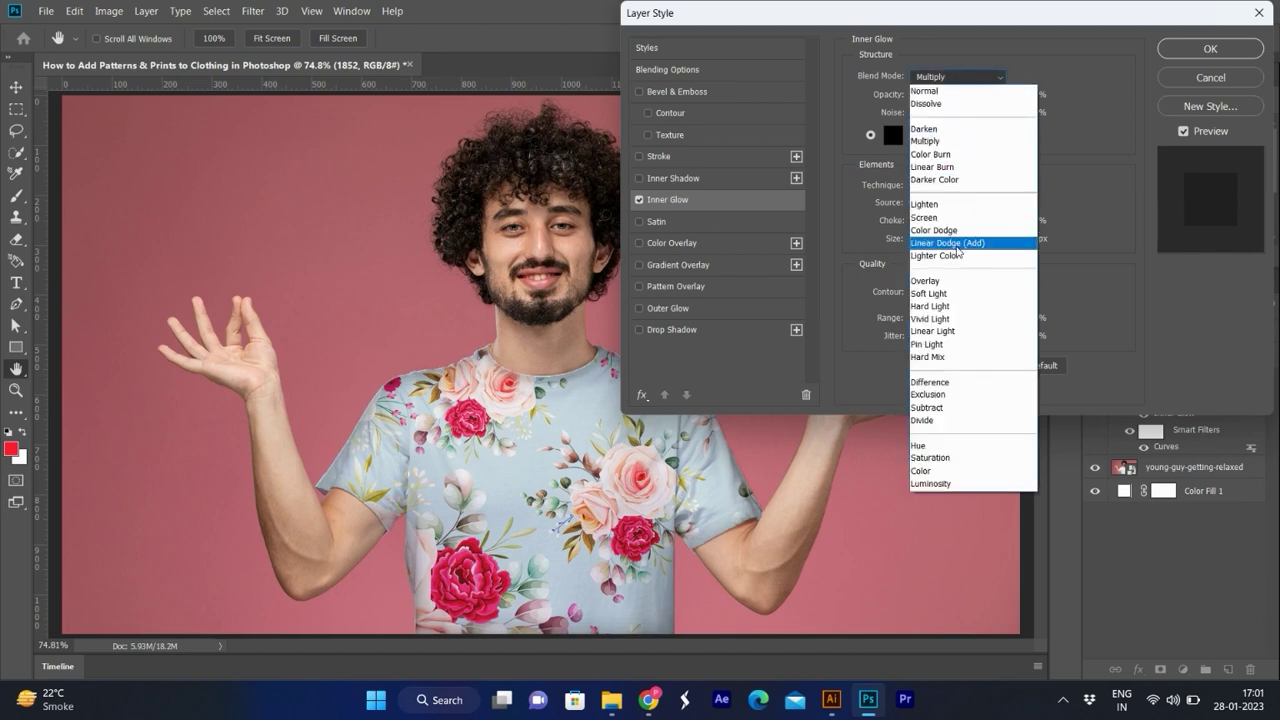
{"action": "left_click", "coordinate": [957, 243]}
{"action": "left_click_drag", "start_coordinate": [930, 96], "coordinate": [1103, 92]}
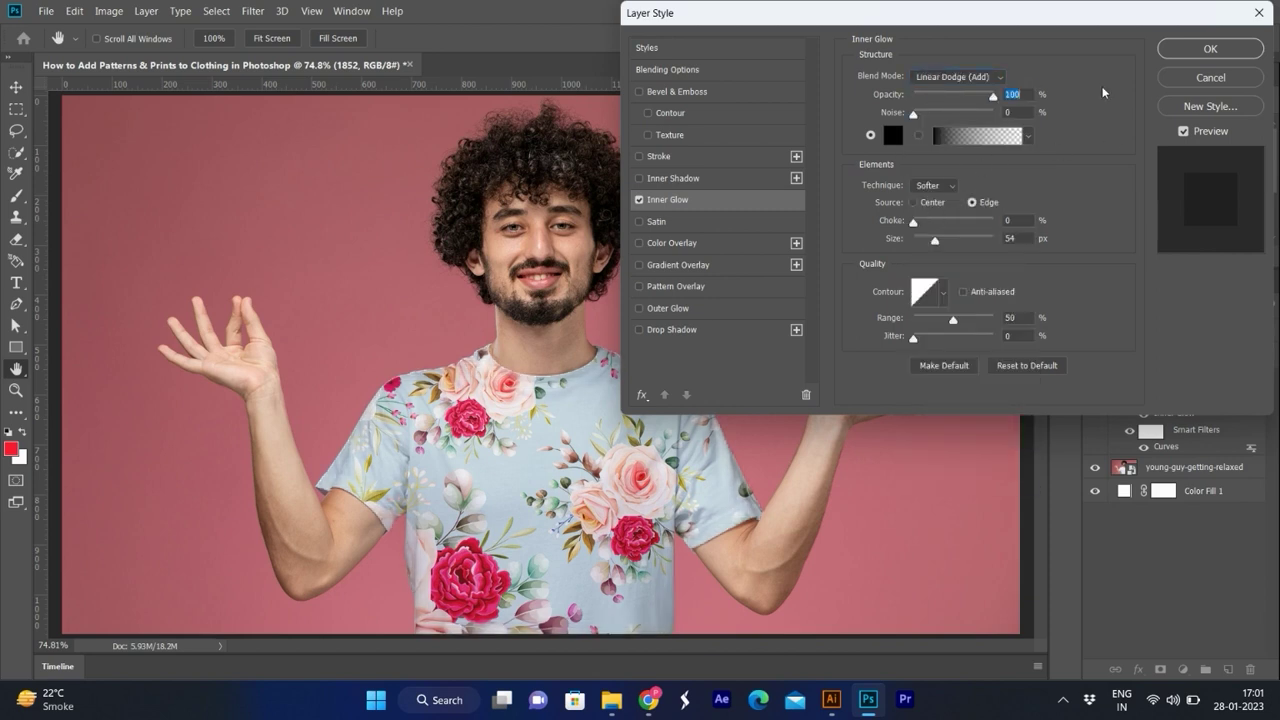
{"action": "left_click", "coordinate": [1201, 55]}
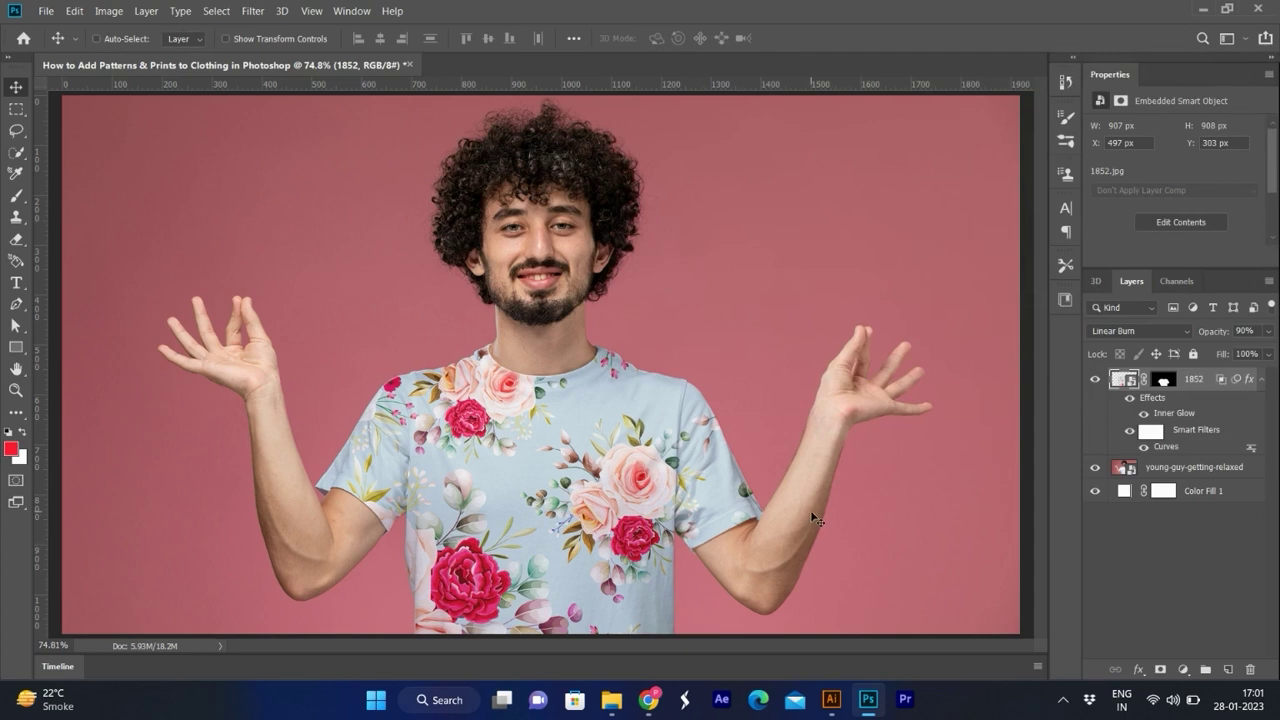
Step: Toggle layer 1852's visibility to compare the shirt with and without the pattern
{"action": "left_click", "coordinate": [1096, 380]}
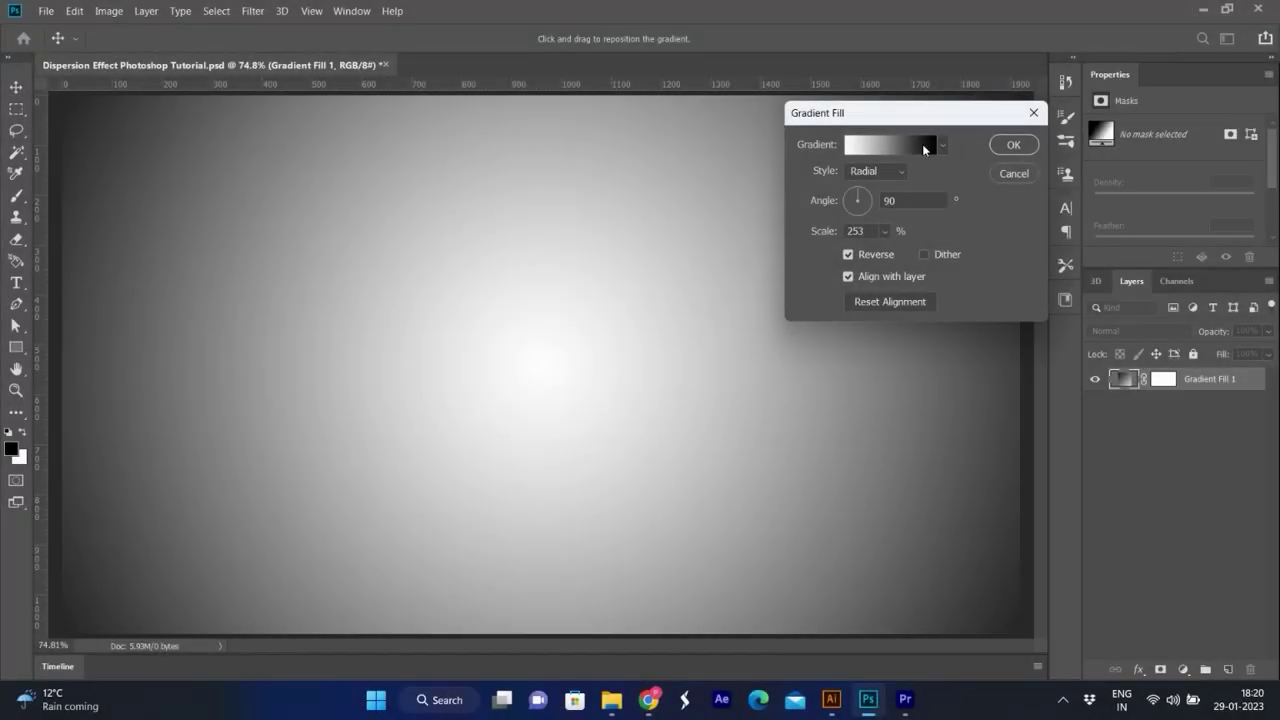
Step: Give Gradient Fill 1 a Radial style at 250% scale, then place and commit the bride's portrait
{"action": "left_click", "coordinate": [888, 173]}
{"action": "mouse_move", "coordinate": [885, 230]}
{"action": "left_mouse_down"}
{"action": "mouse_move", "coordinate": [901, 250]}
{"action": "mouse_move", "coordinate": [888, 255]}
{"action": "left_mouse_up"}
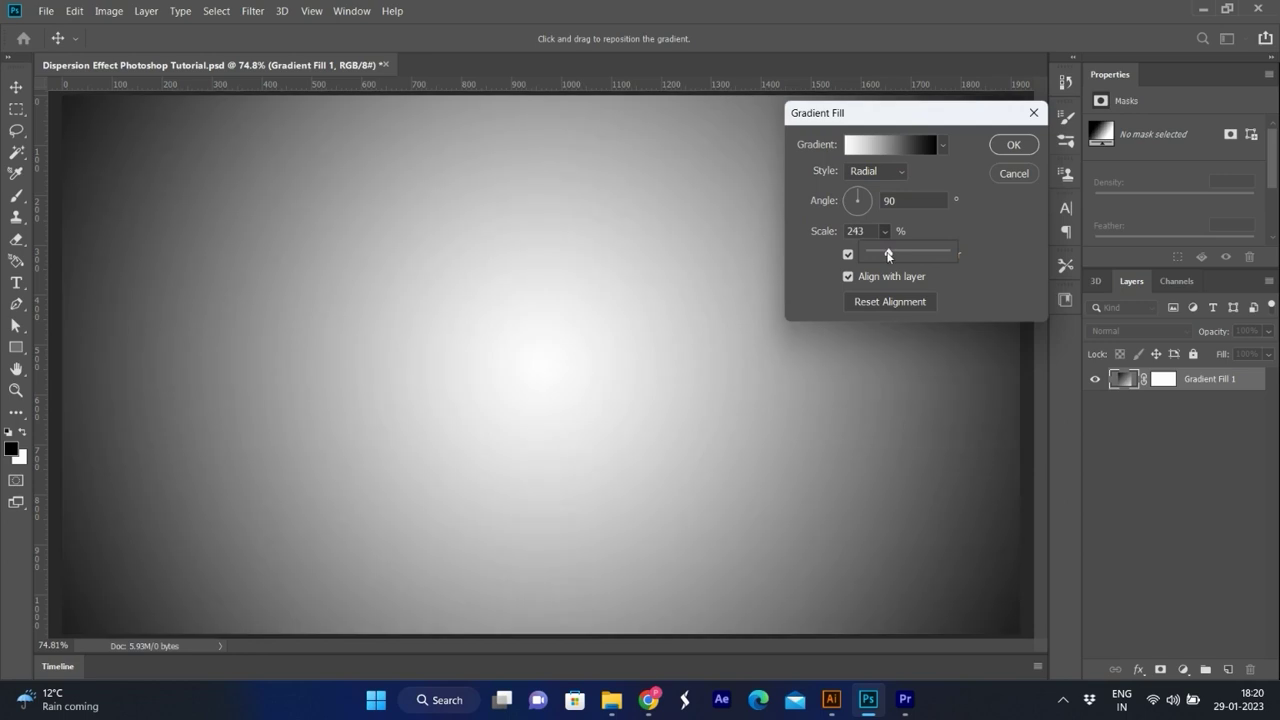
{"action": "left_click", "coordinate": [856, 231]}
{"action": "type", "text": "25"}
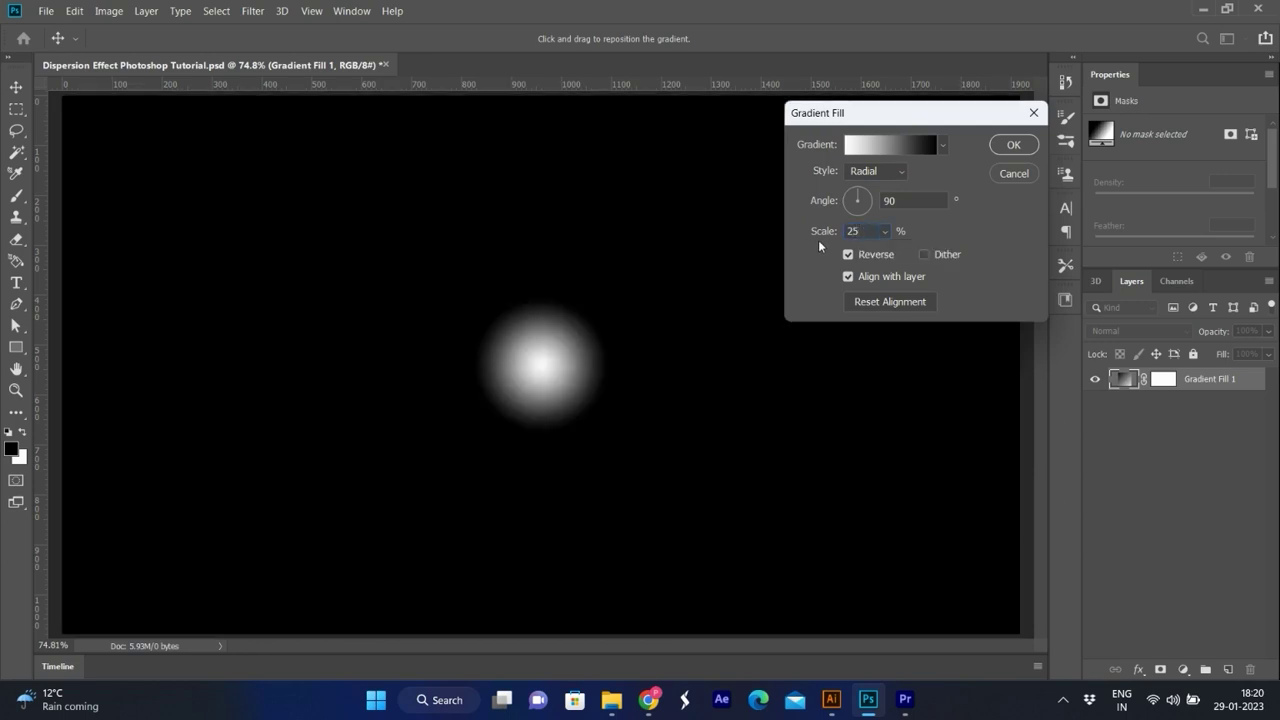
{"action": "type", "text": "0"}
{"action": "left_click", "coordinate": [1012, 146]}
{"action": "mouse_move", "coordinate": [624, 246]}
{"action": "left_mouse_down"}
{"action": "mouse_move", "coordinate": [820, 566]}
{"action": "mouse_move", "coordinate": [634, 347]}
{"action": "left_mouse_up"}
{"action": "key", "text": "Return"}
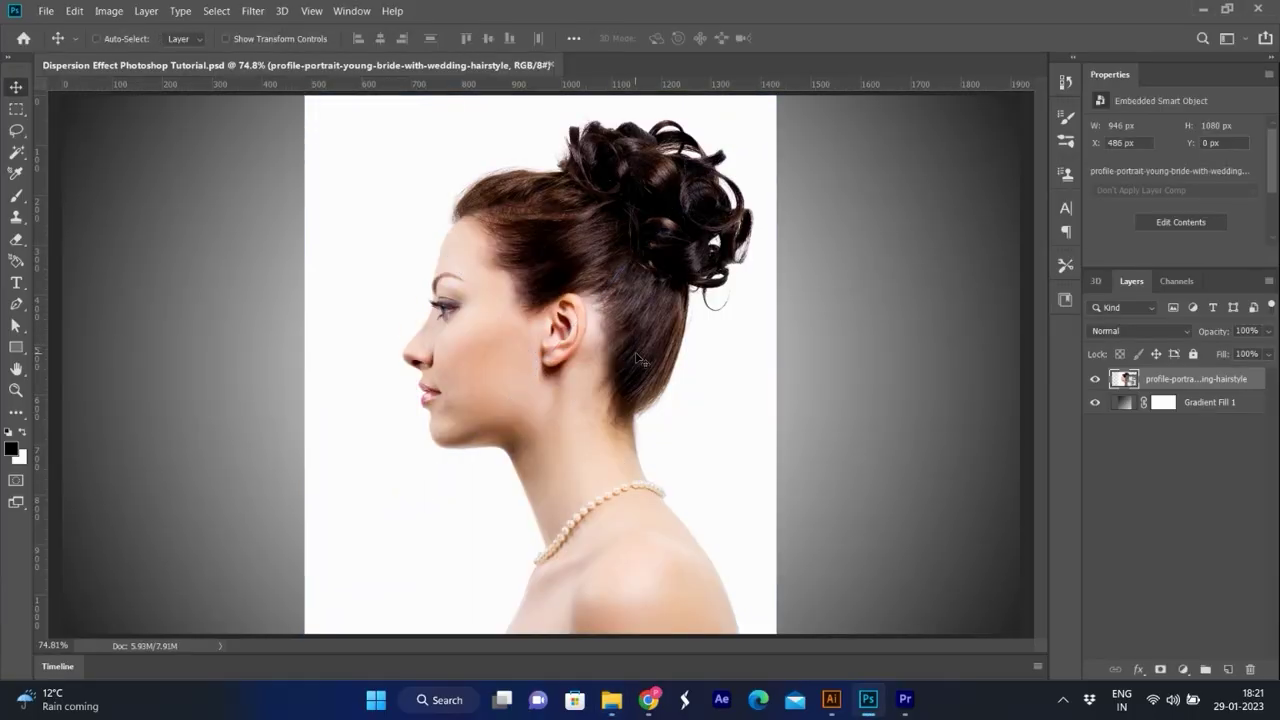
Step: Select the woman automatically with Select > Subject
{"action": "left_click", "coordinate": [216, 11]}
{"action": "left_click", "coordinate": [277, 196]}
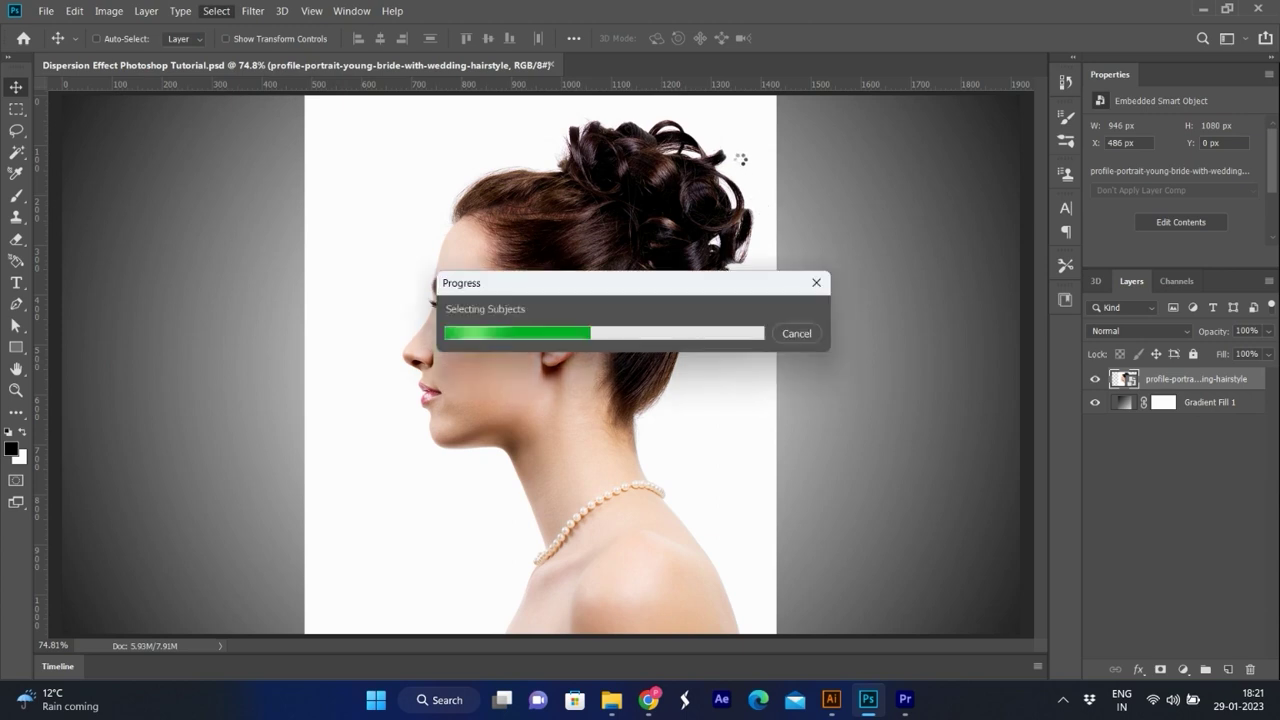
{"action": "scroll", "coordinate": [677, 146], "scroll_direction": "up", "scroll_amount": 2}
{"action": "scroll", "coordinate": [677, 146], "scroll_direction": "up", "scroll_amount": 1}
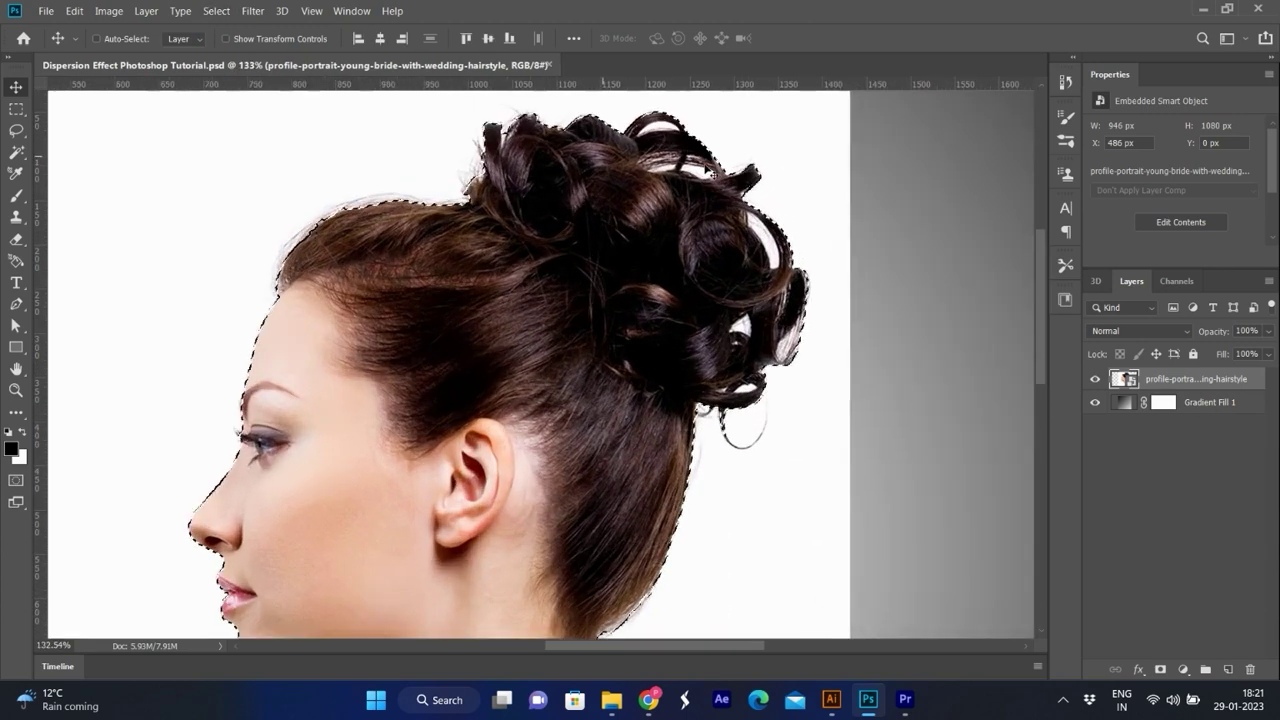
Step: Enter Quick Mask and set up a small Soft Round brush for edge refinement
{"action": "key", "text": "q"}
{"action": "scroll", "coordinate": [688, 187], "scroll_direction": "up", "scroll_amount": 2}
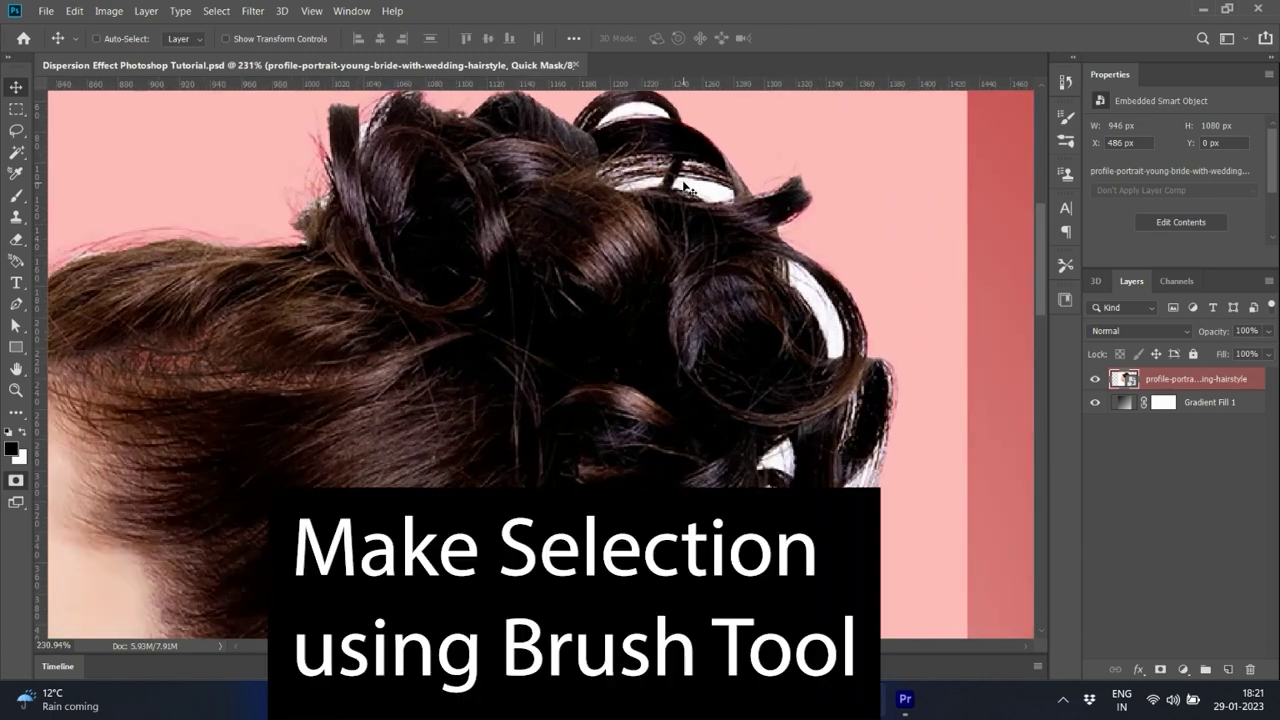
{"action": "key", "text": "b"}
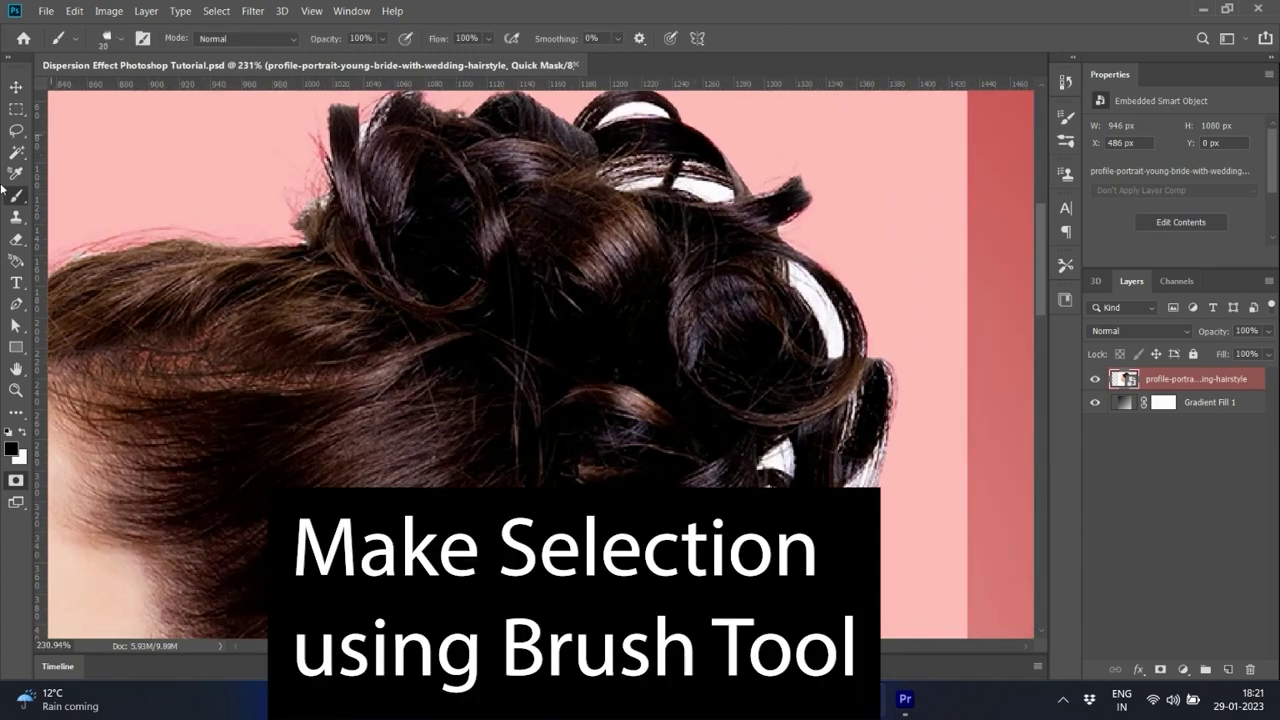
{"action": "left_click", "coordinate": [122, 41]}
{"action": "left_click", "coordinate": [38, 163]}
{"action": "left_click", "coordinate": [656, 186]}
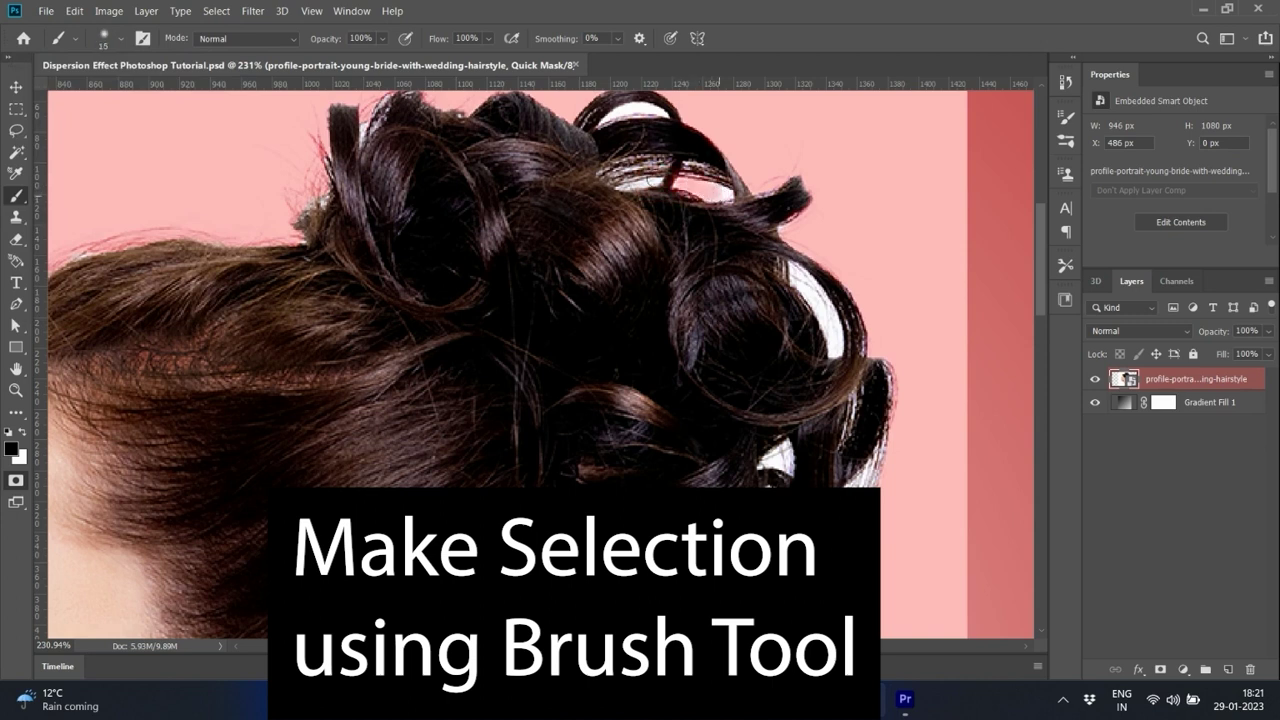
{"action": "left_click", "coordinate": [119, 41]}
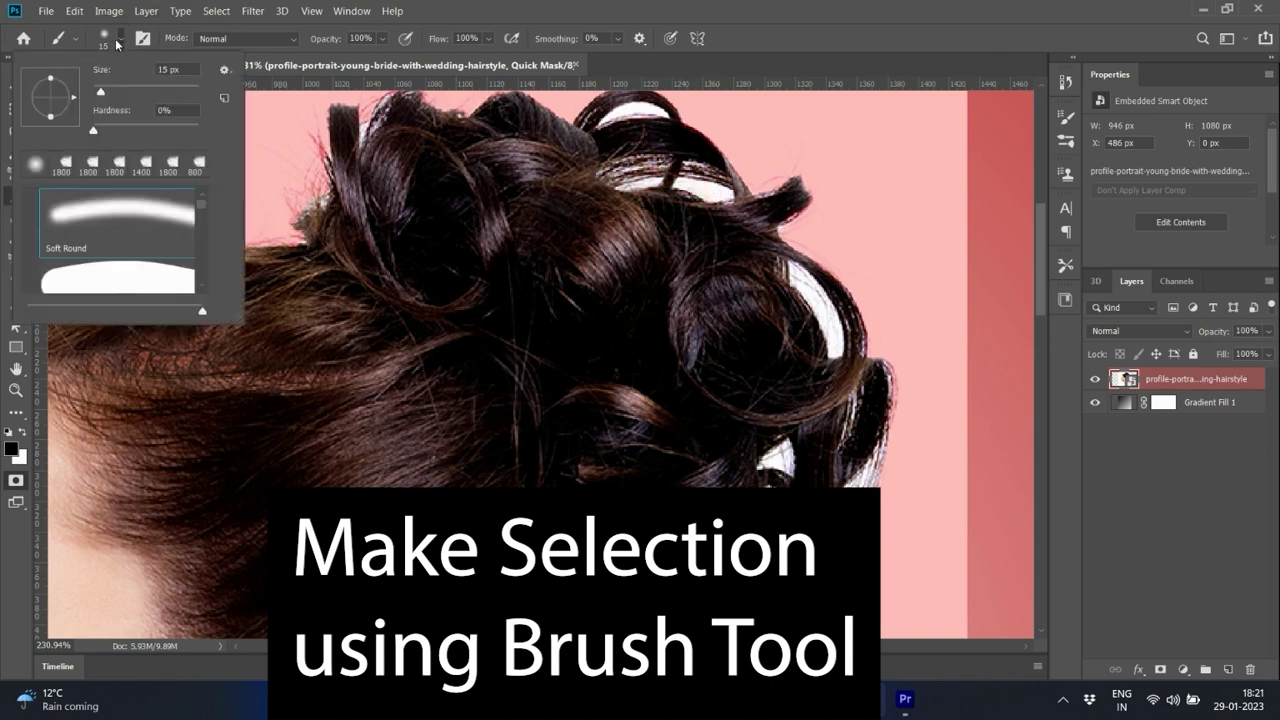
{"action": "left_click", "coordinate": [697, 205]}
{"action": "key", "text": "bracketleft"}
Step: Mask out the white gaps in the top, right and lower hair curls at brush sizes 20 and 9
{"action": "left_click_drag", "start_coordinate": [709, 188], "coordinate": [727, 197]}
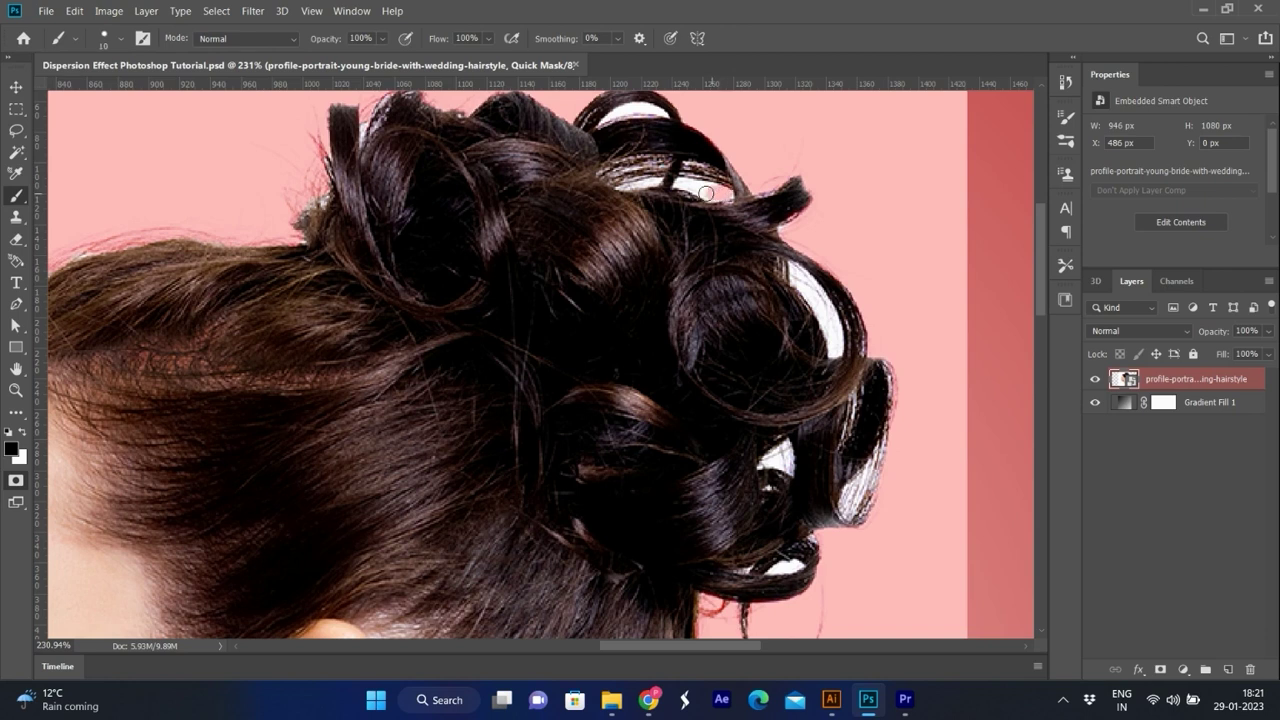
{"action": "left_click_drag", "start_coordinate": [612, 117], "coordinate": [665, 110]}
{"action": "left_click_drag", "start_coordinate": [622, 183], "coordinate": [670, 188]}
{"action": "key", "text": "bracketright"}
{"action": "left_click_drag", "start_coordinate": [790, 262], "coordinate": [835, 347]}
{"action": "left_click_drag", "start_coordinate": [795, 450], "coordinate": [775, 470]}
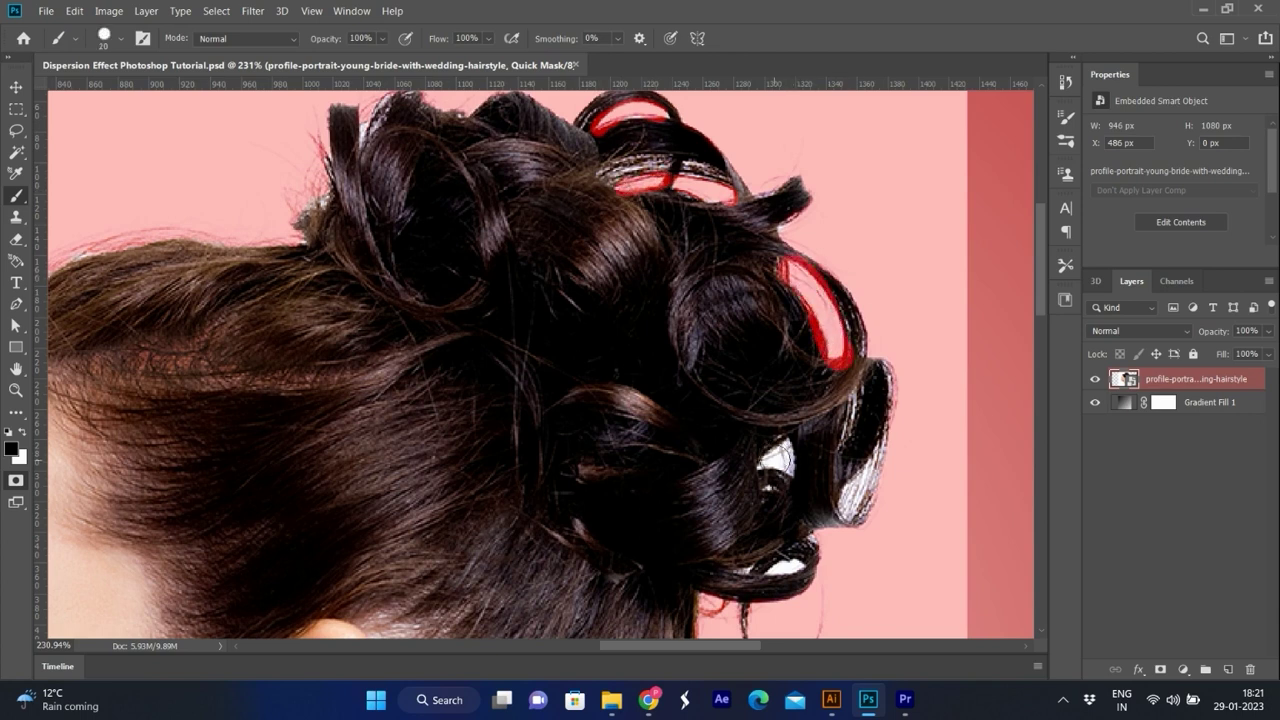
{"action": "key", "text": "bracketleft"}
{"action": "key", "text": "bracketleft"}
{"action": "left_click_drag", "start_coordinate": [770, 567], "coordinate": [800, 565]}
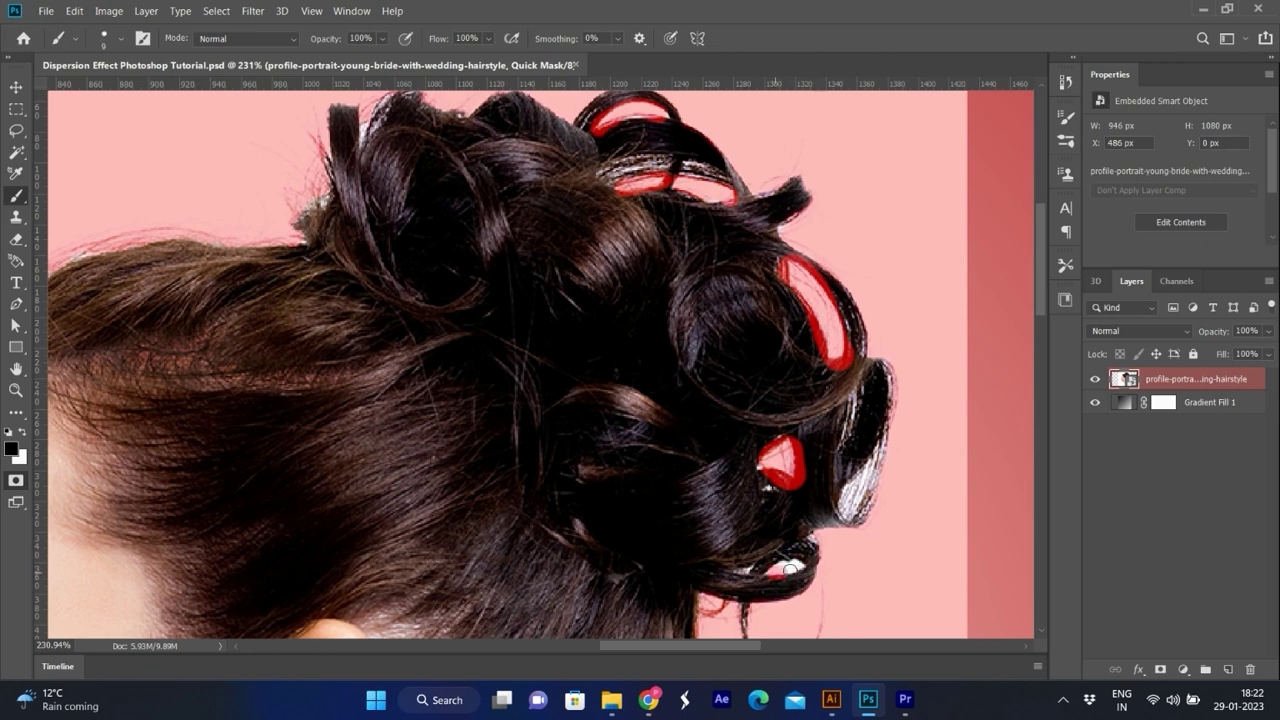
{"action": "scroll", "coordinate": [858, 428], "scroll_direction": "down", "scroll_amount": 3}
{"action": "scroll", "coordinate": [858, 428], "scroll_direction": "down", "scroll_amount": 2}
{"action": "scroll", "coordinate": [850, 380], "scroll_direction": "up", "scroll_amount": 5}
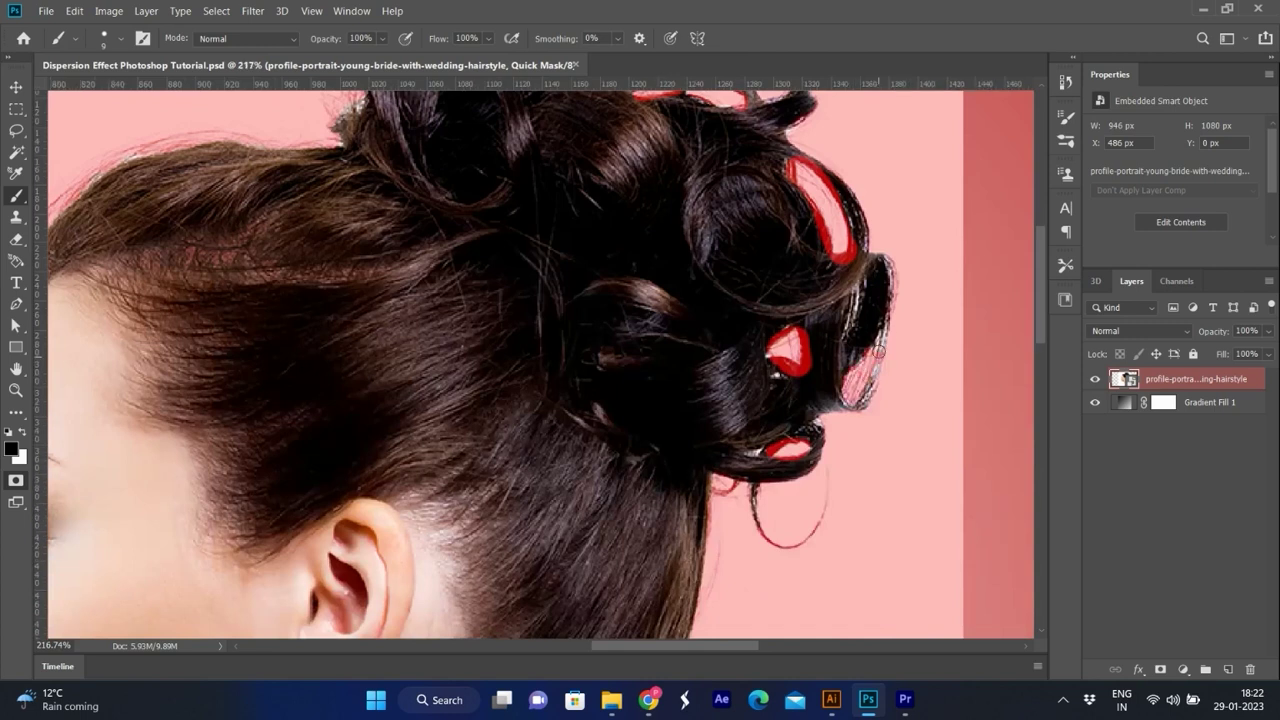
{"action": "scroll", "coordinate": [875, 345], "scroll_direction": "down", "scroll_amount": 3}
{"action": "scroll", "coordinate": [595, 384], "scroll_direction": "down", "scroll_amount": 1}
{"action": "scroll", "coordinate": [595, 384], "scroll_direction": "up", "scroll_amount": 4}
{"action": "scroll", "coordinate": [490, 176], "scroll_direction": "up", "scroll_amount": 1}
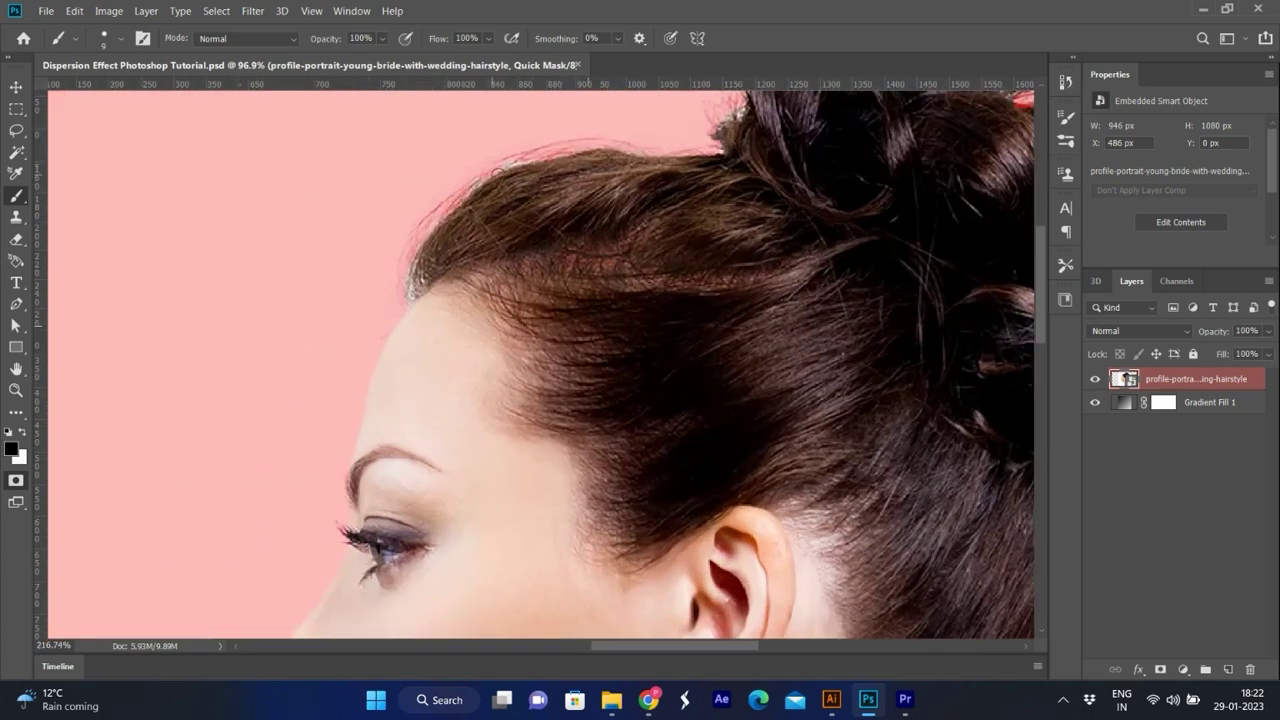
Step: Clean the fringe along the hairline, bun and back hair, then exit Quick Mask for the selection
{"action": "left_click_drag", "start_coordinate": [420, 244], "coordinate": [408, 298]}
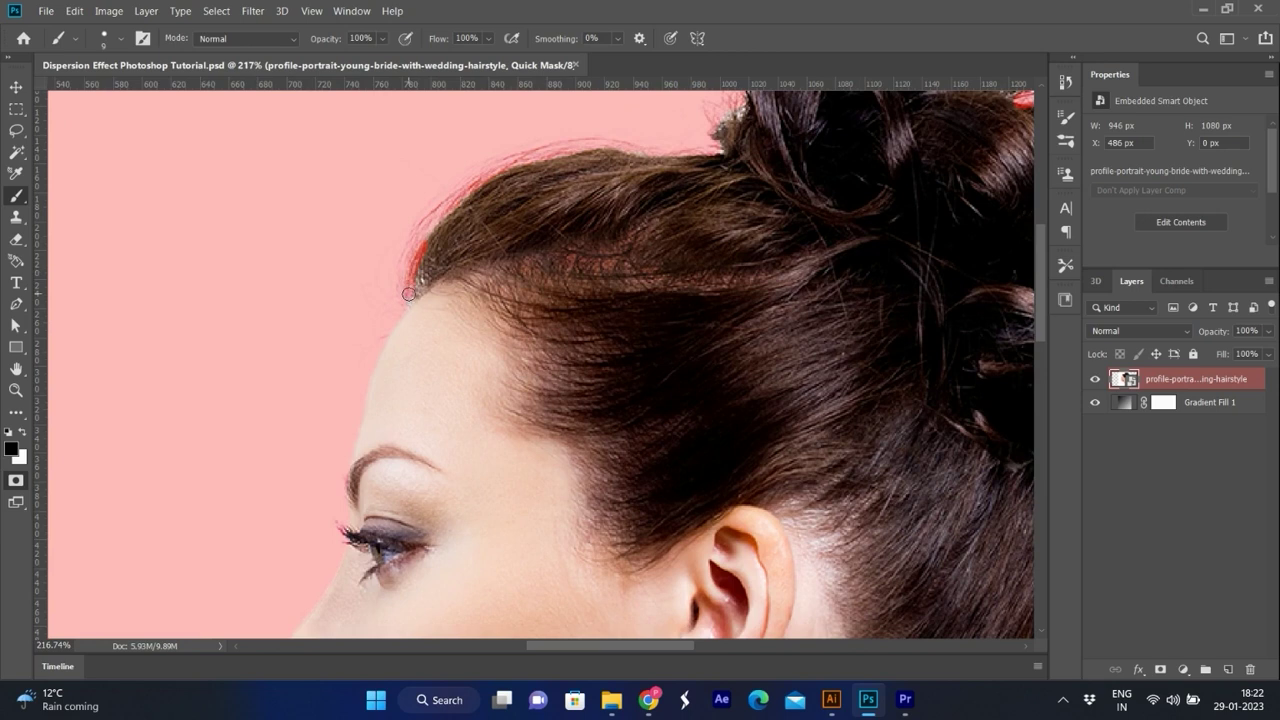
{"action": "scroll", "coordinate": [514, 158], "scroll_direction": "down", "scroll_amount": 4}
{"action": "scroll", "coordinate": [560, 250], "scroll_direction": "up", "scroll_amount": 3}
{"action": "scroll", "coordinate": [560, 250], "scroll_direction": "up", "scroll_amount": 2}
{"action": "mouse_move", "coordinate": [534, 343]}
{"action": "left_mouse_down"}
{"action": "mouse_move", "coordinate": [546, 364]}
{"action": "mouse_move", "coordinate": [518, 387]}
{"action": "left_mouse_up"}
{"action": "key", "text": "bracketleft"}
{"action": "key", "text": "bracketleft"}
{"action": "key", "text": "bracketleft"}
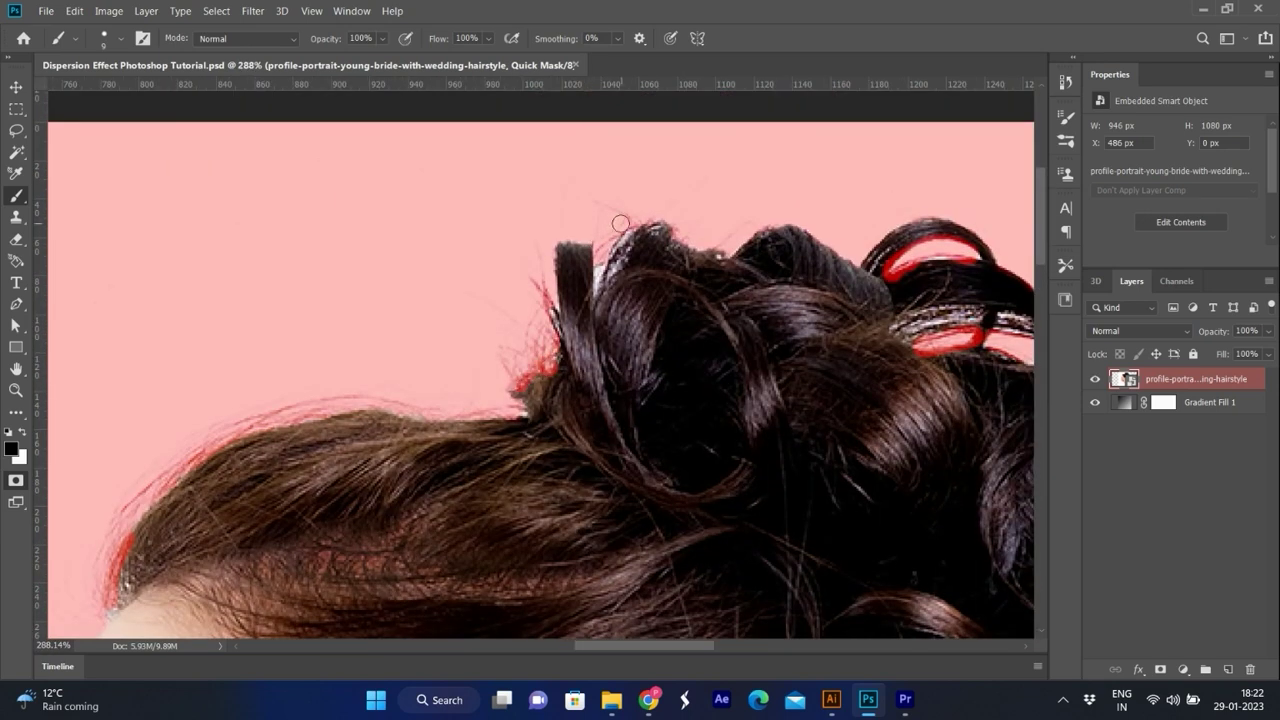
{"action": "left_click_drag", "start_coordinate": [598, 285], "coordinate": [627, 227]}
{"action": "scroll", "coordinate": [700, 197], "scroll_direction": "down", "scroll_amount": 2}
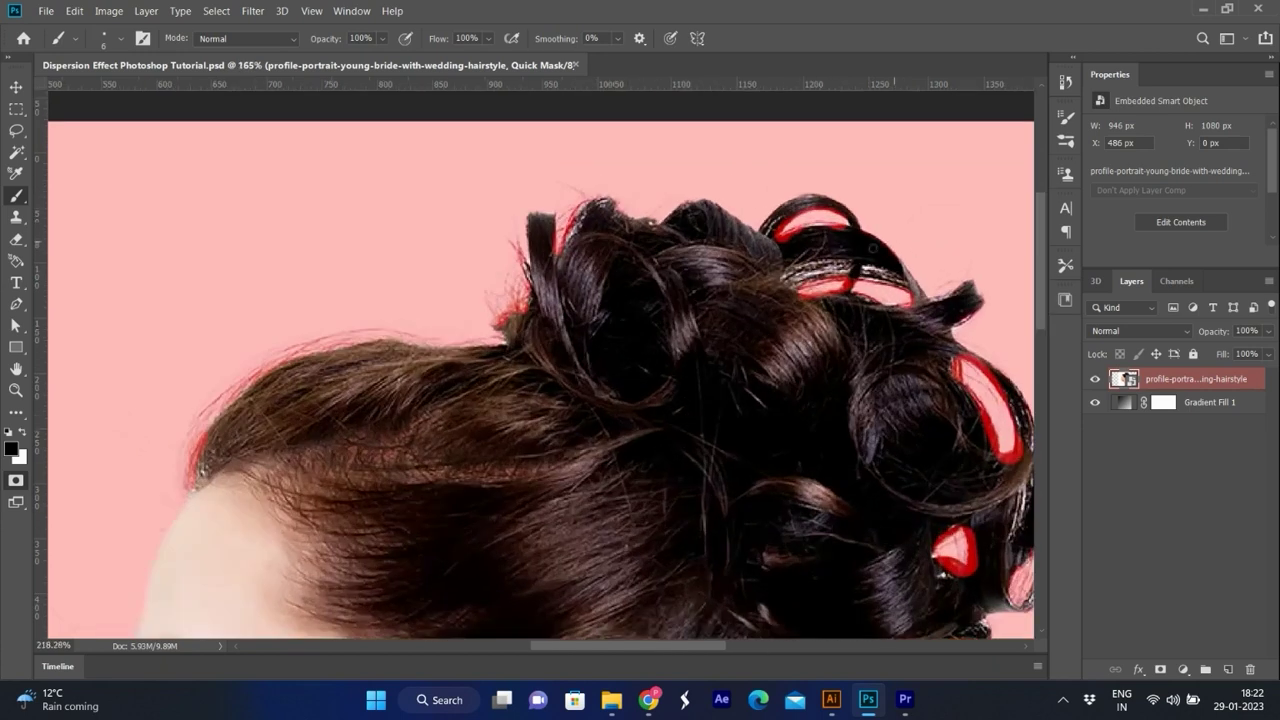
{"action": "scroll", "coordinate": [803, 218], "scroll_direction": "down", "scroll_amount": 3}
{"action": "scroll", "coordinate": [760, 400], "scroll_direction": "down", "scroll_amount": 3}
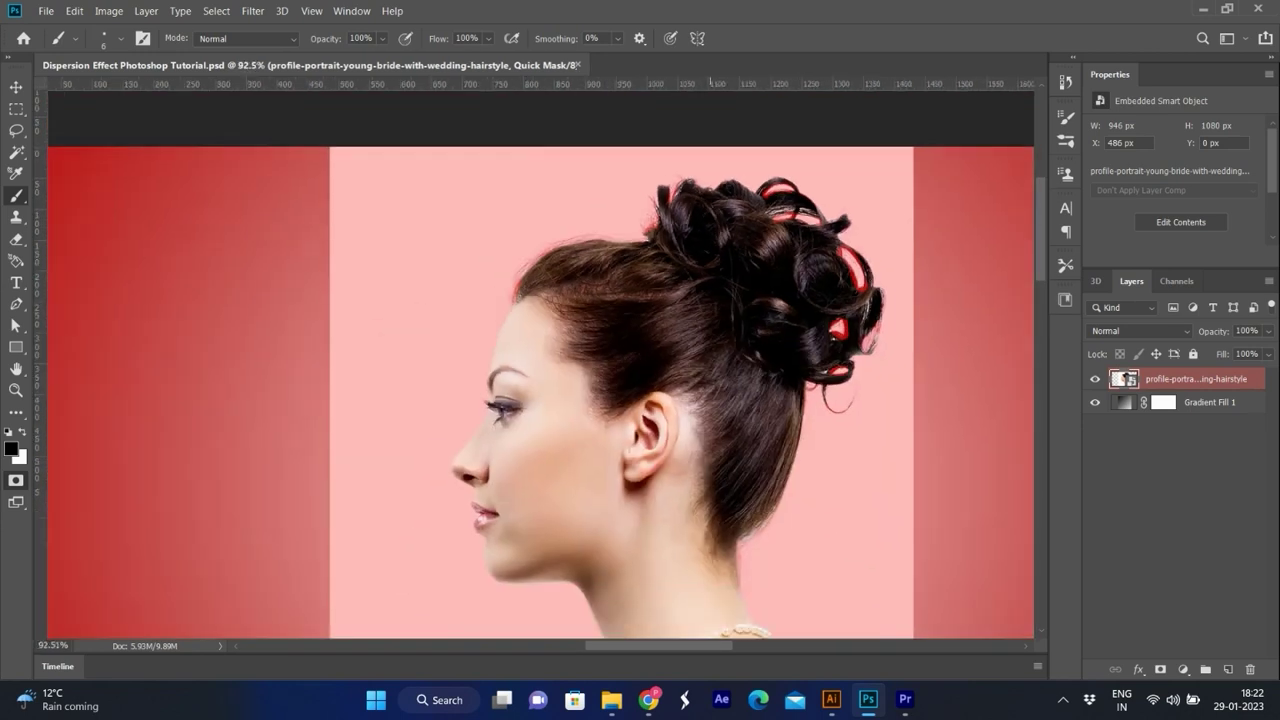
{"action": "scroll", "coordinate": [728, 544], "scroll_direction": "up", "scroll_amount": 2}
{"action": "scroll", "coordinate": [728, 544], "scroll_direction": "up", "scroll_amount": 4}
{"action": "left_click_drag", "start_coordinate": [728, 544], "coordinate": [860, 405]}
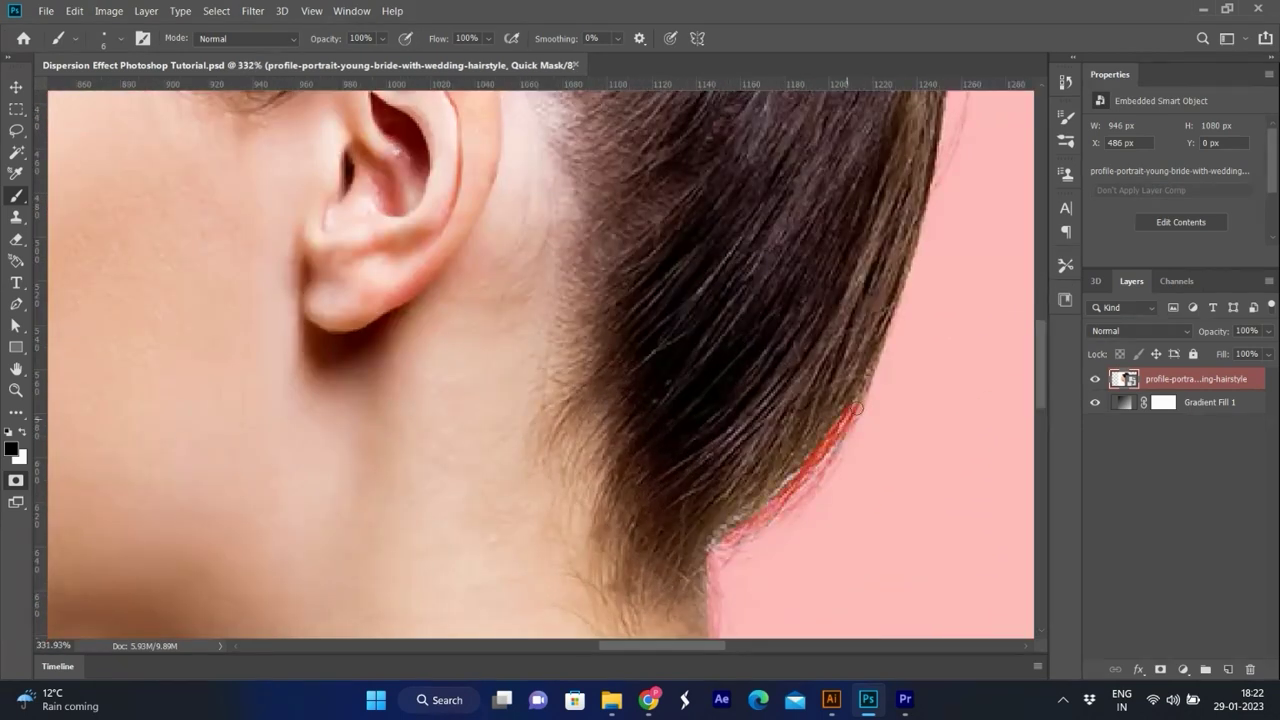
{"action": "scroll", "coordinate": [600, 380], "scroll_direction": "down", "scroll_amount": 10}
{"action": "scroll", "coordinate": [453, 277], "scroll_direction": "up", "scroll_amount": 1}
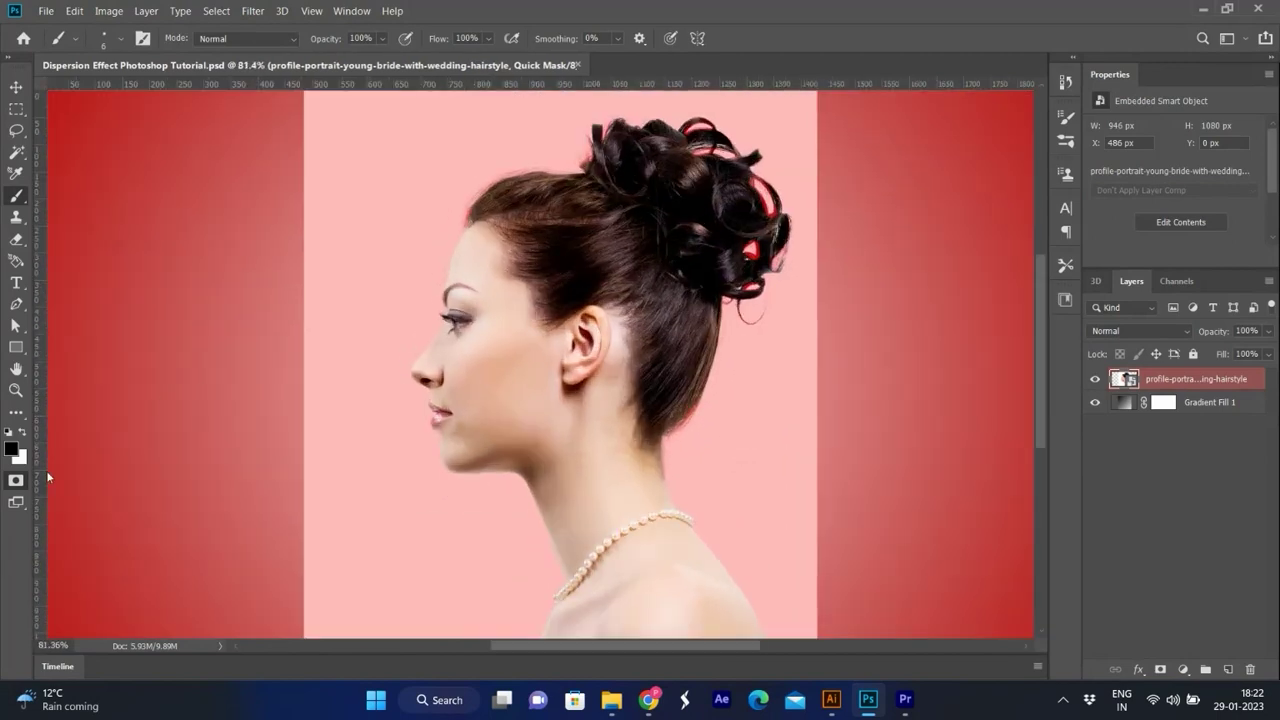
{"action": "left_click", "coordinate": [15, 480]}
{"action": "scroll", "coordinate": [586, 380], "scroll_direction": "down", "scroll_amount": 1}
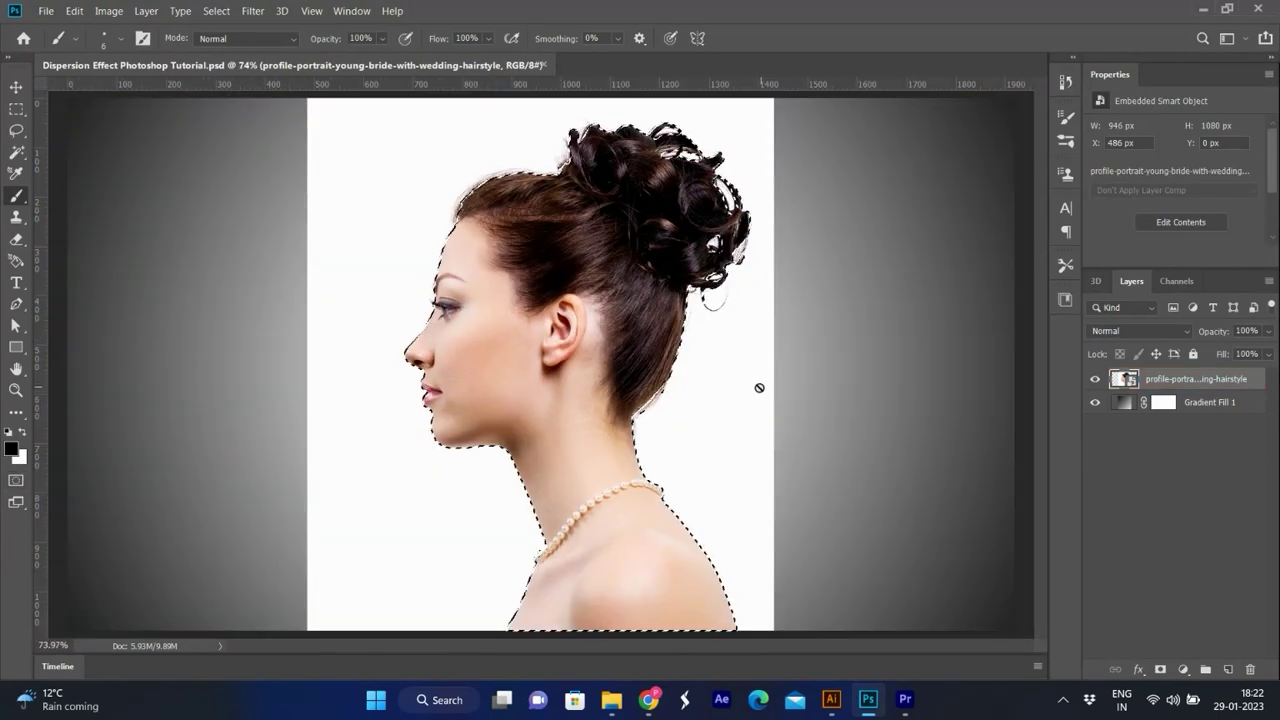
Step: Copy the woman to Layer 1, hide the original, shift her ~73 px left, and duplicate
{"action": "key", "text": "v"}
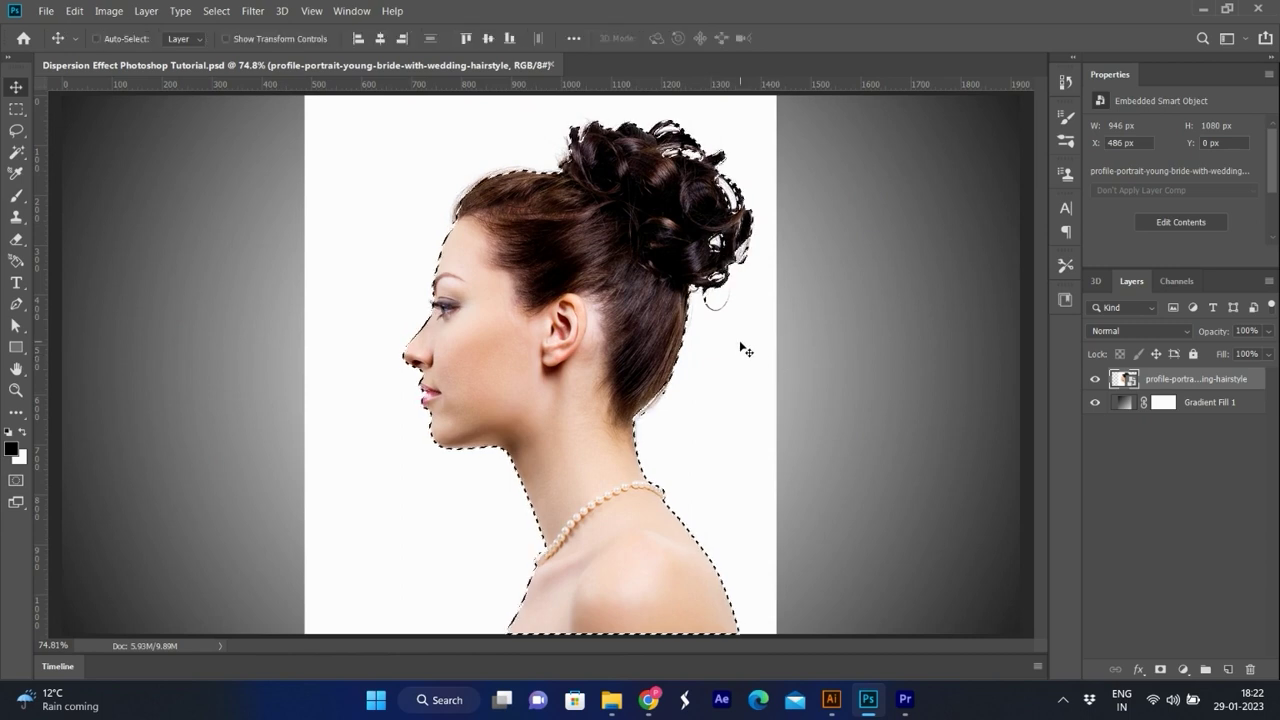
{"action": "key", "text": "ctrl+j"}
{"action": "left_click", "coordinate": [1094, 402]}
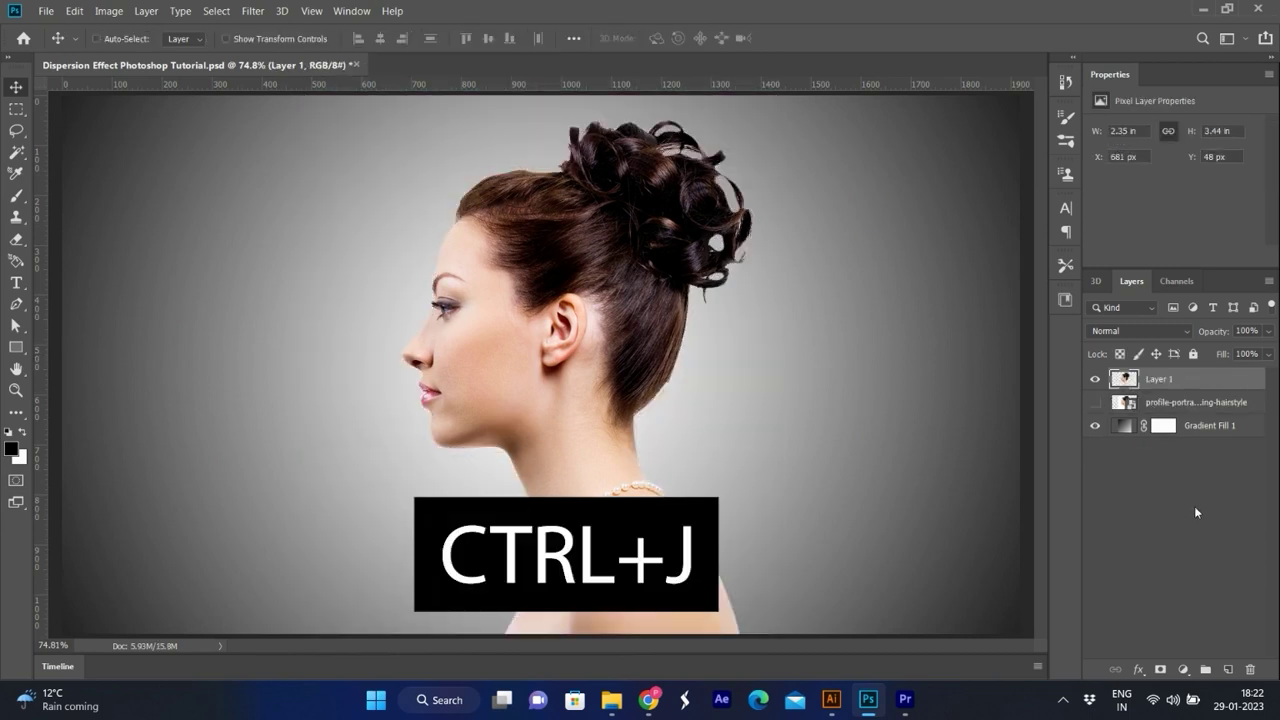
{"action": "left_click_drag", "start_coordinate": [592, 326], "coordinate": [559, 322]}
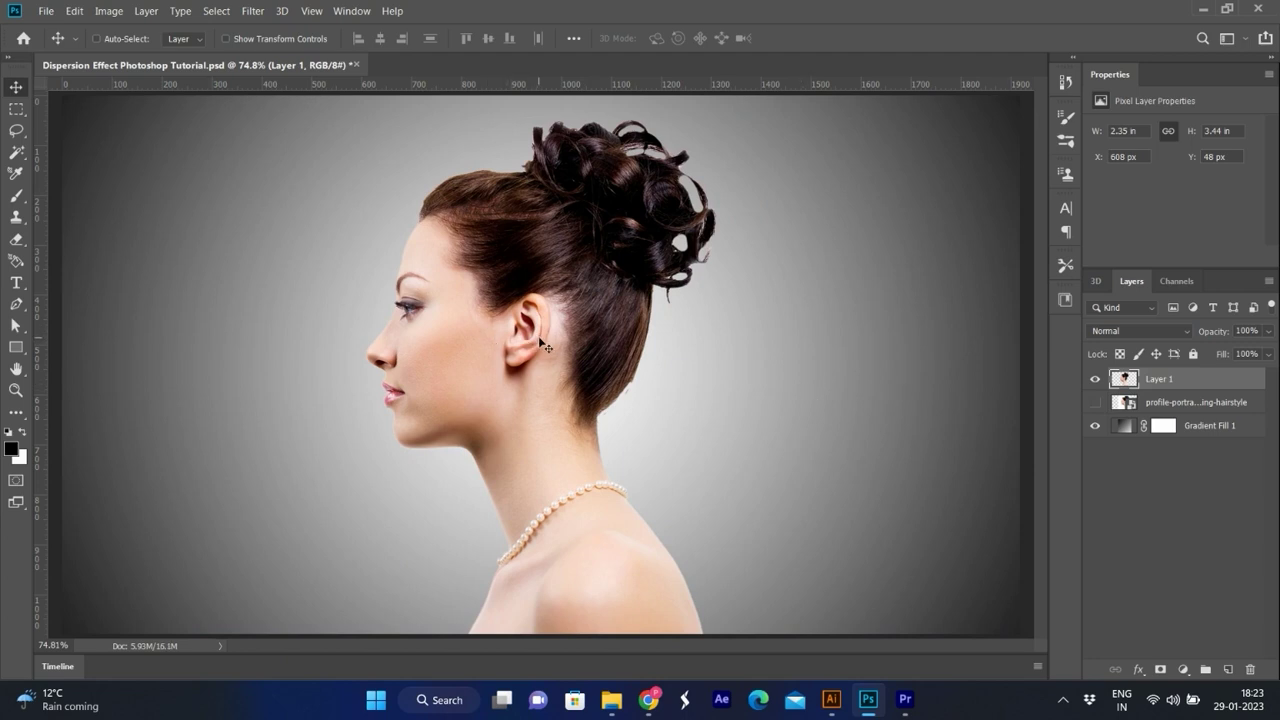
{"action": "key", "text": "ctrl+j"}
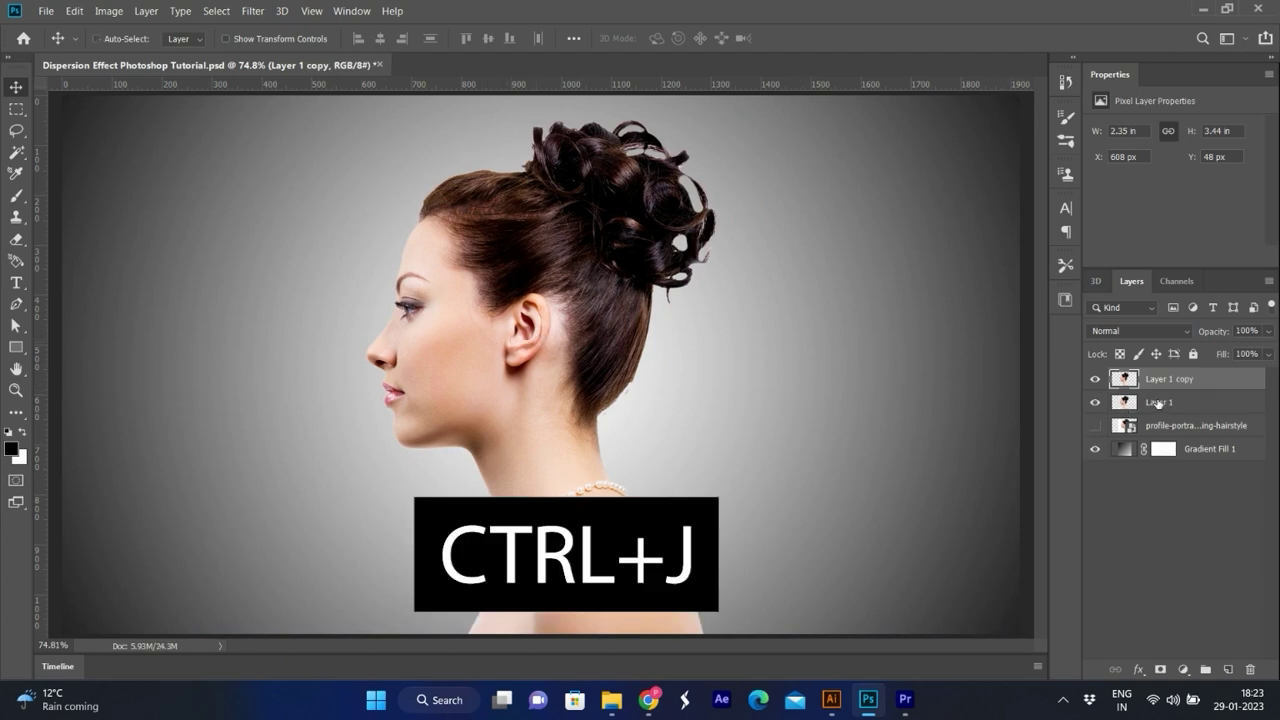
{"action": "left_click", "coordinate": [1157, 402]}
Step: Liquify Layer 1 with Forward Warp, smearing the hair bun into long rightward streaks
{"action": "left_click", "coordinate": [252, 11]}
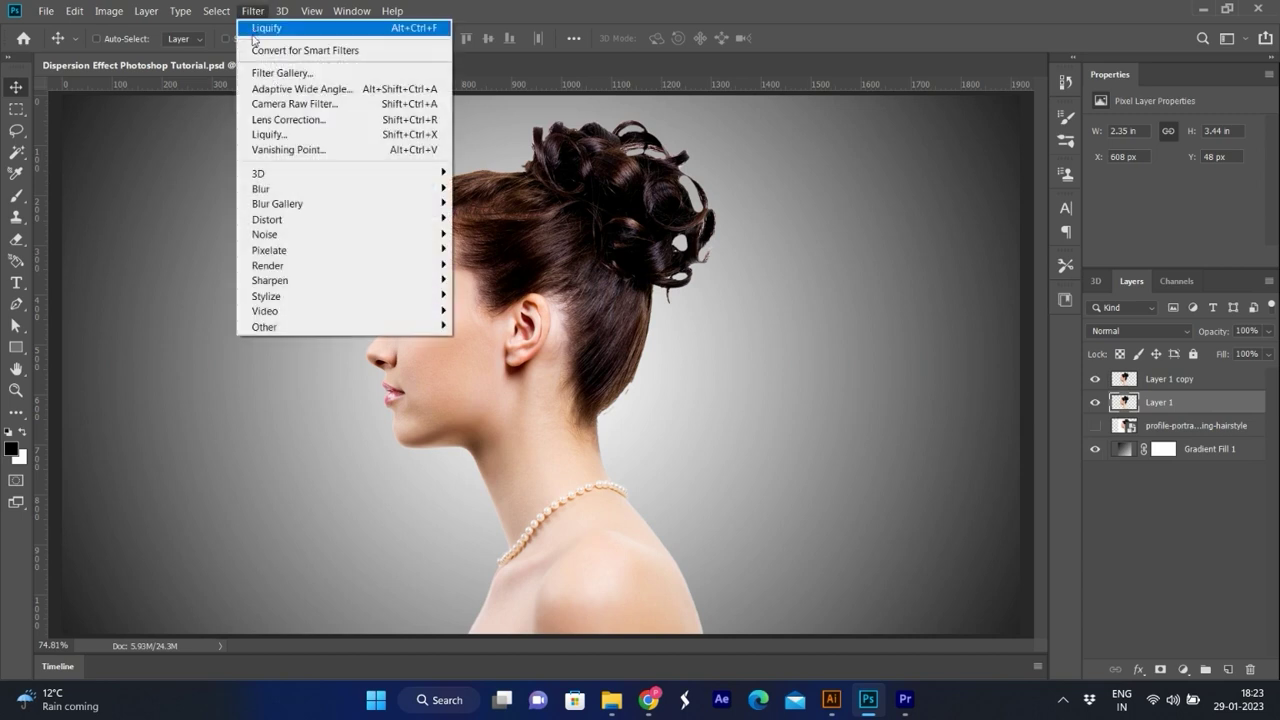
{"action": "left_click", "coordinate": [287, 134]}
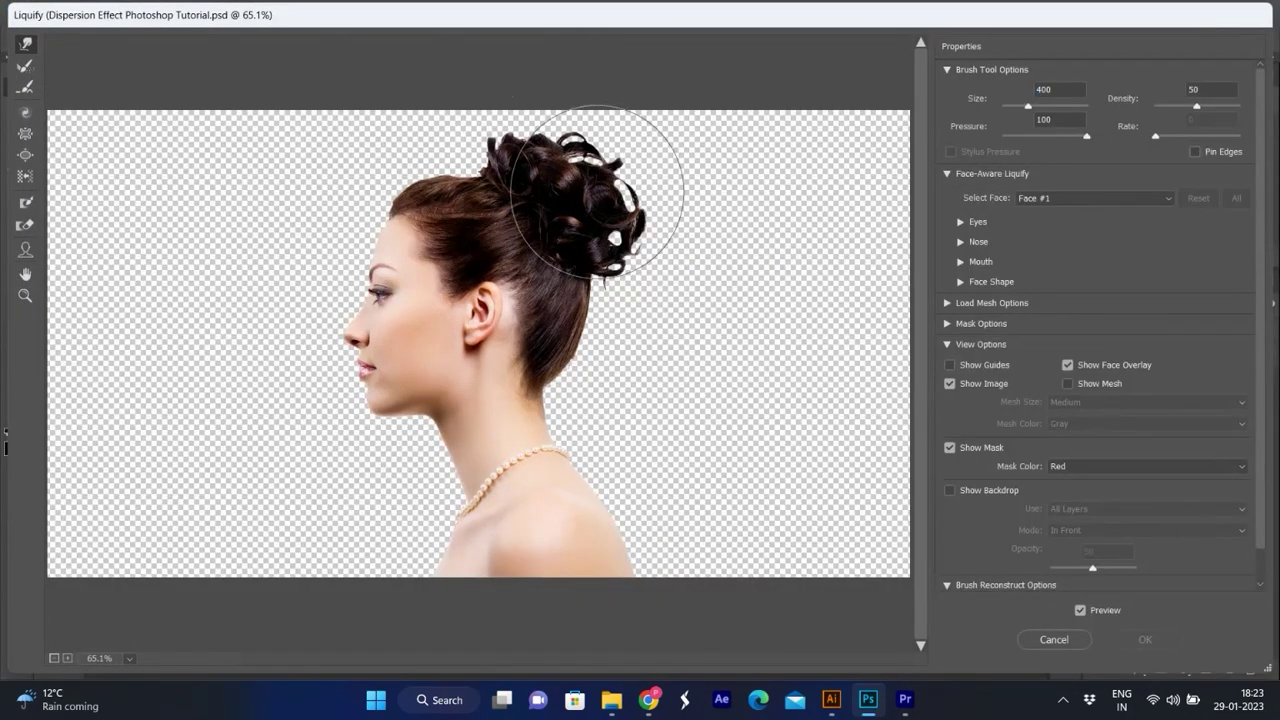
{"action": "left_click_drag", "start_coordinate": [640, 170], "coordinate": [770, 140]}
{"action": "mouse_move", "coordinate": [692, 212]}
{"action": "left_mouse_down"}
{"action": "mouse_move", "coordinate": [671, 229]}
{"action": "mouse_move", "coordinate": [743, 223]}
{"action": "mouse_move", "coordinate": [649, 277]}
{"action": "mouse_move", "coordinate": [707, 283]}
{"action": "mouse_move", "coordinate": [871, 251]}
{"action": "mouse_move", "coordinate": [640, 300]}
{"action": "mouse_move", "coordinate": [712, 298]}
{"action": "left_mouse_up"}
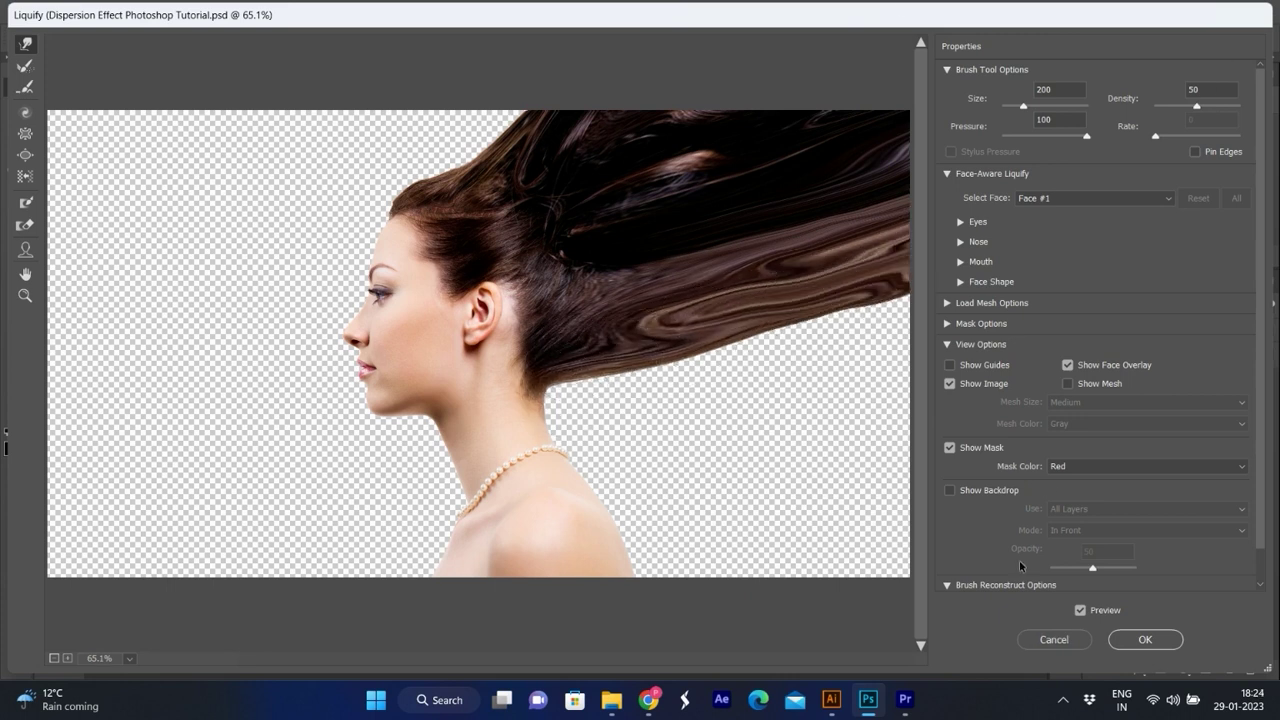
{"action": "left_click", "coordinate": [1131, 640]}
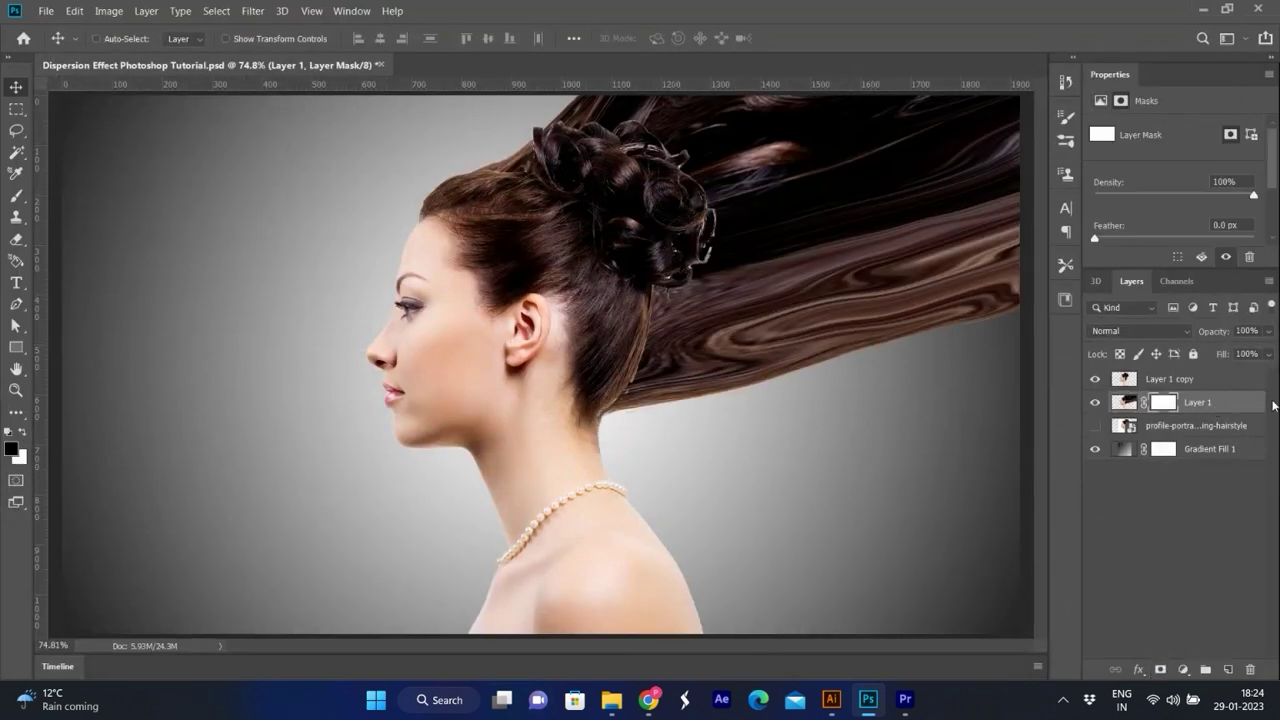
Step: Invert Layer 1's mask to black and load the Explosion brushes for Layer 1 copy
{"action": "key", "text": "ctrl+i"}
{"action": "left_click", "coordinate": [1182, 381]}
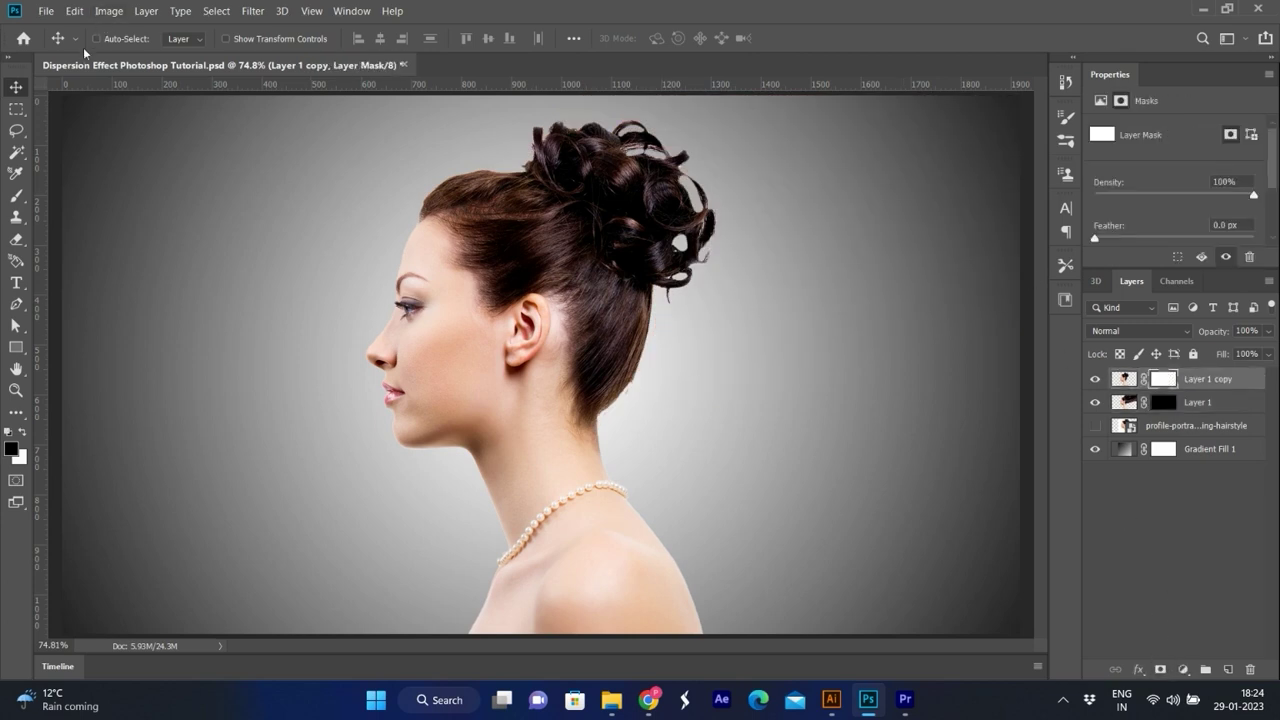
{"action": "right_click", "coordinate": [460, 196]}
{"action": "left_click", "coordinate": [679, 215]}
{"action": "left_click", "coordinate": [742, 447]}
{"action": "key", "text": "Return"}
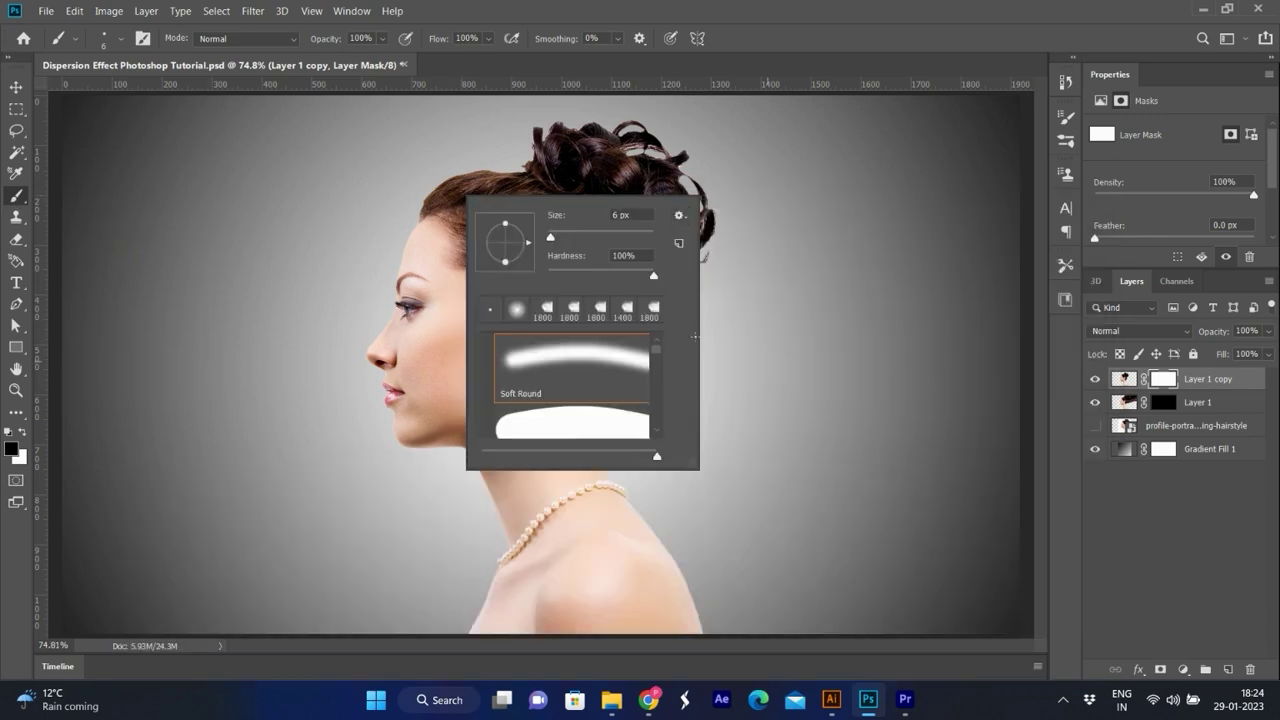
Step: Paint dispersion particles on the back and top of the hair bun with the 306 px explosion brush
{"action": "left_click_drag", "start_coordinate": [658, 343], "coordinate": [654, 385]}
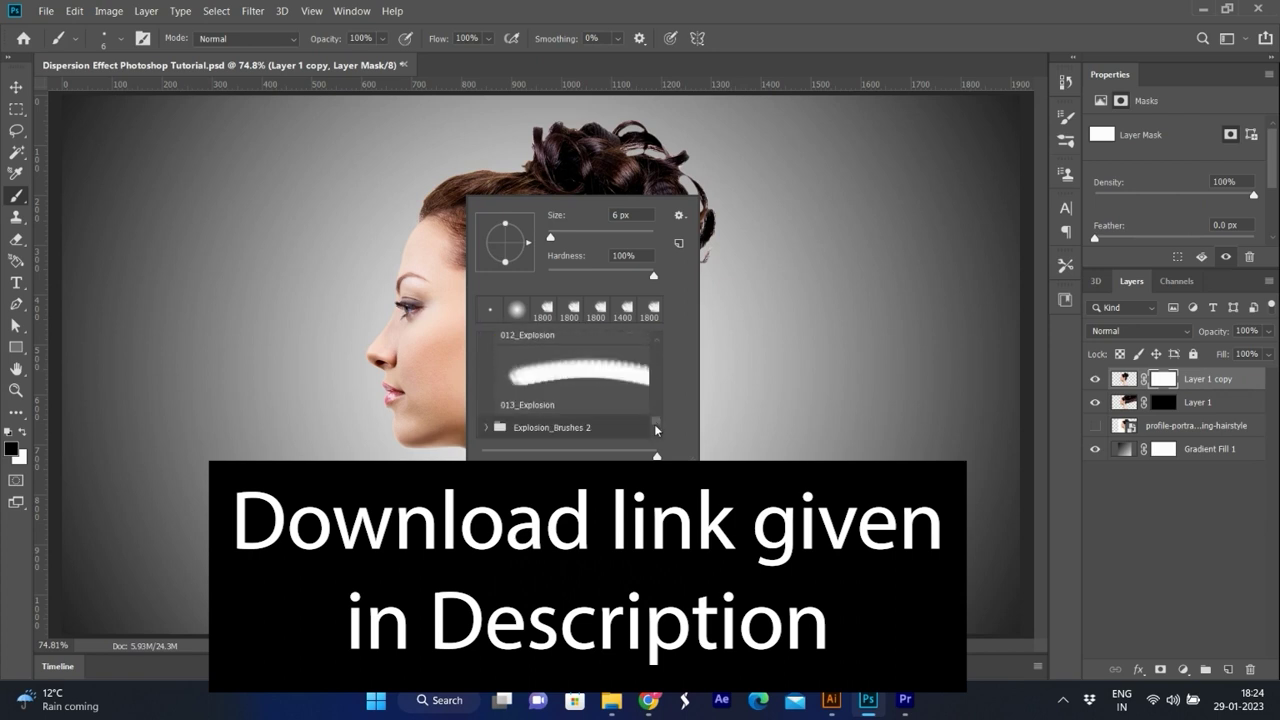
{"action": "scroll", "coordinate": [546, 413], "scroll_direction": "down", "scroll_amount": 2}
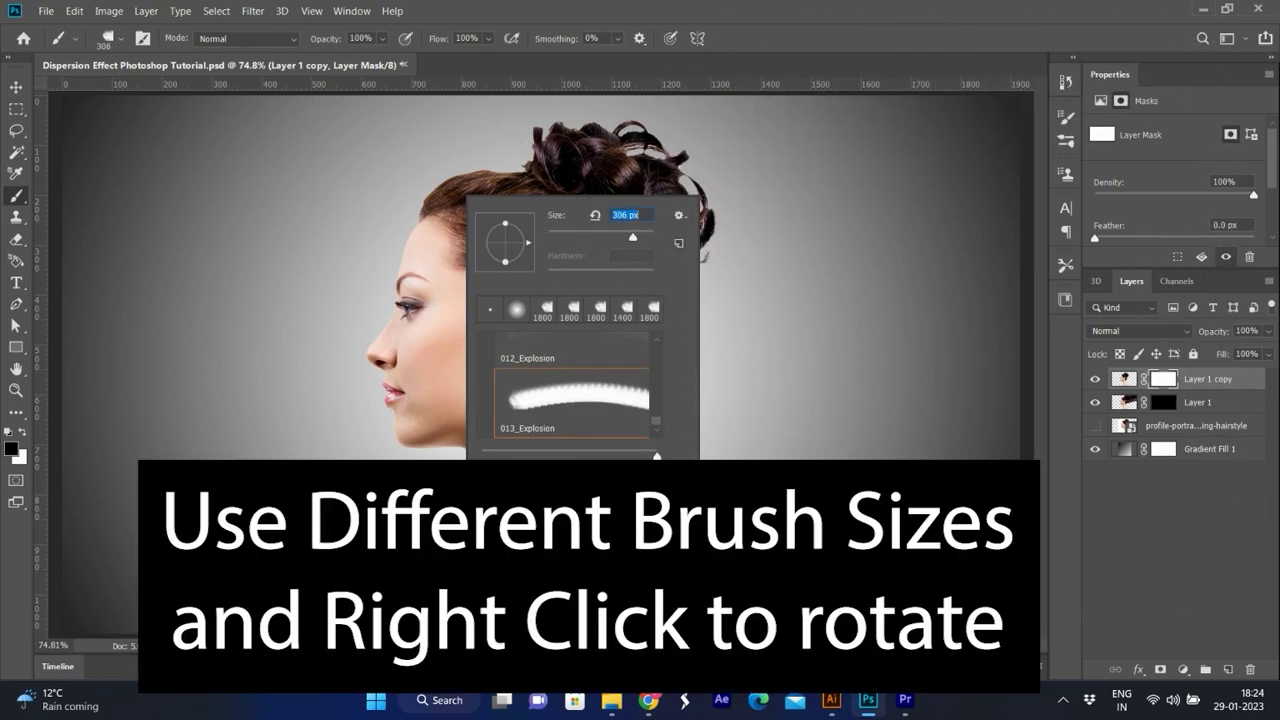
{"action": "key", "text": "Return"}
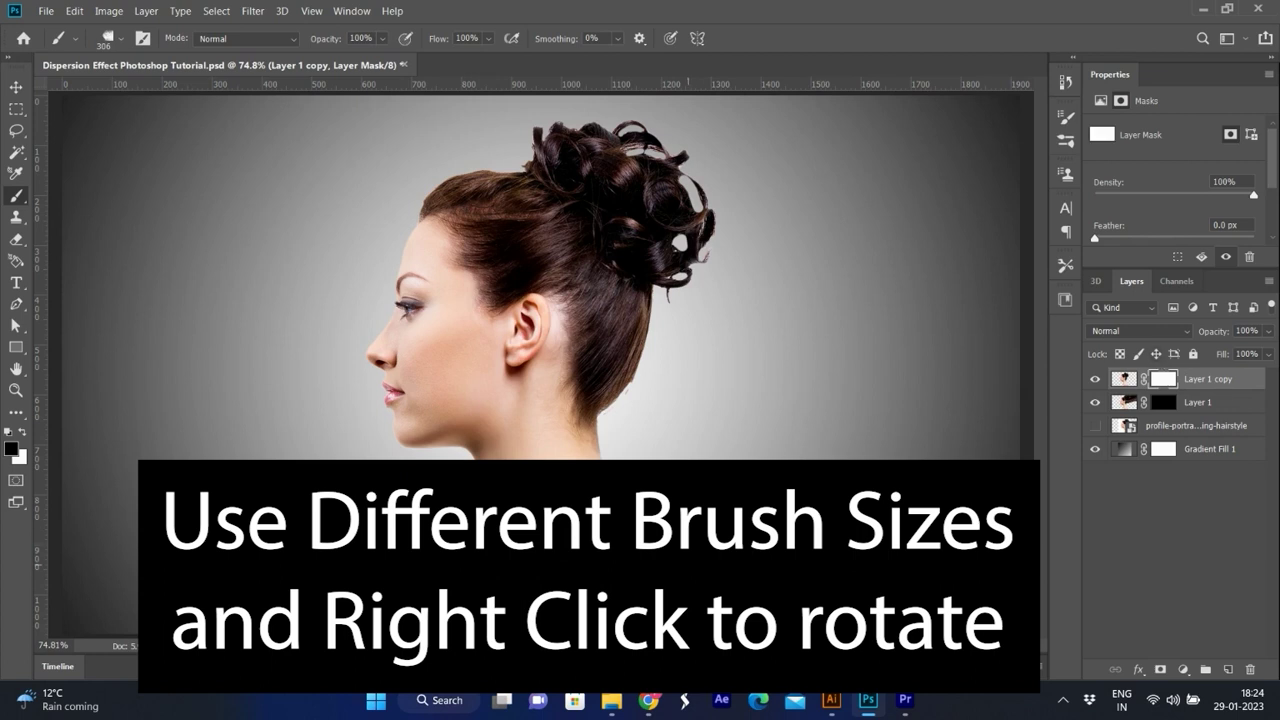
{"action": "left_click", "coordinate": [746, 345]}
{"action": "left_click", "coordinate": [735, 407]}
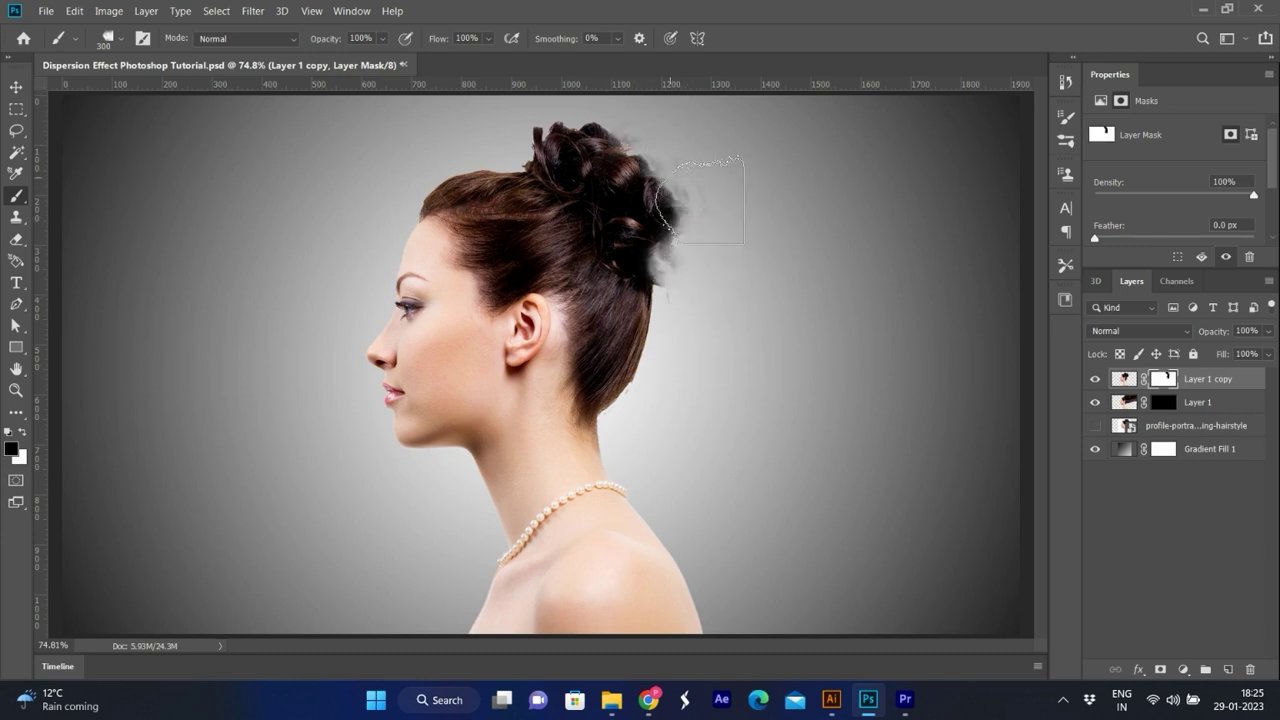
{"action": "right_click", "coordinate": [648, 163]}
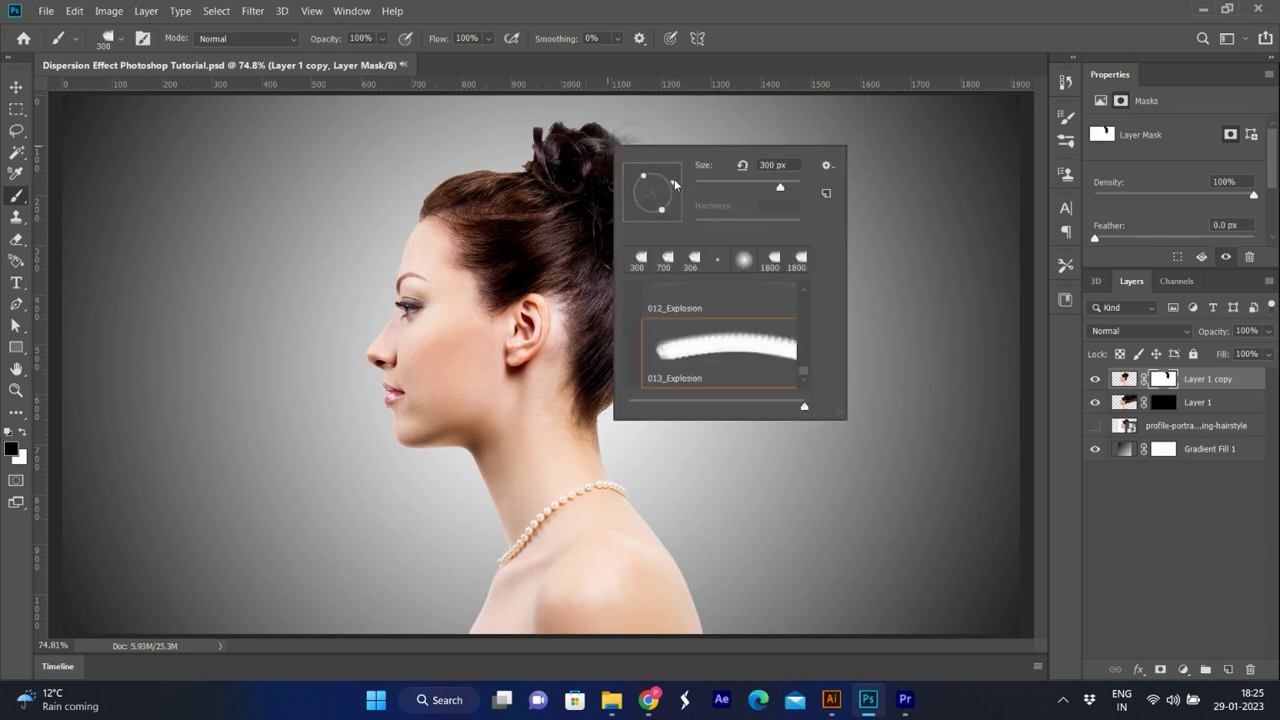
{"action": "left_click", "coordinate": [617, 111]}
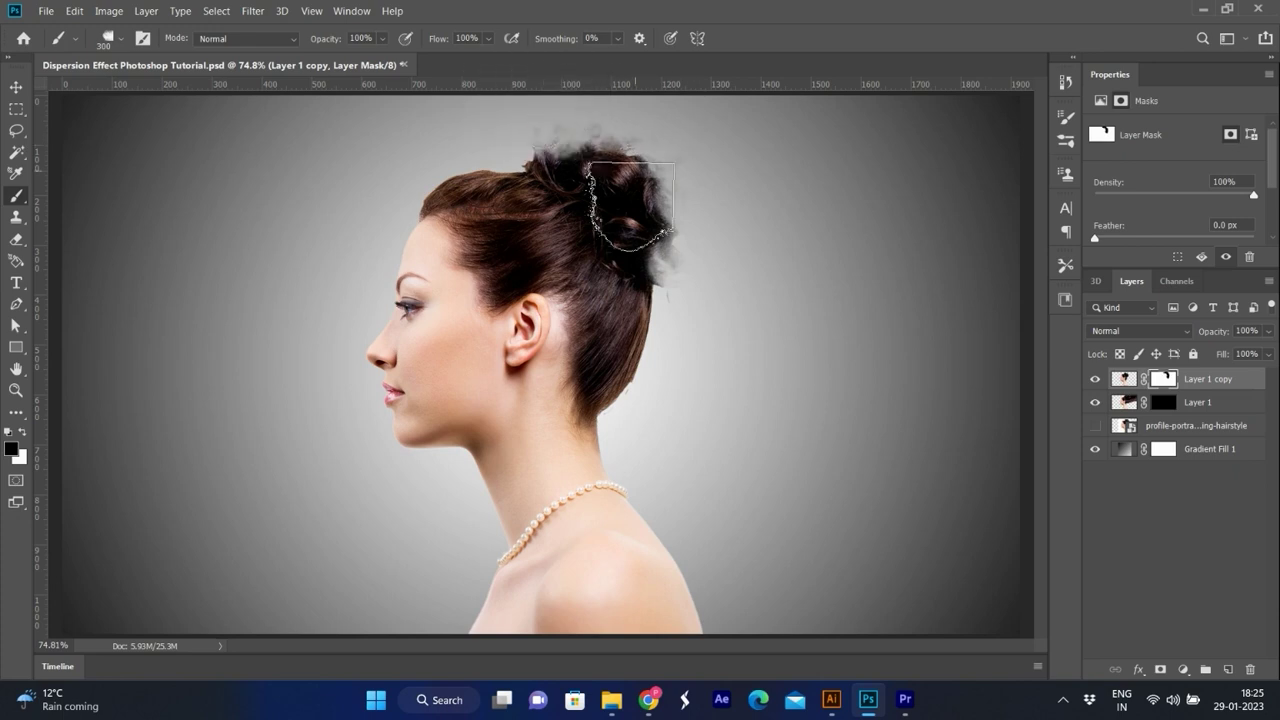
Step: Rotate the 900 px 013_Explosion brush tip and dissolve the right side of the hair
{"action": "key", "text": "bracketright"}
{"action": "key", "text": "bracketright"}
{"action": "key", "text": "bracketright"}
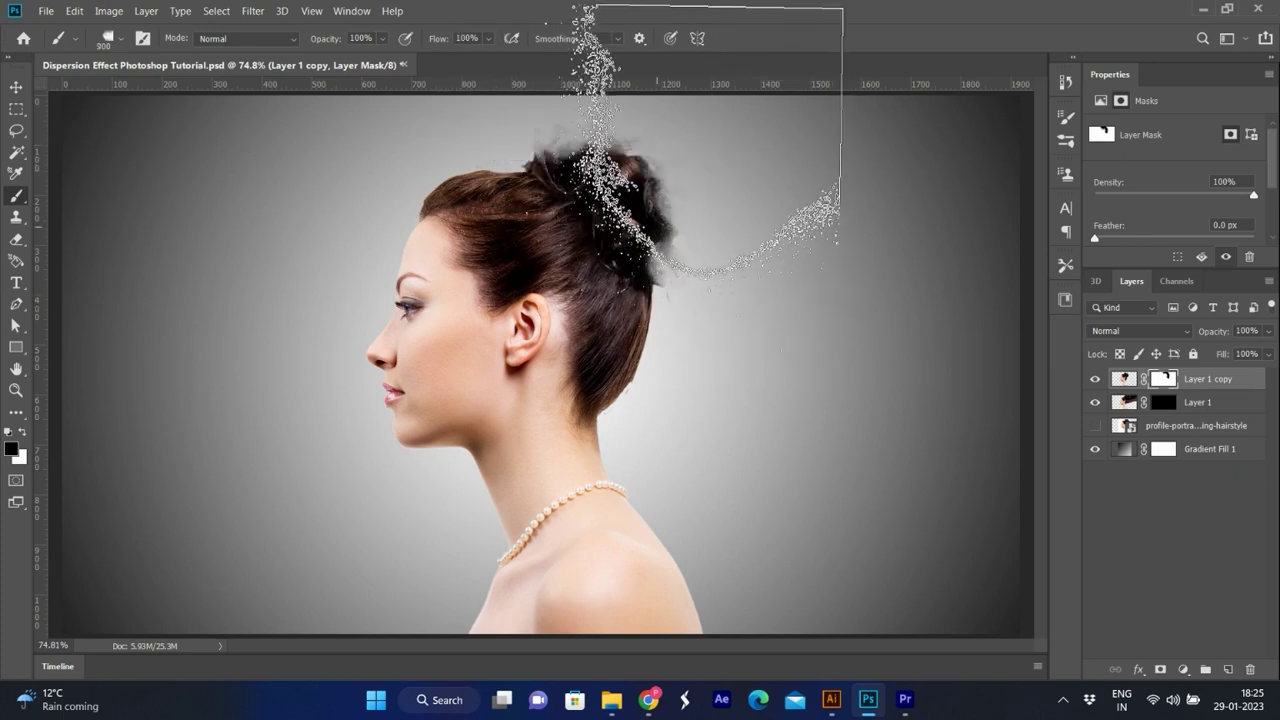
{"action": "right_click", "coordinate": [741, 457]}
{"action": "left_click_drag", "start_coordinate": [743, 437], "coordinate": [745, 447]}
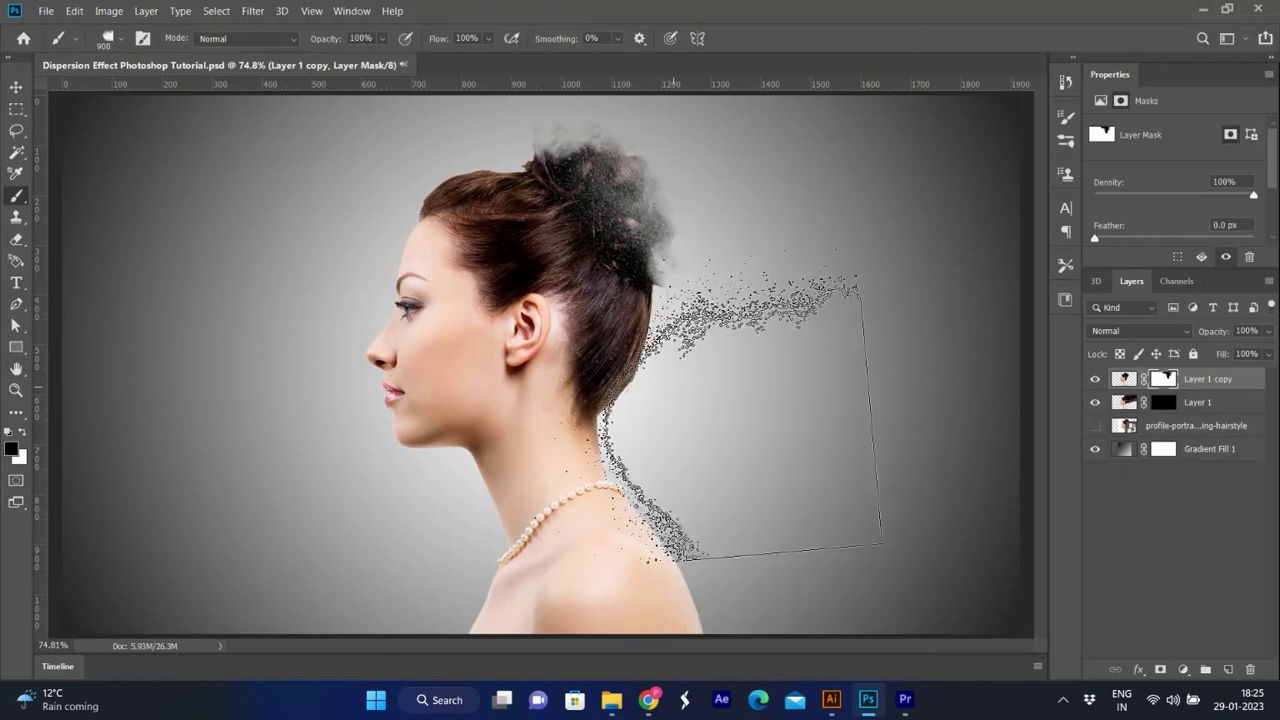
{"action": "left_click_drag", "start_coordinate": [743, 434], "coordinate": [728, 416]}
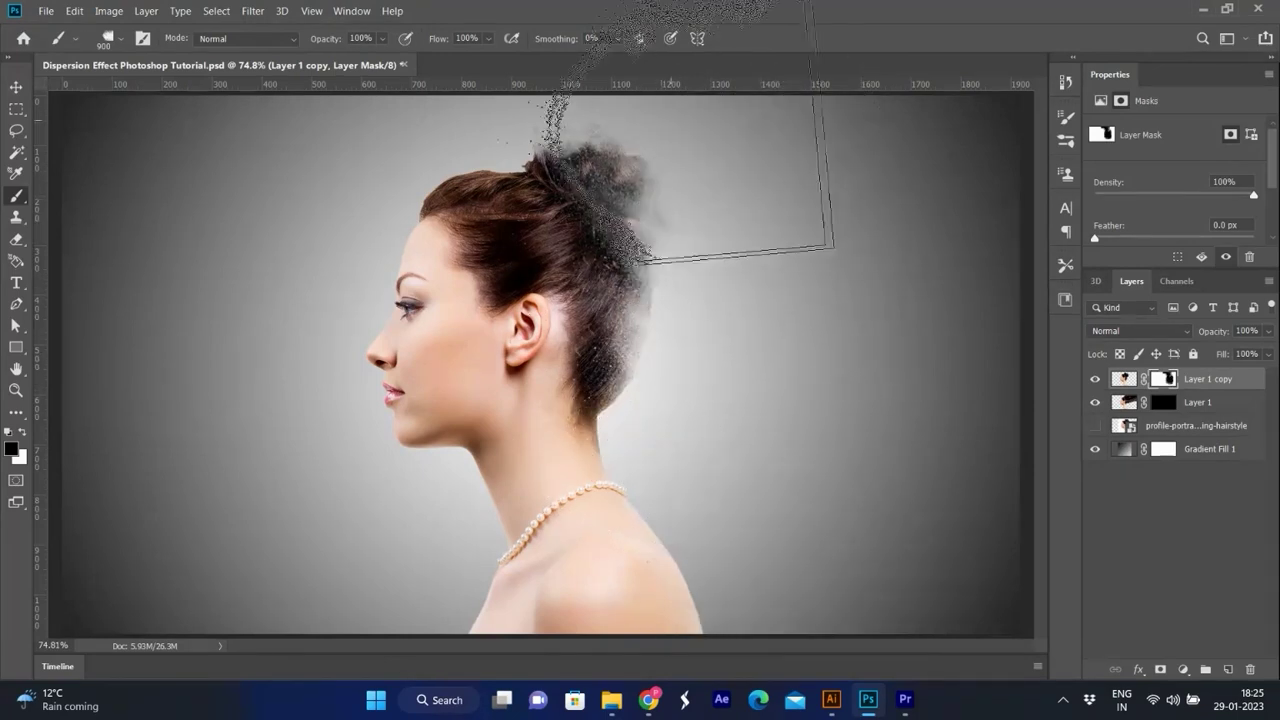
{"action": "left_click_drag", "start_coordinate": [652, 292], "coordinate": [648, 287]}
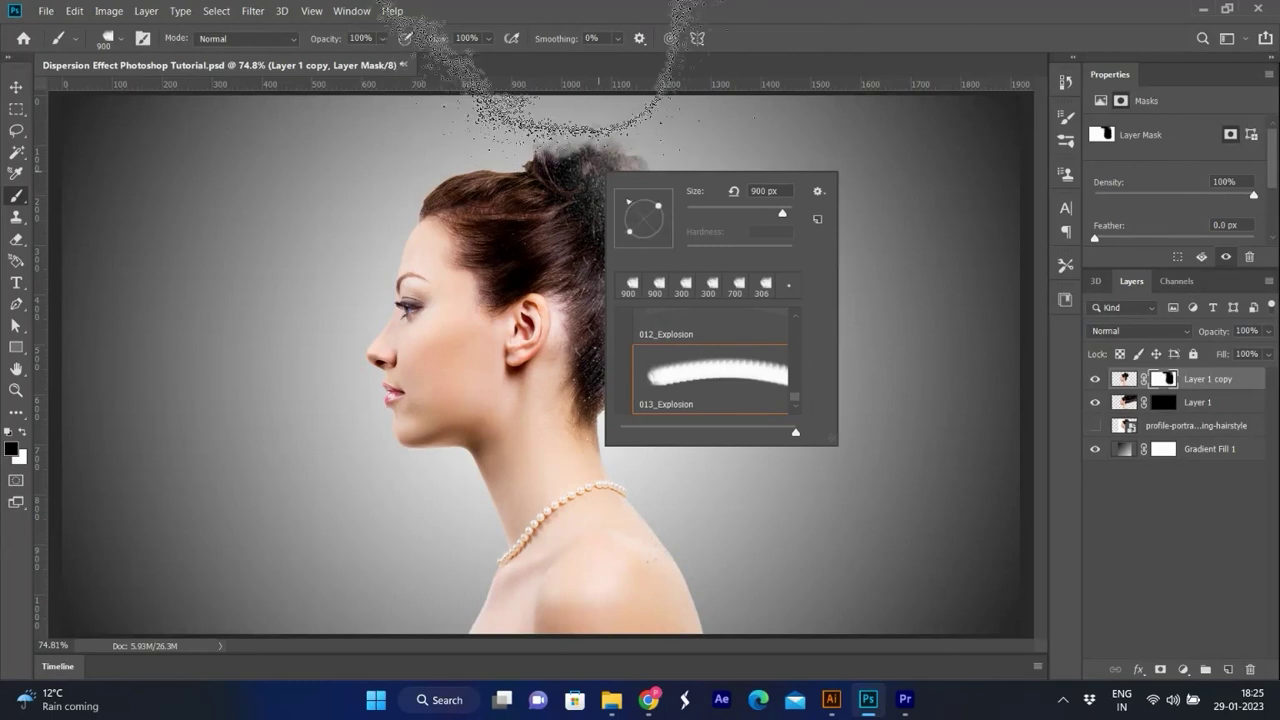
{"action": "left_click_drag", "start_coordinate": [570, 290], "coordinate": [870, 480]}
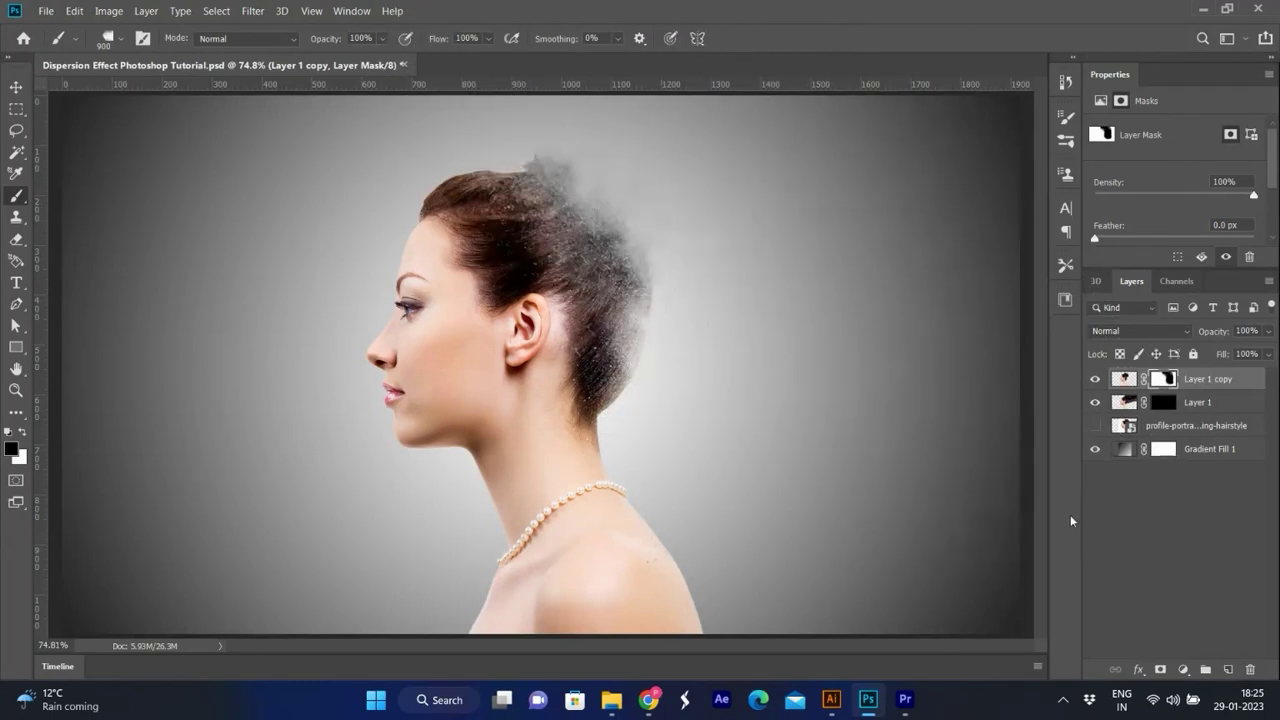
{"action": "right_click", "coordinate": [793, 418]}
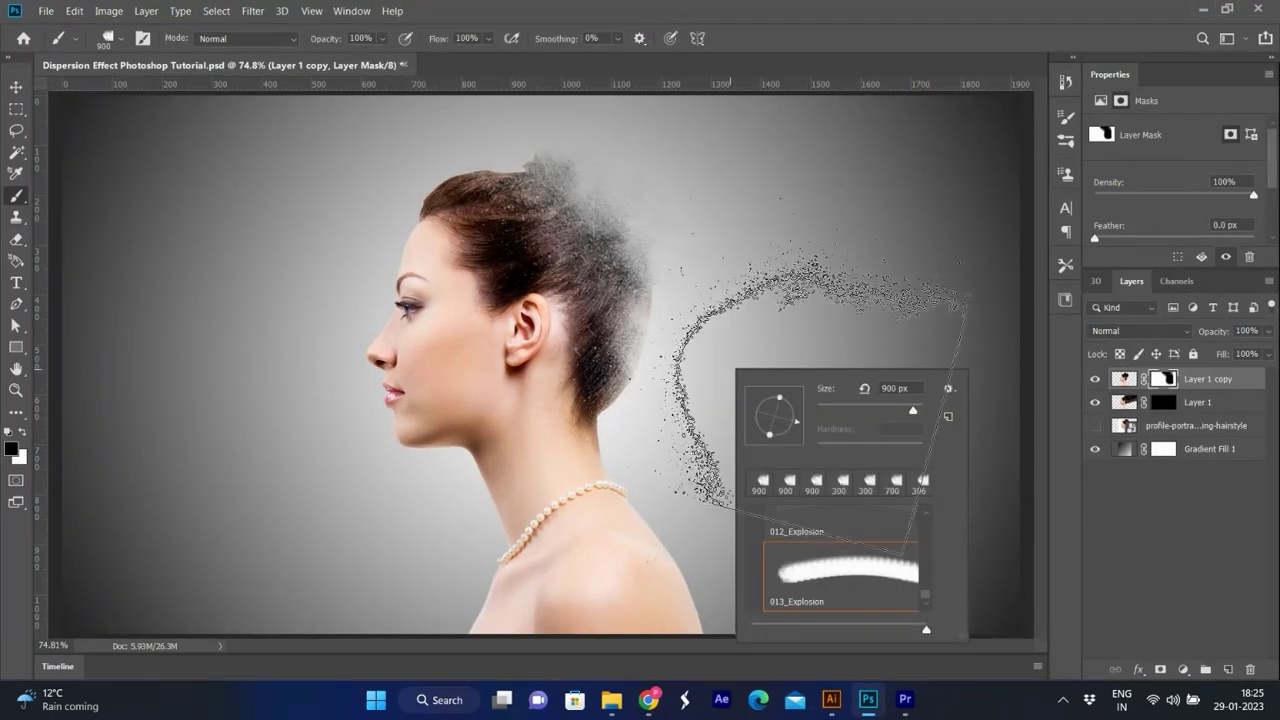
{"action": "key", "text": "Return"}
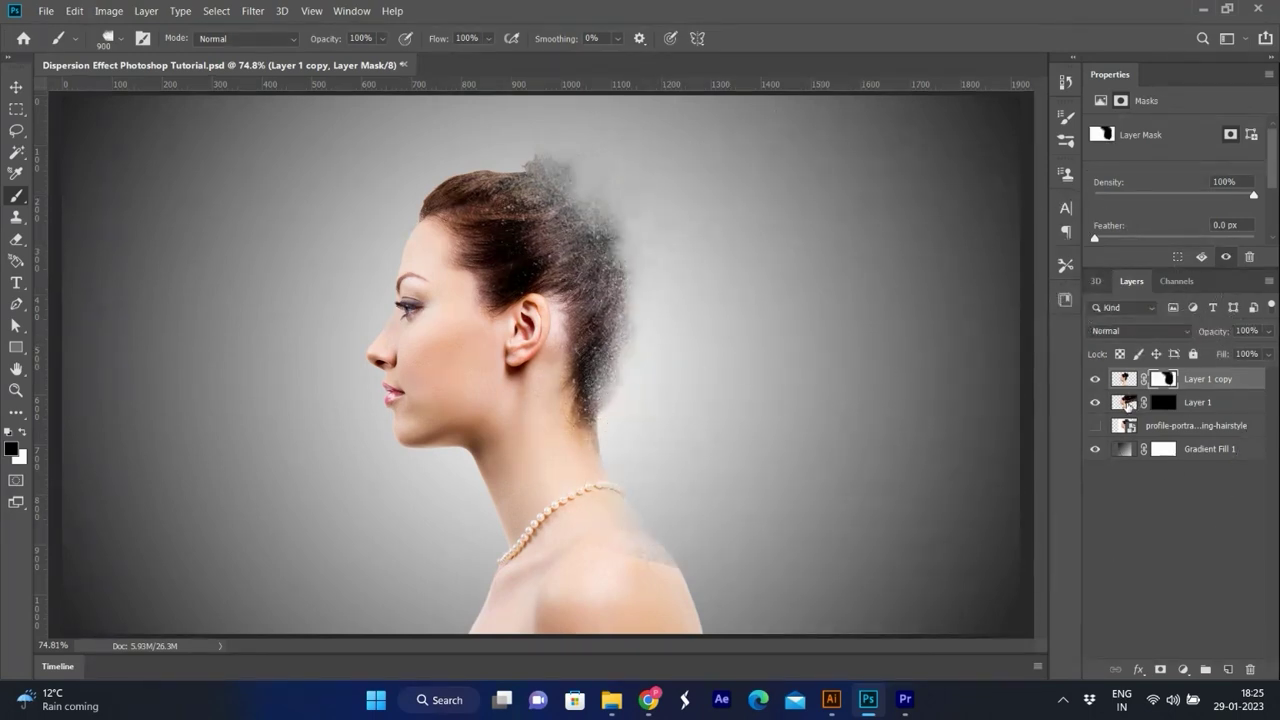
{"action": "left_click", "coordinate": [1165, 404]}
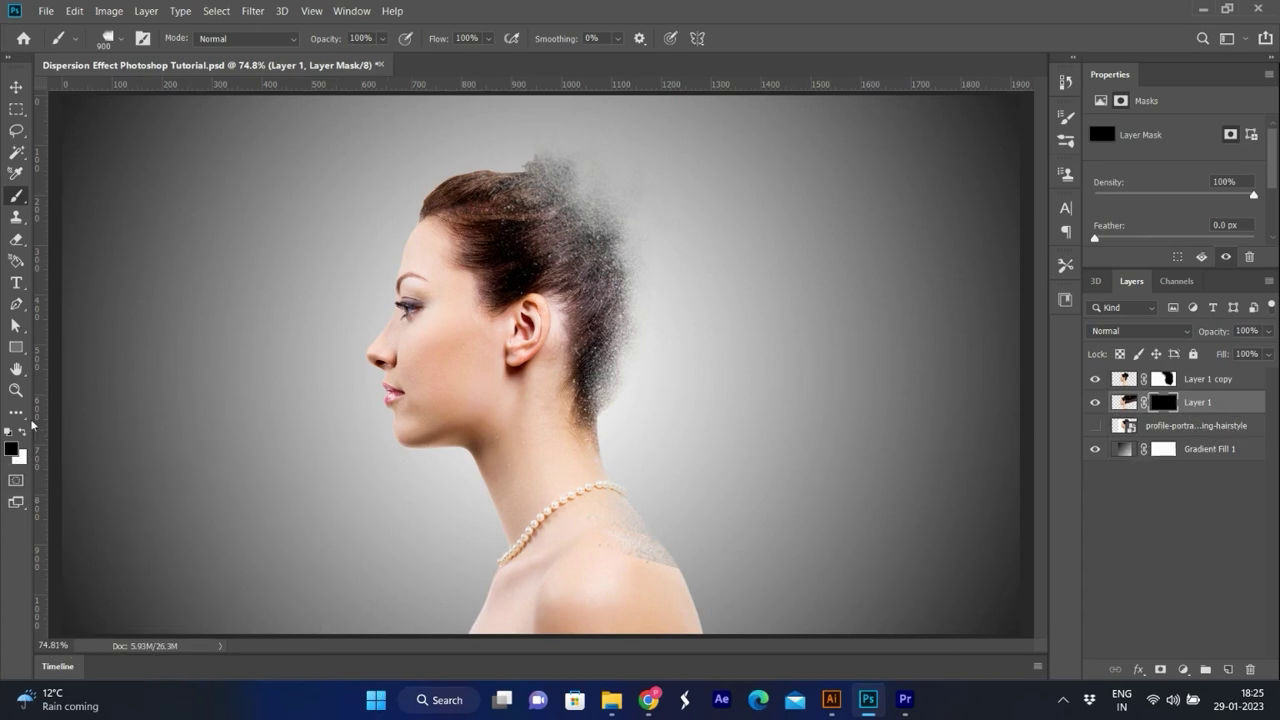
Step: Try white particle dabs on Layer 1's mask along the jaw, neck and hair, undoing each
{"action": "right_click", "coordinate": [594, 334]}
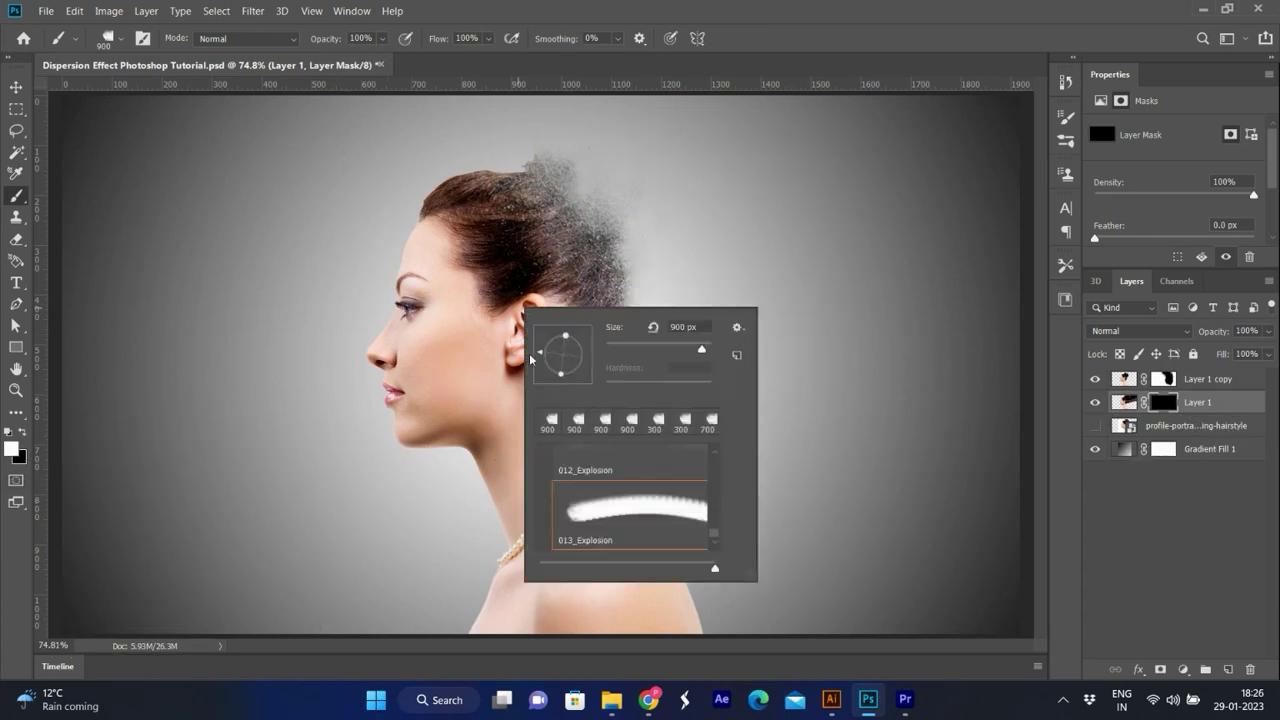
{"action": "left_click_drag", "start_coordinate": [430, 385], "coordinate": [560, 470]}
{"action": "left_click_drag", "start_coordinate": [570, 400], "coordinate": [591, 463]}
{"action": "key", "text": "ctrl+z"}
{"action": "key", "text": "ctrl+z"}
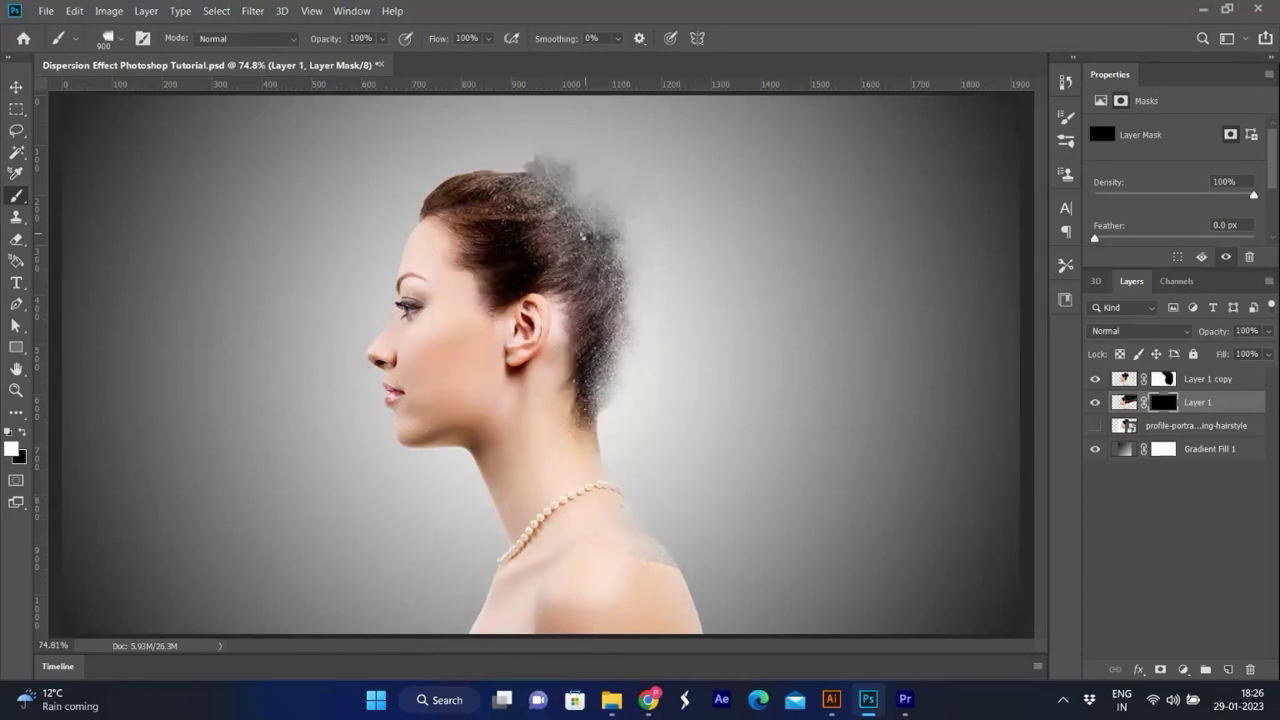
{"action": "left_click", "coordinate": [560, 300]}
{"action": "key", "text": "ctrl+z"}
{"action": "right_click", "coordinate": [614, 298]}
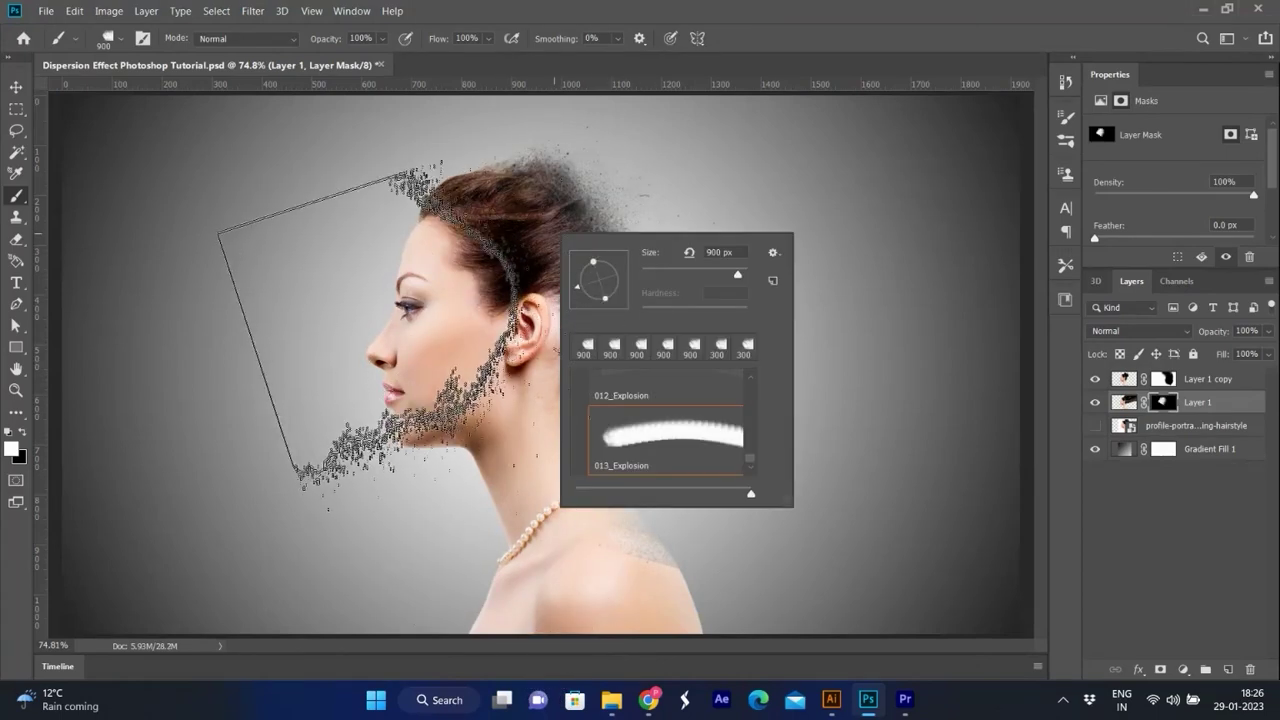
{"action": "left_click", "coordinate": [430, 320]}
{"action": "key", "text": "ctrl+z"}
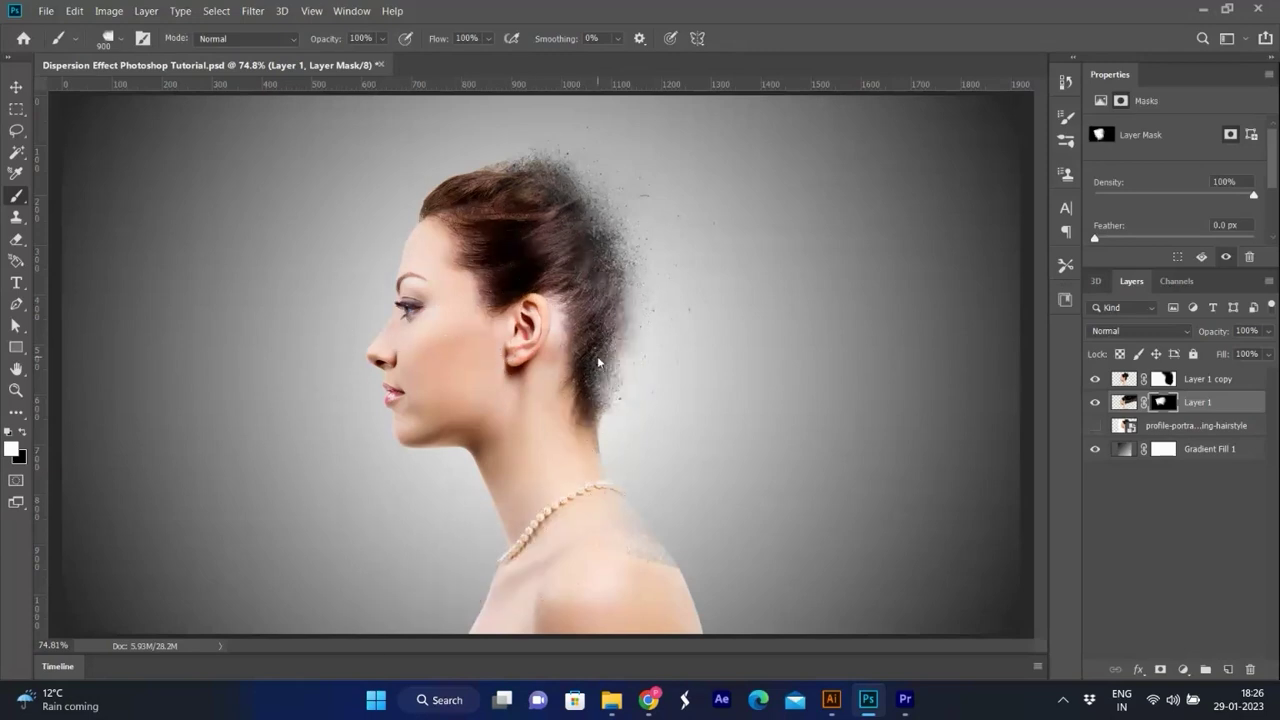
{"action": "left_click", "coordinate": [457, 371]}
{"action": "key", "text": "ctrl+z"}
{"action": "left_click", "coordinate": [486, 286]}
{"action": "key", "text": "ctrl+z"}
Step: Retry the dispersion dab at 1000 px and 1500 px brush sizes, undoing each attempt
{"action": "right_click", "coordinate": [591, 331]}
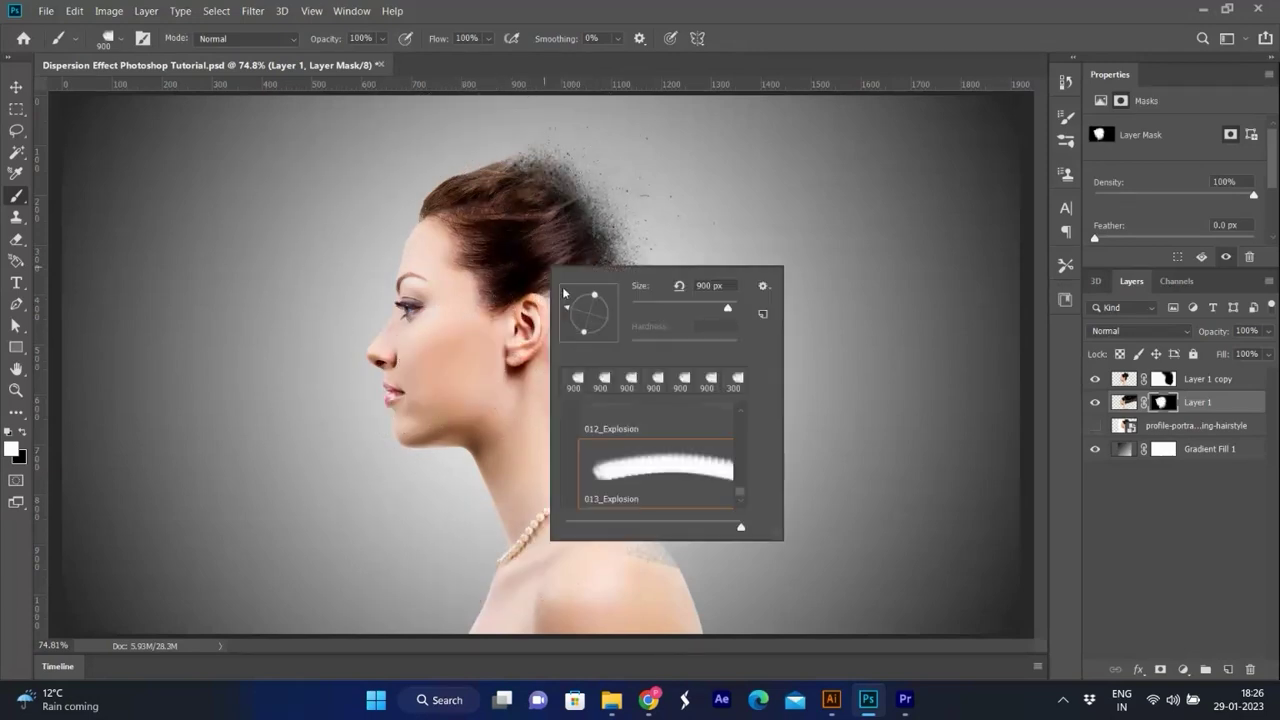
{"action": "left_click", "coordinate": [450, 130]}
{"action": "key", "text": "ctrl+z"}
{"action": "key", "text": "ctrl+z"}
{"action": "left_click", "coordinate": [425, 235]}
{"action": "key", "text": "ctrl+z"}
{"action": "left_click", "coordinate": [360, 230]}
{"action": "key", "text": "ctrl+z"}
{"action": "key", "text": "bracketright"}
{"action": "key", "text": "bracketright"}
{"action": "left_click", "coordinate": [336, 268]}
{"action": "key", "text": "ctrl+z"}
{"action": "left_click", "coordinate": [345, 300]}
{"action": "key", "text": "ctrl+z"}
{"action": "left_click", "coordinate": [350, 330]}
Step: With the brush at 1900 px, stream particles from eye level across the hair
{"action": "key", "text": "ctrl+z"}
{"action": "key", "text": "bracketright"}
{"action": "key", "text": "bracketright"}
{"action": "key", "text": "bracketright"}
{"action": "right_click", "coordinate": [545, 416]}
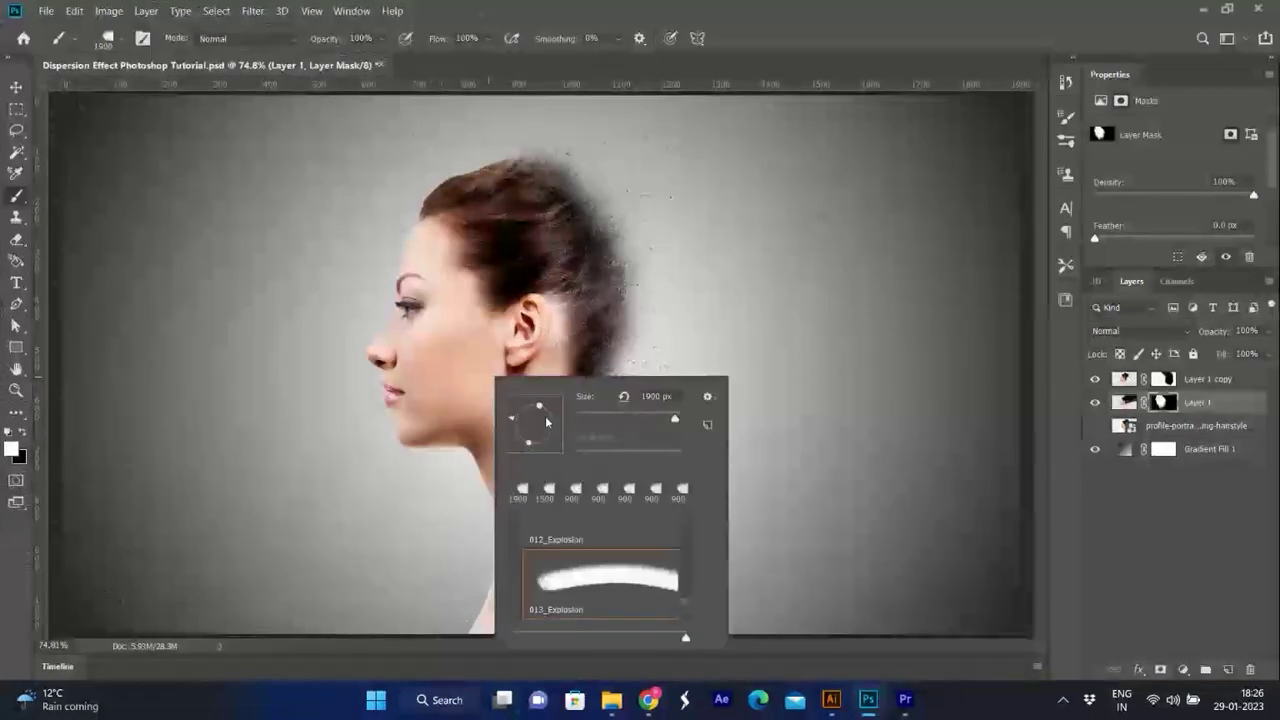
{"action": "left_click", "coordinate": [380, 400]}
{"action": "key", "text": "ctrl+z"}
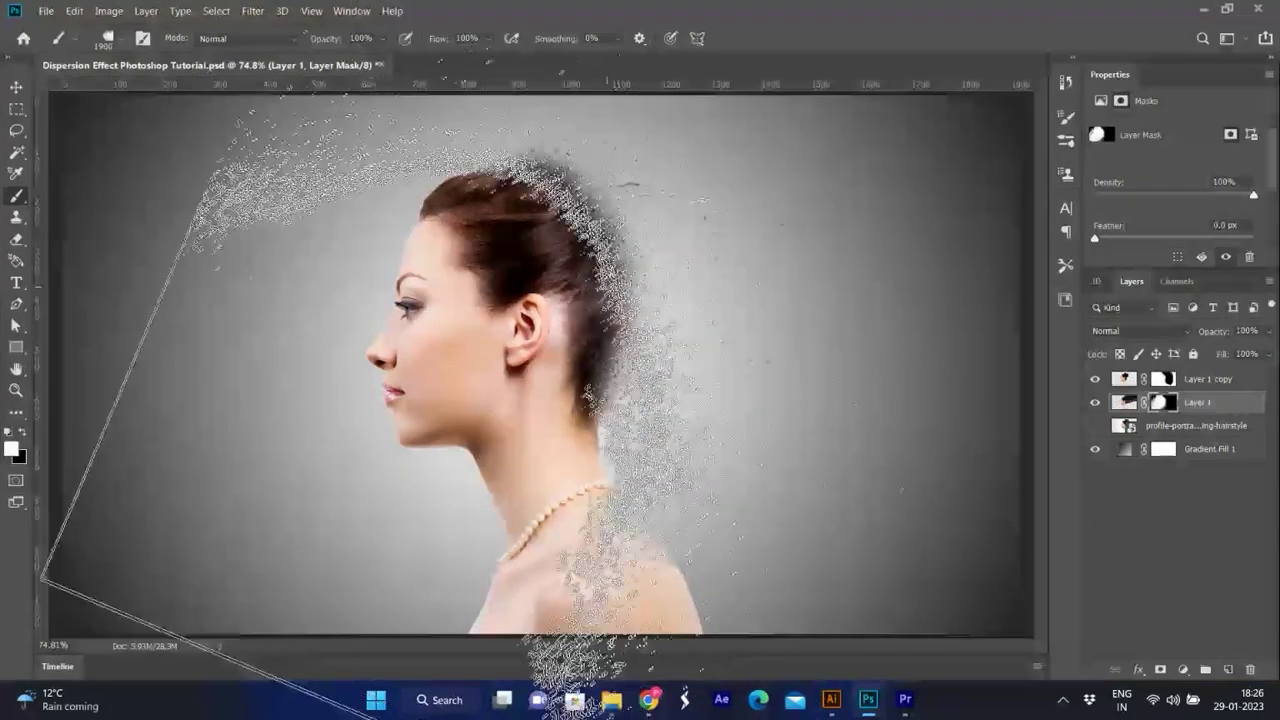
{"action": "key", "text": "ctrl+z"}
{"action": "left_click", "coordinate": [380, 400]}
{"action": "key", "text": "ctrl+z"}
{"action": "key", "text": "ctrl+z"}
{"action": "left_click", "coordinate": [380, 430]}
{"action": "key", "text": "ctrl+z"}
{"action": "left_click", "coordinate": [390, 320]}
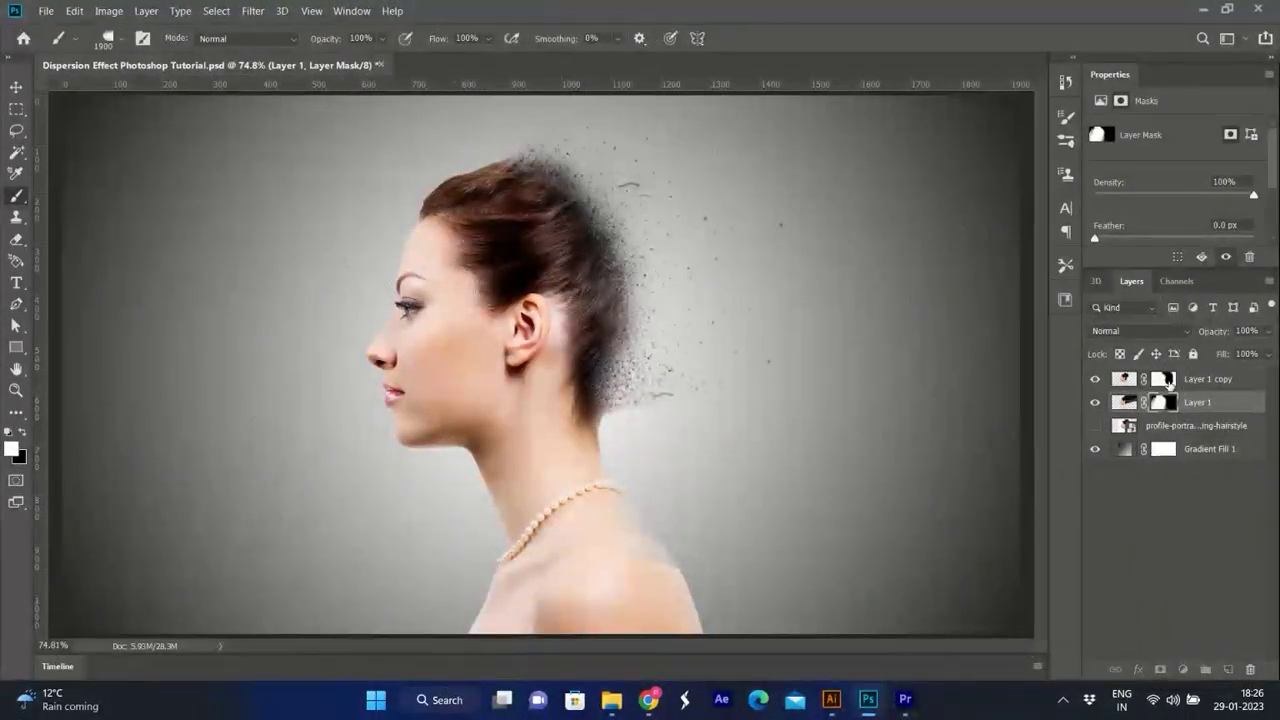
Step: Paint black dispersion specks beside the hair on Layer 1 copy's mask
{"action": "left_click", "coordinate": [1162, 379]}
{"action": "key", "text": "x"}
{"action": "left_click", "coordinate": [390, 350]}
{"action": "key", "text": "ctrl+z"}
{"action": "left_click", "coordinate": [390, 300]}
{"action": "key", "text": "ctrl+z"}
{"action": "left_click", "coordinate": [390, 350]}
{"action": "key", "text": "ctrl+z"}
{"action": "right_click", "coordinate": [699, 314]}
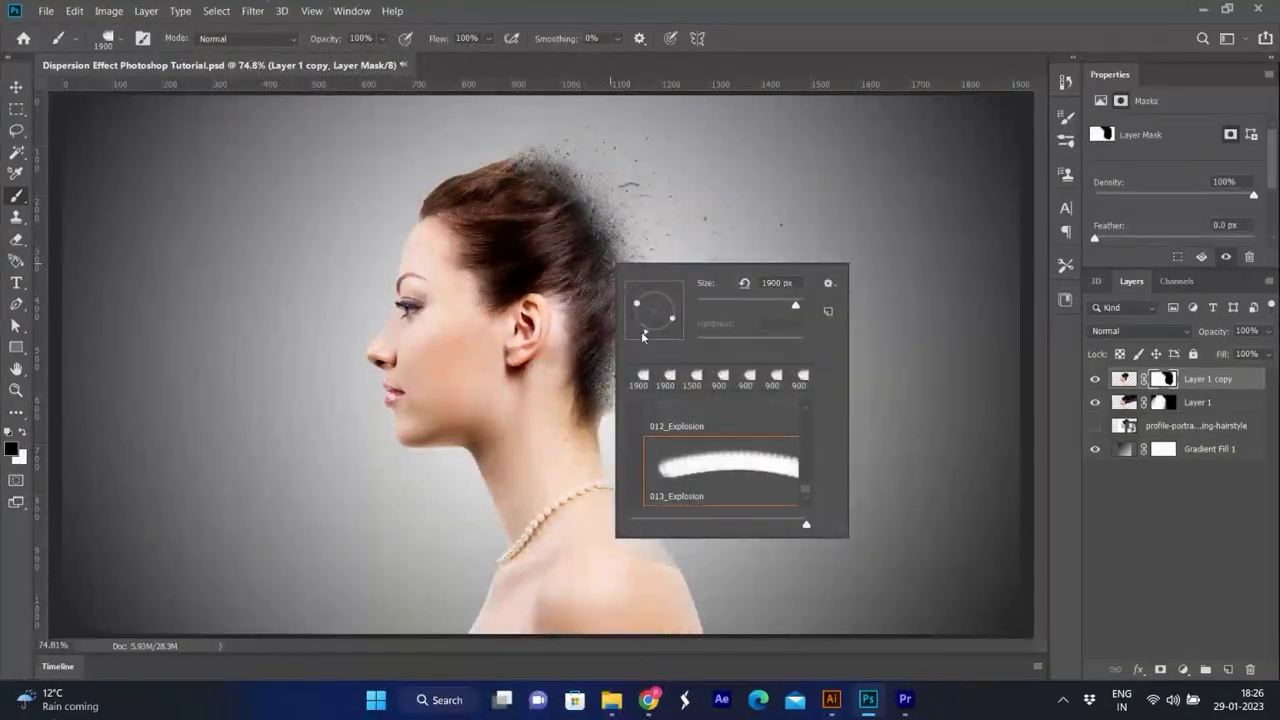
{"action": "key", "text": "Return"}
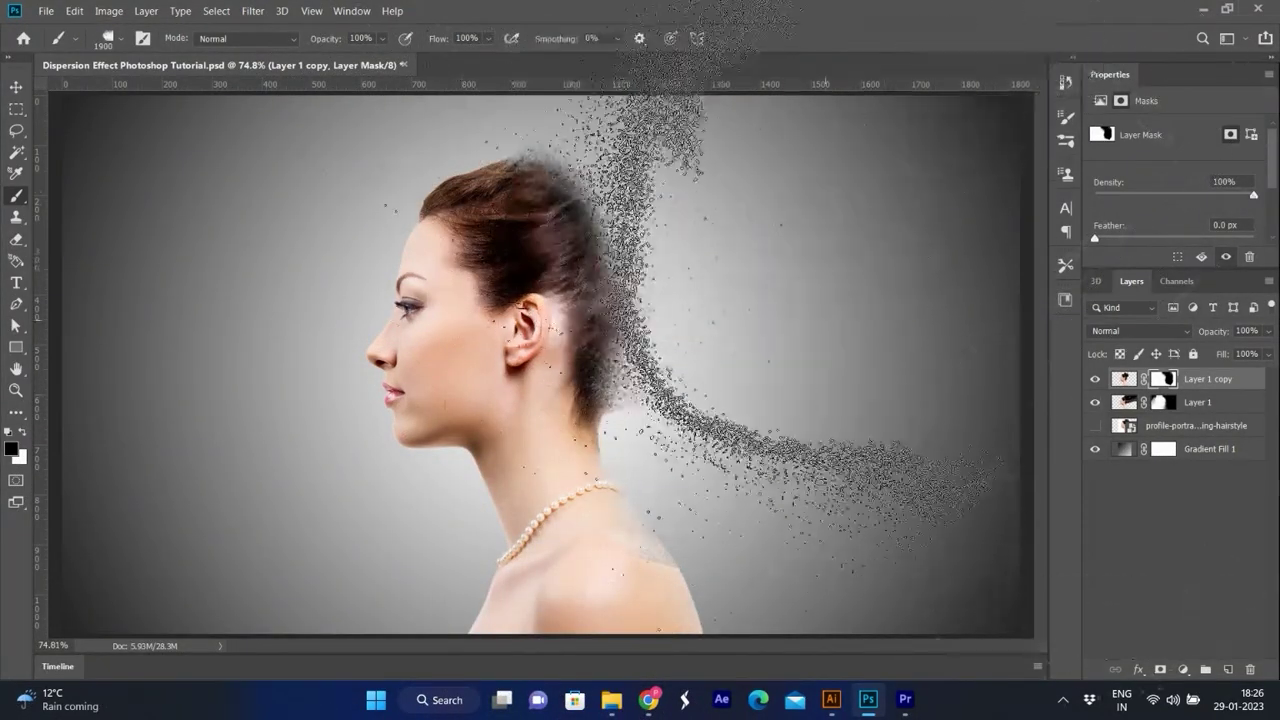
{"action": "left_click", "coordinate": [800, 420]}
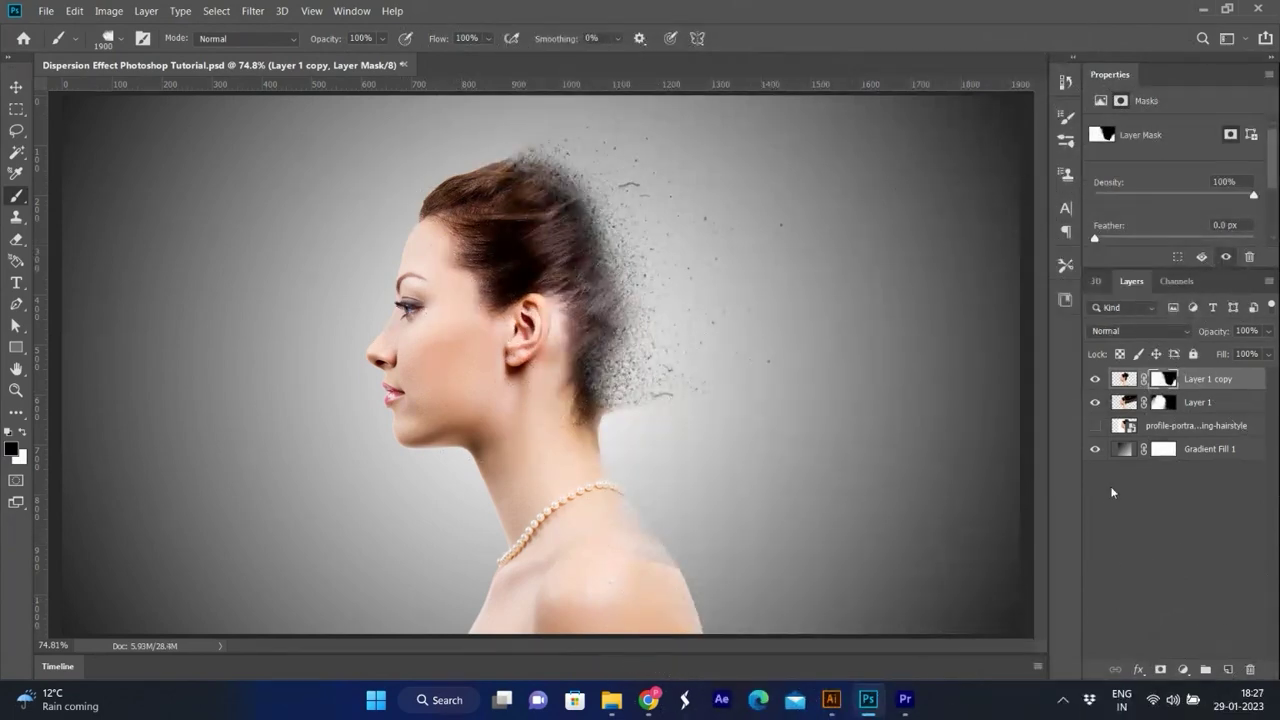
{"action": "key", "text": "e"}
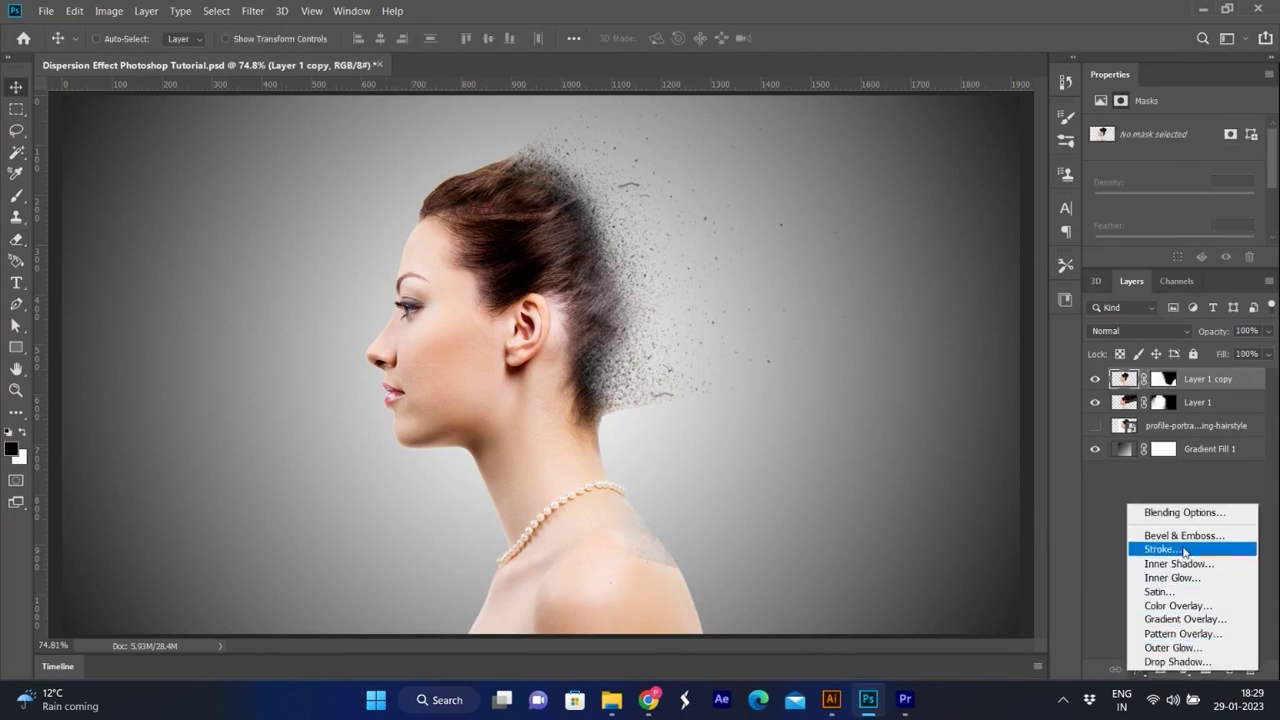
Step: Add a Linear 90° gradient fill layer to darken the lower portrait
{"action": "key", "text": "Escape"}
{"action": "left_click", "coordinate": [1183, 669]}
{"action": "left_click", "coordinate": [1165, 391]}
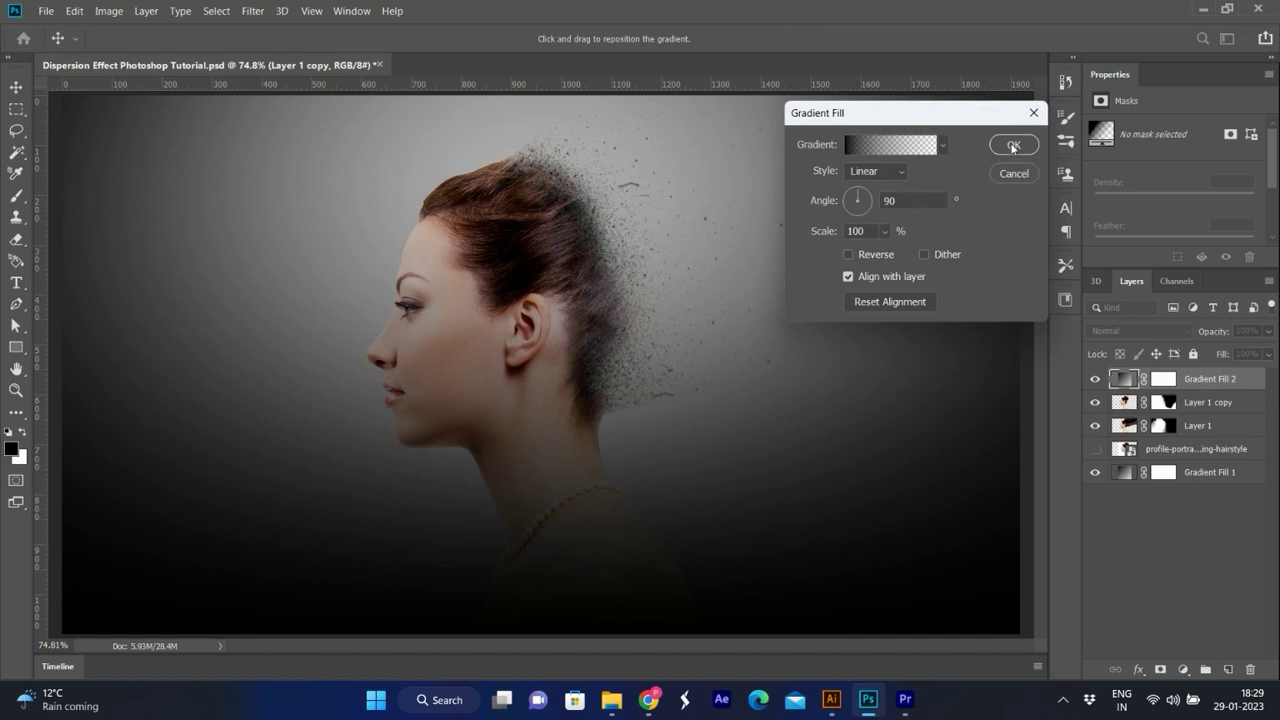
{"action": "left_click", "coordinate": [1017, 144]}
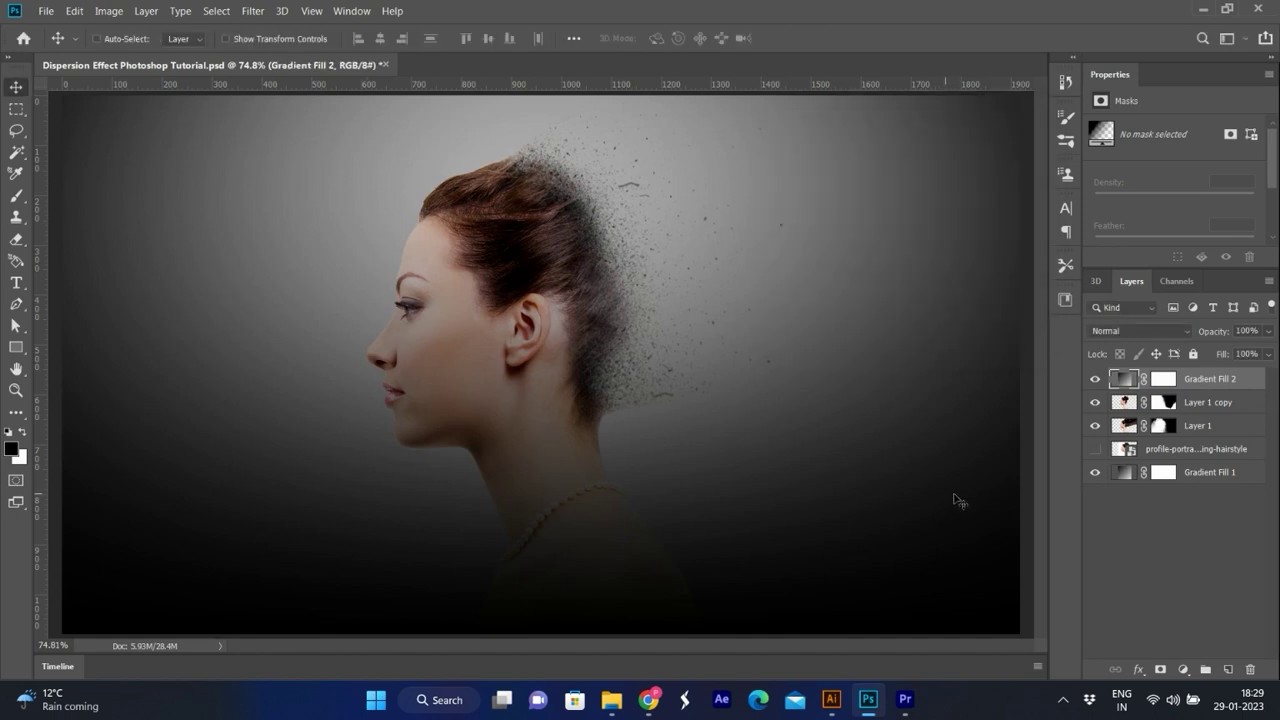
{"action": "left_click", "coordinate": [1168, 404]}
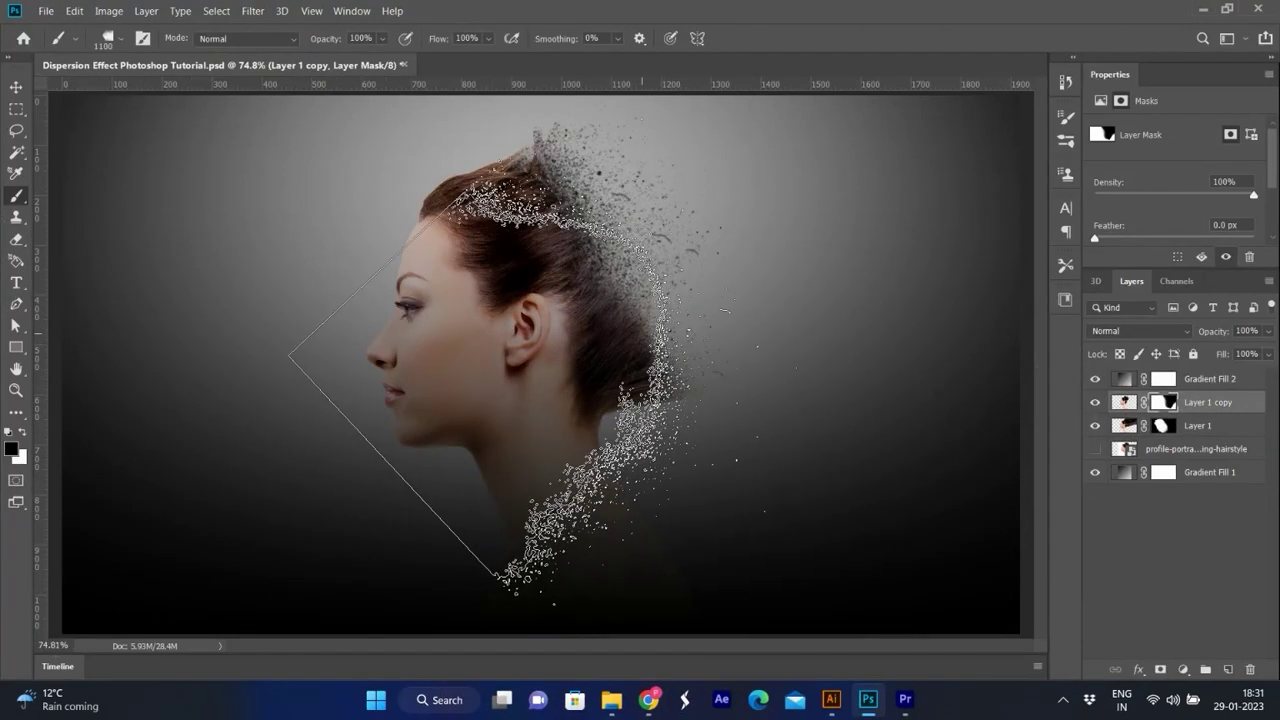
Step: Switch to Layer 1's mask and resize the Explosion brush tip in the brush settings
{"action": "key", "text": "Return"}
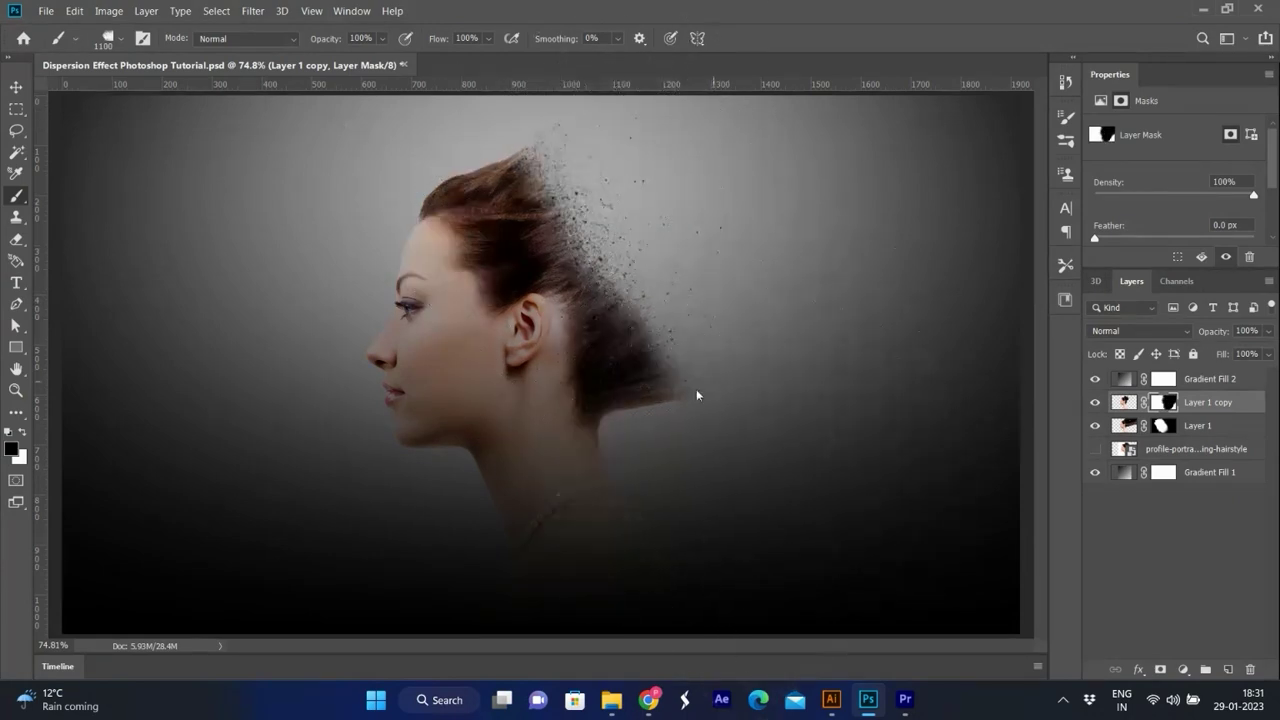
{"action": "left_click", "coordinate": [1162, 425]}
{"action": "right_click", "coordinate": [638, 378]}
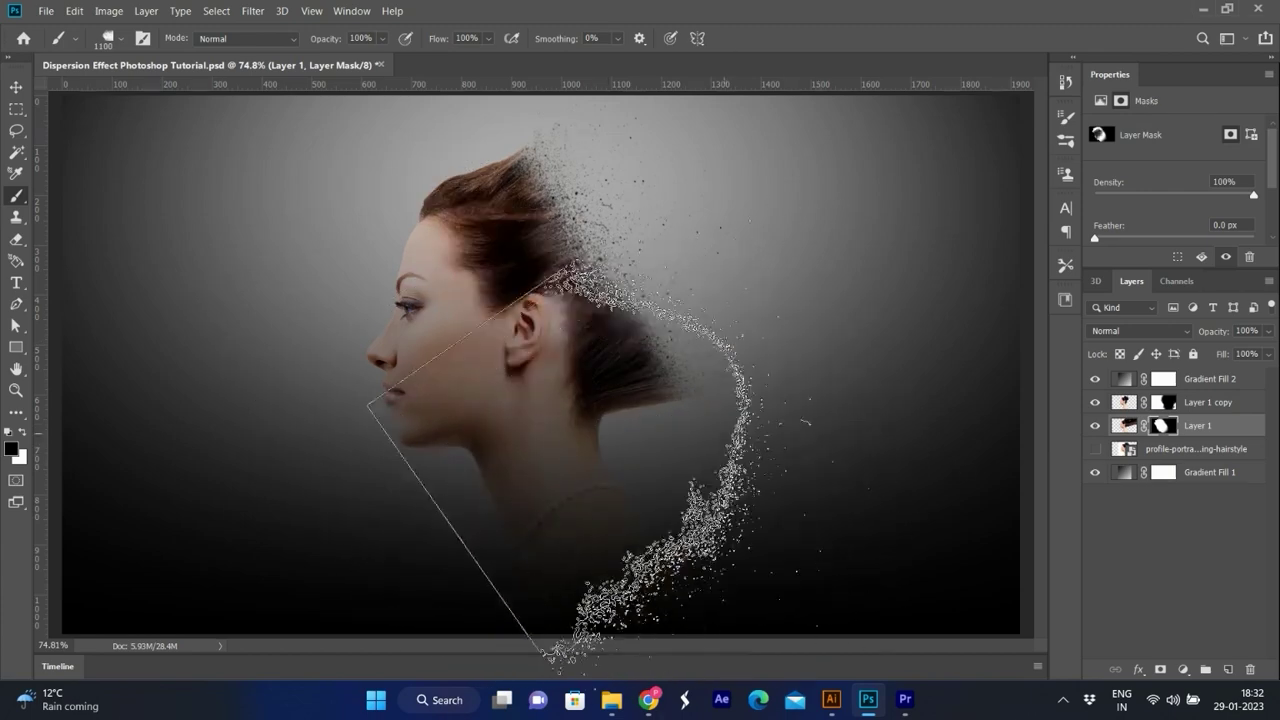
{"action": "right_click", "coordinate": [708, 374]}
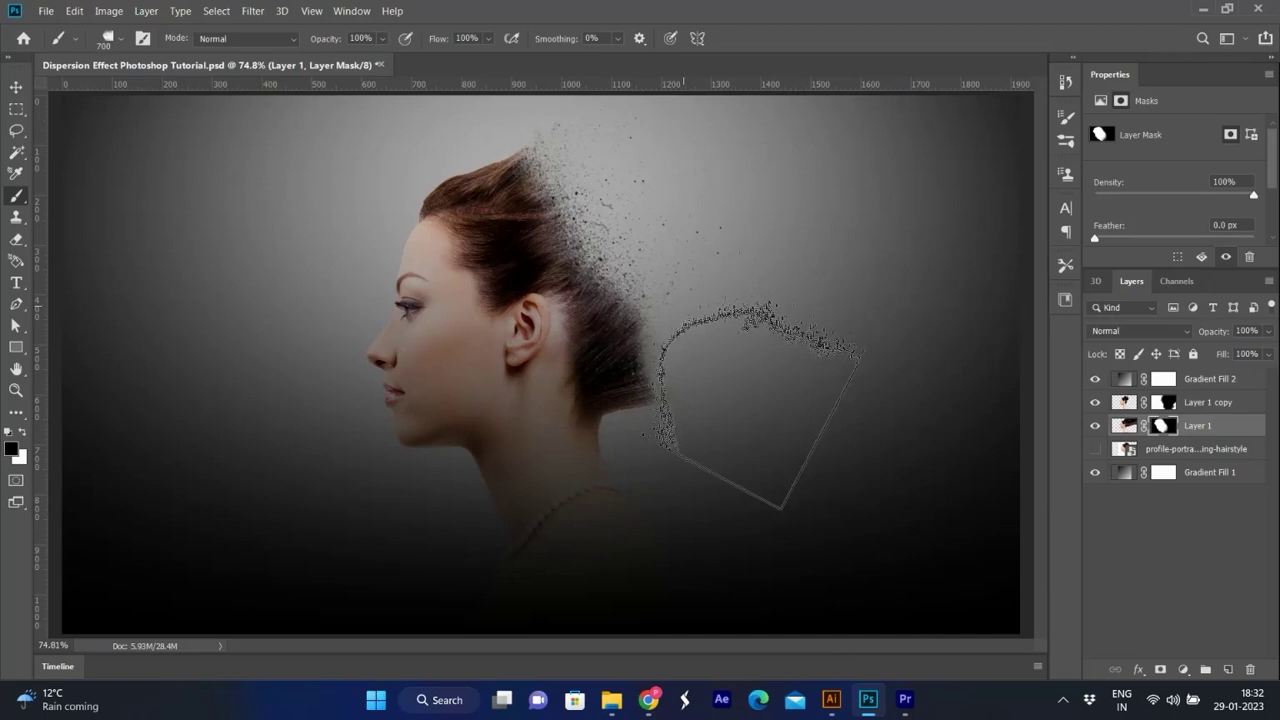
{"action": "right_click", "coordinate": [705, 380]}
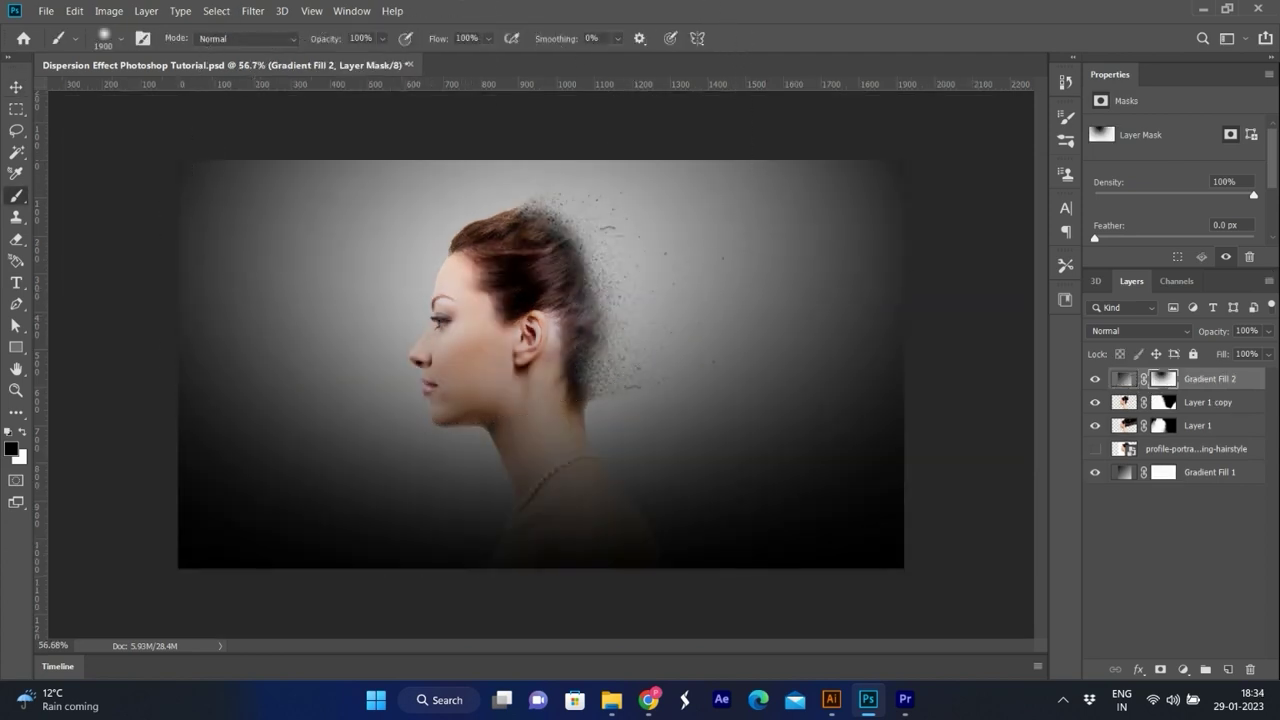
Step: Paint on Gradient Fill 2's mask to dim the neck and necklace, shrinking the brush to 1400 px
{"action": "left_click", "coordinate": [560, 114]}
{"action": "key", "text": "ctrl+z"}
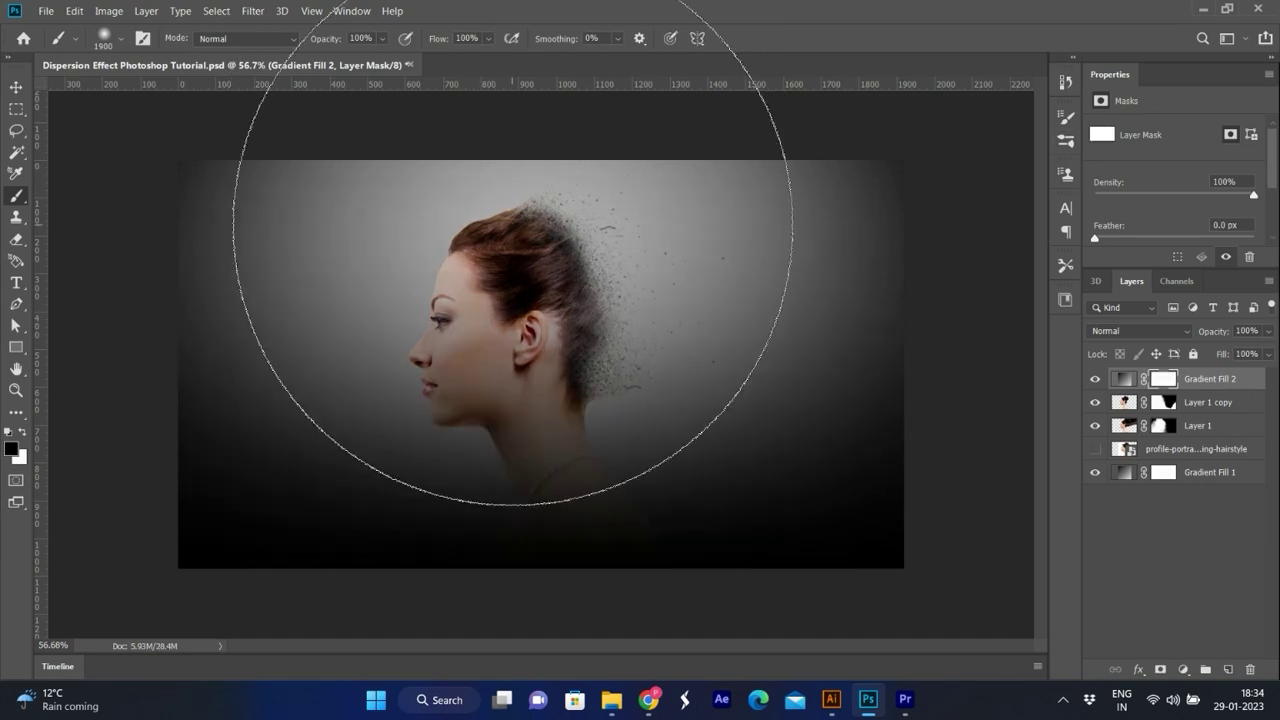
{"action": "key", "text": "bracketleft"}
{"action": "key", "text": "bracketleft"}
{"action": "key", "text": "ctrl+z"}
{"action": "key", "text": "bracketleft"}
{"action": "key", "text": "bracketleft"}
{"action": "key", "text": "bracketleft"}
{"action": "key", "text": "v"}
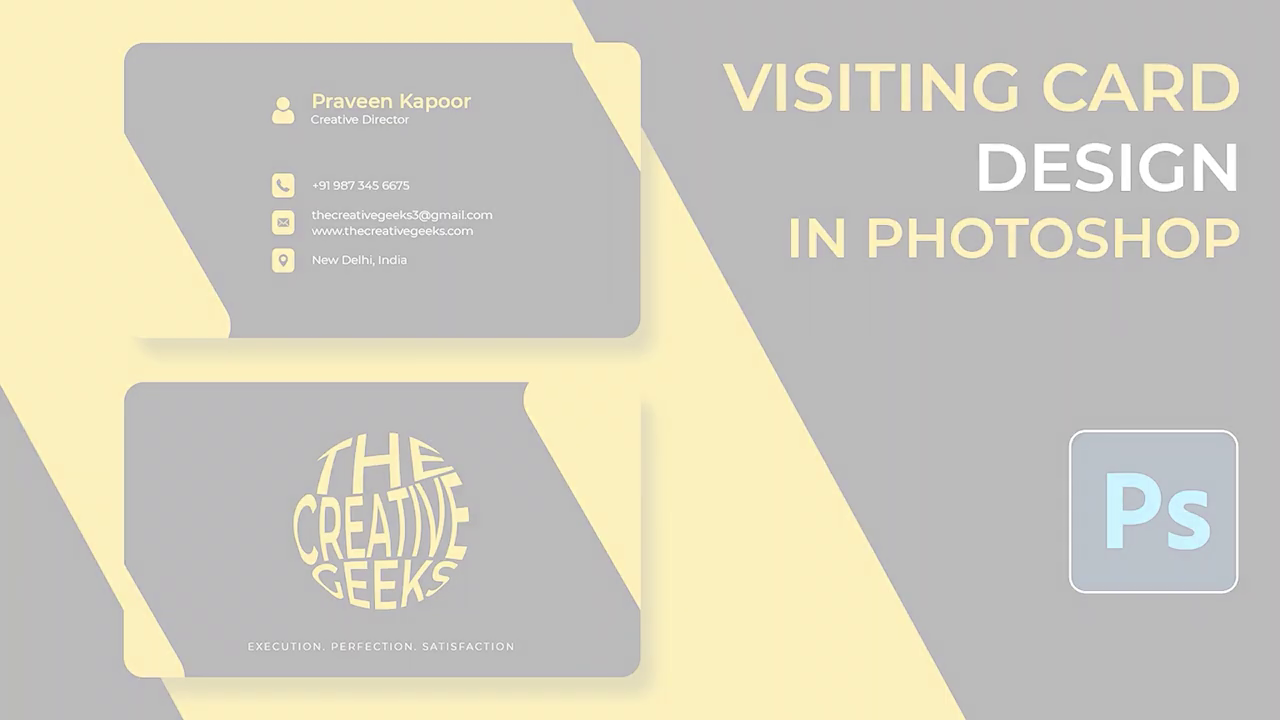
Step: Draw a rectangle over the whole card above Background and fill it black (000000)
{"action": "scroll", "coordinate": [540, 385], "scroll_direction": "down", "scroll_amount": 1}
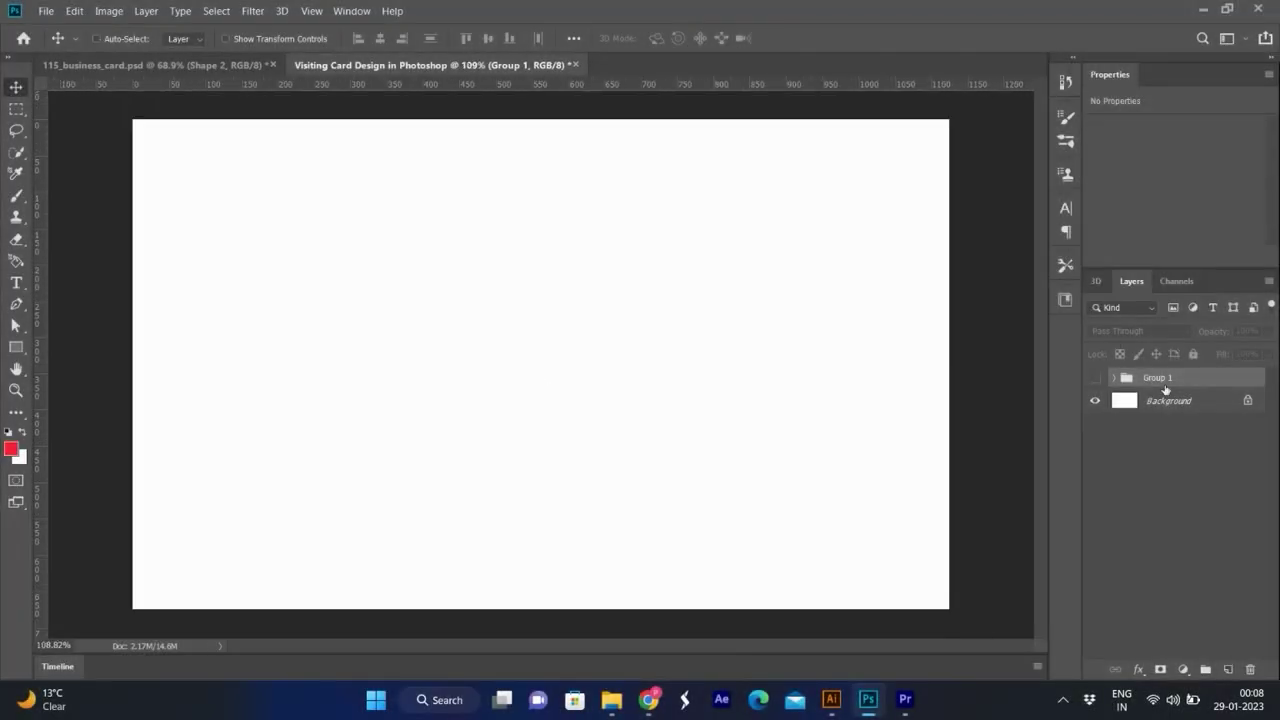
{"action": "left_click", "coordinate": [1168, 401]}
{"action": "key", "text": "u"}
{"action": "right_click", "coordinate": [16, 349]}
{"action": "left_click", "coordinate": [70, 346]}
{"action": "left_click_drag", "start_coordinate": [125, 115], "coordinate": [956, 617]}
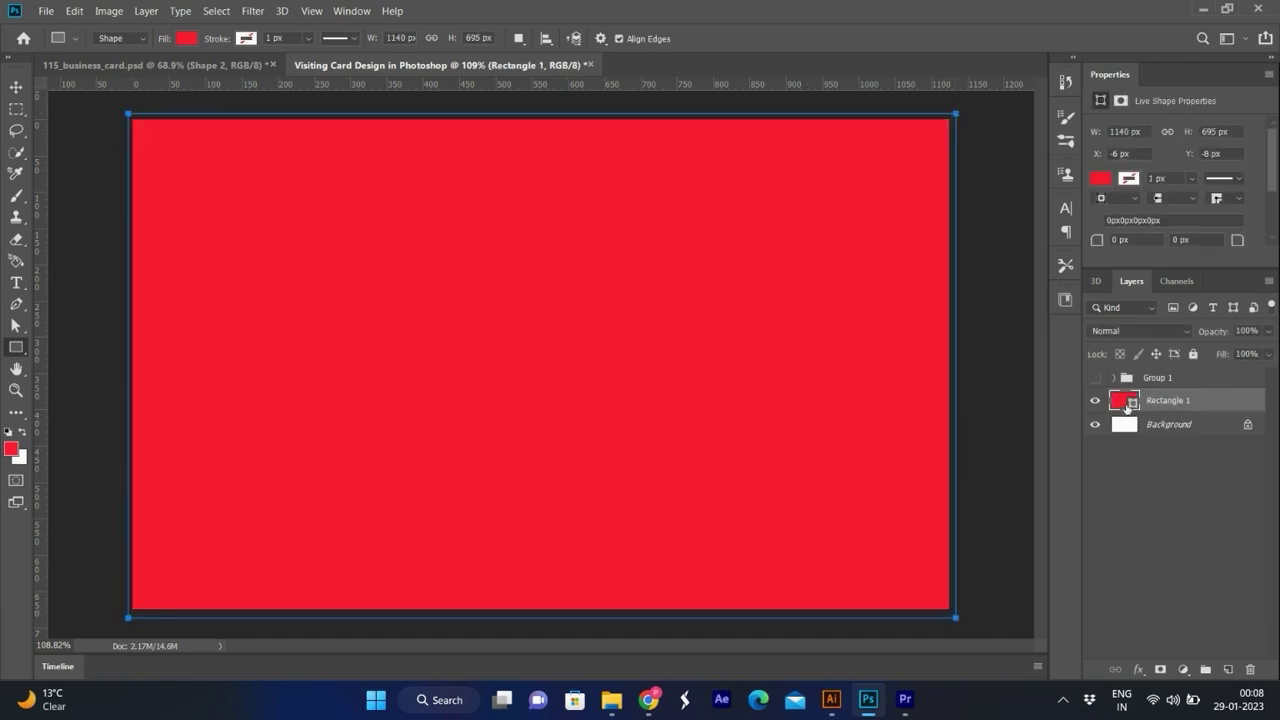
{"action": "double_click", "coordinate": [1128, 409]}
{"action": "type", "text": "000000"}
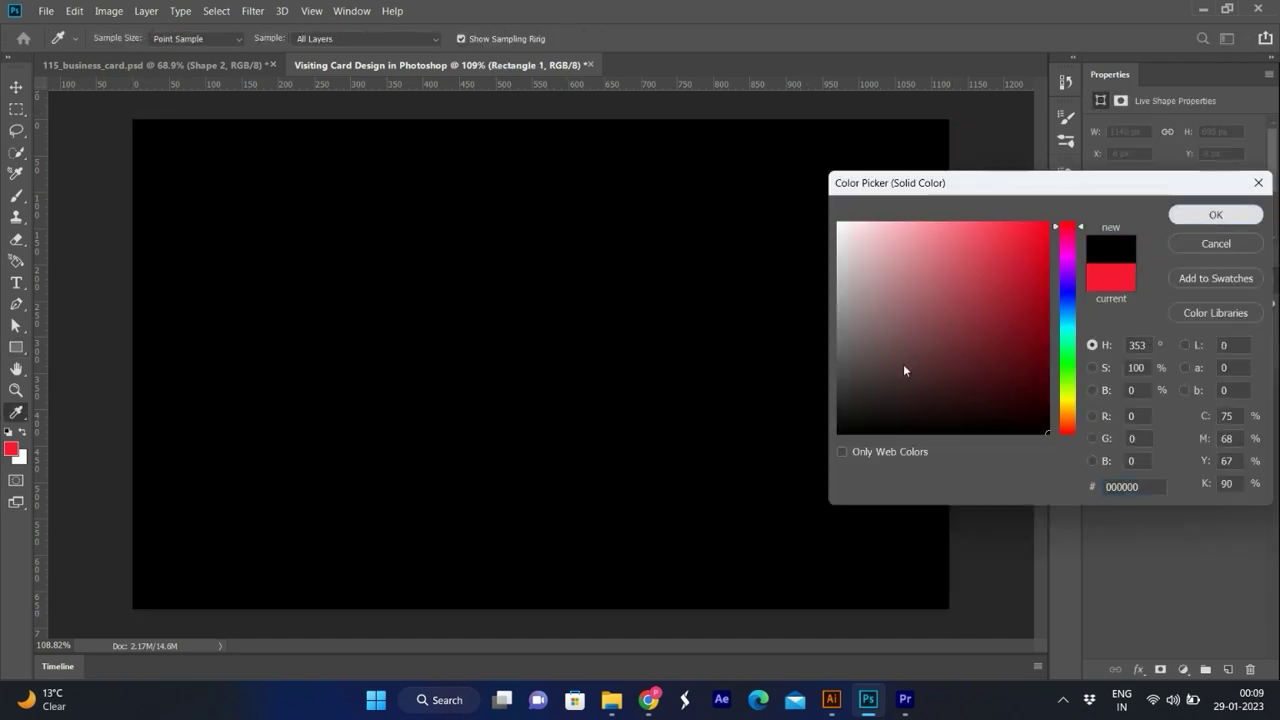
{"action": "key", "text": "Return"}
{"action": "left_click", "coordinate": [611, 699]}
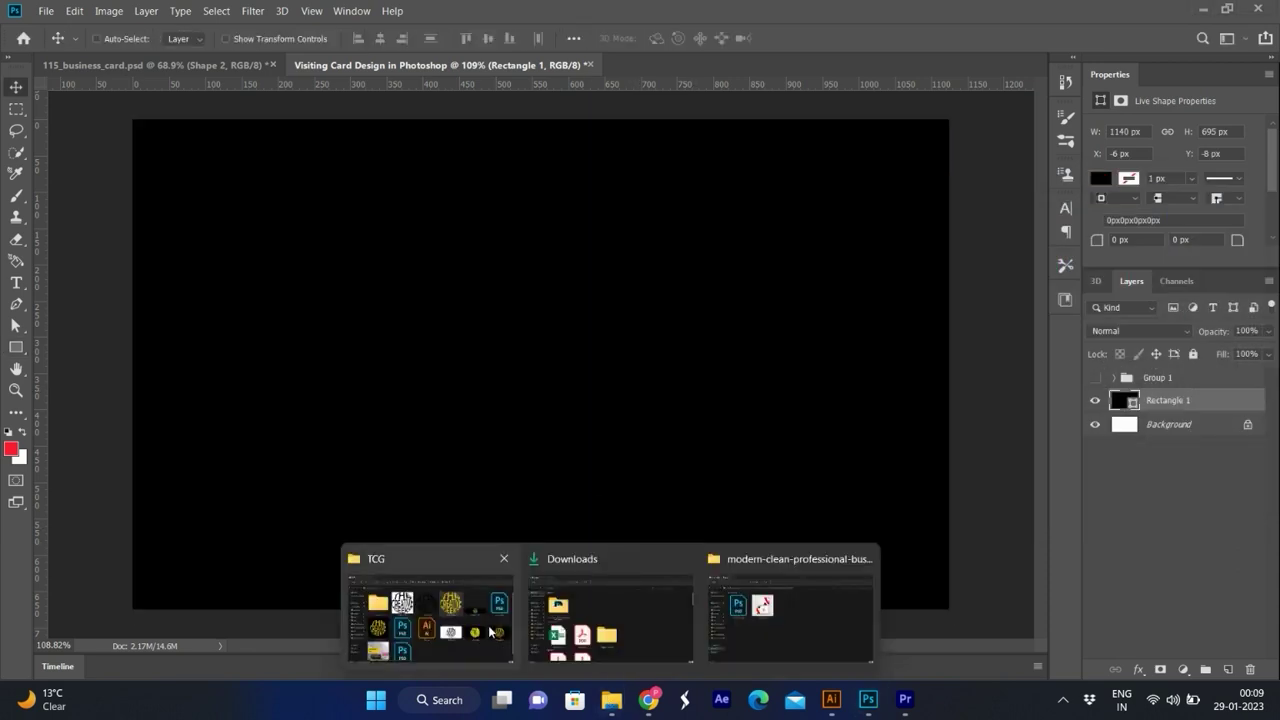
{"action": "left_click", "coordinate": [430, 610]}
Step: Drop the yellow logo PNG onto the card, scale it down and centre it on the canvas
{"action": "left_click_drag", "start_coordinate": [820, 185], "coordinate": [619, 368]}
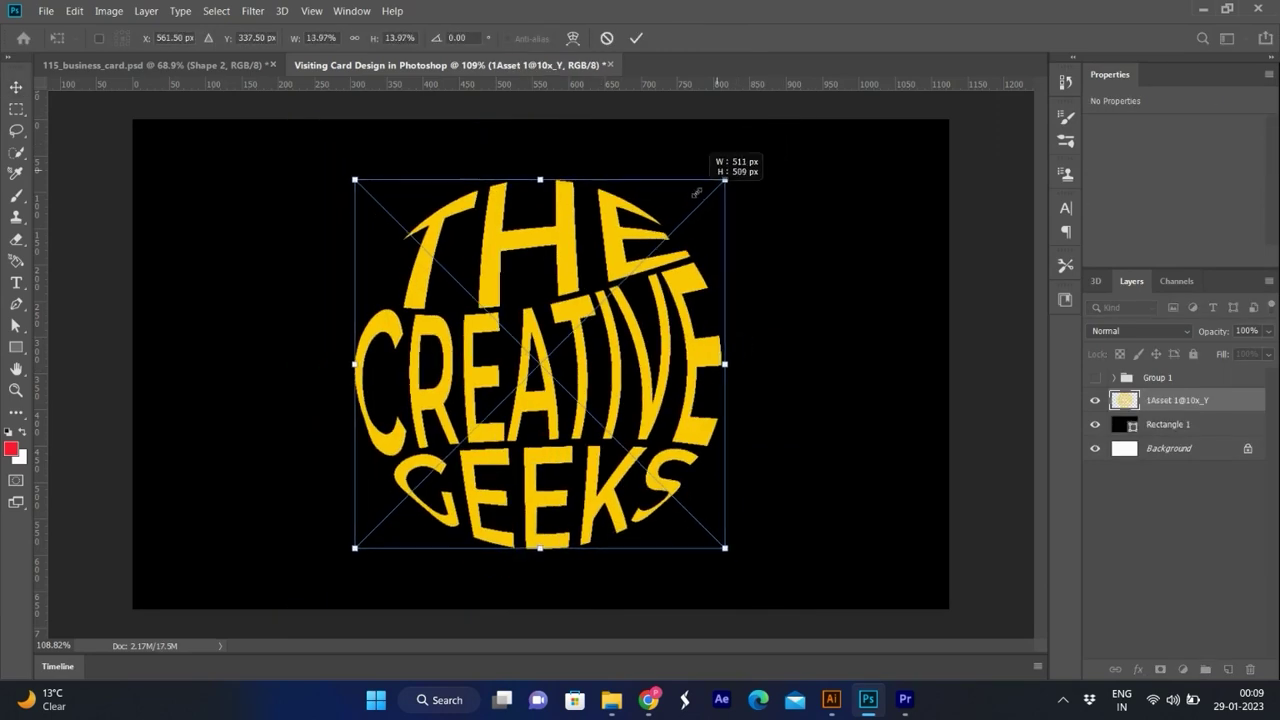
{"action": "left_click_drag", "start_coordinate": [716, 171], "coordinate": [696, 203]}
{"action": "key", "text": "Return"}
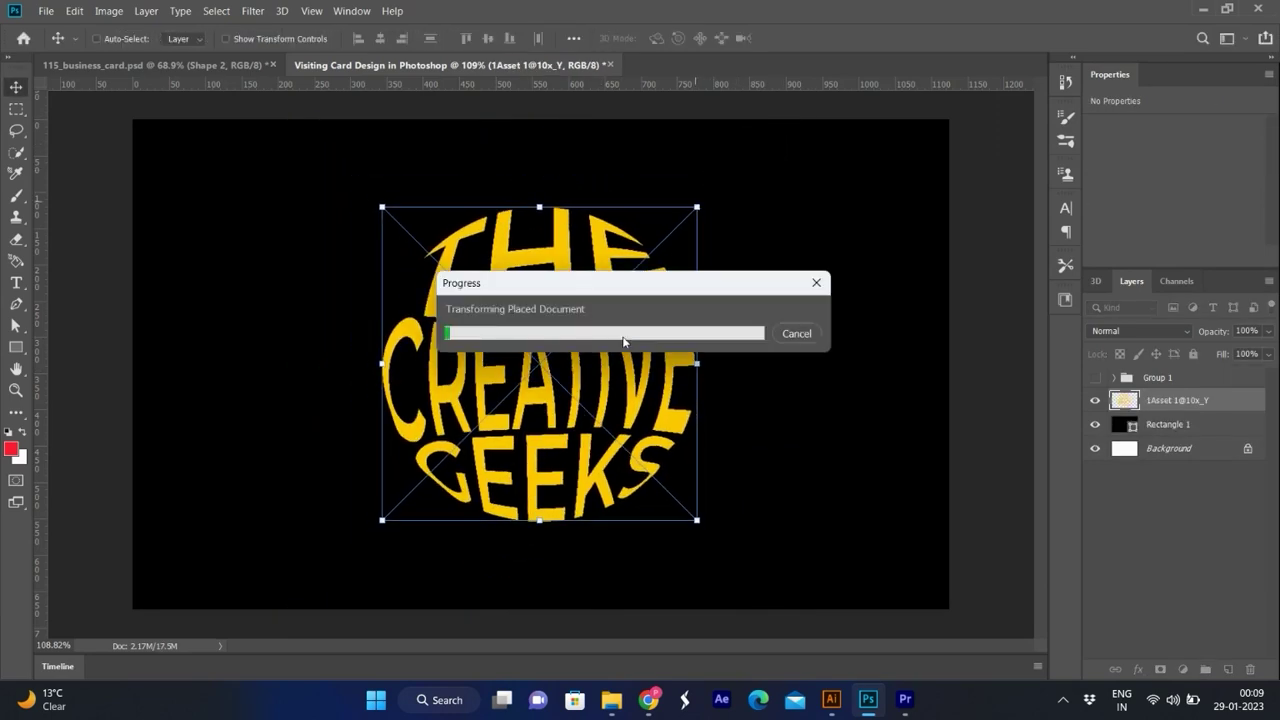
{"action": "key", "text": "ctrl+a"}
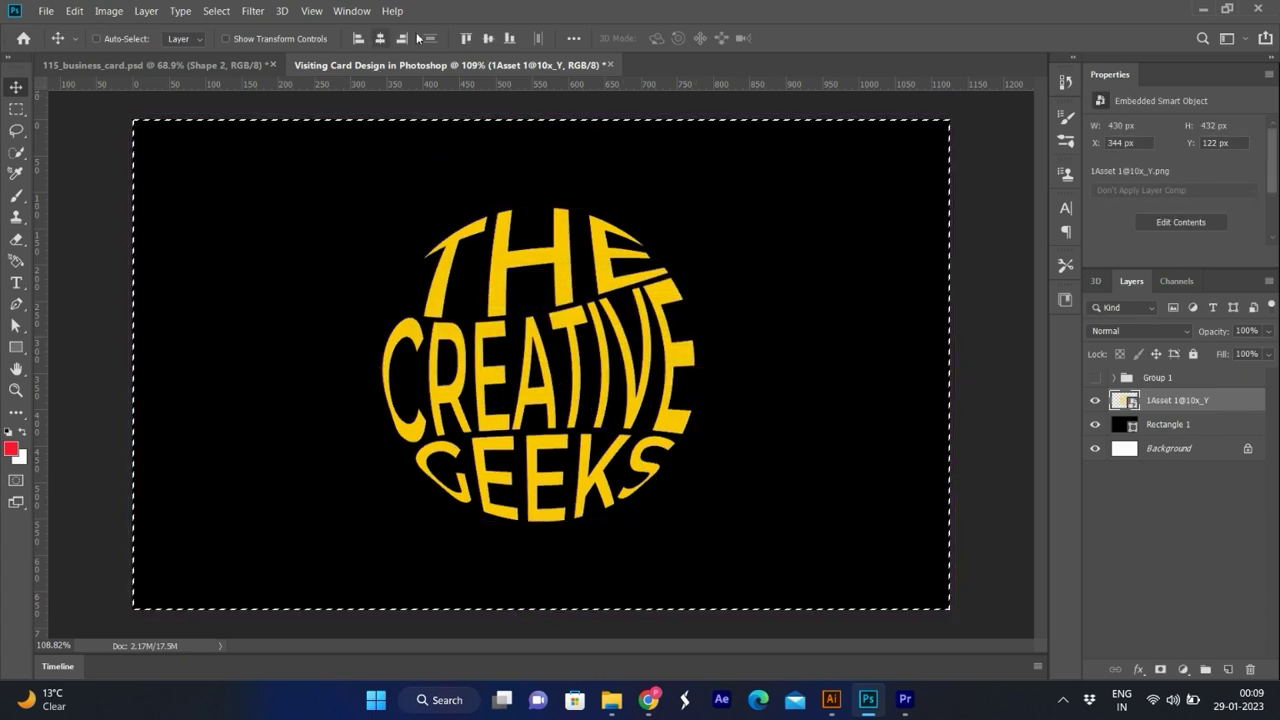
{"action": "left_click", "coordinate": [498, 36]}
{"action": "key", "text": "ctrl+d"}
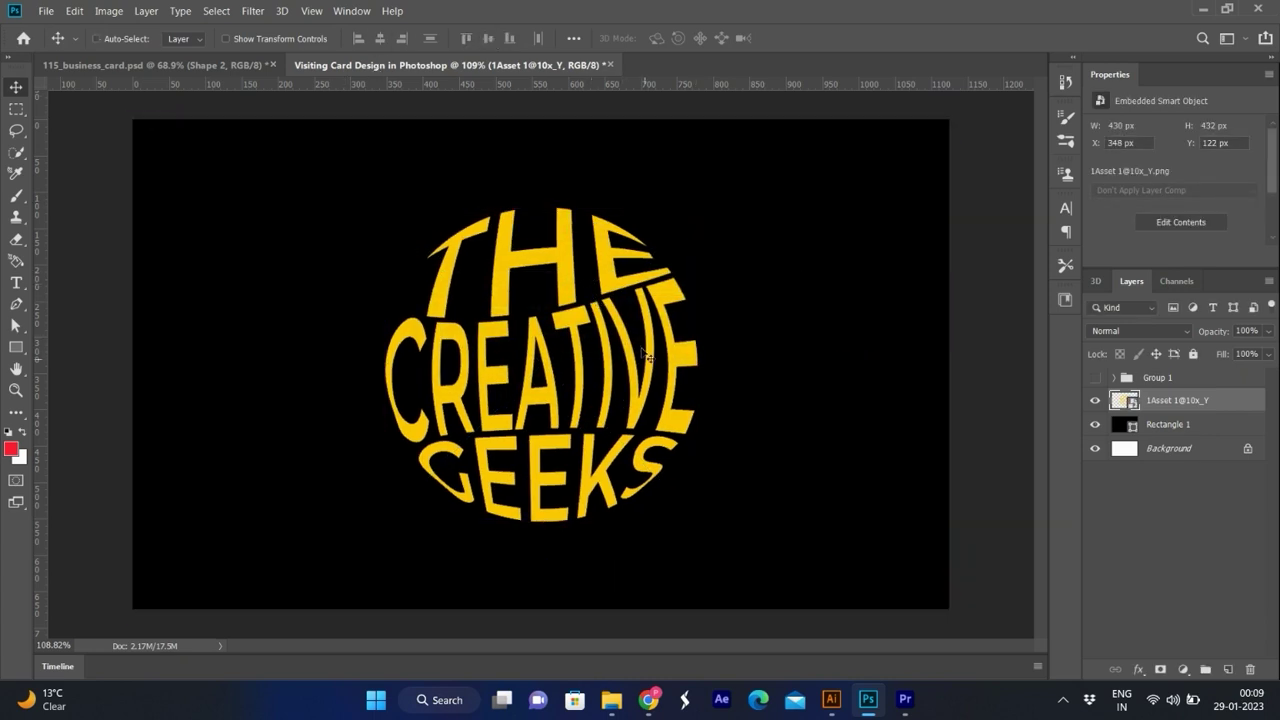
{"action": "key", "text": "ctrl+t"}
{"action": "left_click_drag", "start_coordinate": [700, 207], "coordinate": [680, 226]}
{"action": "key", "text": "Return"}
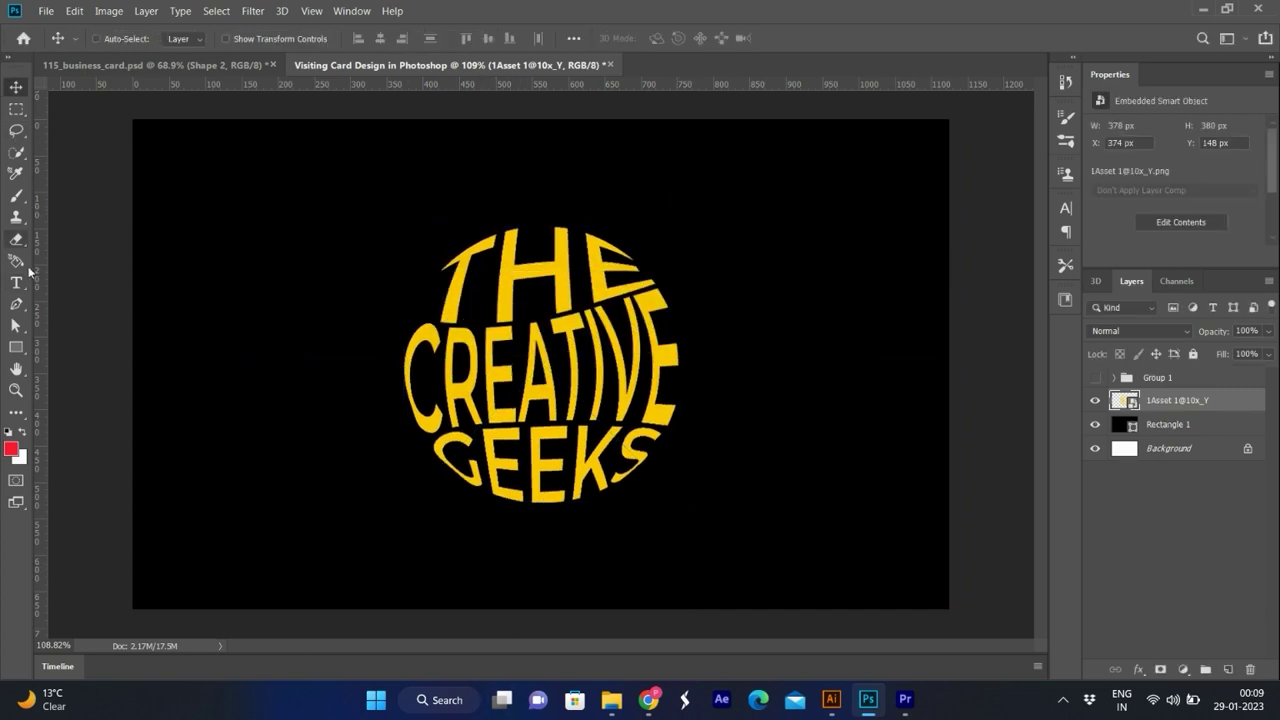
{"action": "left_click", "coordinate": [16, 283]}
{"action": "left_click", "coordinate": [358, 564]}
Step: Type the tagline EXECUTION. PERFECTION. SATISFACTION in white (ffffff), centre-aligned
{"action": "key", "text": "BackSpace"}
{"action": "type", "text": "UTION DERFECTION SATISFACTION"}
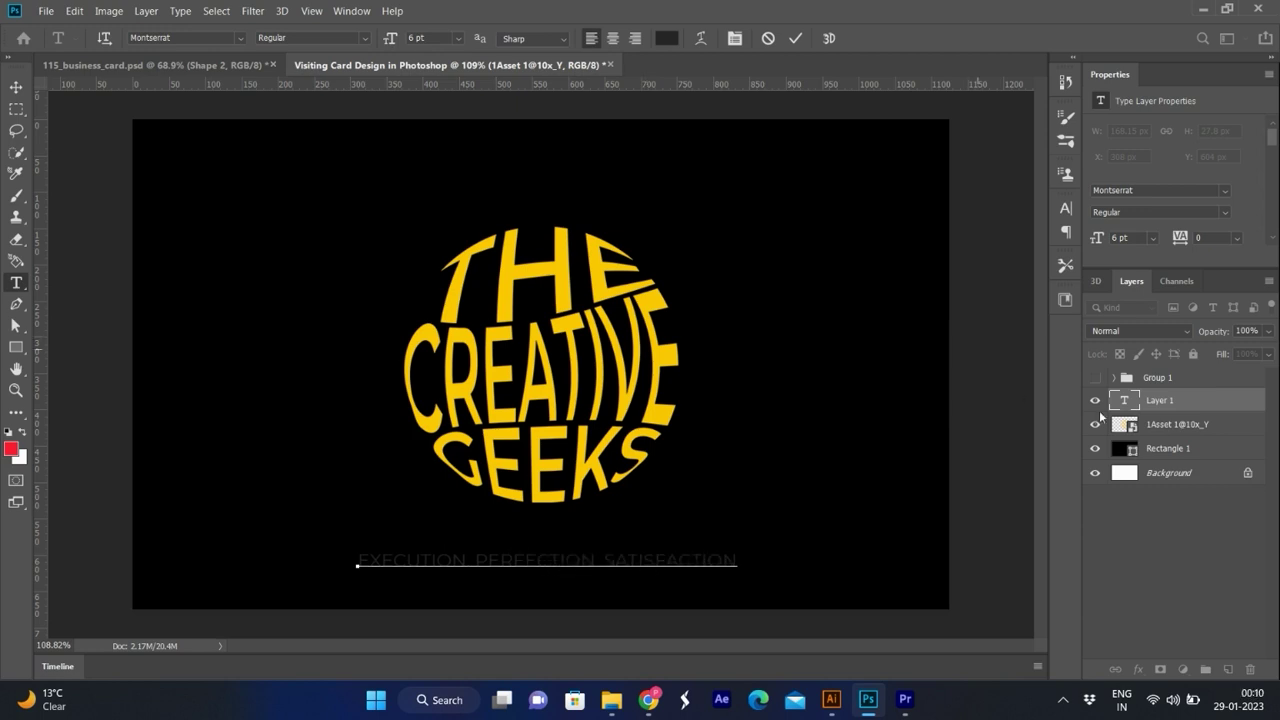
{"action": "left_click", "coordinate": [1100, 416]}
{"action": "left_click", "coordinate": [734, 38]}
{"action": "left_click", "coordinate": [899, 239]}
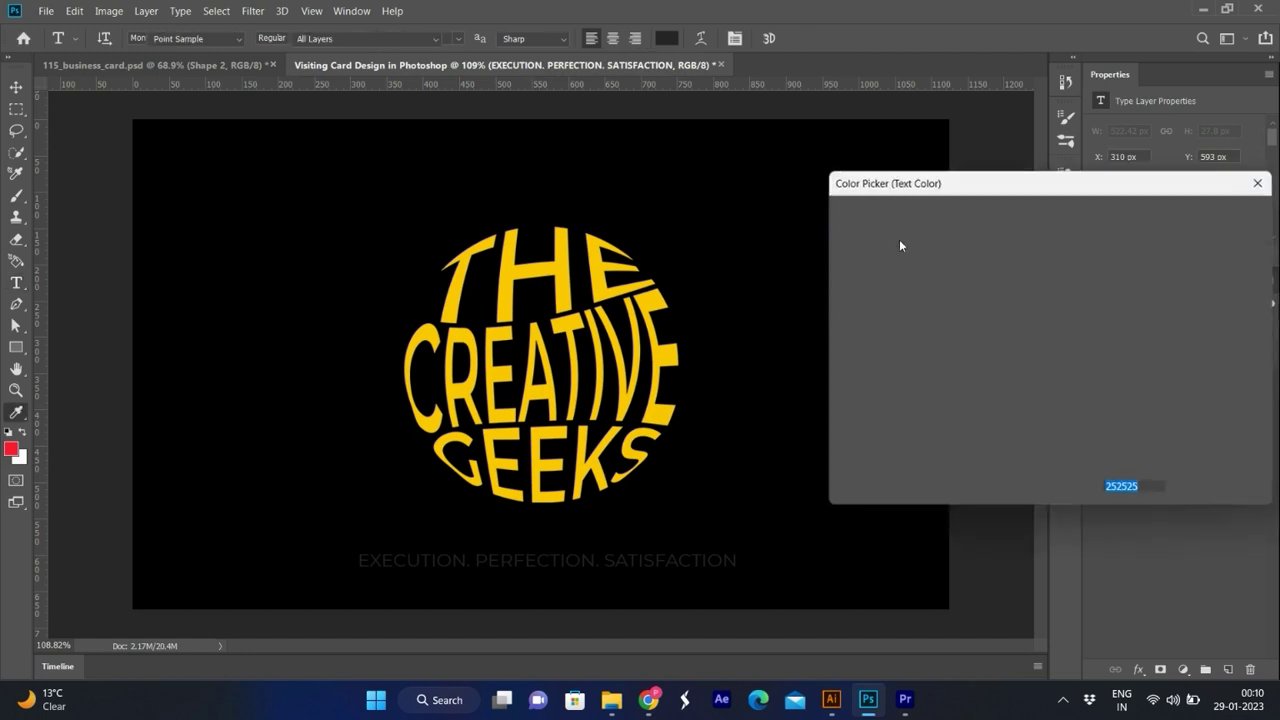
{"action": "type", "text": "ffffff"}
{"action": "key", "text": "Return"}
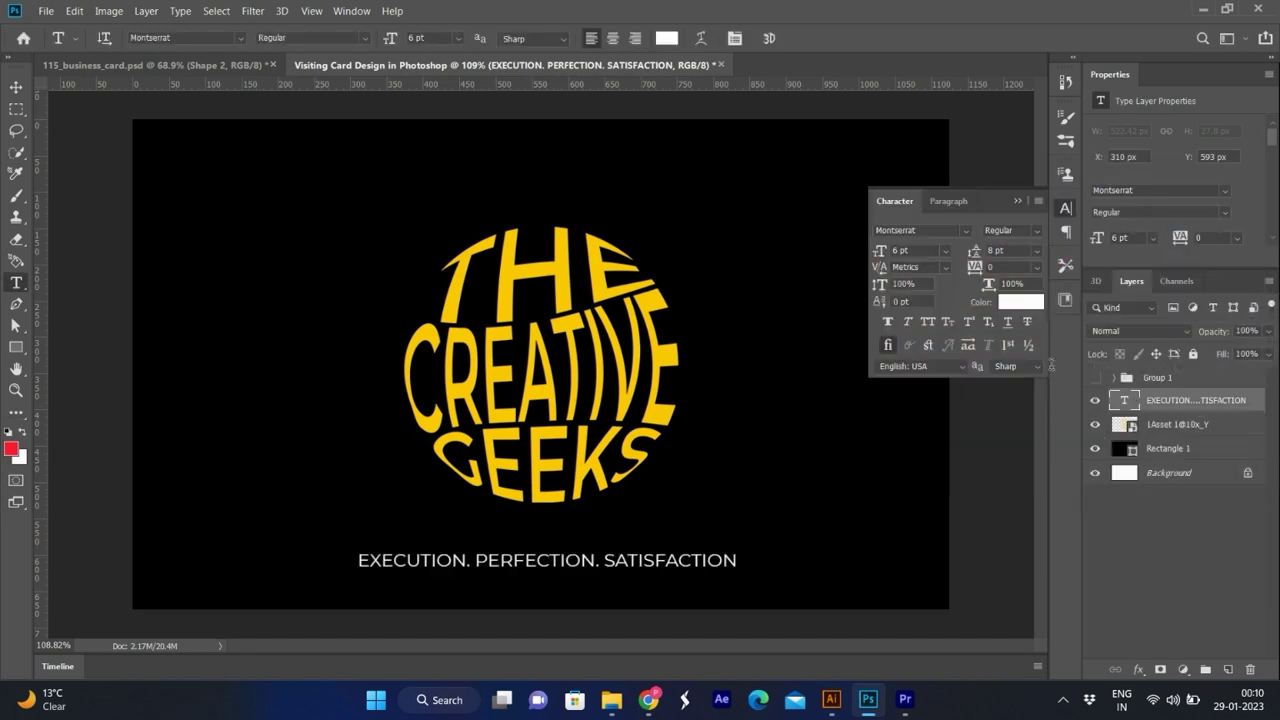
{"action": "key", "text": "ctrl+shift+r"}
{"action": "key", "text": "ctrl+Return"}
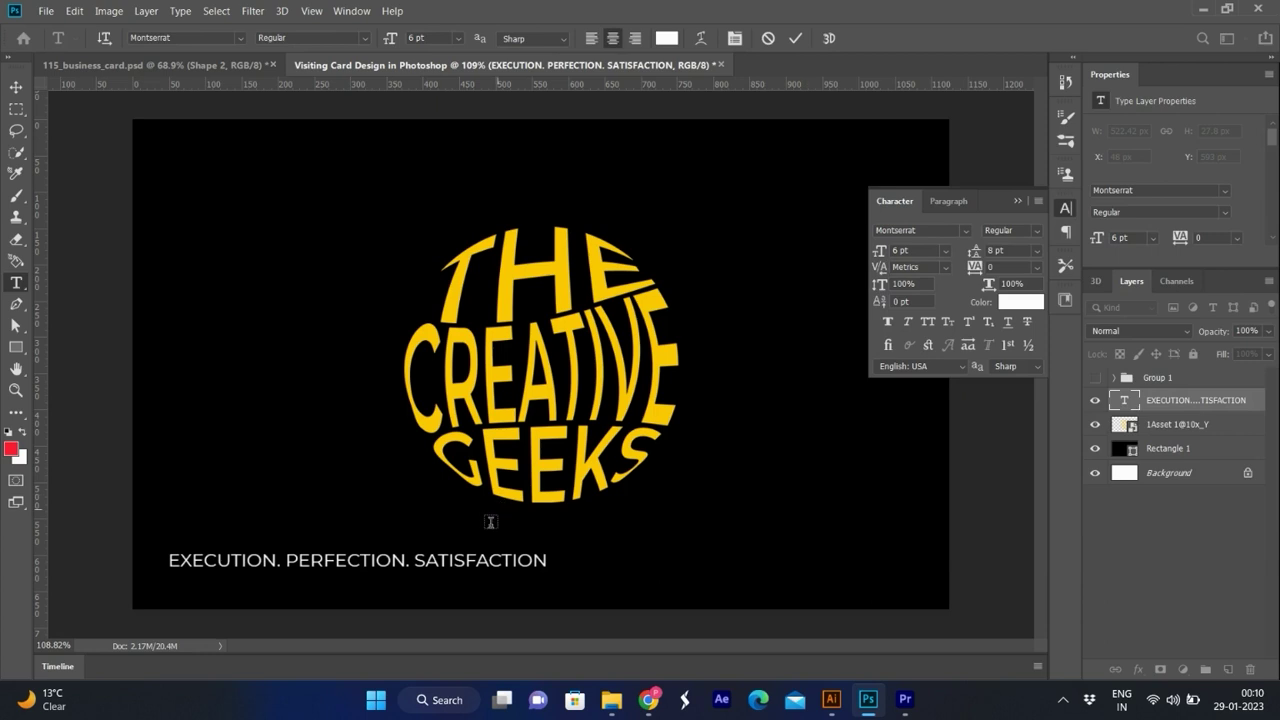
Step: Centre the tagline horizontally on the card
{"action": "left_click", "coordinate": [17, 87]}
{"action": "key", "text": "ctrl+a"}
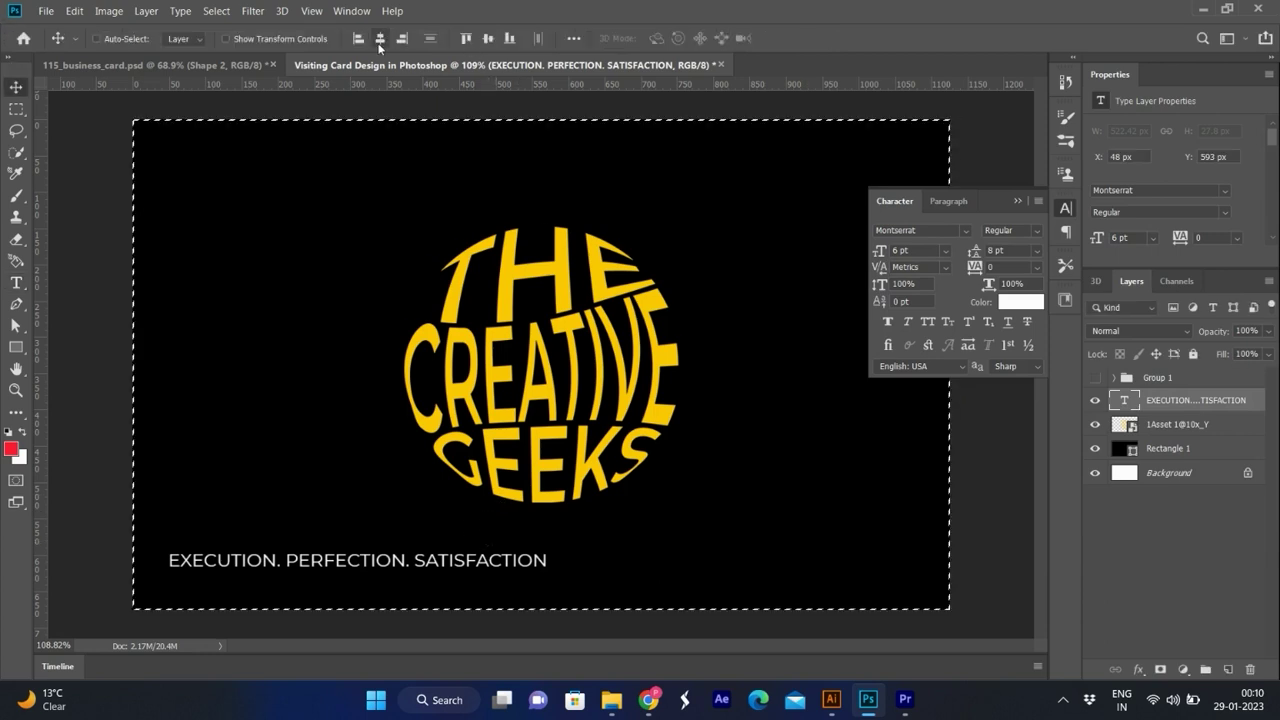
{"action": "left_click", "coordinate": [380, 38]}
{"action": "key", "text": "ctrl+d"}
{"action": "left_click", "coordinate": [1017, 201]}
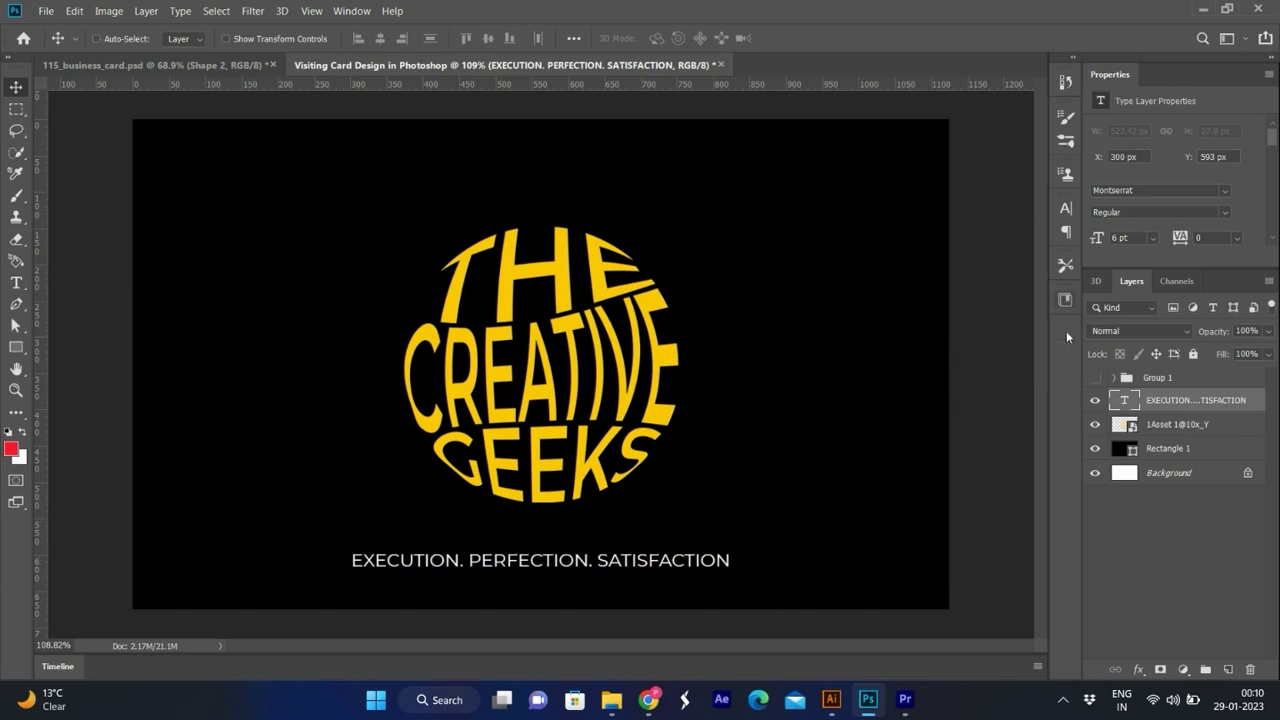
Step: Set the tagline to Montserrat Light, tracking 200, size 5 pt
{"action": "left_click", "coordinate": [1069, 208]}
{"action": "left_click", "coordinate": [1037, 230]}
{"action": "left_click", "coordinate": [1010, 302]}
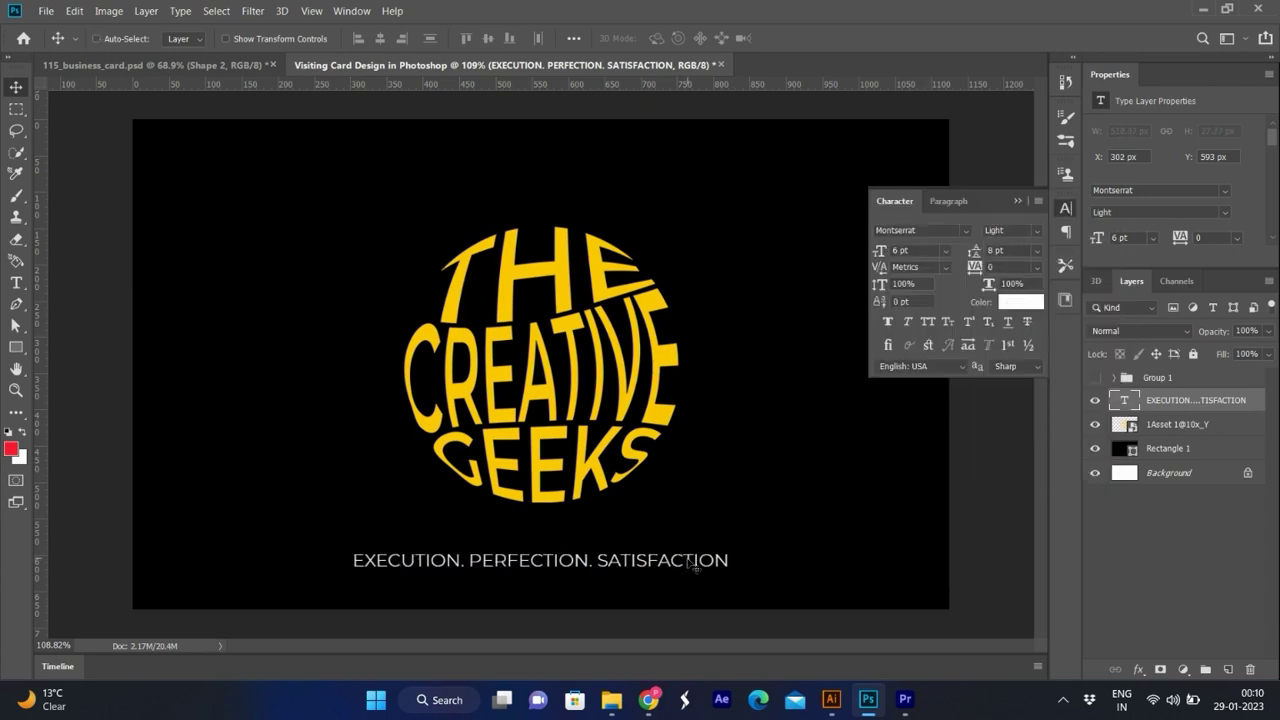
{"action": "left_click", "coordinate": [1037, 267]}
{"action": "left_click", "coordinate": [1008, 452]}
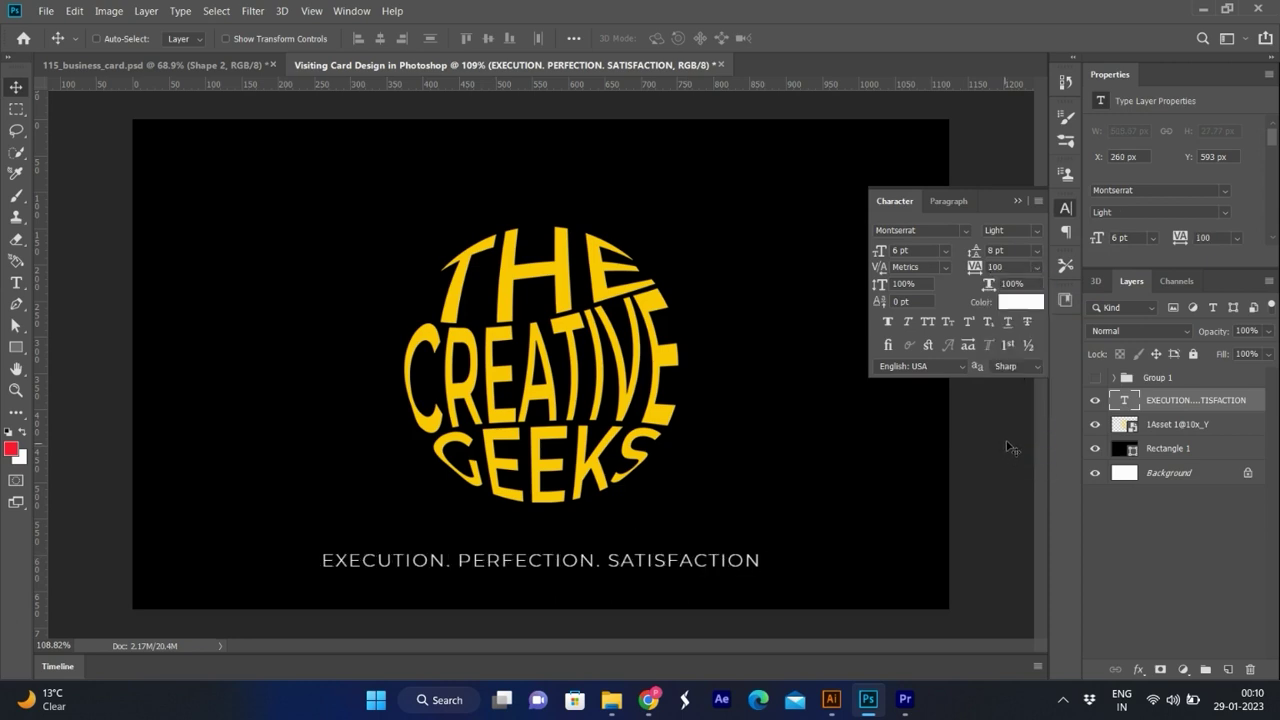
{"action": "left_click", "coordinate": [1037, 267]}
{"action": "left_click", "coordinate": [1015, 464]}
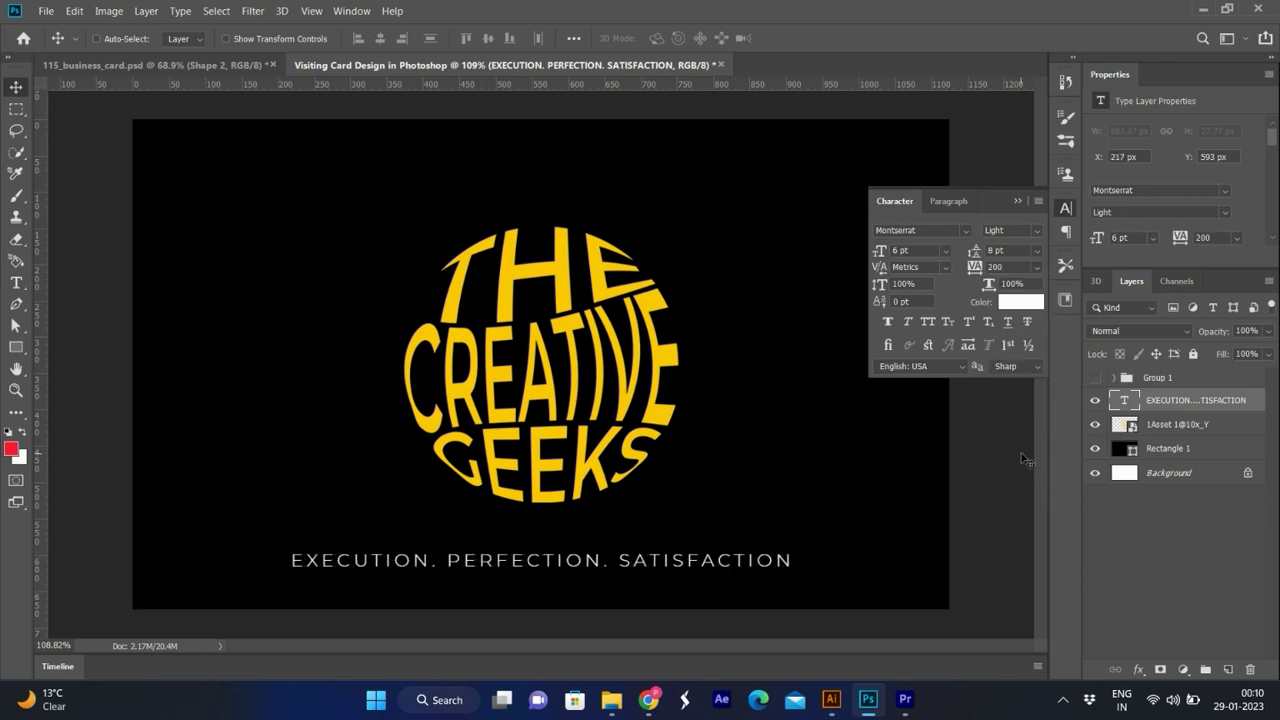
{"action": "left_click", "coordinate": [943, 250]}
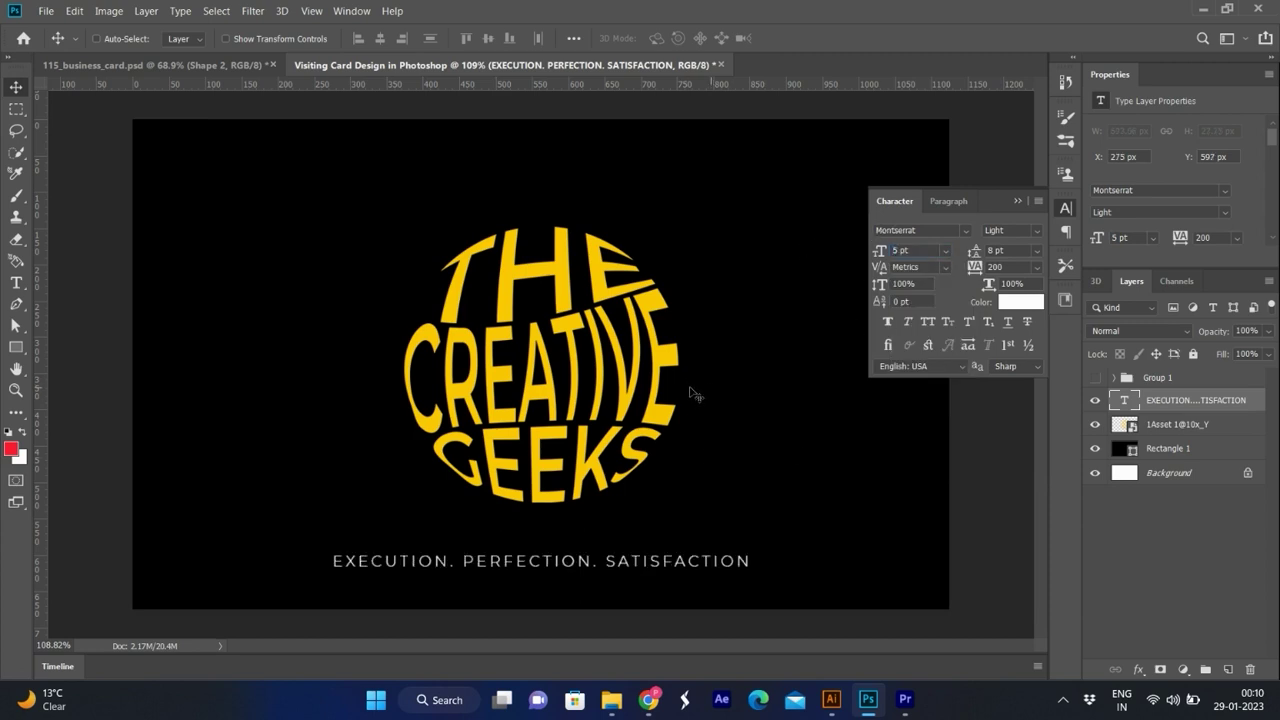
{"action": "left_click", "coordinate": [975, 237]}
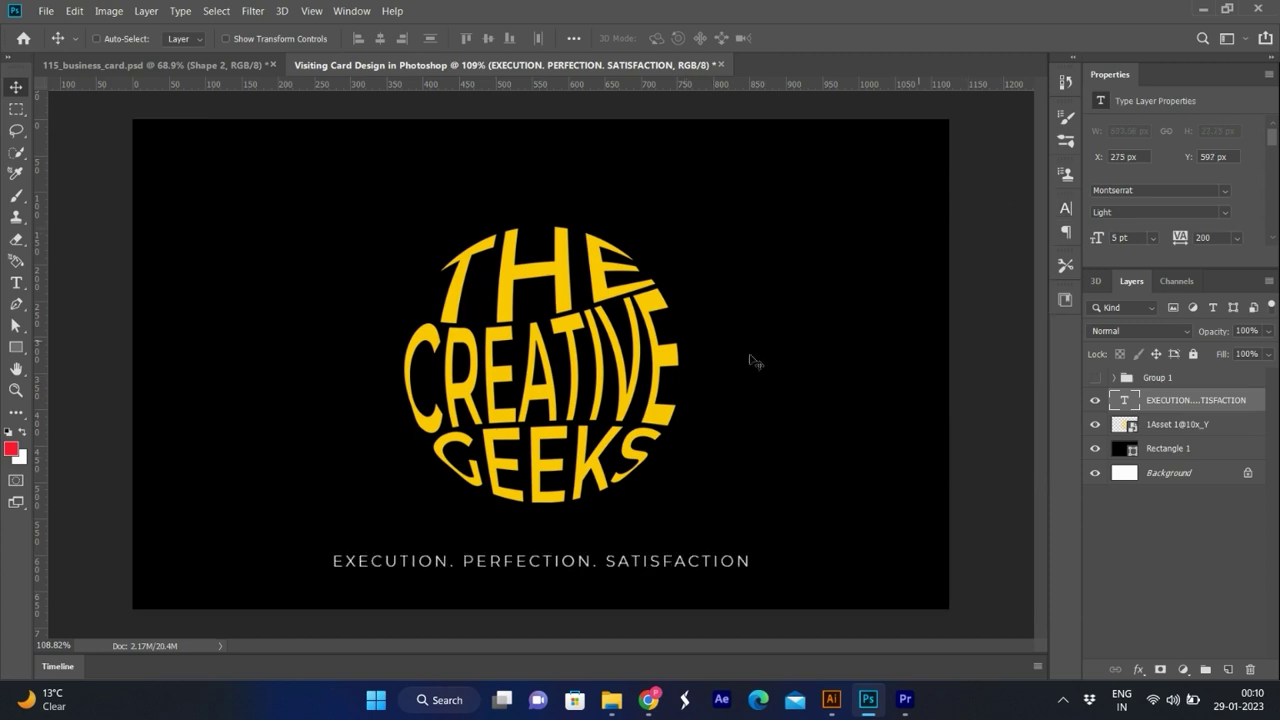
{"action": "scroll", "coordinate": [753, 361], "scroll_direction": "down", "scroll_amount": 1}
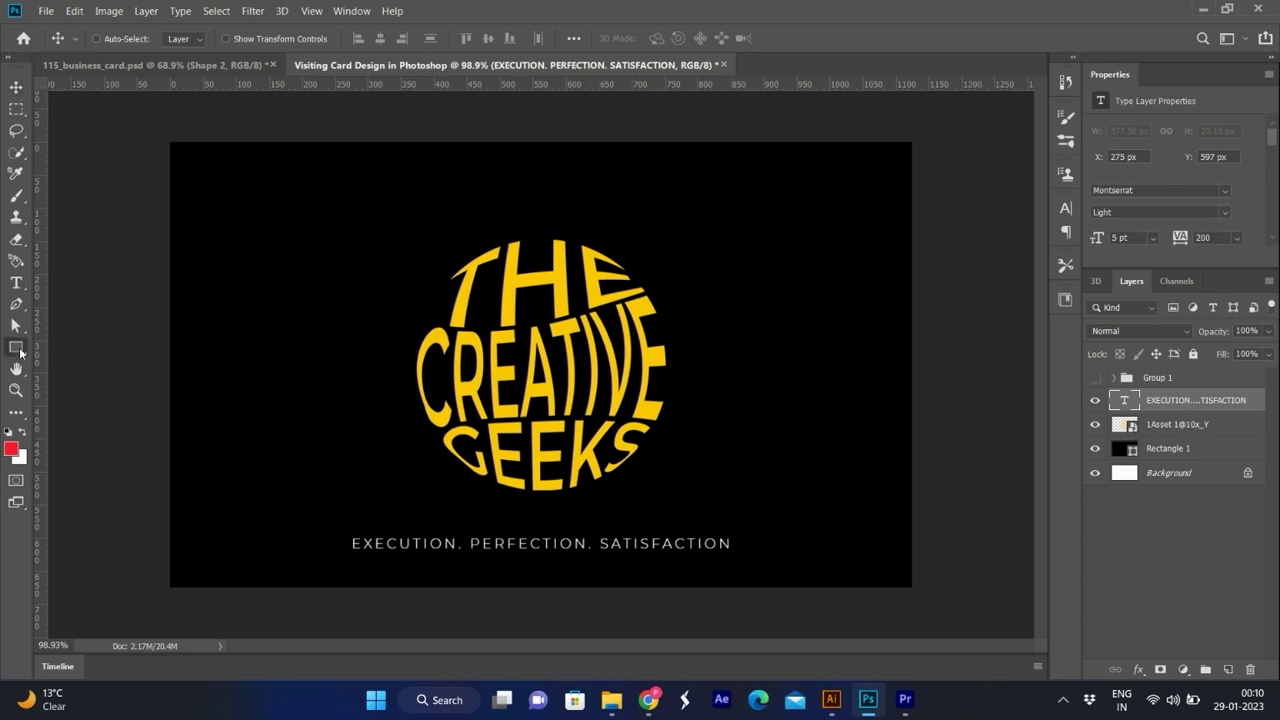
{"action": "left_click", "coordinate": [16, 347]}
Step: Draw a rounded square past the card's right edge and fill it yellow fbca03
{"action": "left_click", "coordinate": [90, 362]}
{"action": "scroll", "coordinate": [760, 160], "scroll_direction": "down", "scroll_amount": 2}
{"action": "mouse_move", "coordinate": [741, 158]}
{"action": "left_mouse_down"}
{"action": "mouse_move", "coordinate": [992, 527]}
{"action": "mouse_move", "coordinate": [1000, 425]}
{"action": "left_mouse_up"}
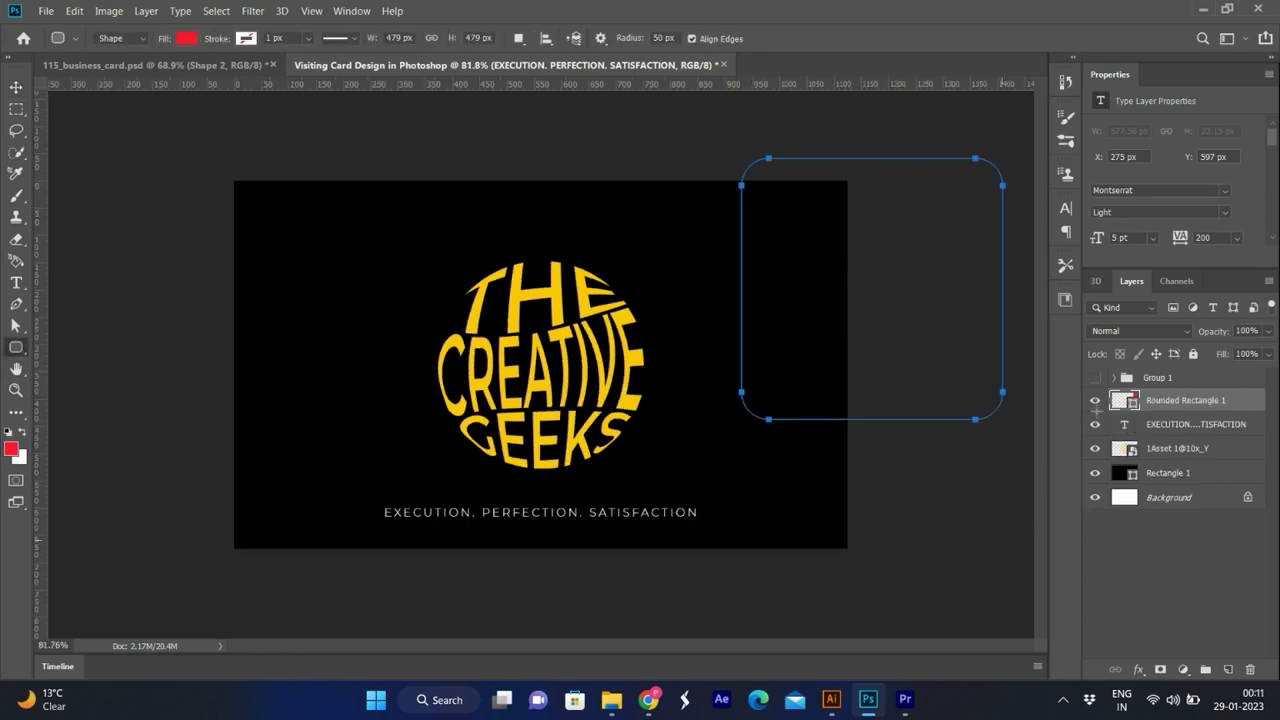
{"action": "double_click", "coordinate": [1124, 376]}
{"action": "left_click", "coordinate": [540, 350]}
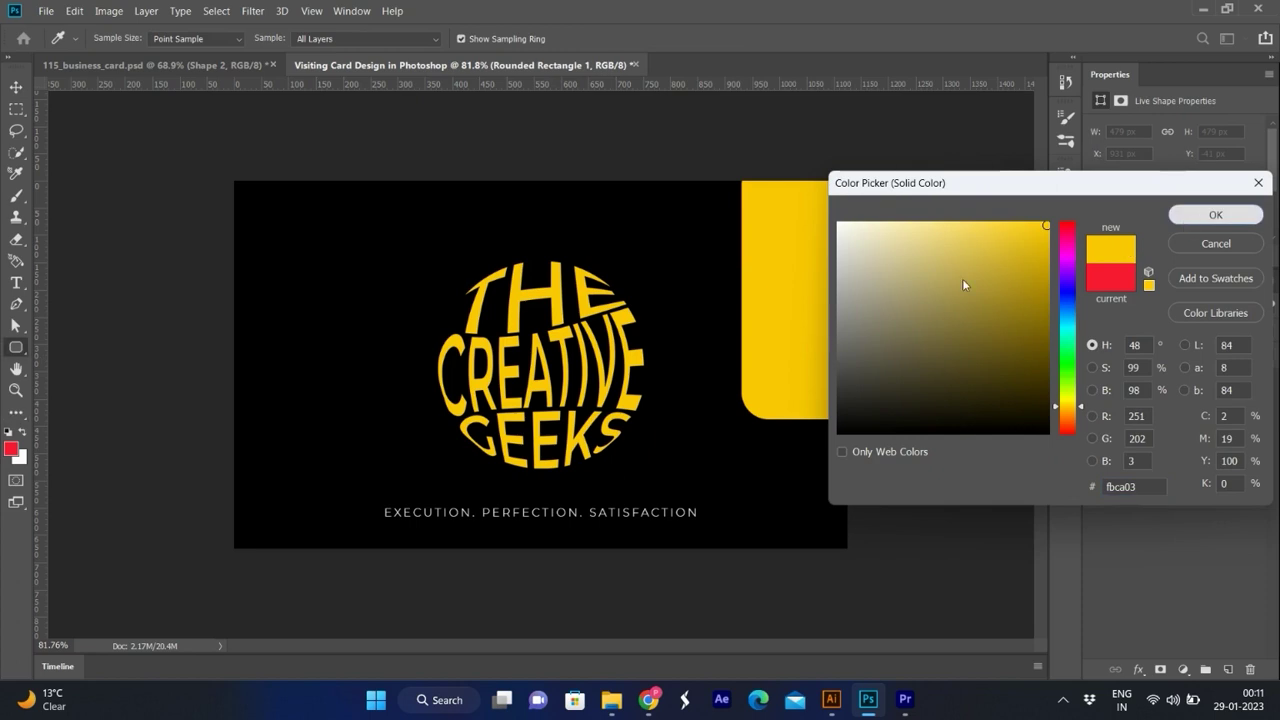
{"action": "key", "text": "Return"}
Step: Rotate the yellow shape -30°, enlarge it and fit it into the top-right corner
{"action": "key", "text": "ctrl+t"}
{"action": "scroll", "coordinate": [922, 233], "scroll_direction": "down", "scroll_amount": 2}
{"action": "left_click_drag", "start_coordinate": [922, 233], "coordinate": [905, 125]}
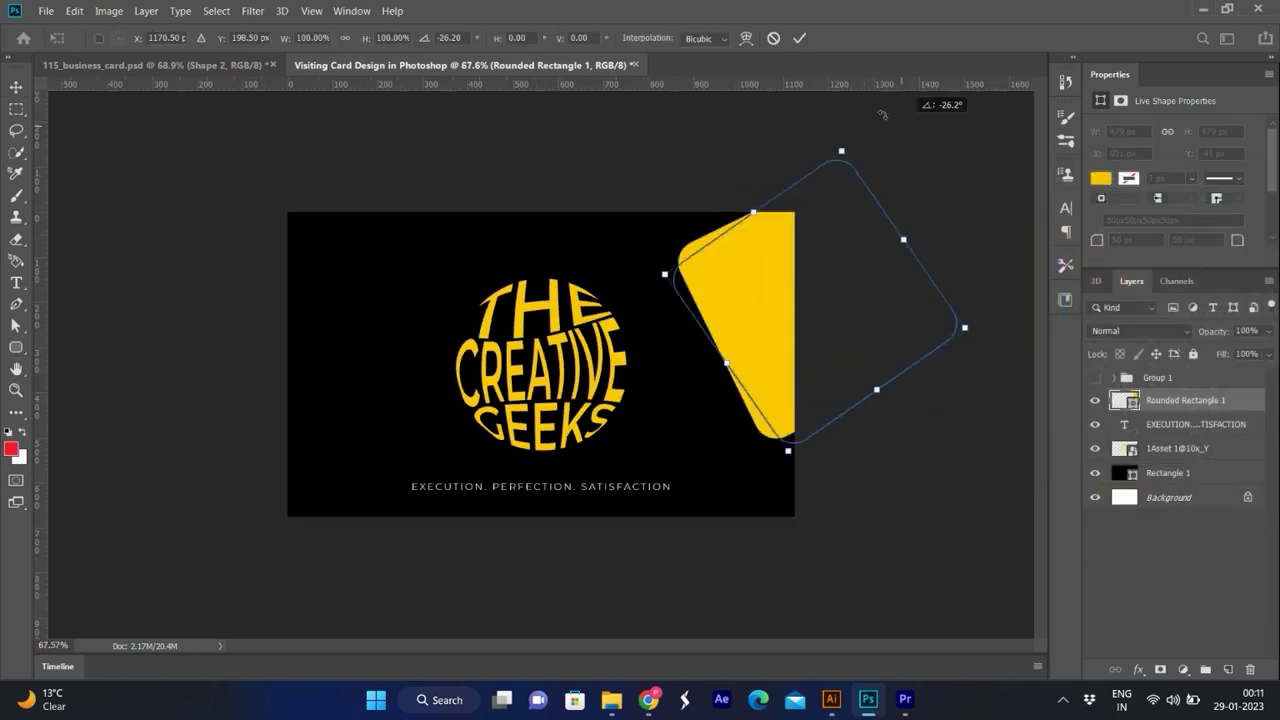
{"action": "mouse_move", "coordinate": [796, 351]}
{"action": "left_mouse_down"}
{"action": "mouse_move", "coordinate": [775, 268]}
{"action": "mouse_move", "coordinate": [796, 293]}
{"action": "left_mouse_up"}
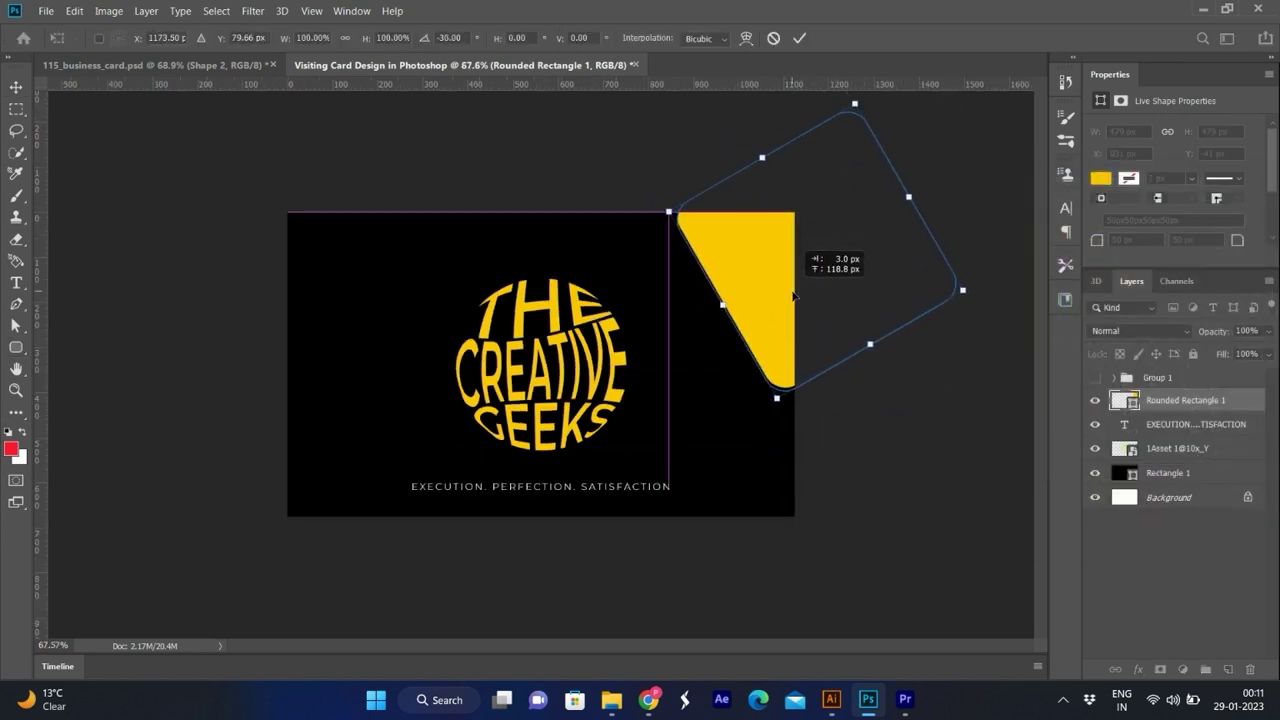
{"action": "mouse_move", "coordinate": [960, 289]}
{"action": "left_mouse_down"}
{"action": "mouse_move", "coordinate": [1064, 316]}
{"action": "mouse_move", "coordinate": [1033, 348]}
{"action": "left_mouse_up"}
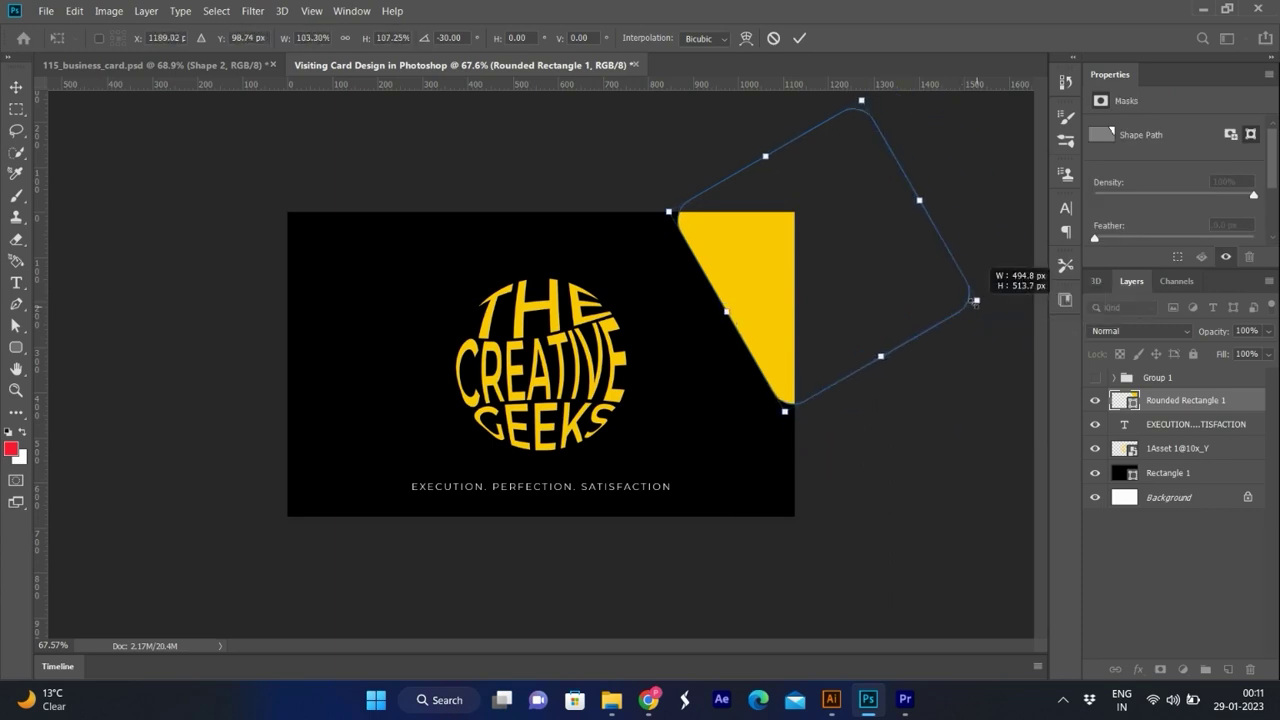
{"action": "key", "text": "Return"}
Step: Place a copy of the yellow shape in the bottom-left corner and fine-tune its position
{"action": "mouse_move", "coordinate": [766, 320]}
{"action": "left_mouse_down"}
{"action": "mouse_move", "coordinate": [763, 339]}
{"action": "mouse_move", "coordinate": [277, 481]}
{"action": "mouse_move", "coordinate": [100, 618]}
{"action": "left_mouse_up"}
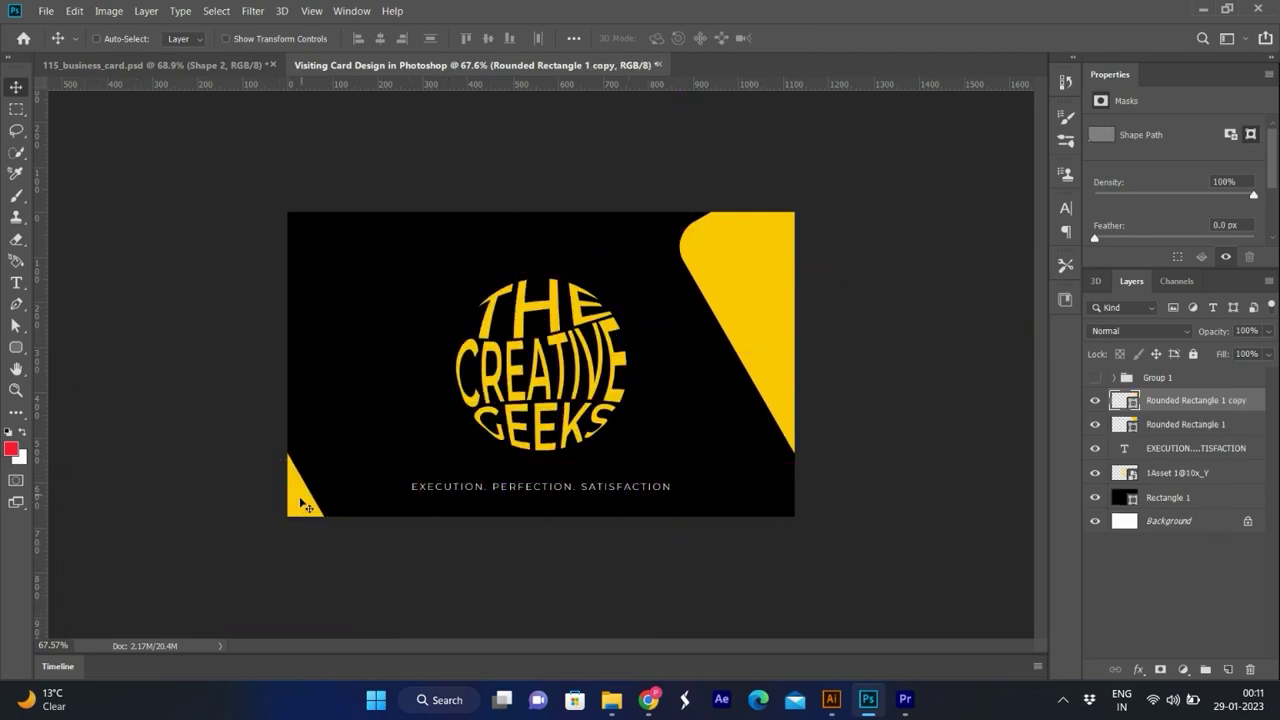
{"action": "left_click_drag", "start_coordinate": [304, 506], "coordinate": [375, 512]}
{"action": "key", "text": "ctrl+plus"}
{"action": "mouse_move", "coordinate": [90, 600]}
{"action": "left_mouse_down"}
{"action": "mouse_move", "coordinate": [145, 600]}
{"action": "mouse_move", "coordinate": [114, 561]}
{"action": "left_mouse_up"}
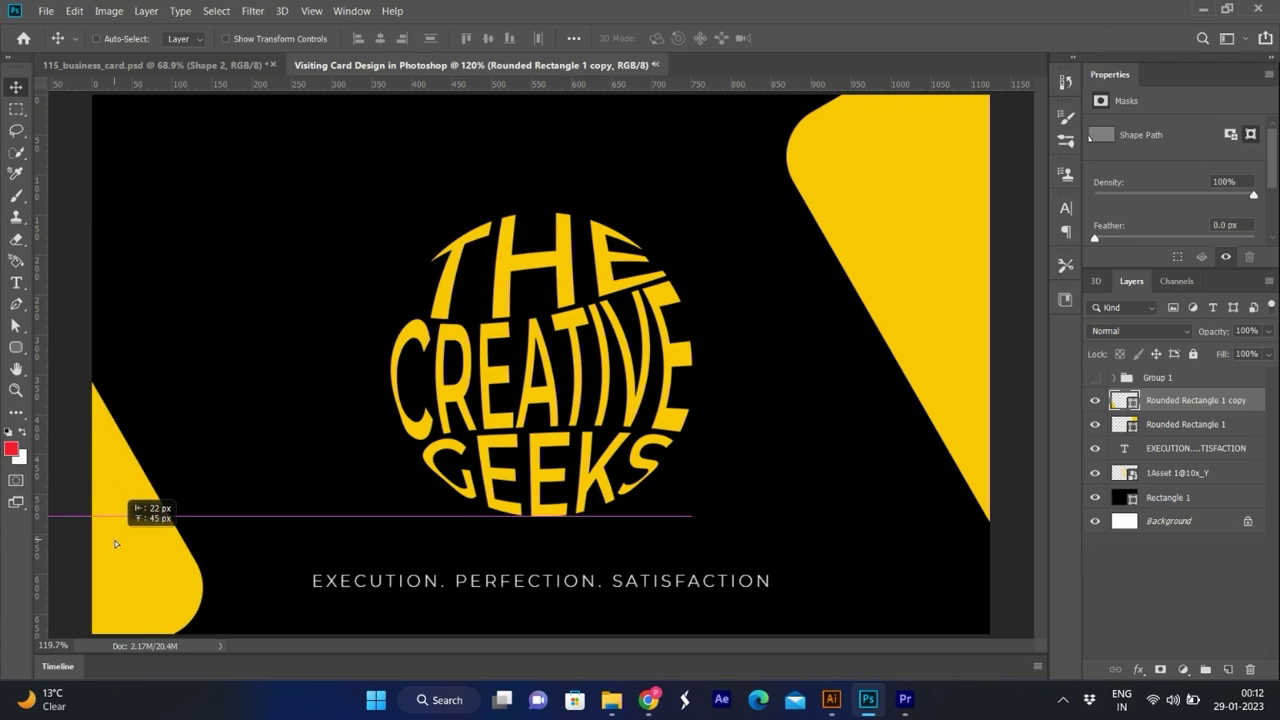
{"action": "left_click_drag", "start_coordinate": [114, 560], "coordinate": [115, 584]}
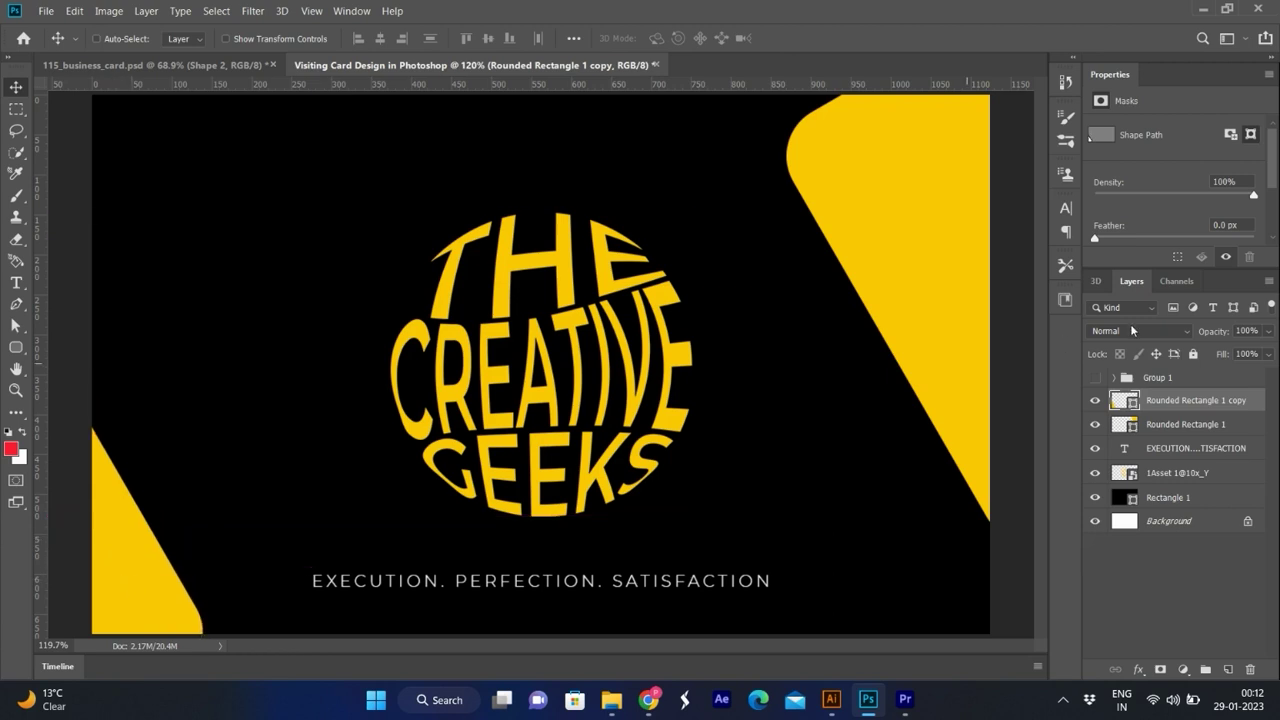
Step: Group the back-side logo and shape layers into a group named Back
{"action": "left_click", "coordinate": [1185, 473], "text": "shift"}
{"action": "key", "text": "ctrl+g"}
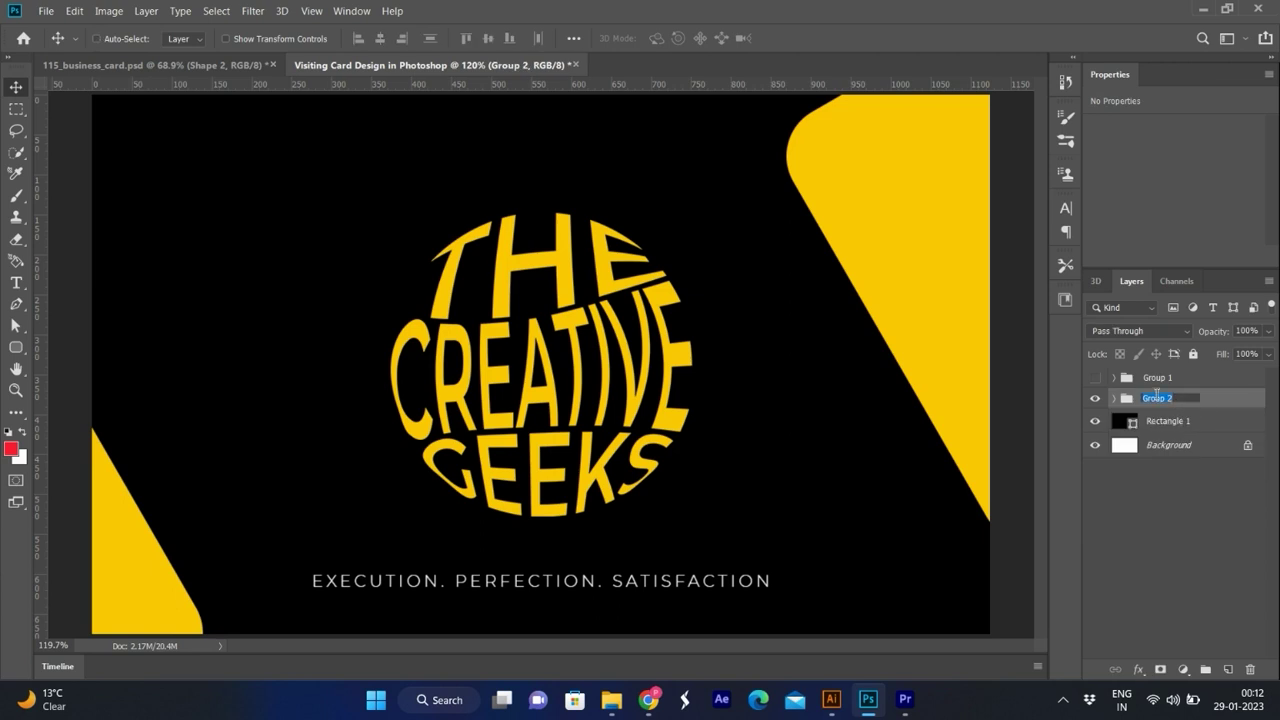
{"action": "type", "text": "Back"}
{"action": "key", "text": "Return"}
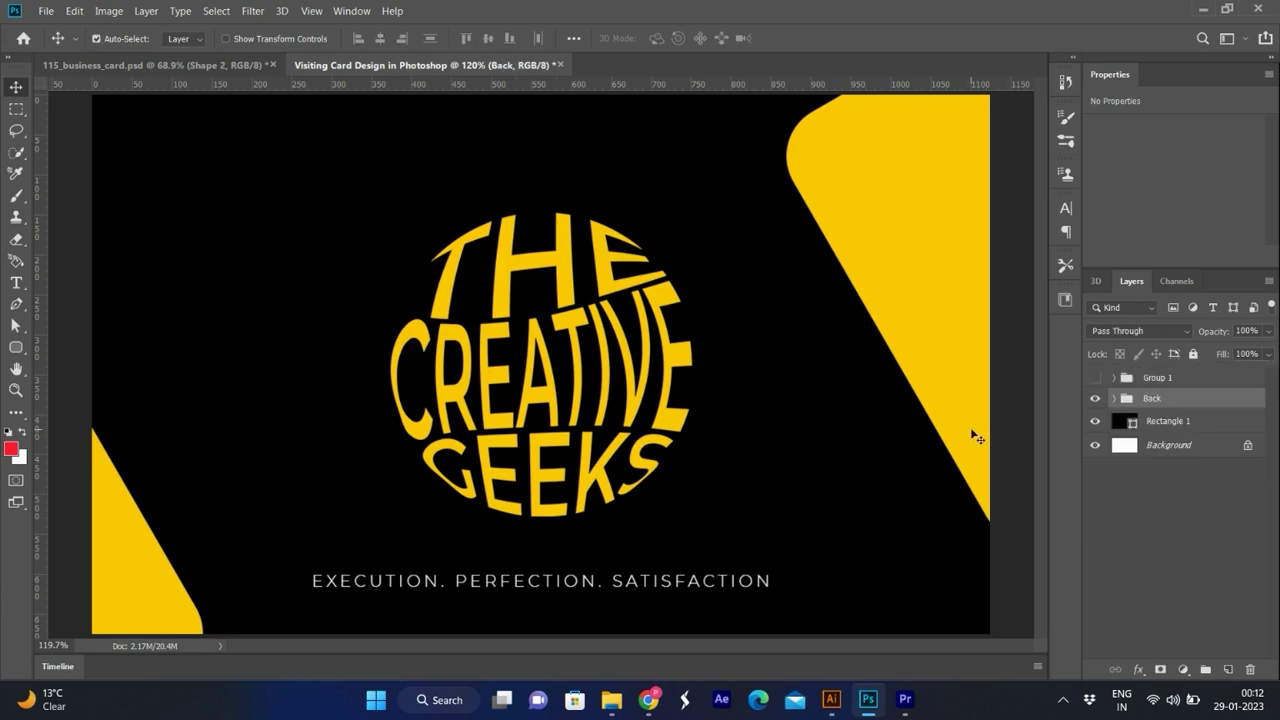
{"action": "key", "text": "ctrl+0"}
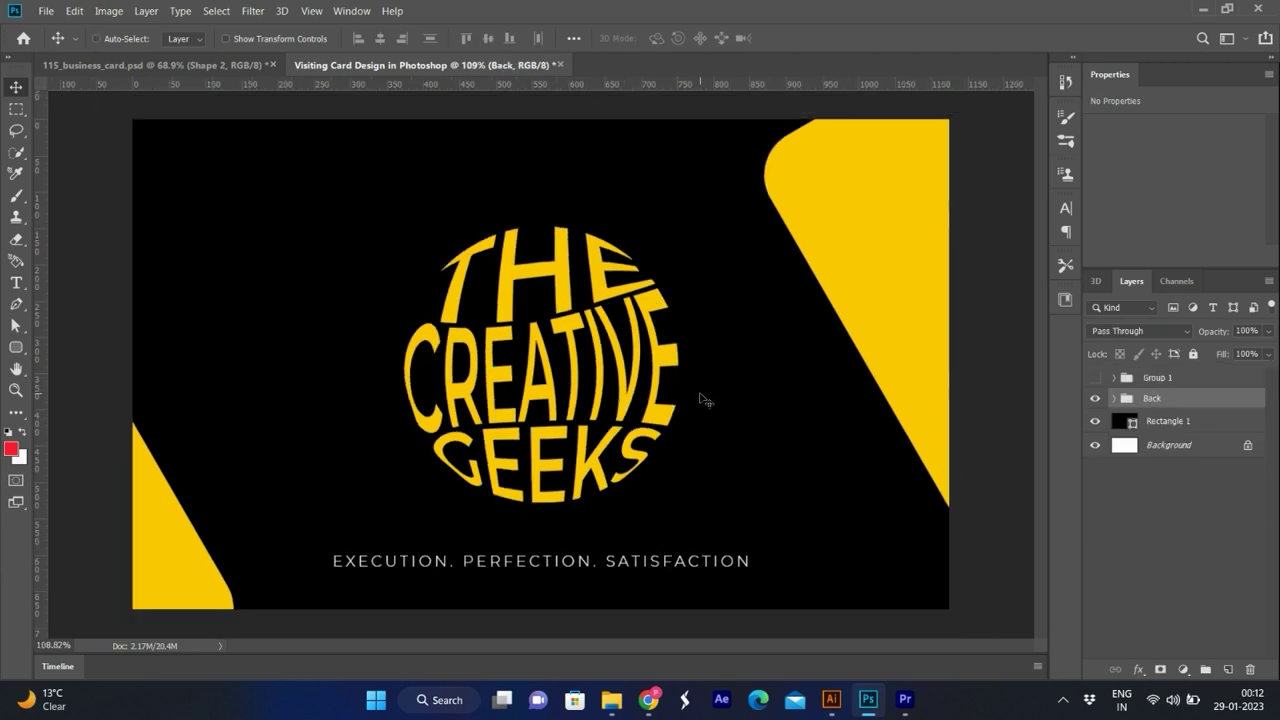
Step: Duplicate Back as a group named Front and move Group 1 into it
{"action": "key", "text": "ctrl+j"}
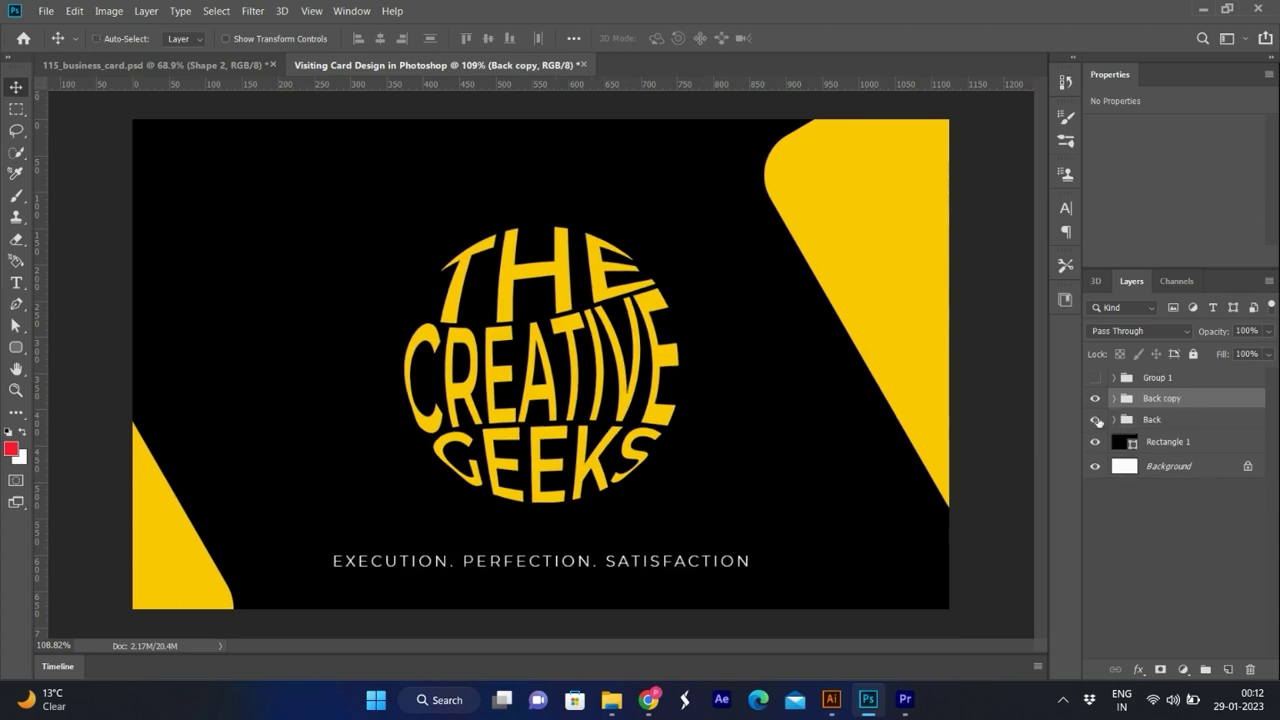
{"action": "type", "text": "Front"}
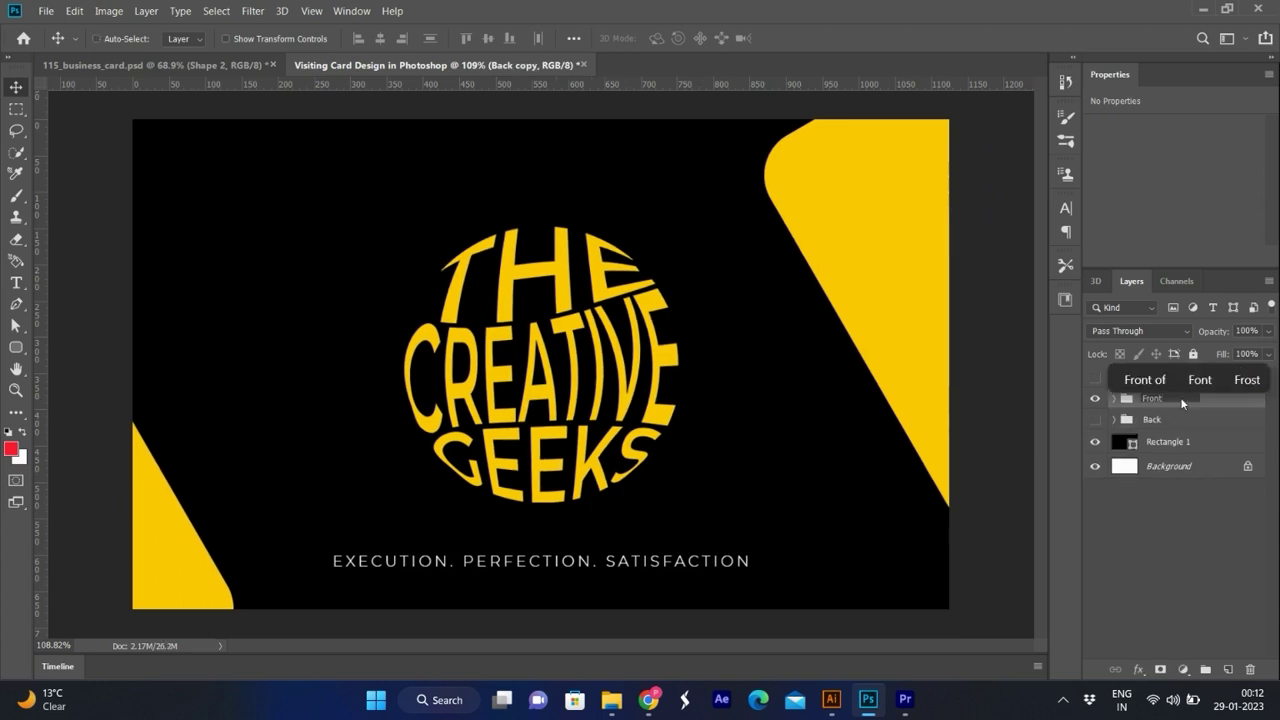
{"action": "key", "text": "Return"}
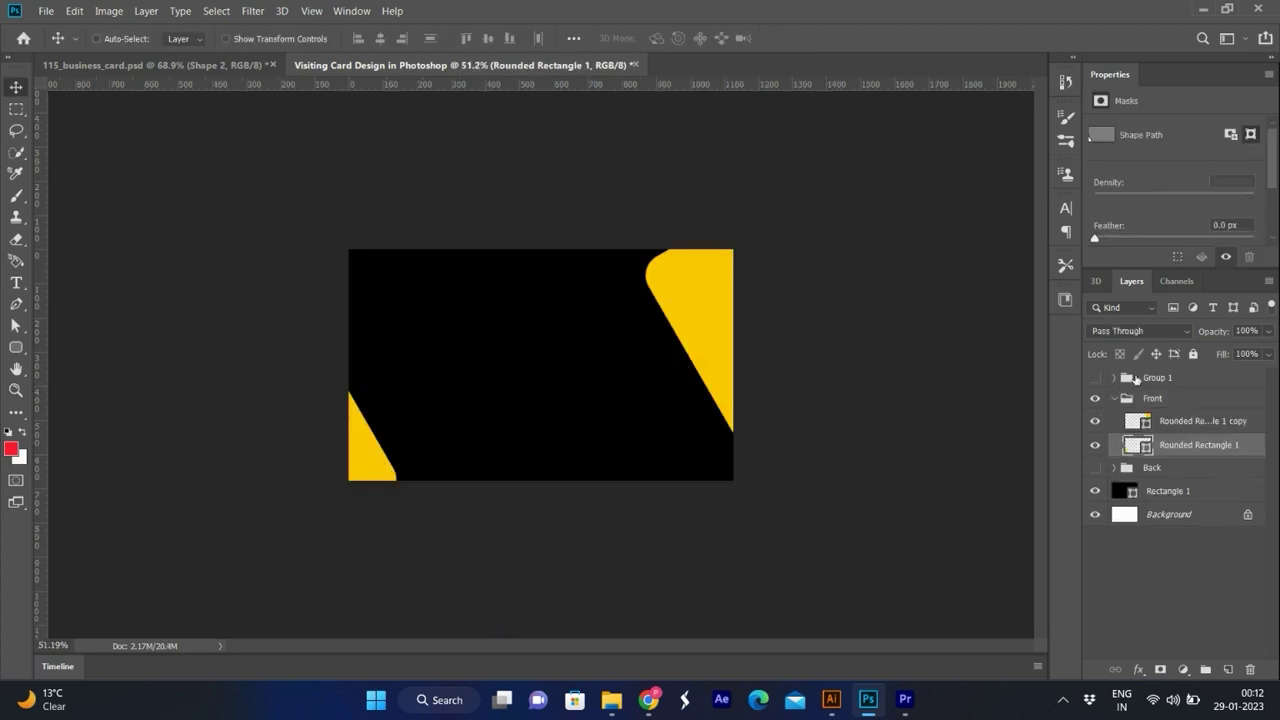
{"action": "left_click", "coordinate": [1136, 378]}
{"action": "key", "text": "ctrl+bracketleft"}
{"action": "key", "text": "ctrl+bracketleft"}
{"action": "key", "text": "ctrl+bracketleft"}
Step: Show the contact details group and centre it horizontally on the card
{"action": "left_click", "coordinate": [1096, 447]}
{"action": "left_click_drag", "start_coordinate": [468, 307], "coordinate": [529, 344]}
{"action": "key", "text": "ctrl+a"}
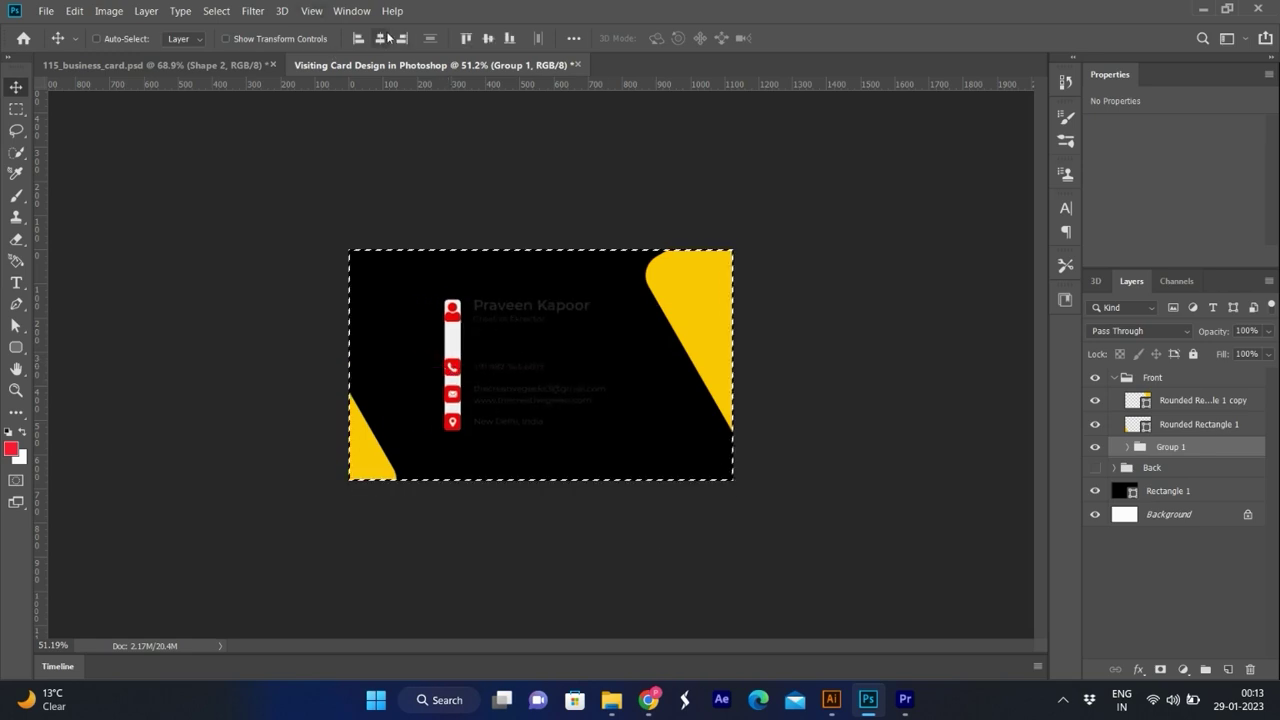
{"action": "left_click", "coordinate": [380, 38]}
{"action": "key", "text": "ctrl+d"}
{"action": "key", "text": "ctrl+0"}
Step: Make the person and phone icon boxes yellow and hide the white bar behind the icons
{"action": "left_click", "coordinate": [383, 256], "text": "ctrl"}
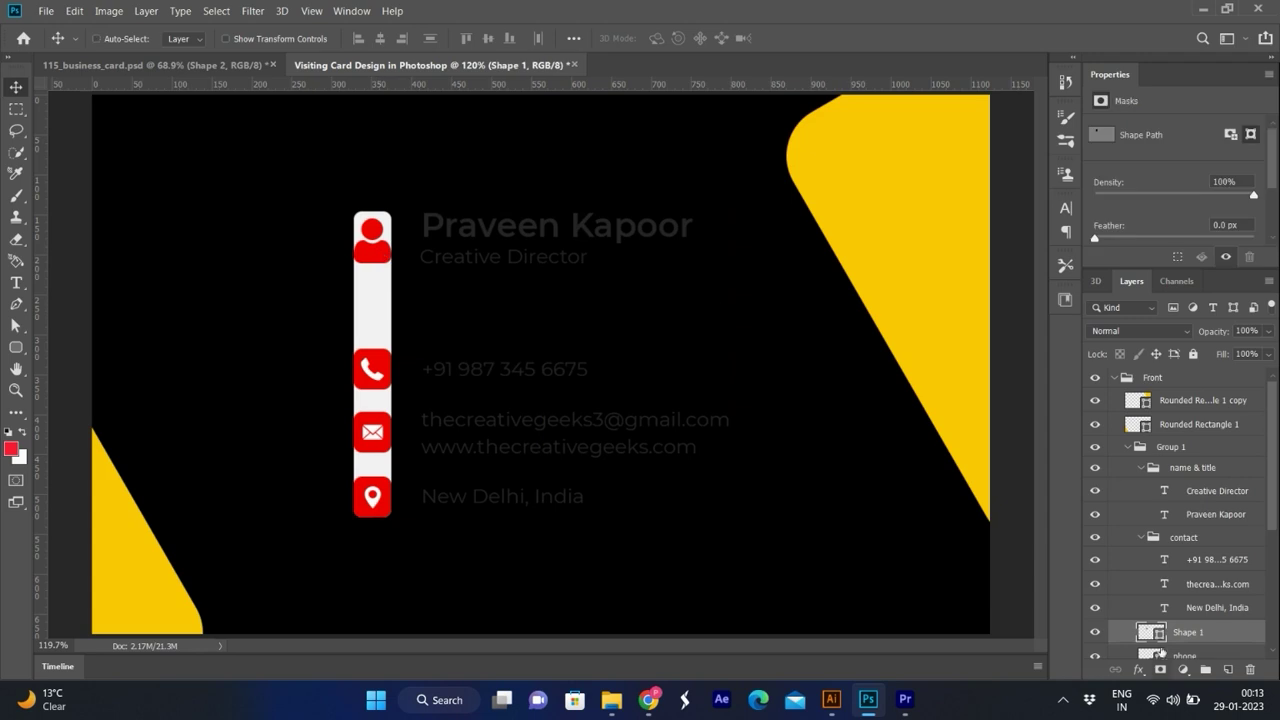
{"action": "double_click", "coordinate": [1151, 632]}
{"action": "left_click", "coordinate": [894, 126]}
{"action": "left_click", "coordinate": [1211, 211]}
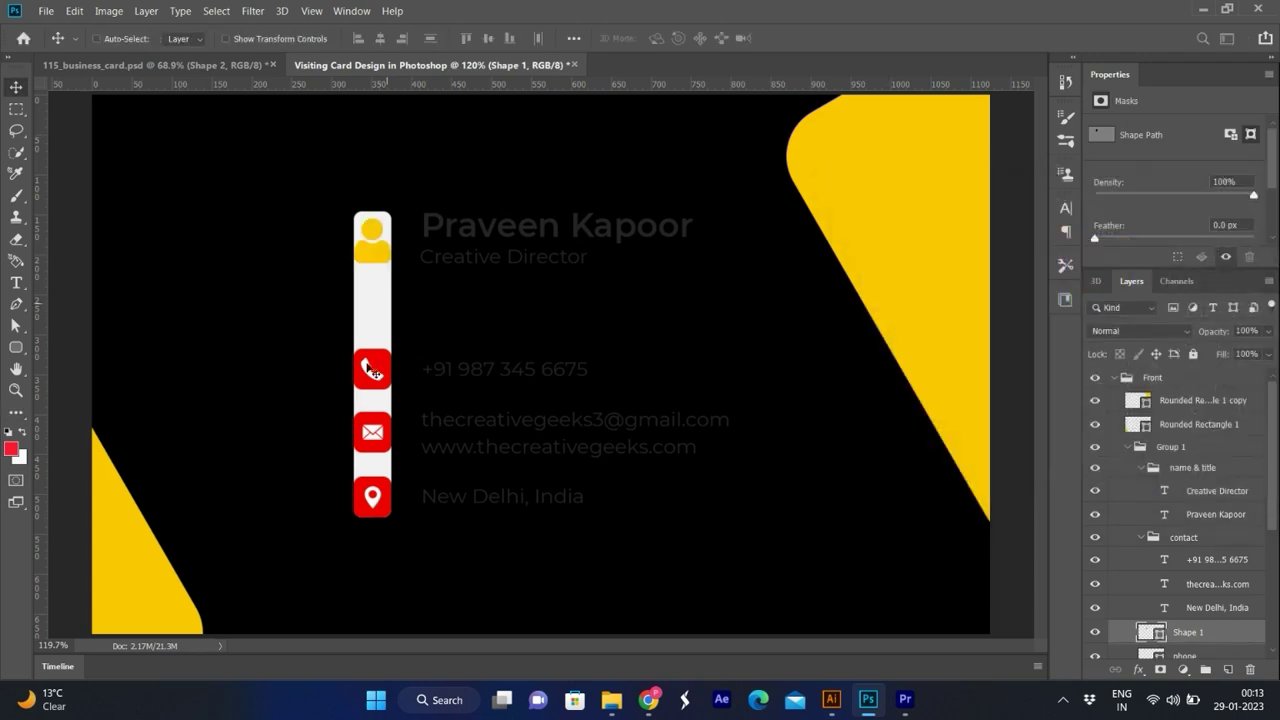
{"action": "left_click", "coordinate": [385, 370], "text": "ctrl"}
{"action": "double_click", "coordinate": [1151, 647]}
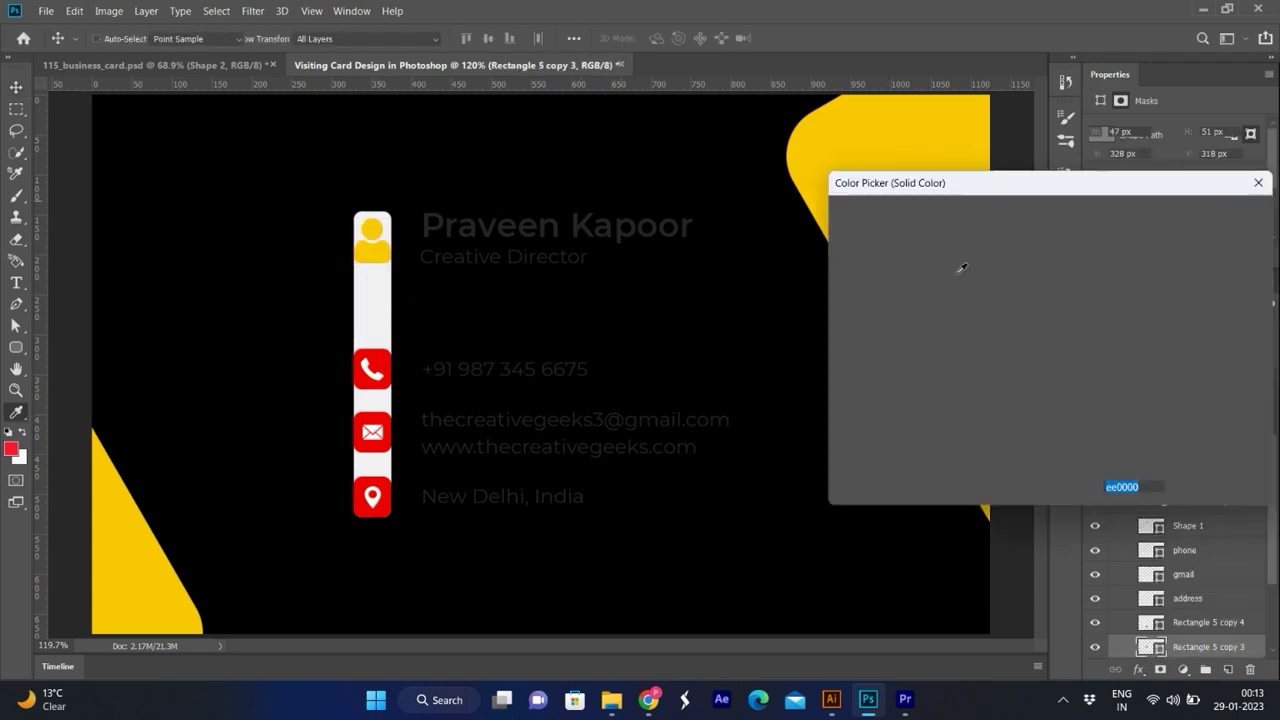
{"action": "left_click", "coordinate": [895, 121]}
{"action": "left_click", "coordinate": [1215, 215]}
{"action": "left_click", "coordinate": [372, 462], "text": "ctrl"}
{"action": "key", "text": "ctrl+comma"}
Step: Fill the email and address icon boxes with the sampled yellow
{"action": "key", "text": "alt+bracketright"}
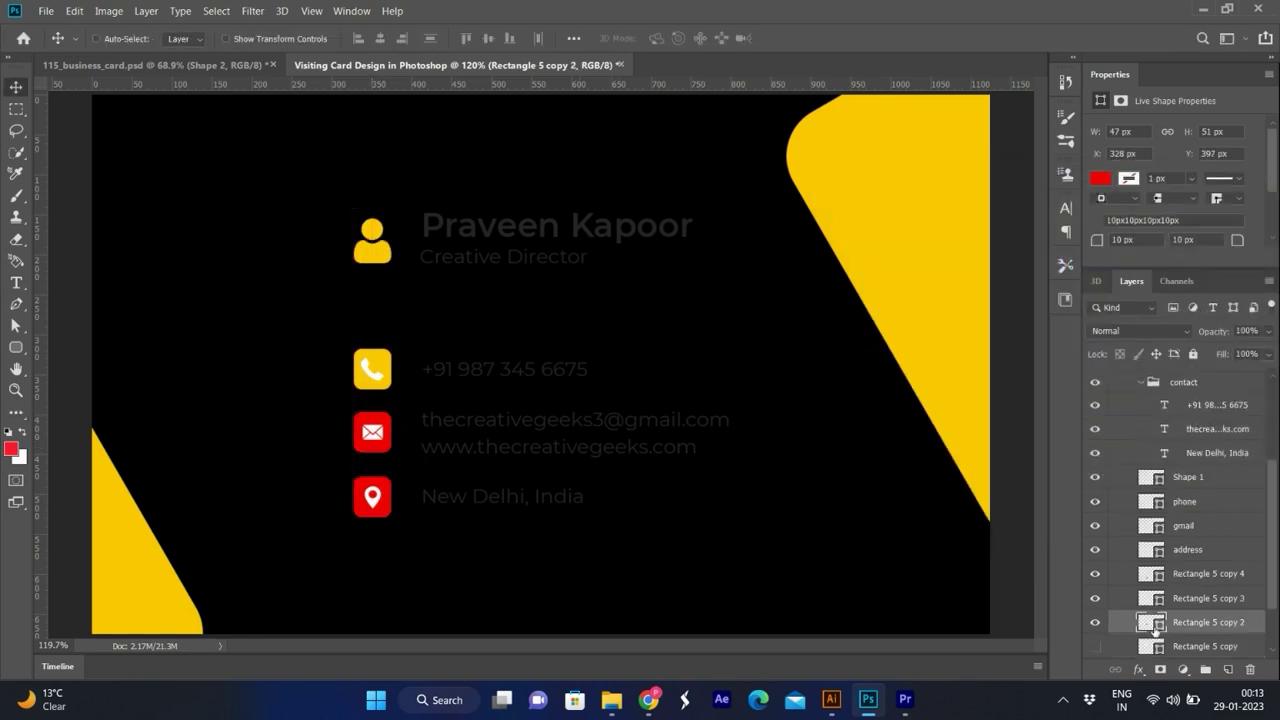
{"action": "double_click", "coordinate": [1151, 622]}
{"action": "left_click", "coordinate": [386, 378]}
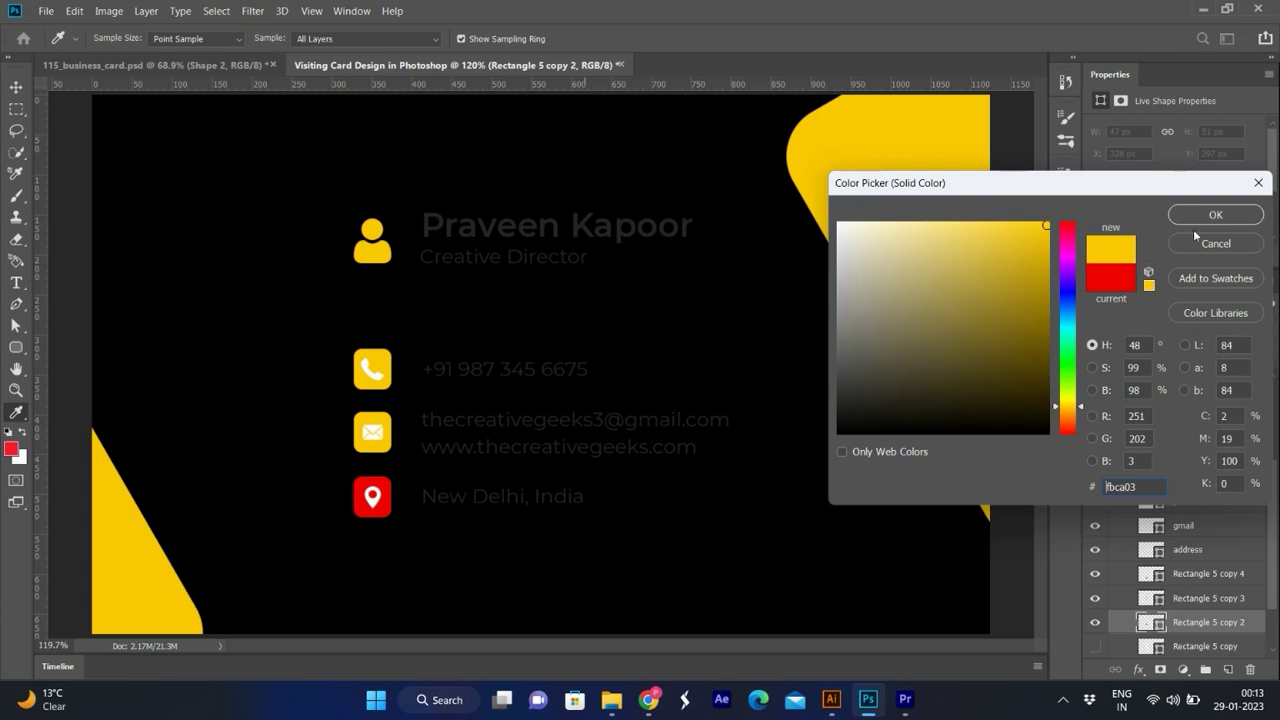
{"action": "key", "text": "Return"}
{"action": "left_click", "coordinate": [1160, 573]}
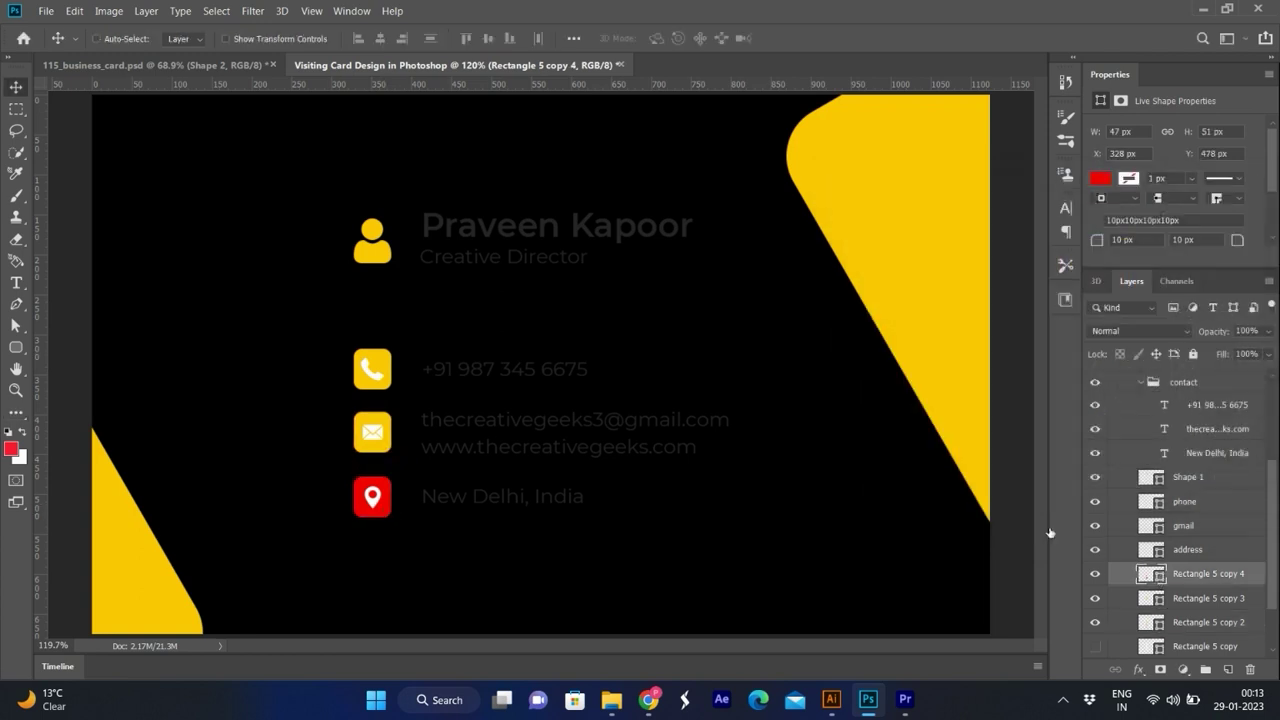
{"action": "double_click", "coordinate": [1151, 573]}
{"action": "left_click", "coordinate": [372, 430]}
{"action": "key", "text": "Return"}
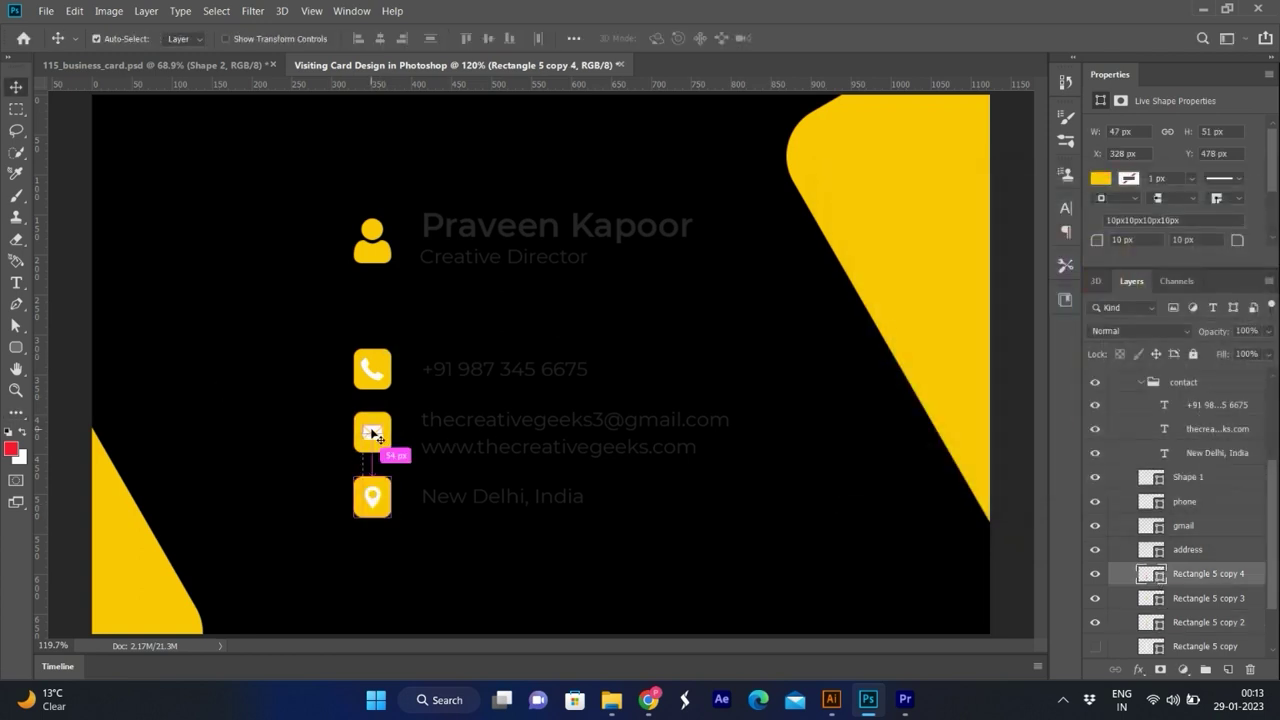
Step: Make the envelope and phone symbols black
{"action": "left_click", "coordinate": [1156, 515]}
{"action": "double_click", "coordinate": [1156, 528]}
{"action": "left_click", "coordinate": [791, 309]}
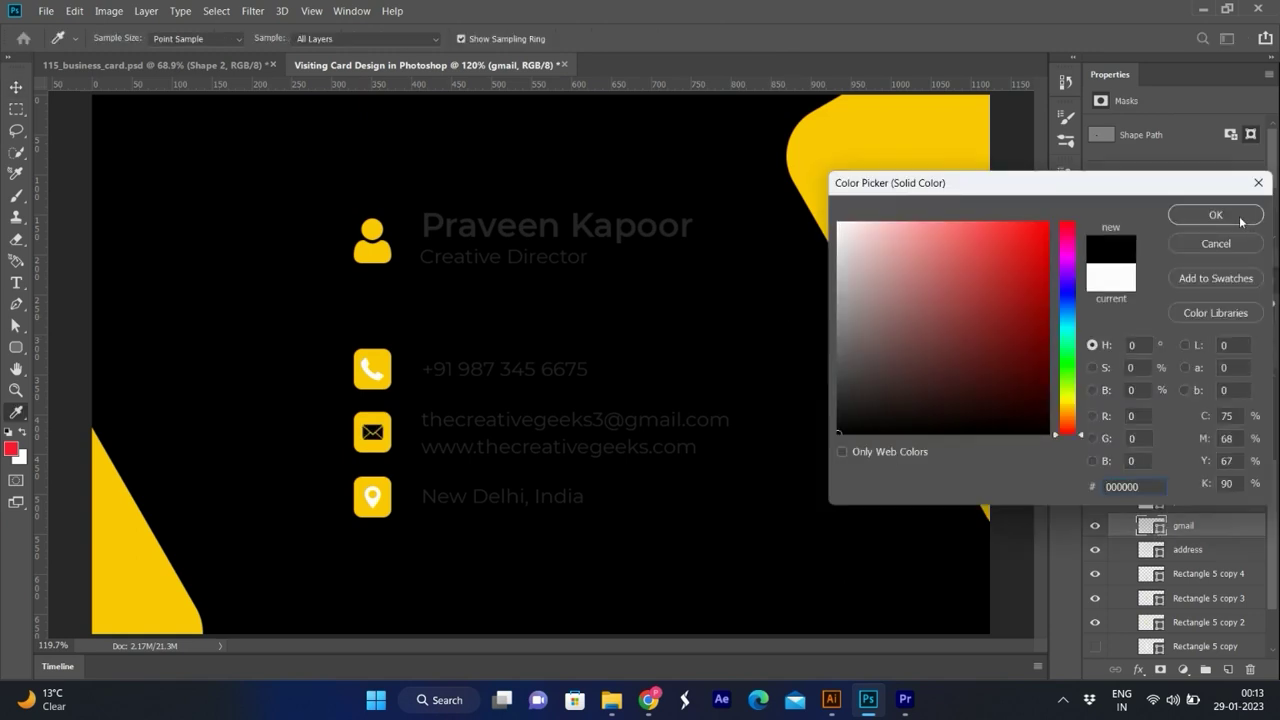
{"action": "left_click", "coordinate": [1240, 210]}
{"action": "left_click", "coordinate": [1190, 500]}
{"action": "double_click", "coordinate": [1151, 501]}
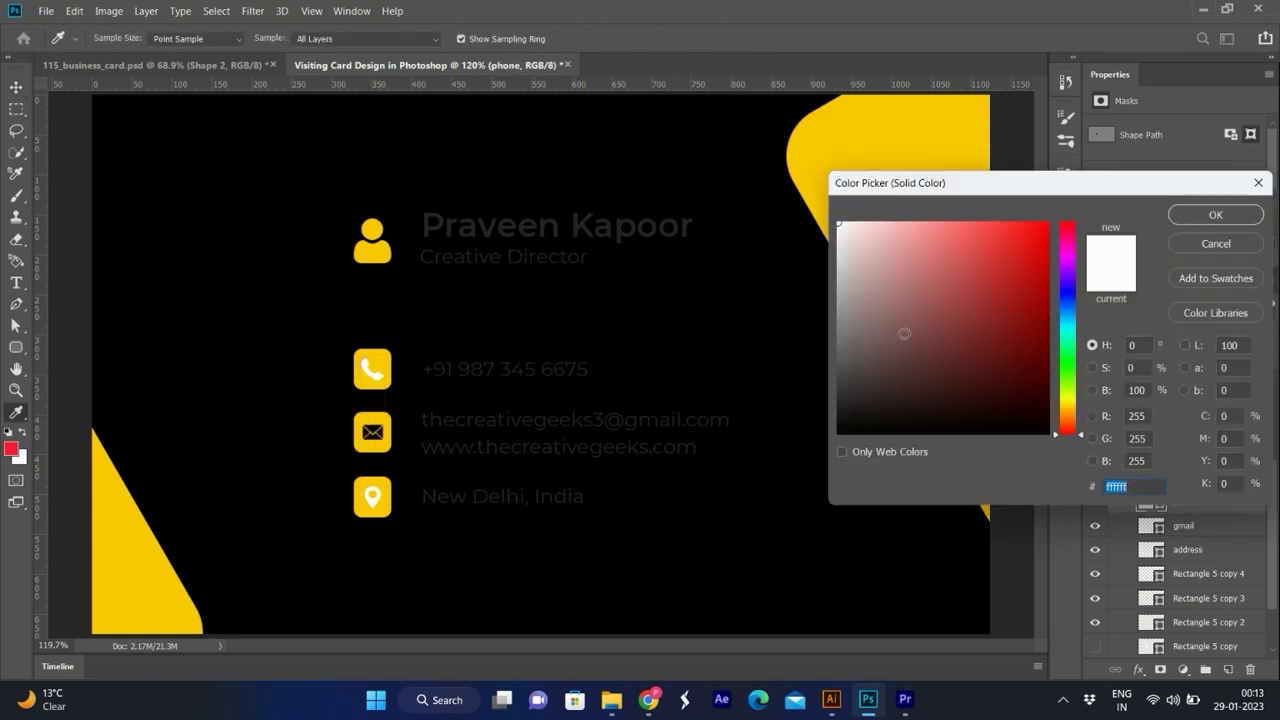
{"action": "left_click", "coordinate": [603, 293]}
{"action": "left_click", "coordinate": [1215, 214]}
Step: Make the location pin symbol black
{"action": "left_click", "coordinate": [1157, 550]}
{"action": "double_click", "coordinate": [1157, 553]}
{"action": "left_click", "coordinate": [709, 526]}
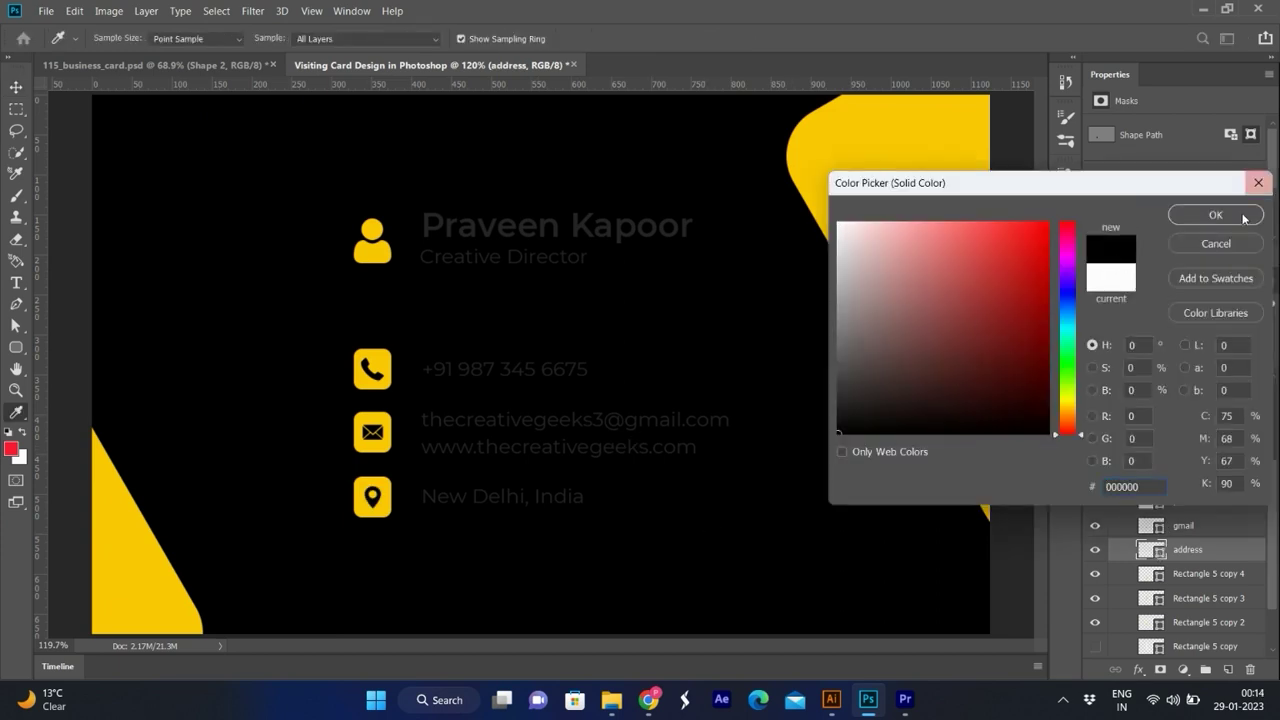
{"action": "left_click", "coordinate": [1240, 214]}
{"action": "left_click", "coordinate": [1210, 385]}
{"action": "left_click", "coordinate": [1139, 669]}
Step: Add a white (ffffff) Color Overlay to the contact group
{"action": "scroll", "coordinate": [1193, 456], "scroll_direction": "up", "scroll_amount": 2}
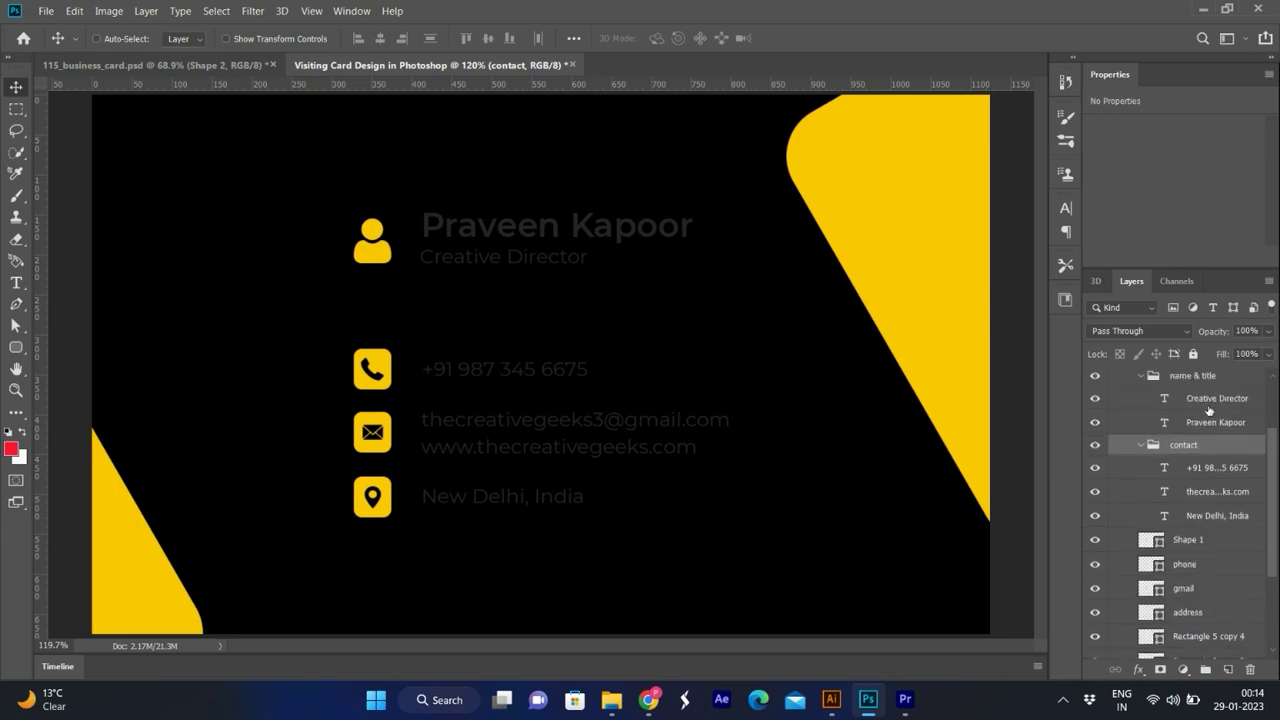
{"action": "left_click", "coordinate": [1138, 672]}
{"action": "key", "text": "Escape"}
{"action": "left_click", "coordinate": [1023, 78]}
{"action": "type", "text": "ffffff"}
{"action": "left_click", "coordinate": [1183, 219]}
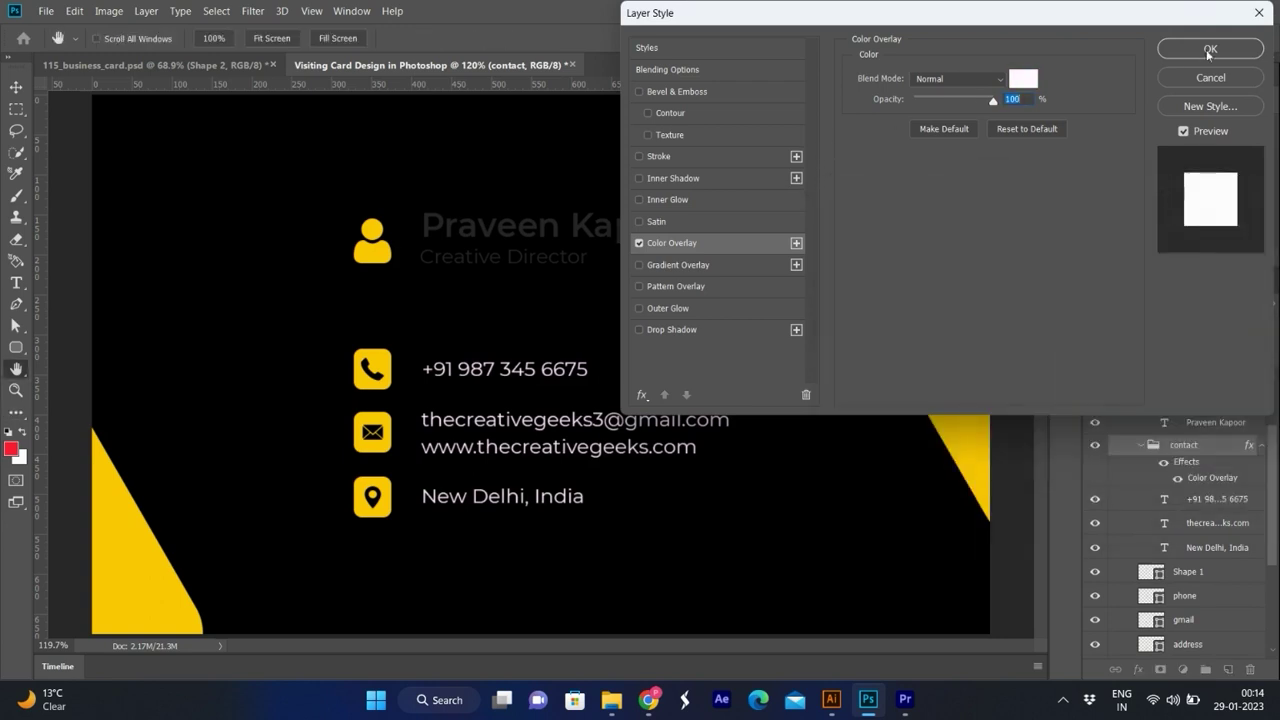
{"action": "key", "text": "Return"}
Step: Copy the white overlay to the name & title group and move the name layer out of it
{"action": "left_click", "coordinate": [1202, 377]}
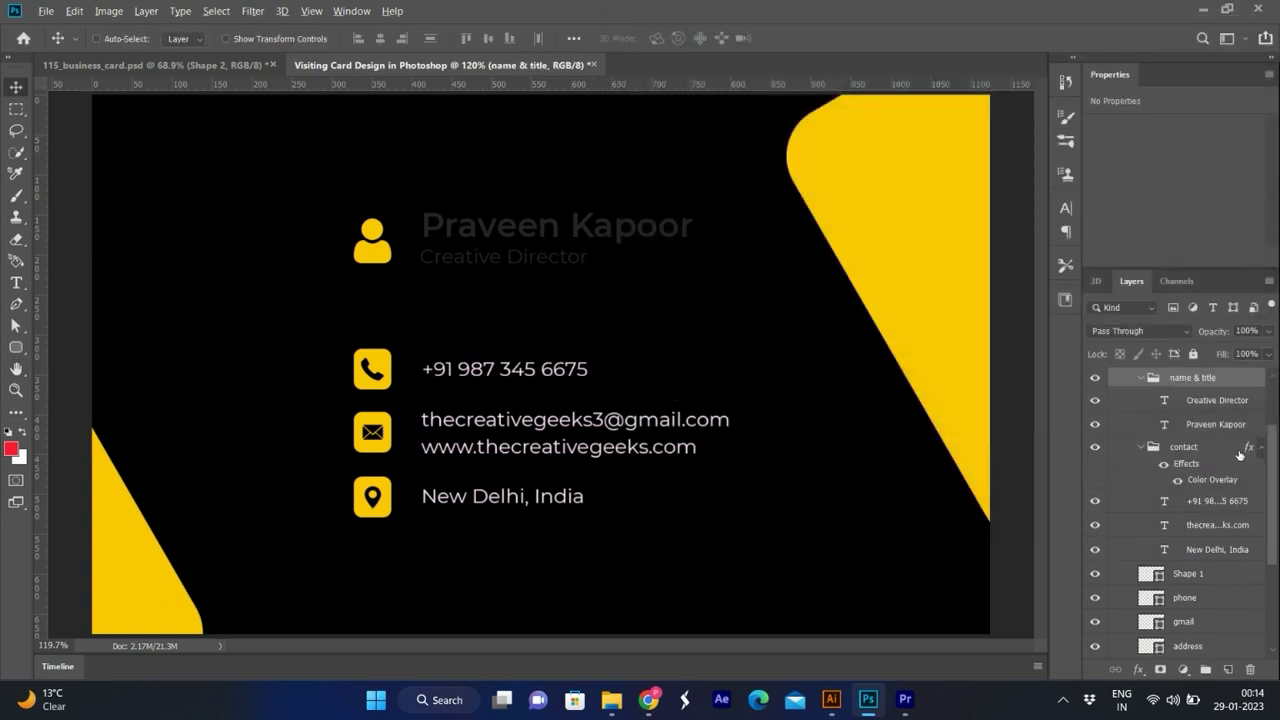
{"action": "left_click_drag", "start_coordinate": [1248, 445], "coordinate": [1248, 377]}
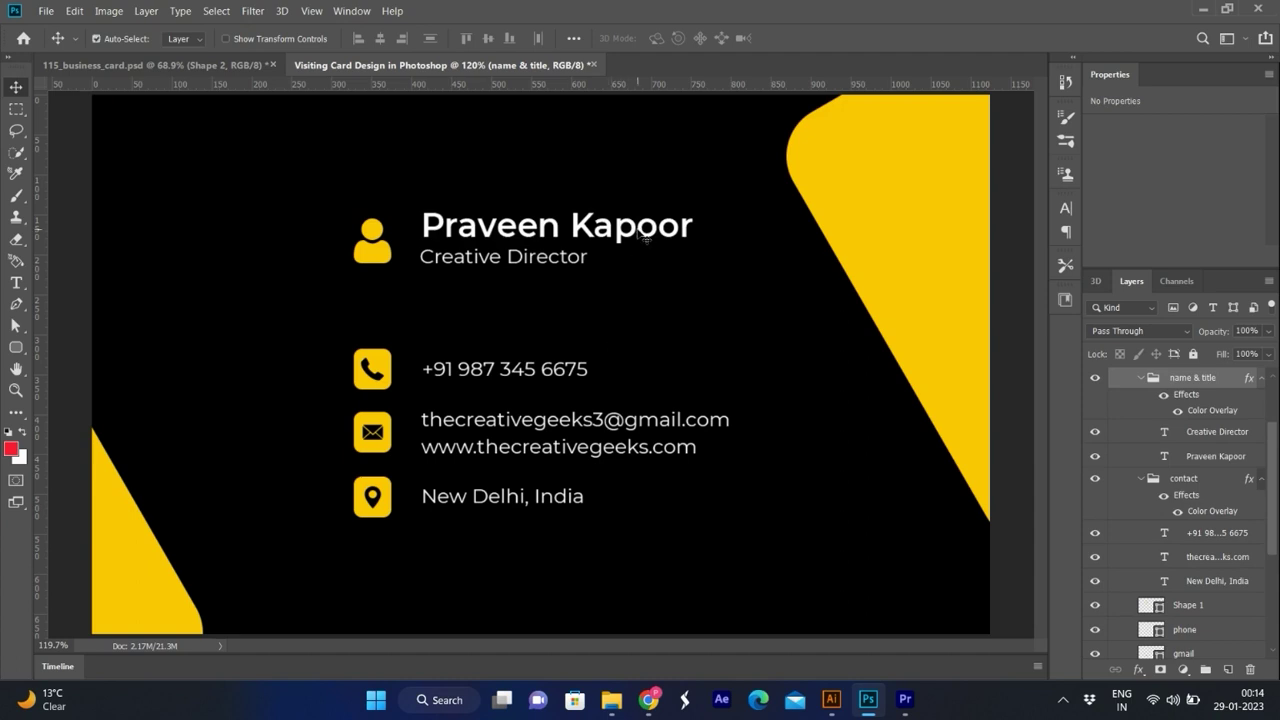
{"action": "left_click", "coordinate": [1200, 456]}
{"action": "left_click_drag", "start_coordinate": [1175, 453], "coordinate": [1185, 372]}
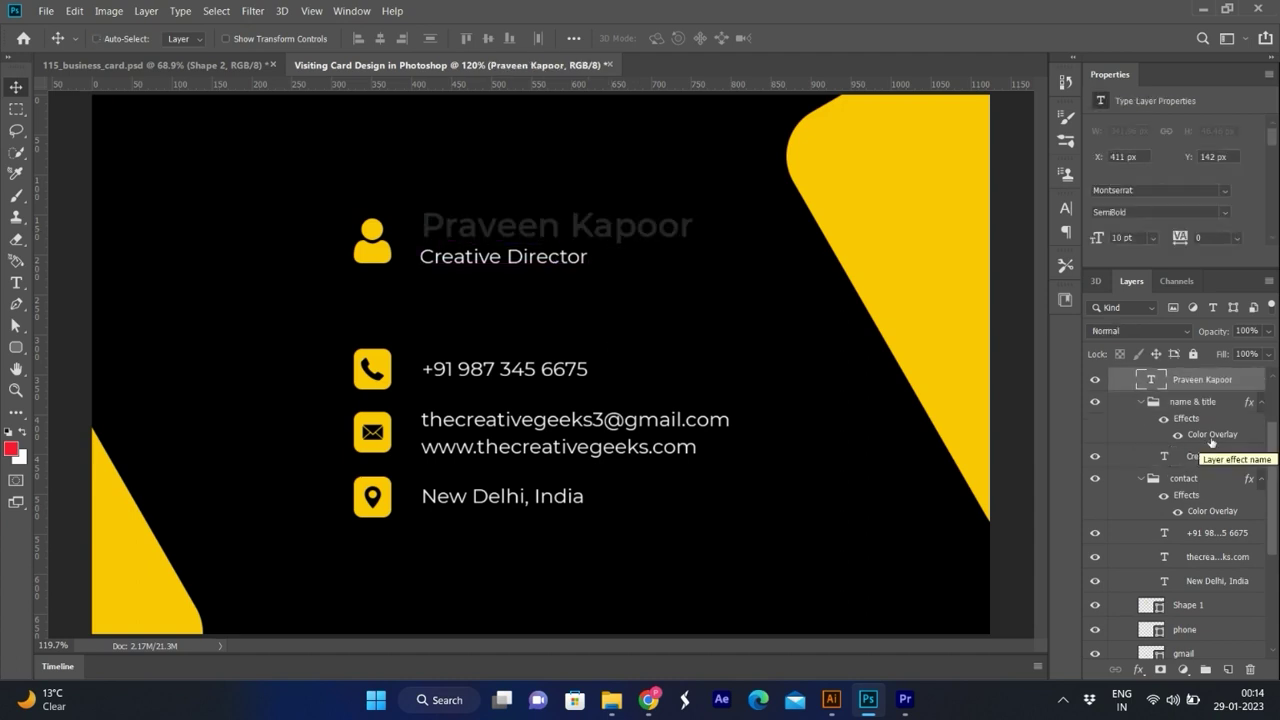
Step: Colour the person's name text yellow, sampled from the corner shape
{"action": "left_click", "coordinate": [1067, 209]}
{"action": "left_click", "coordinate": [1018, 301]}
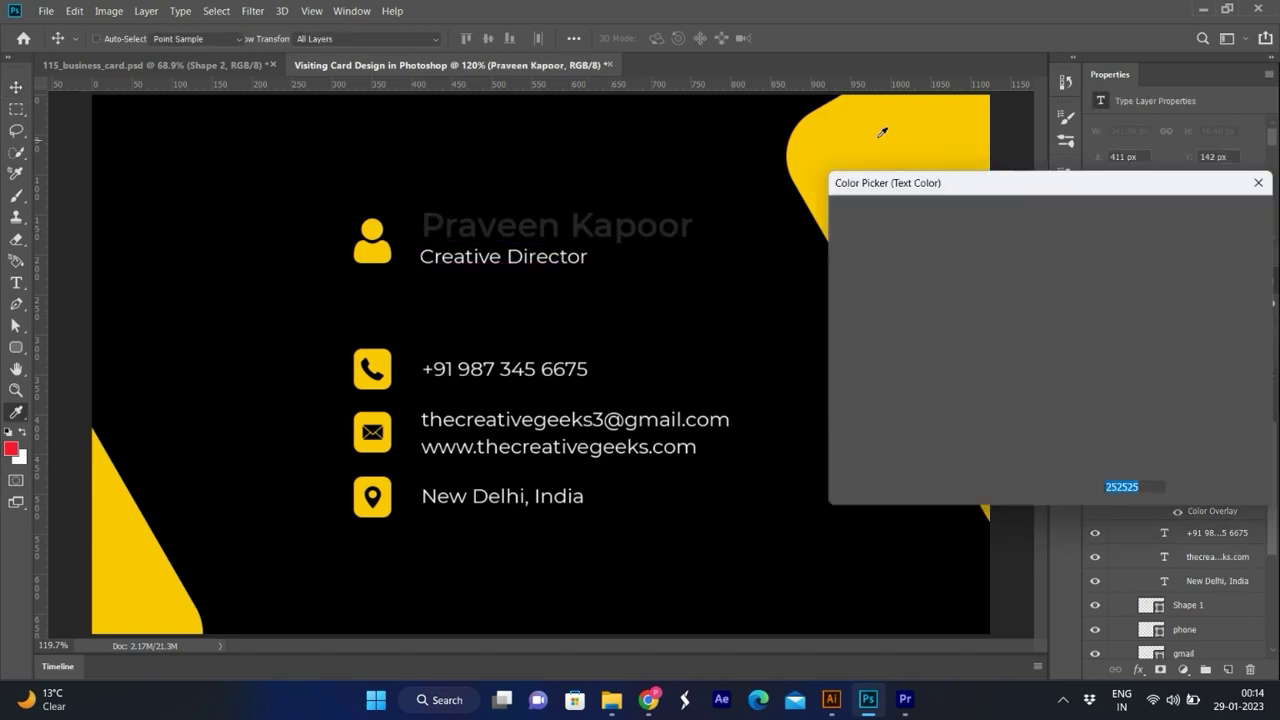
{"action": "left_click", "coordinate": [880, 128]}
{"action": "left_click", "coordinate": [1176, 222]}
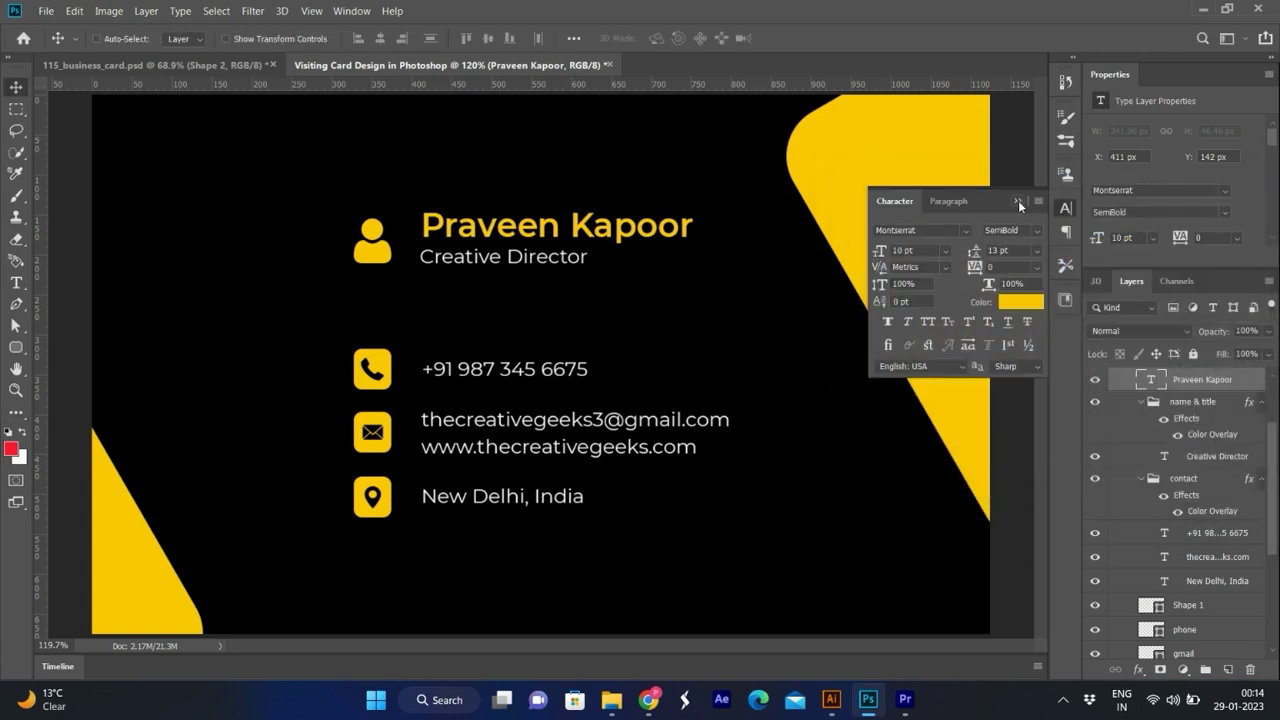
{"action": "left_click", "coordinate": [1018, 202]}
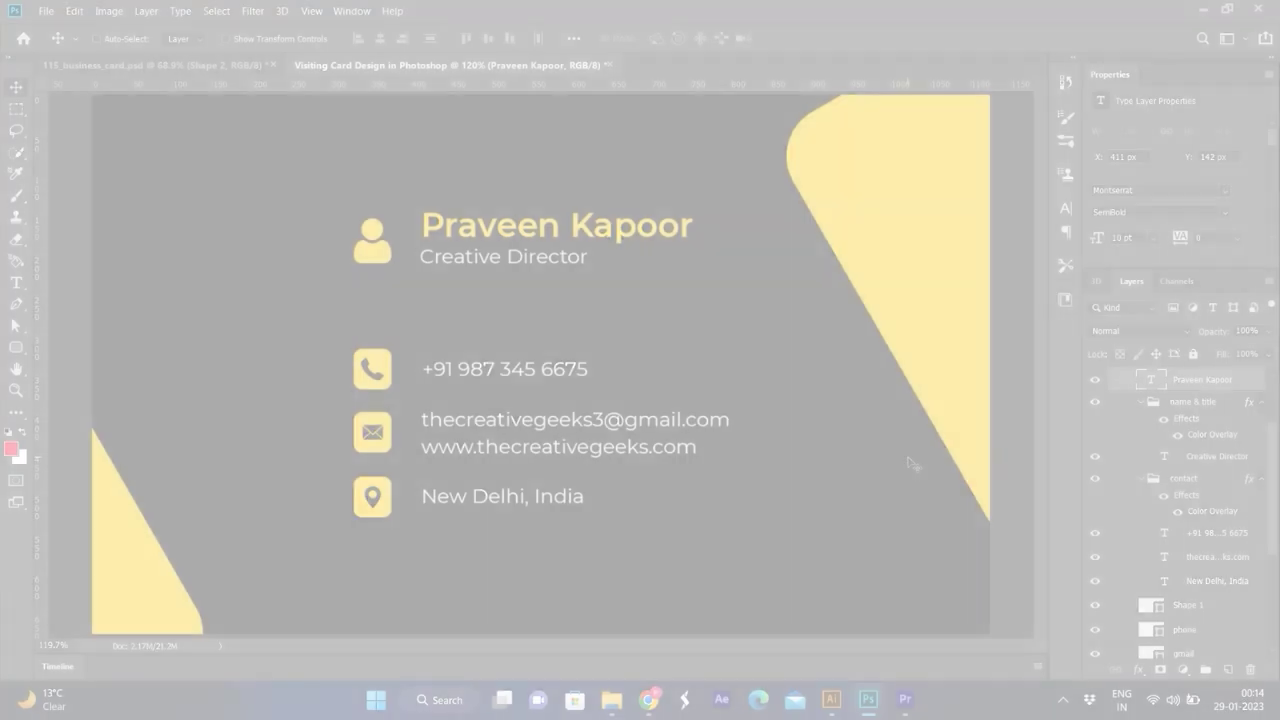